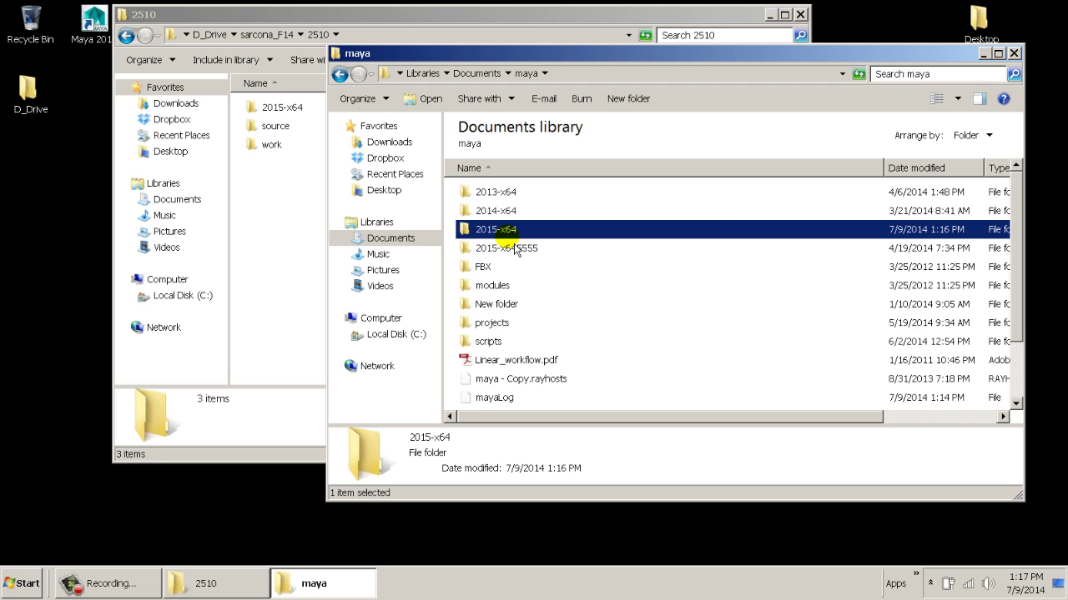
Delete the 2015-x64 folder in Documents\maya and replace it with a copy of the 2015-x64 folder from 2510.
key(Delete)
key(Return)
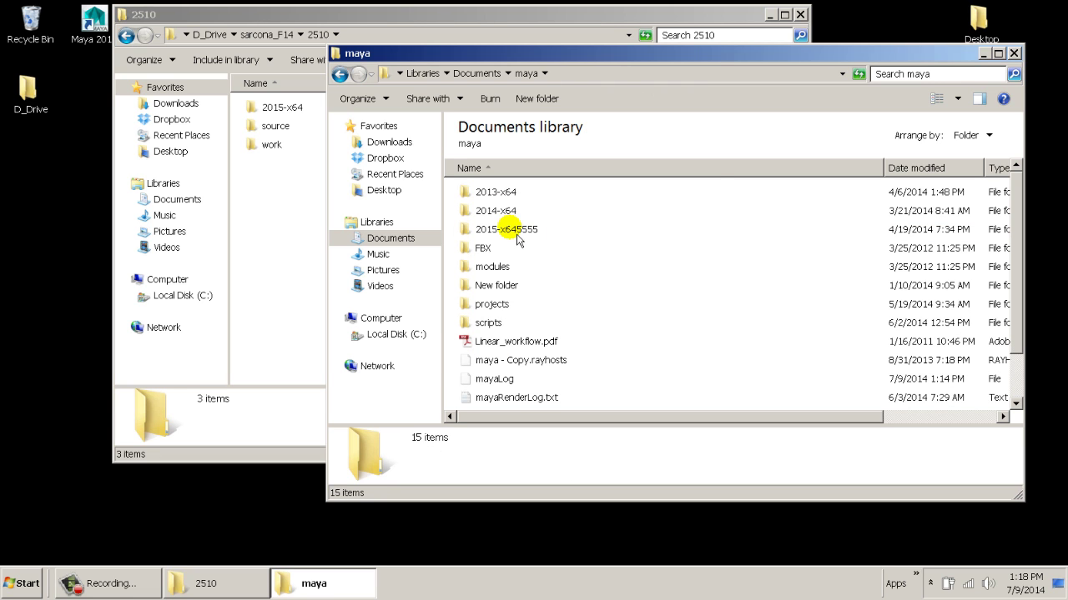
click(300, 110)
right_drag(304, 121, 648, 354)
click(678, 380)
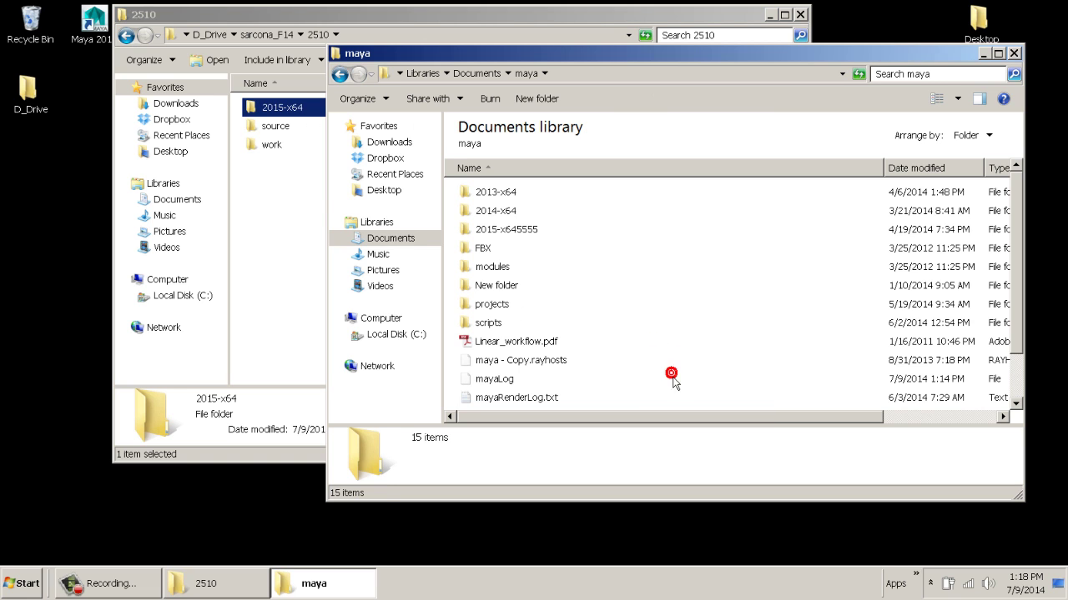
right_drag(304, 120, 643, 386)
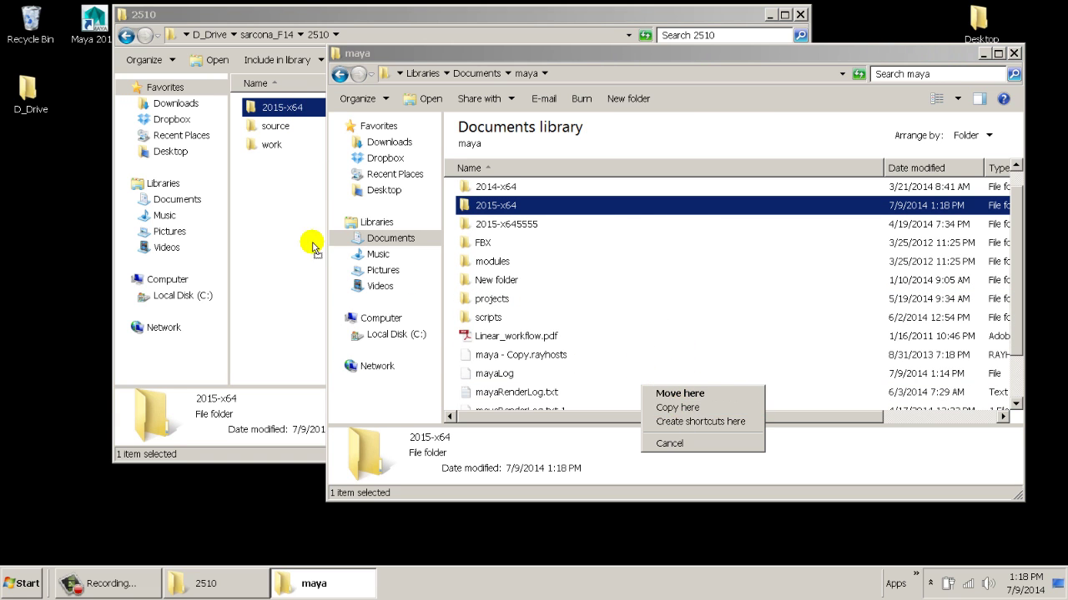
click(284, 235)
Launch Autodesk Maya 2015.
click(8, 586)
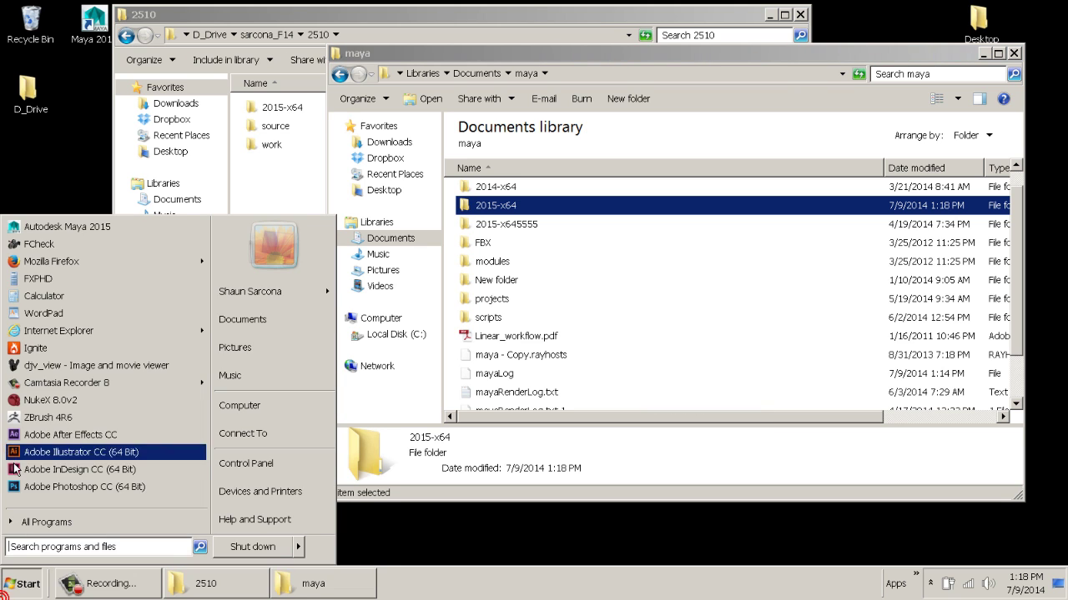
double_click(94, 23)
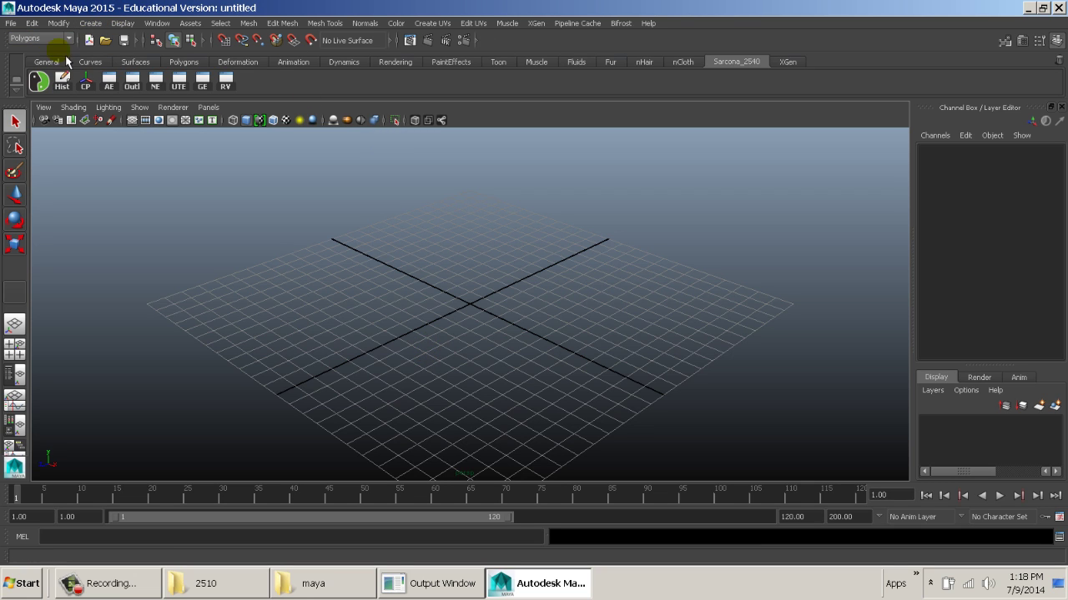
Tear off the Mesh, Edit Mesh and Mesh Tools command lists as floating windows and arrange them side by side over the viewport.
click(255, 23)
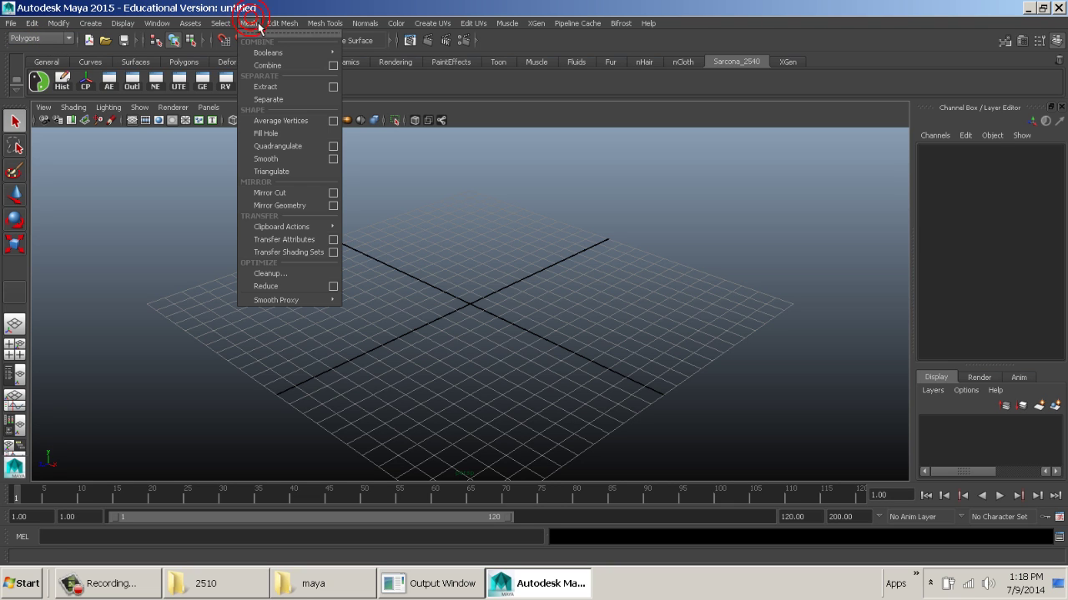
click(258, 34)
drag(258, 20, 166, 147)
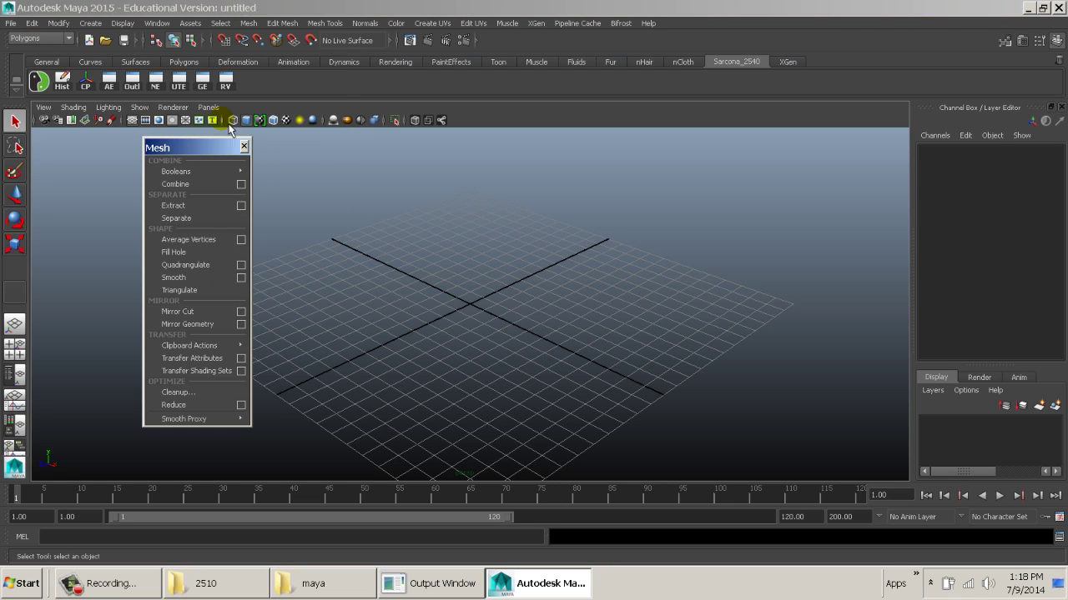
click(292, 23)
click(300, 34)
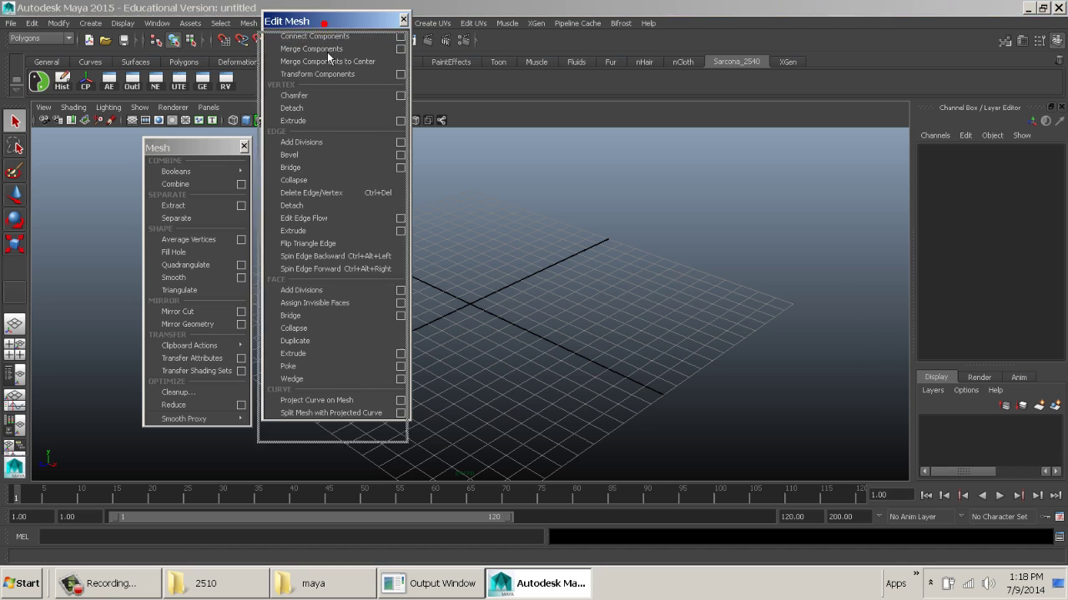
drag(327, 22, 319, 142)
click(325, 23)
click(364, 31)
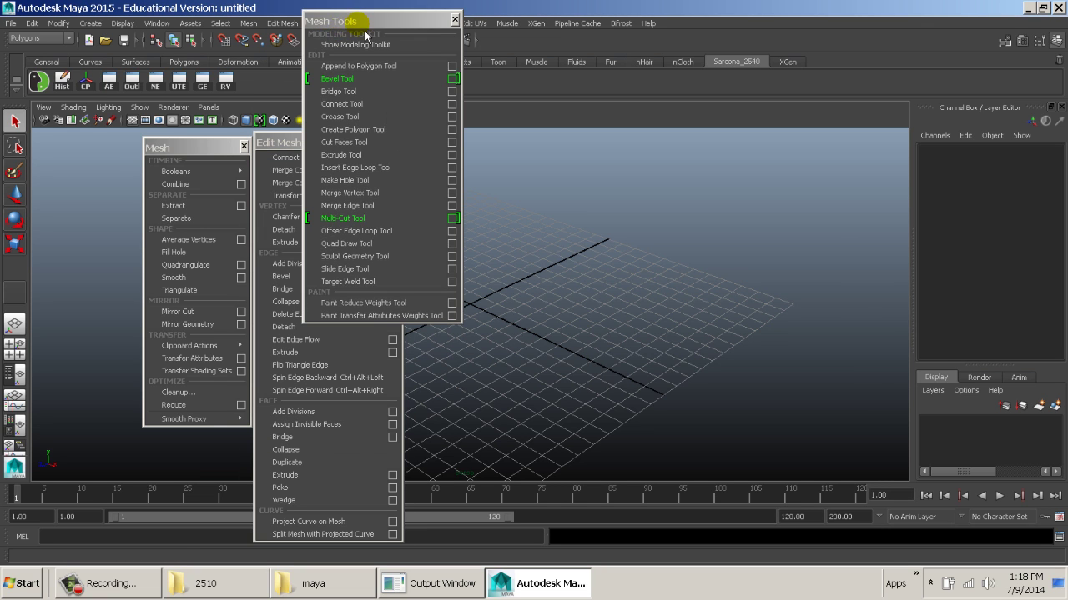
drag(365, 20, 468, 152)
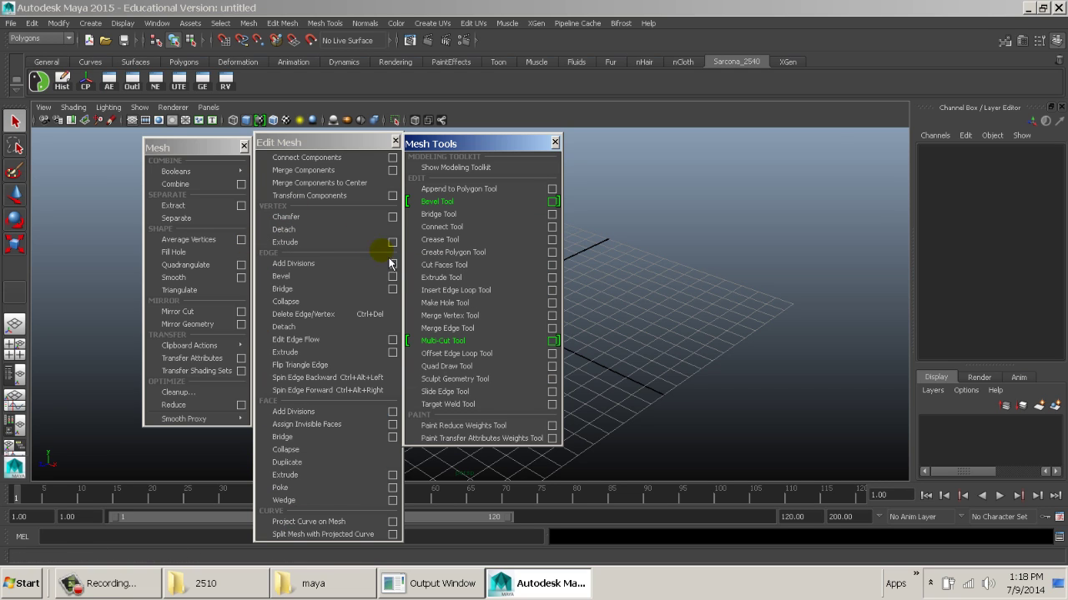
Close the floating Mesh, Edit Mesh and Mesh Tools windows.
click(244, 146)
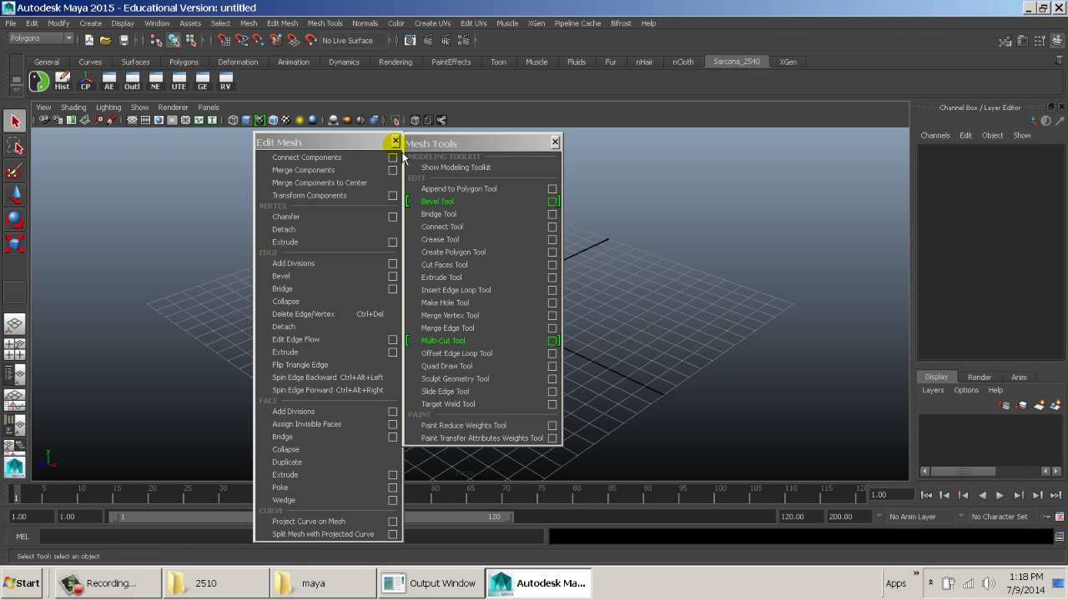
click(396, 141)
click(554, 142)
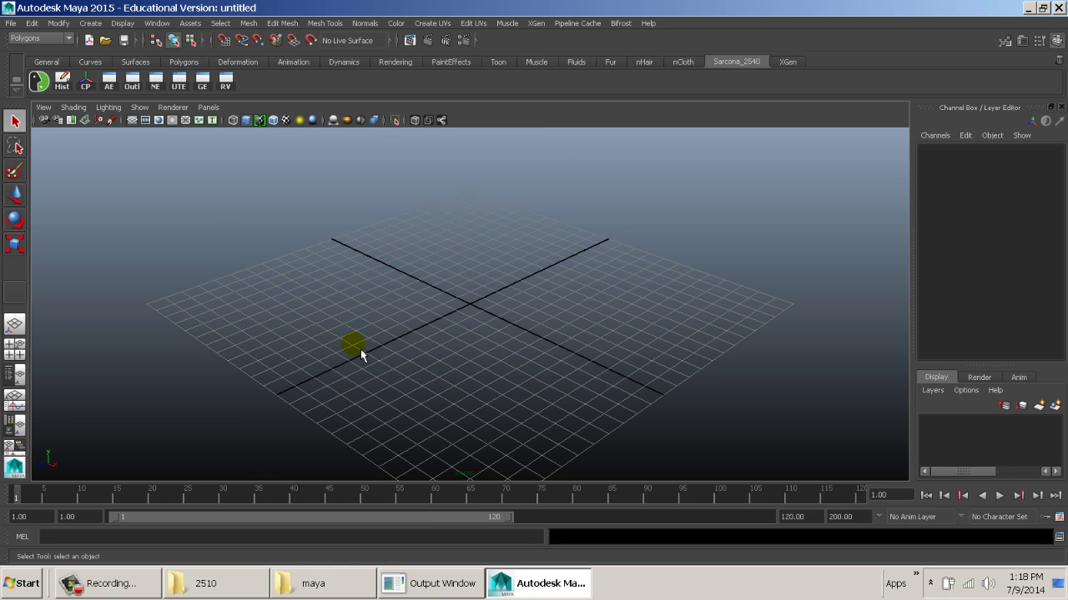
alt+right_drag(361, 349, 531, 282)
alt+middle_drag(531, 281, 517, 253)
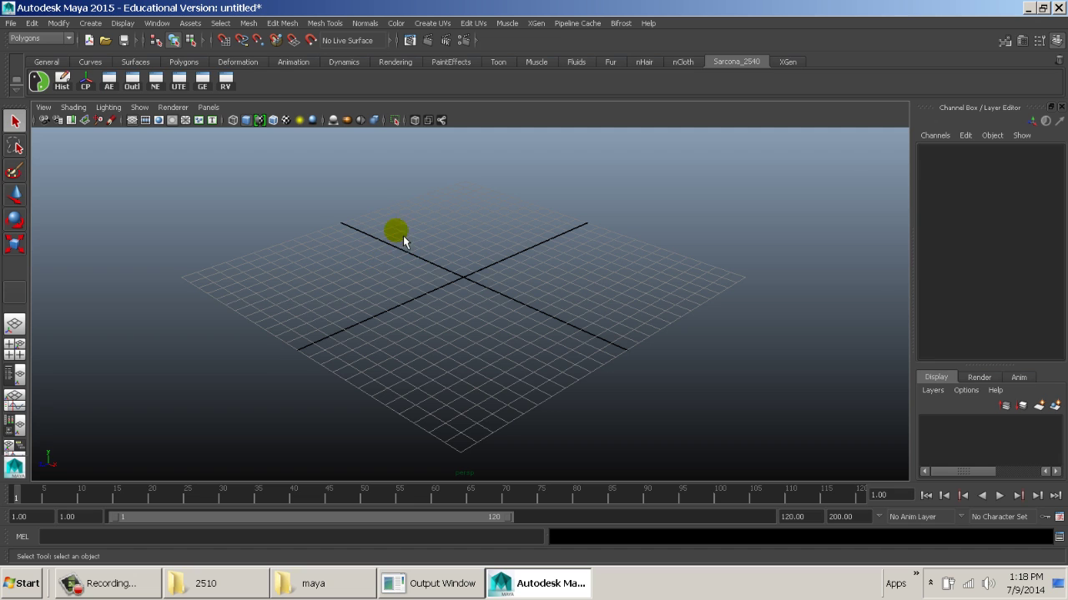
click(381, 207)
alt+drag(404, 241, 360, 239)
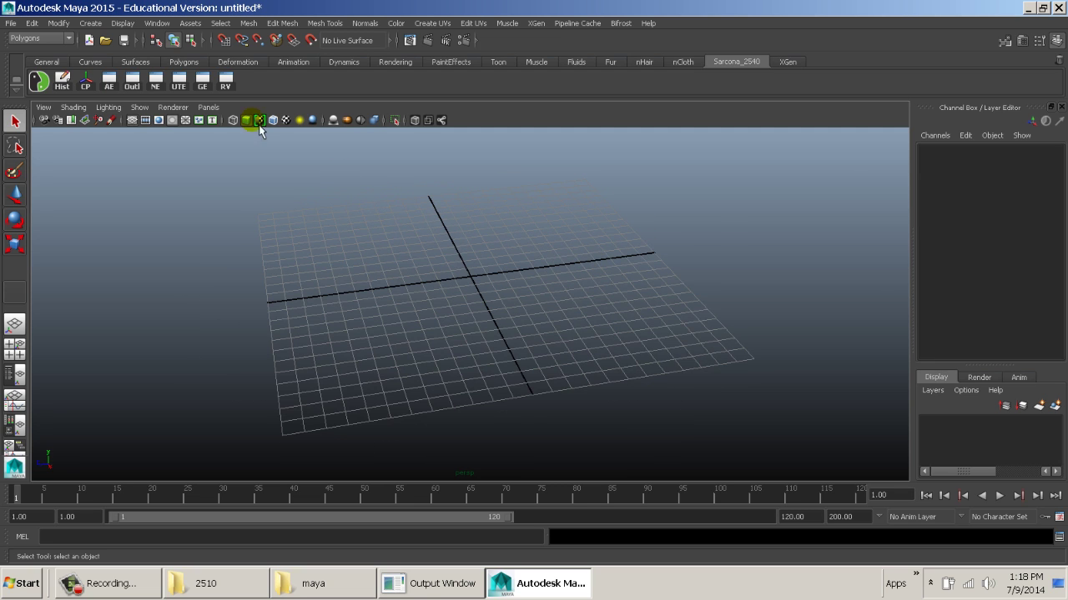
click(339, 260)
alt+drag(410, 268, 383, 251)
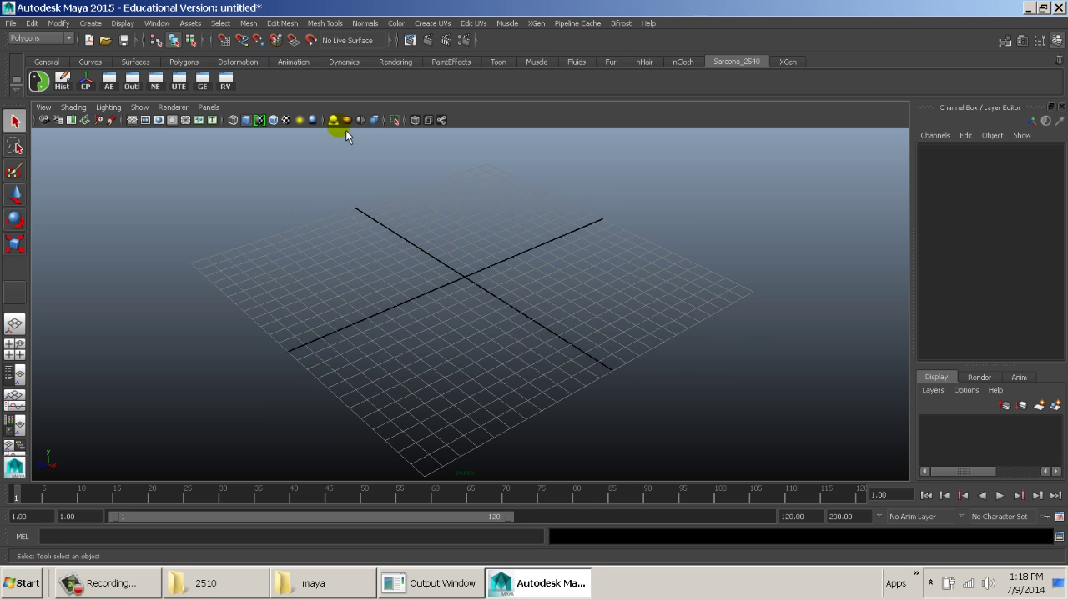
Create a new shelf named Polygon_Mine.
click(16, 85)
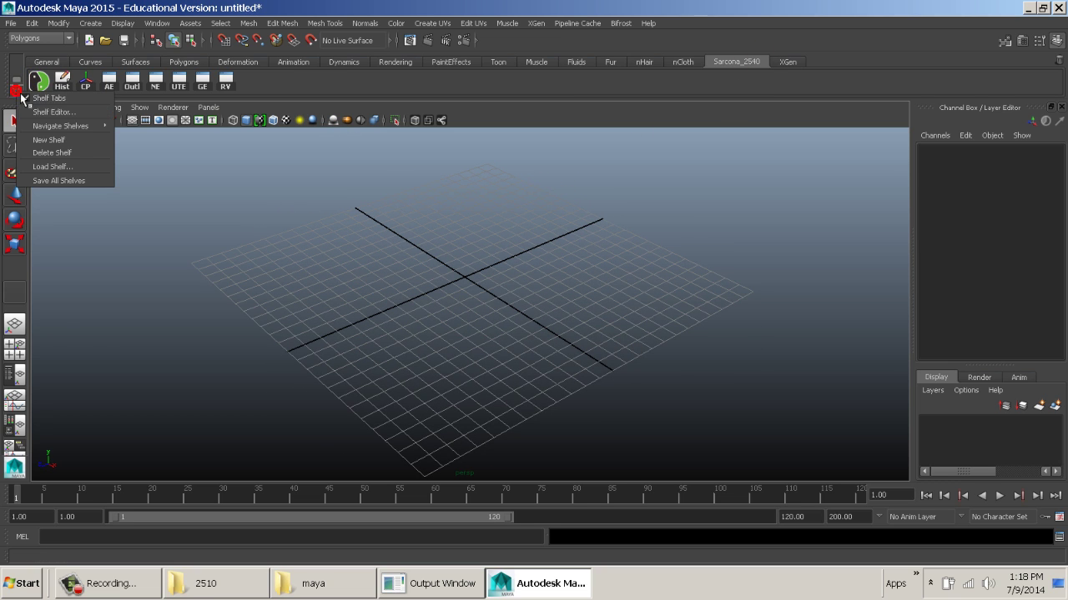
click(60, 141)
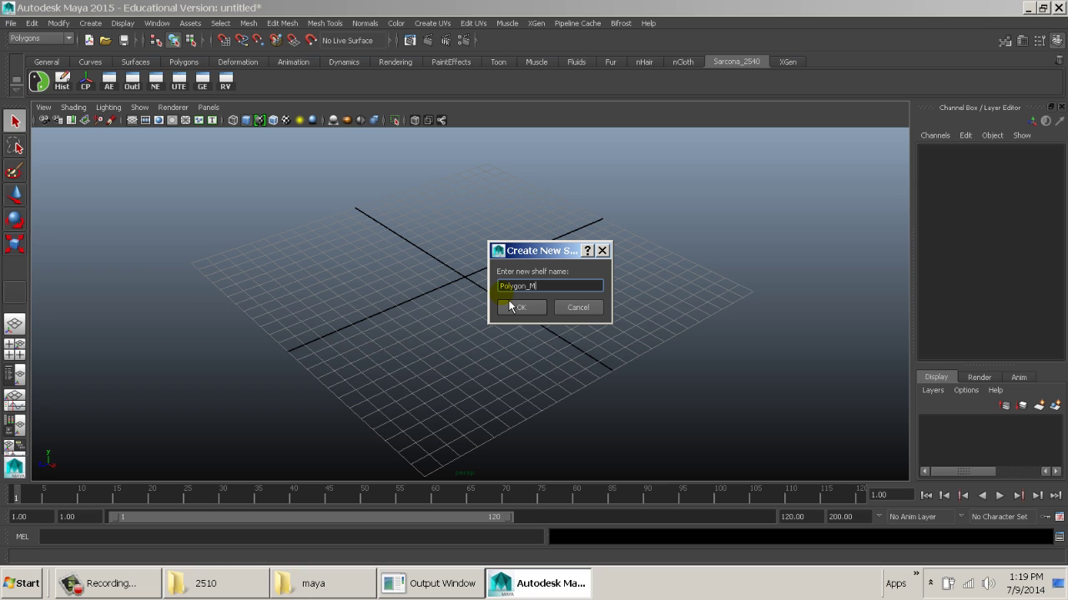
click(535, 308)
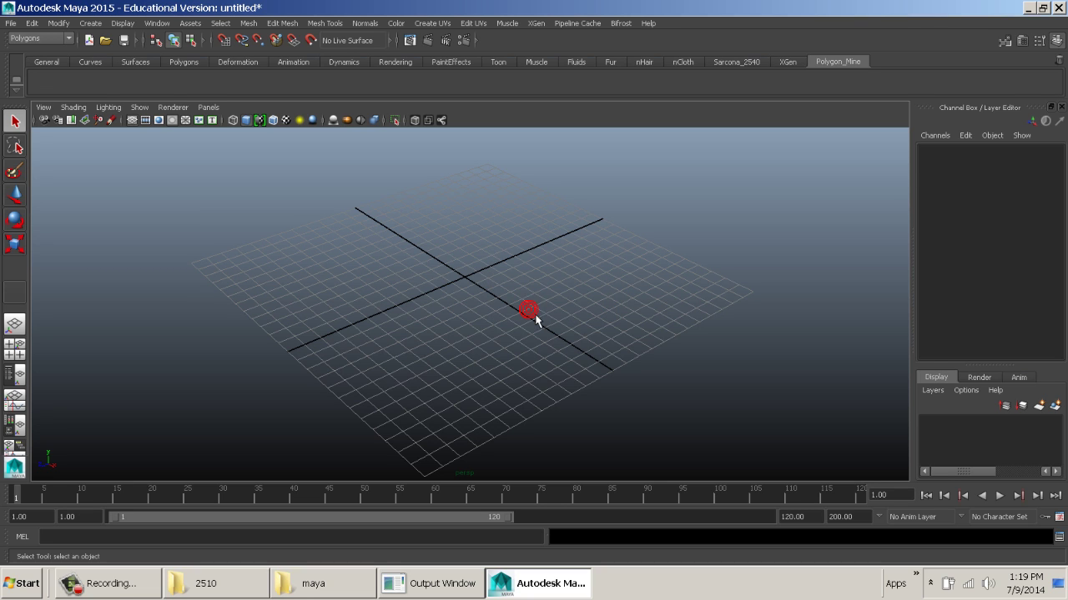
Add the Mesh commands Combine, Extract, Separate, Average Vertices, Fill Hole and Smooth to the Polygon_Mine shelf.
click(253, 25)
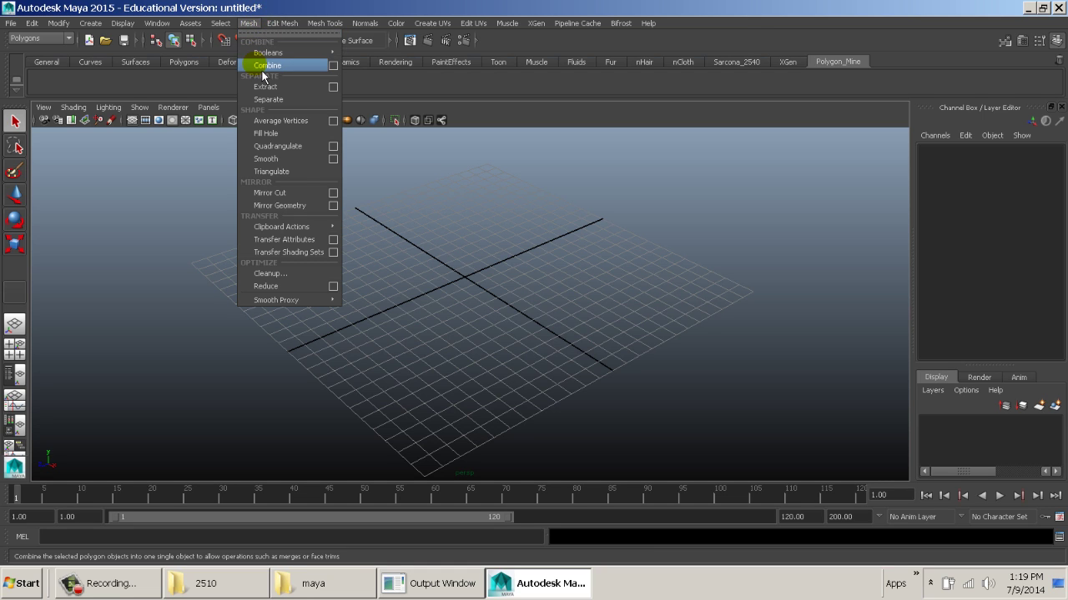
ctrl+shift+click(255, 65)
ctrl+shift+click(264, 86)
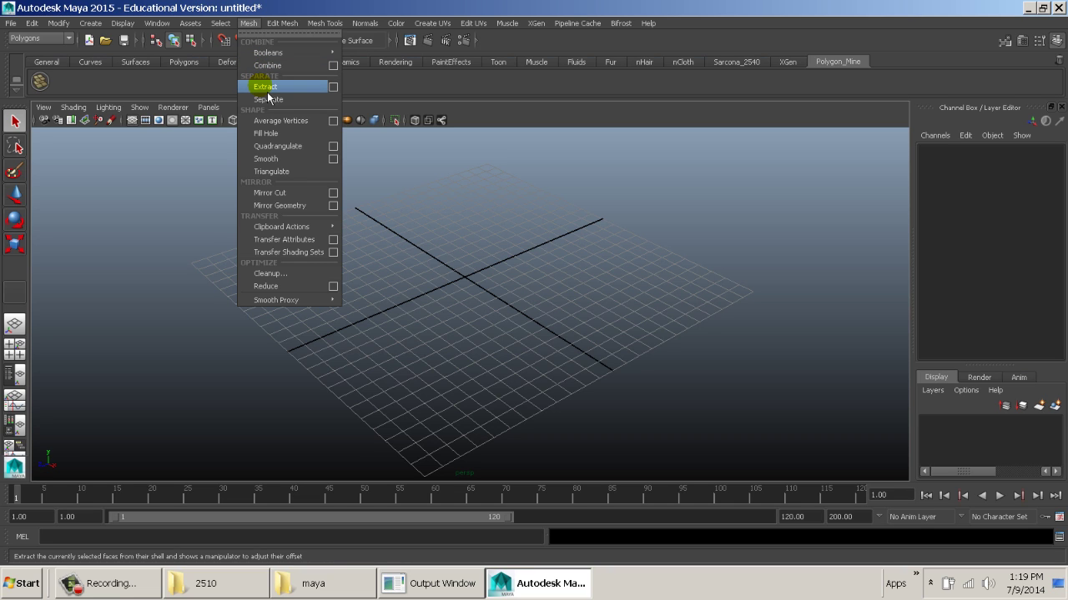
ctrl+shift+click(268, 87)
ctrl+shift+click(274, 99)
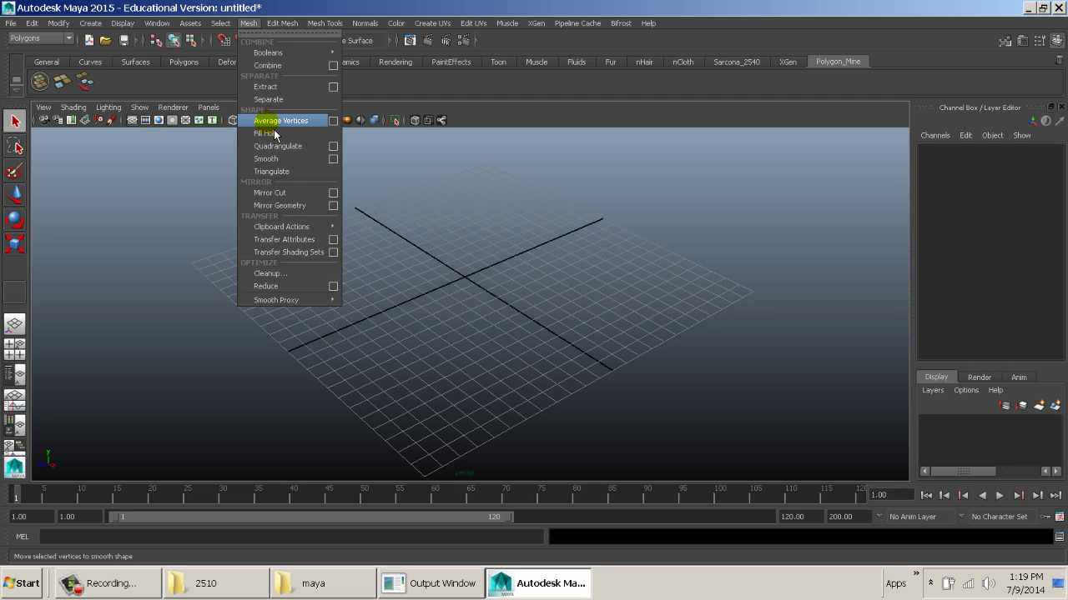
ctrl+shift+click(268, 122)
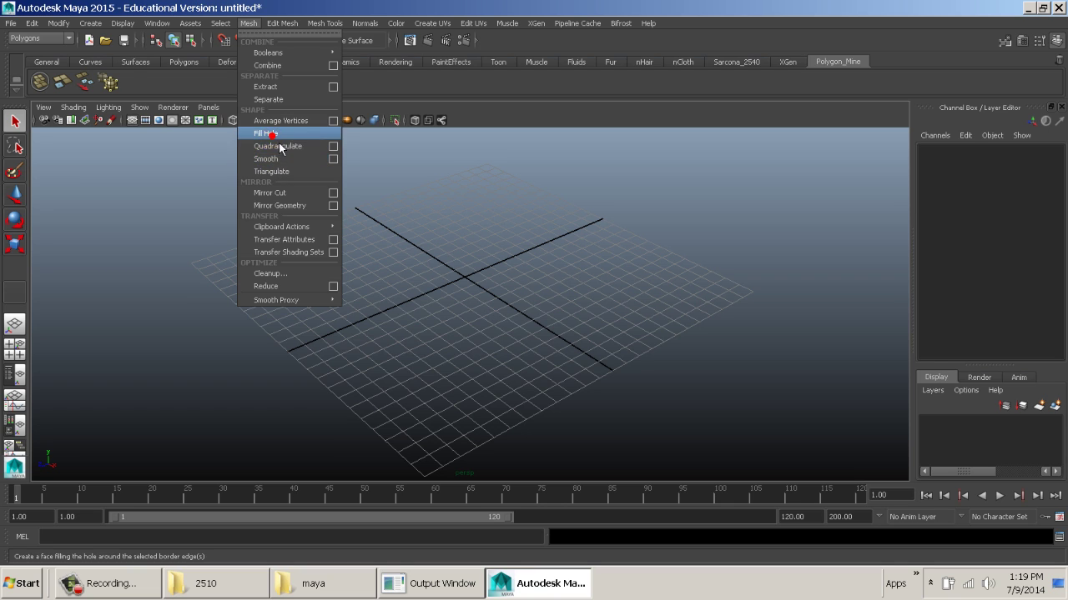
ctrl+shift+click(277, 163)
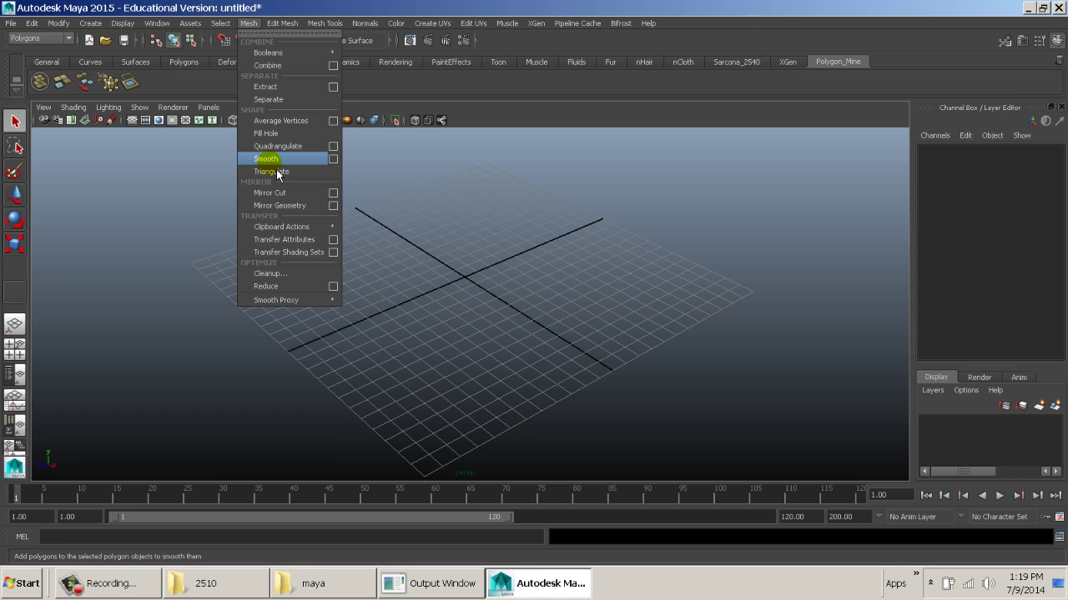
ctrl+shift+click(279, 172)
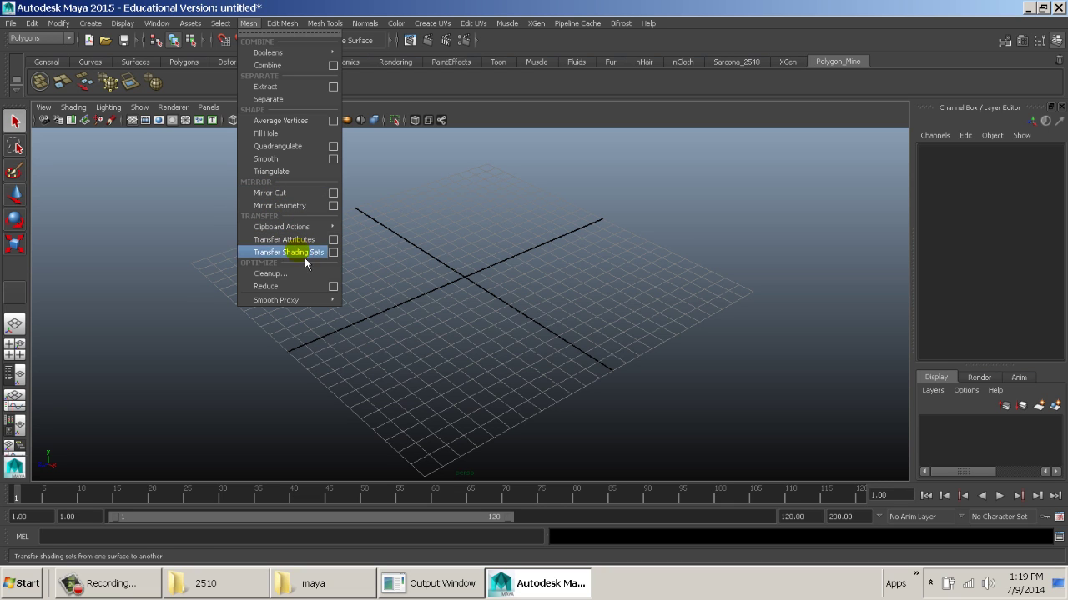
Add modeling commands from the Edit Mesh and Mesh Tools sets, including the Connect Tool, to the Polygon_Mine shelf.
mouse_move(284, 23)
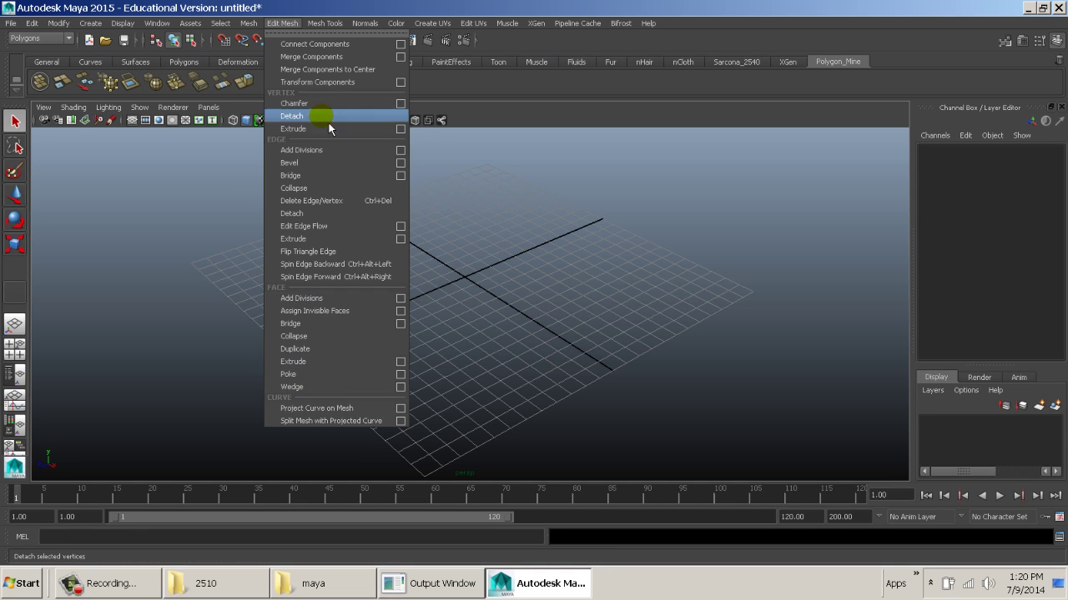
mouse_move(334, 30)
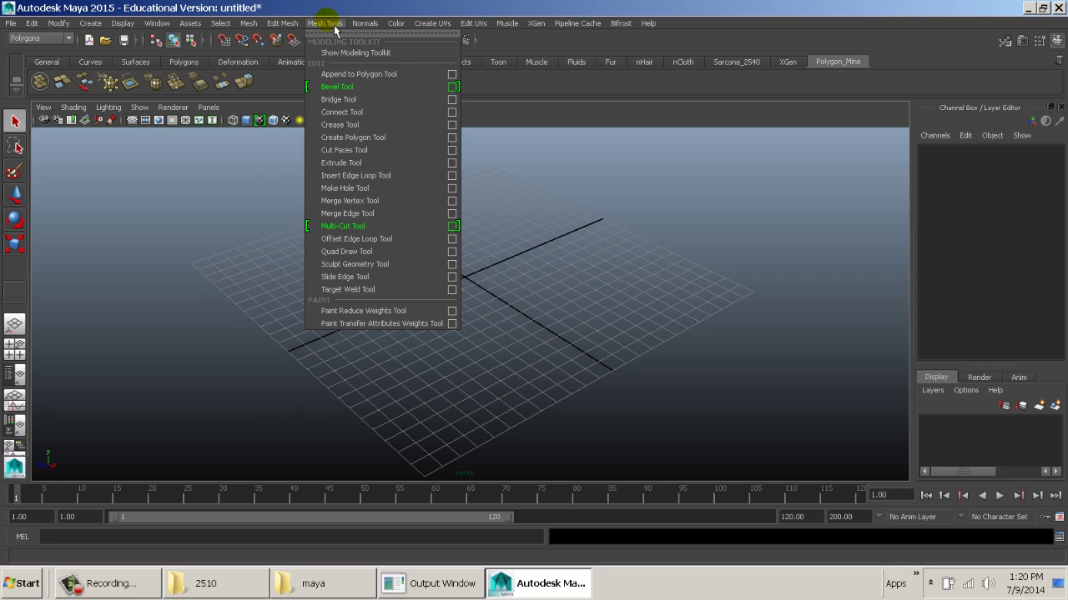
ctrl+shift+click(362, 109)
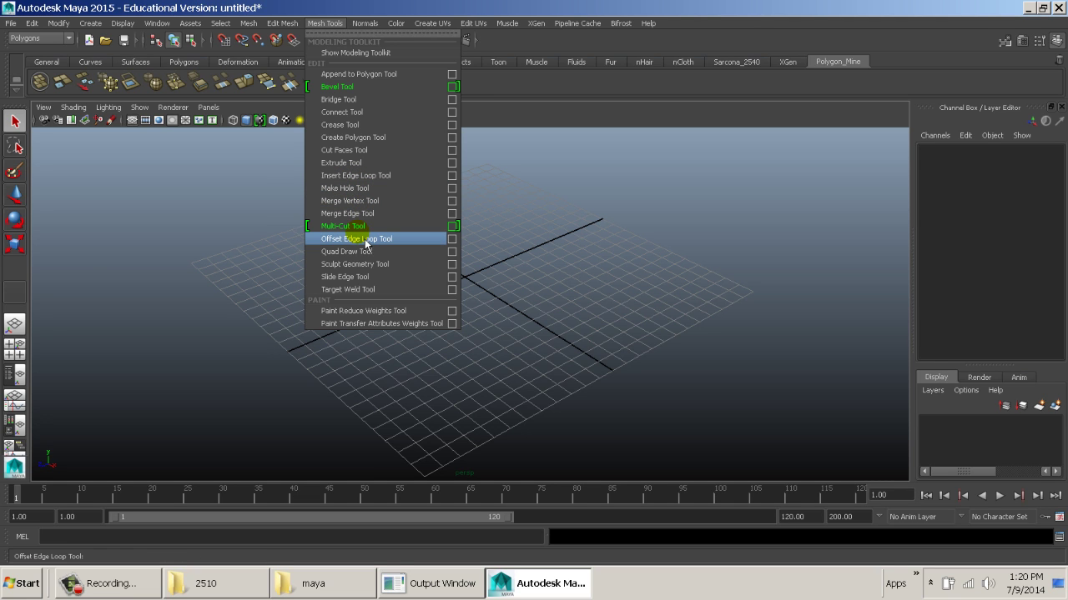
key(Up)
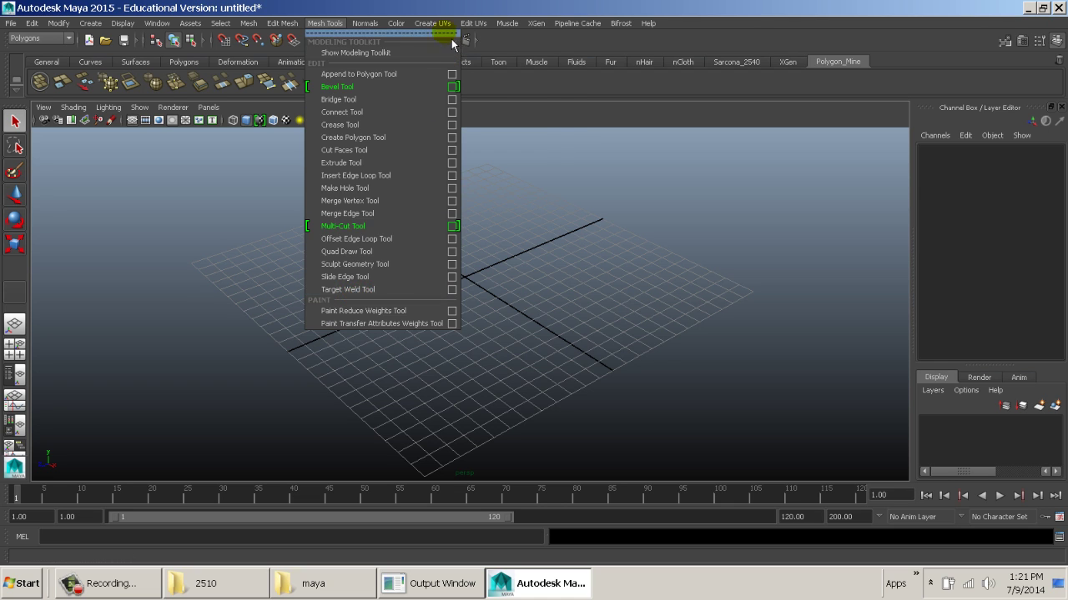
click(385, 150)
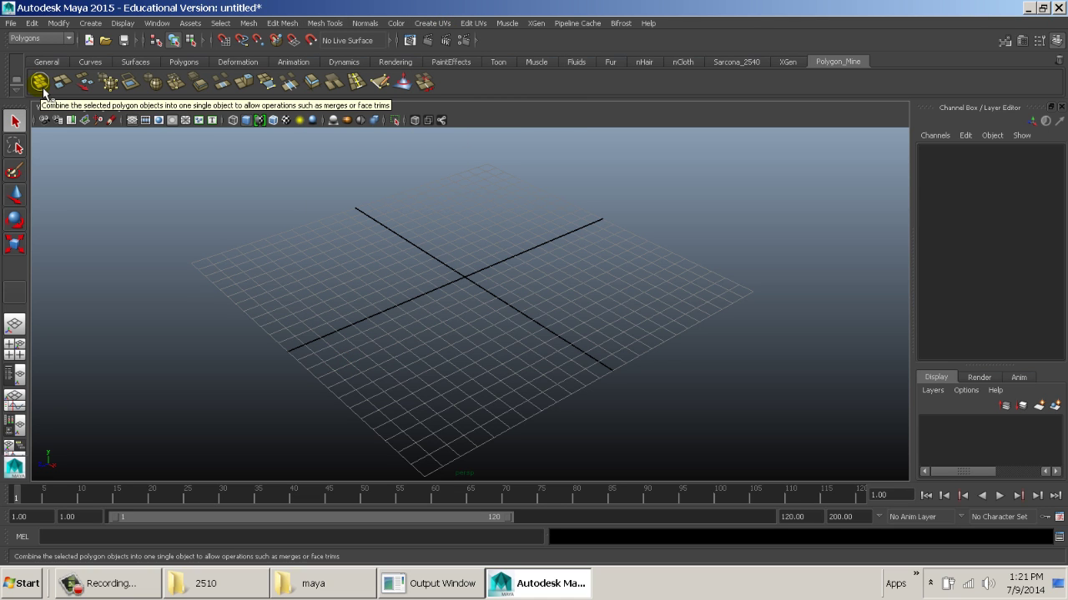
Review the Mesh, Edit Mesh and Mesh Tools commands against the icons collected on the Polygon_Mine shelf.
click(248, 22)
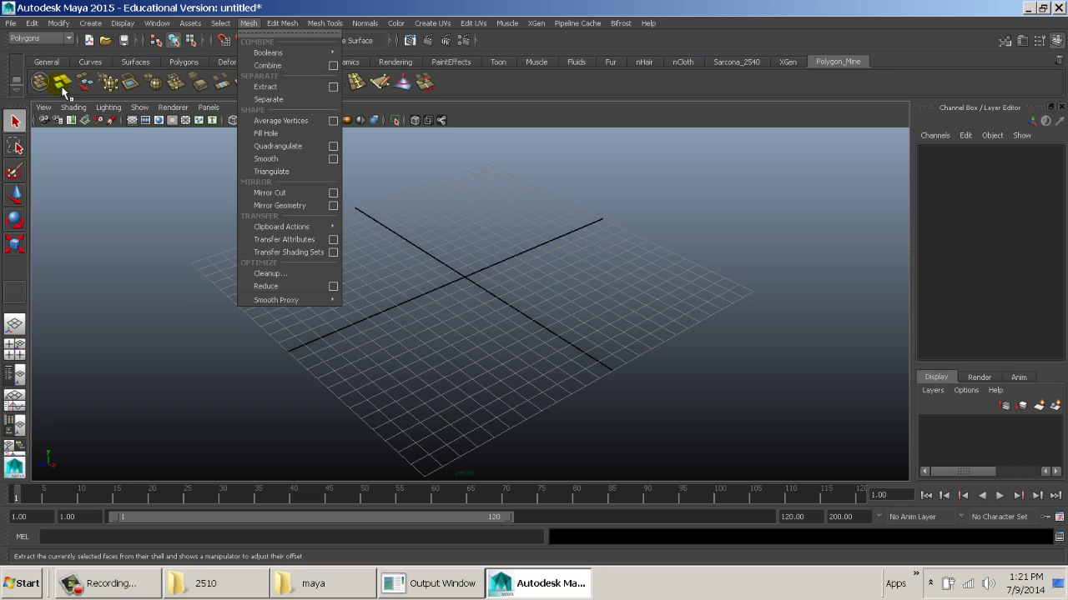
click(53, 182)
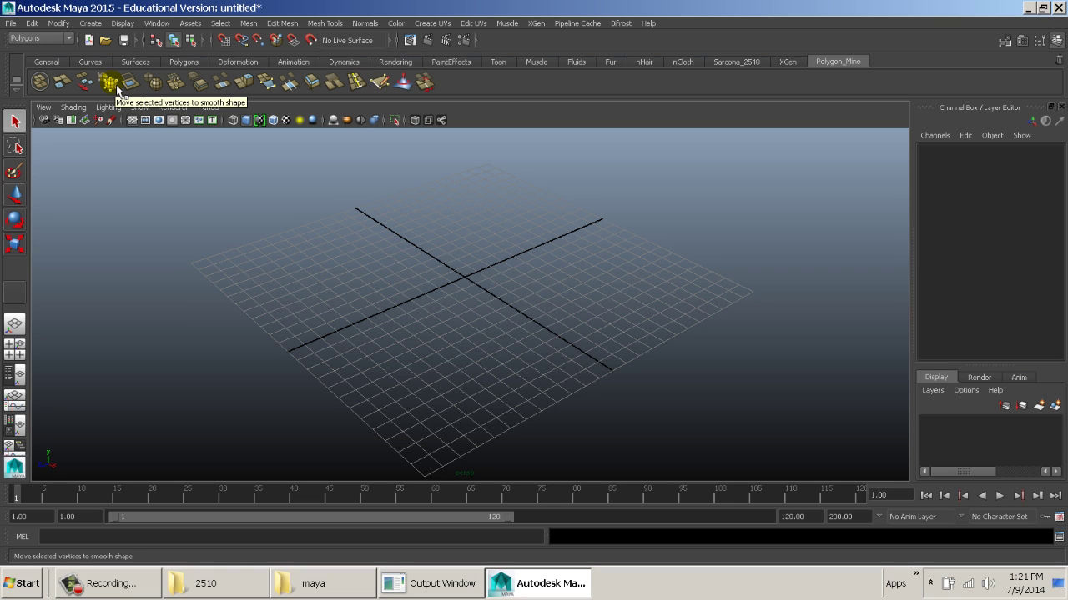
click(248, 23)
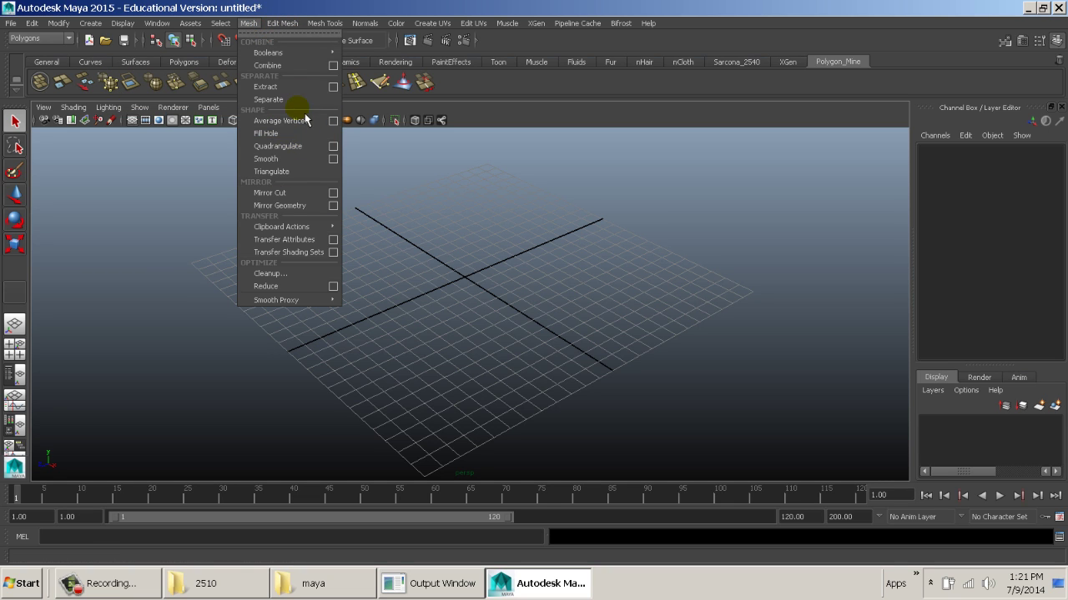
click(537, 312)
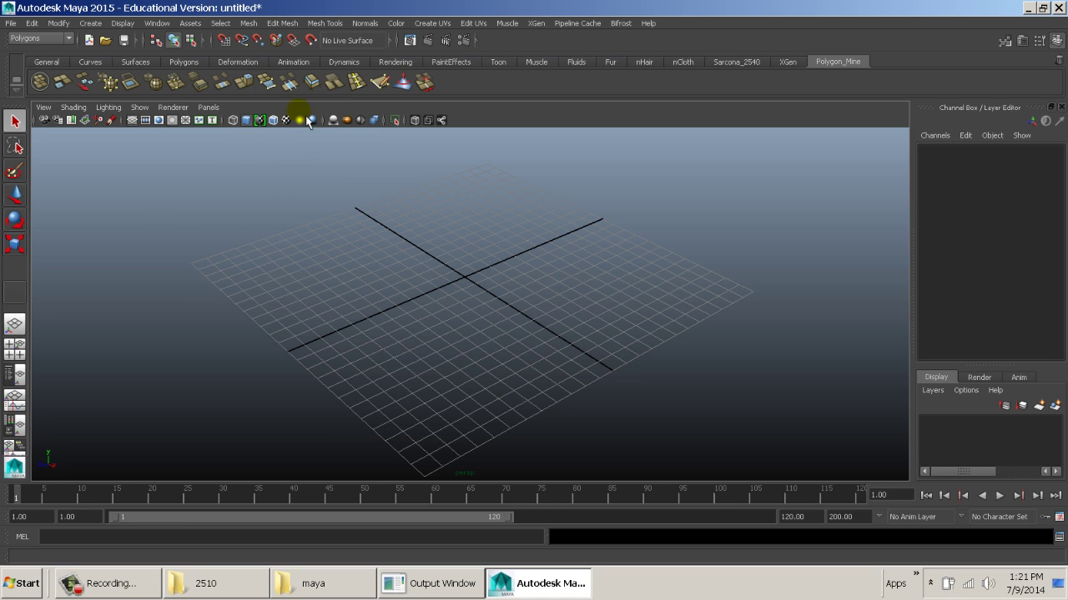
click(282, 22)
mouse_move(250, 23)
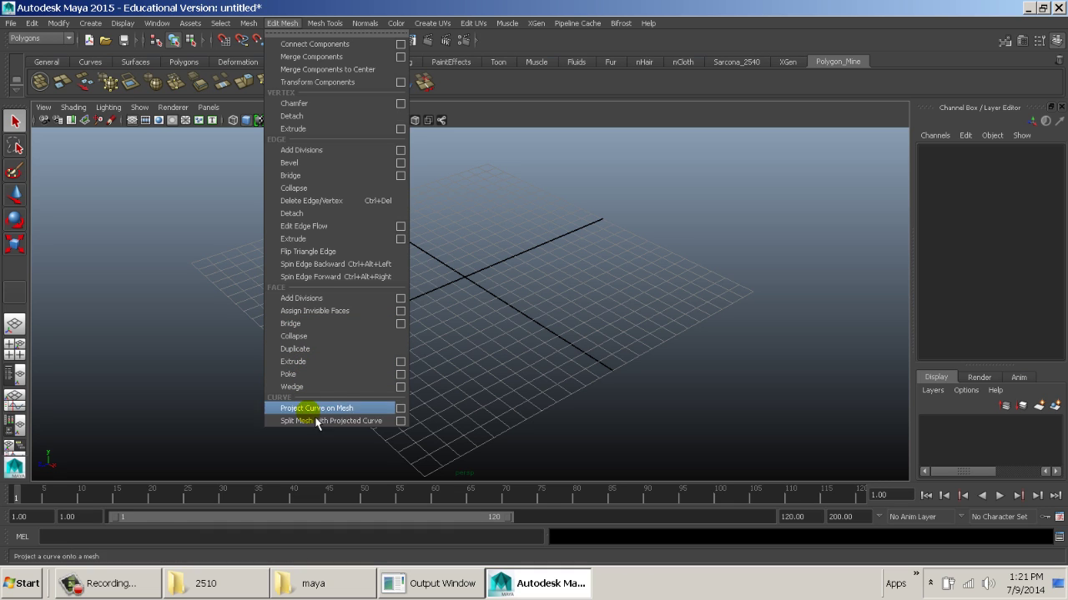
mouse_move(334, 23)
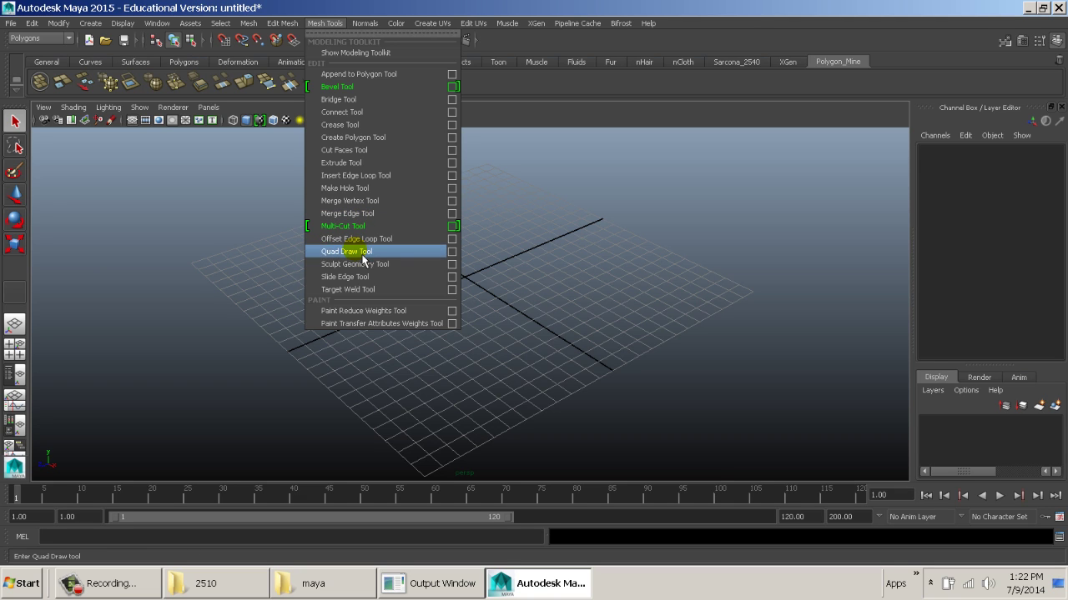
Add the Target Weld Tool to the Polygon_Mine shelf.
click(342, 292)
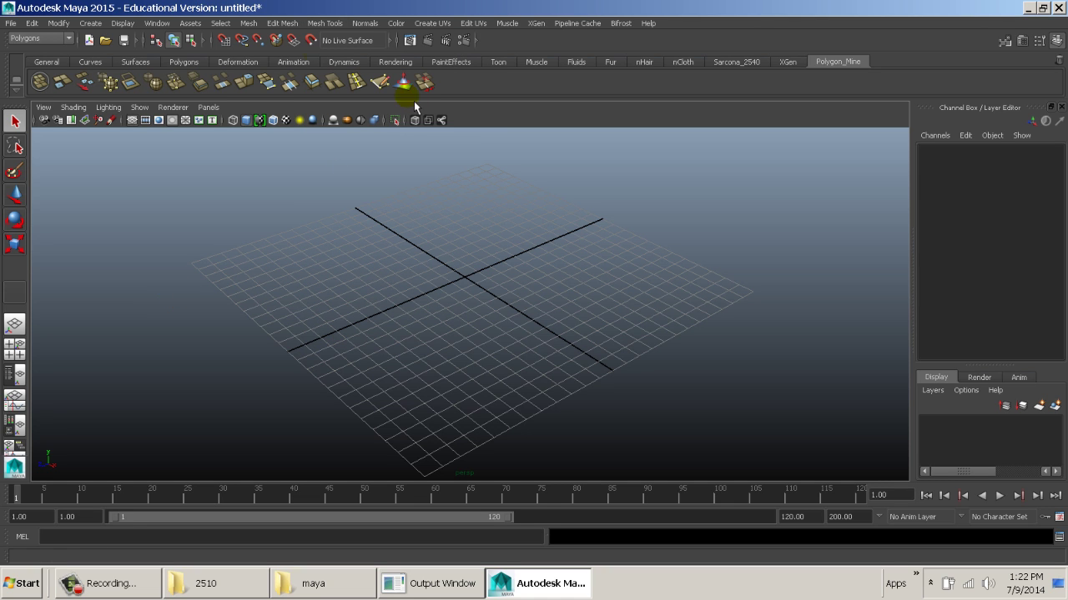
Create a new marking menu named PolygonTools in the Marking Menu Editor.
click(156, 22)
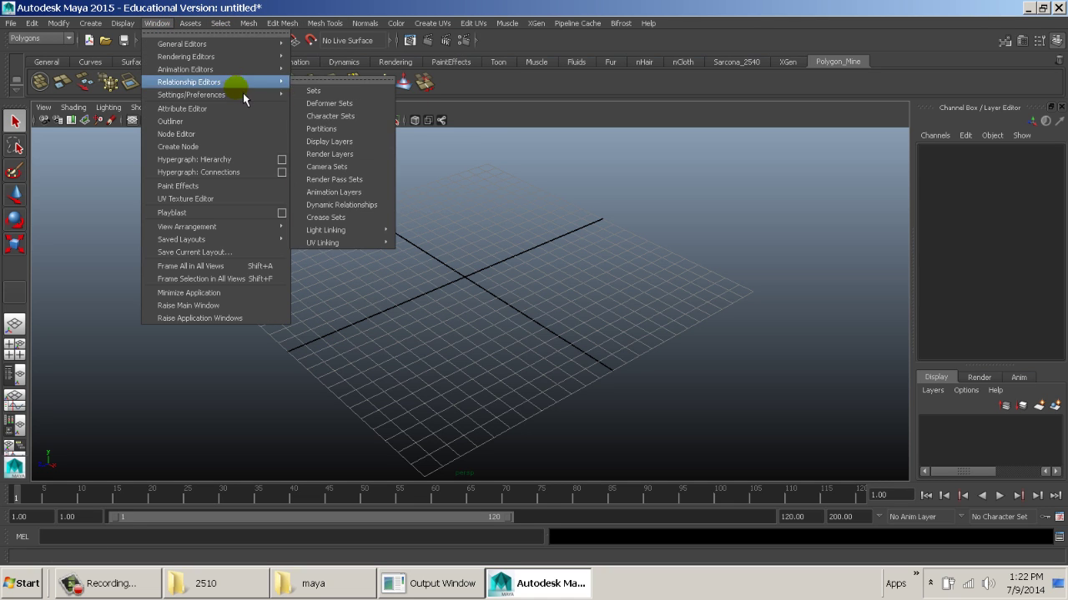
mouse_move(250, 94)
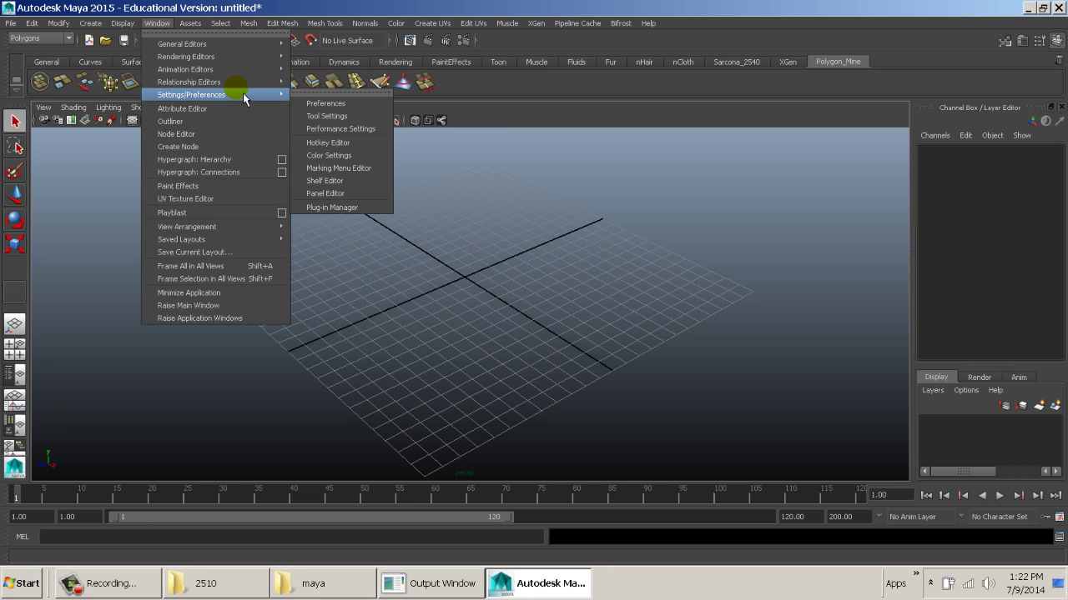
click(365, 170)
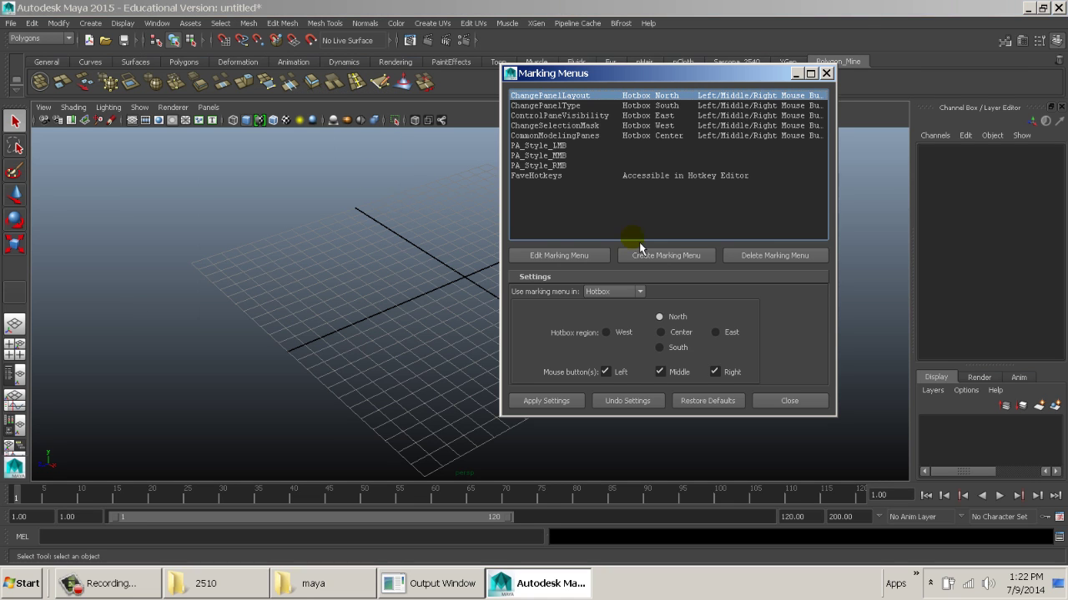
click(627, 255)
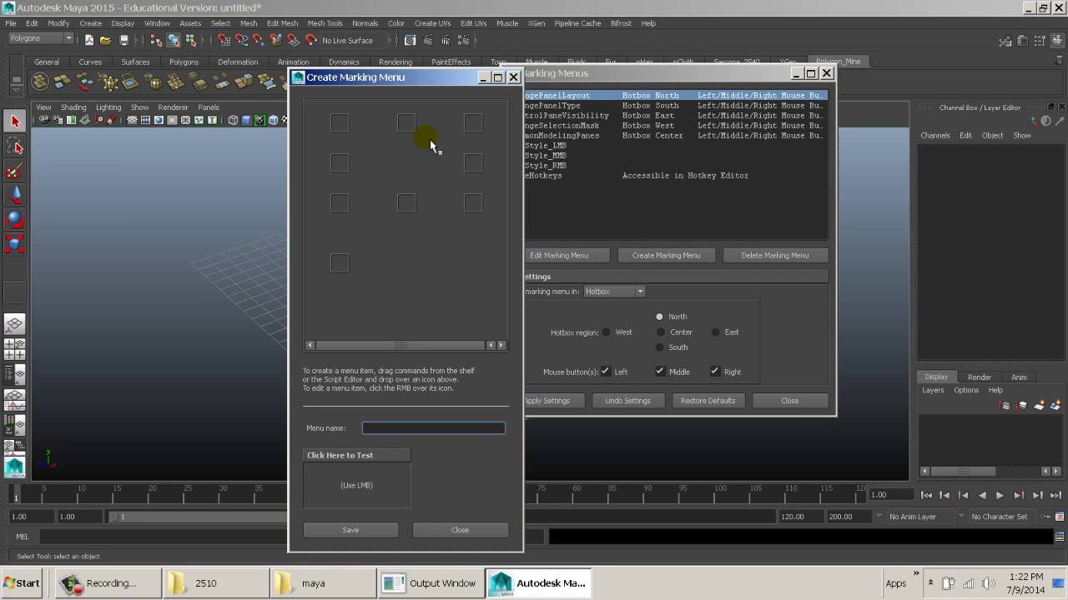
drag(399, 76, 582, 38)
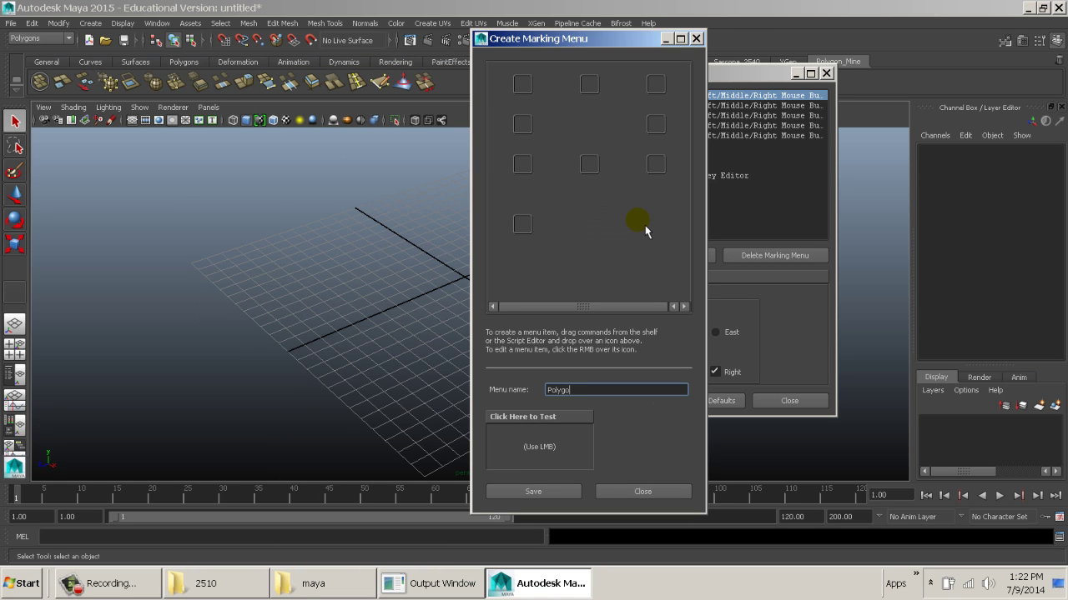
text(PolygonTools)
key(Return)
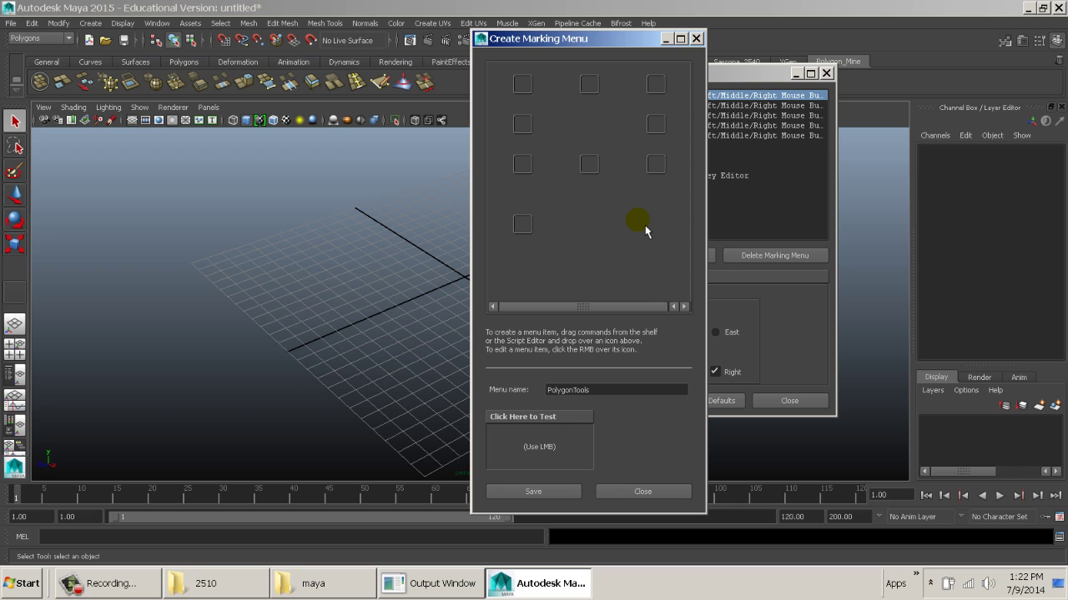
Place Combine, Extract and Separate from the Polygon_Mine shelf as consecutive linear items of the PolygonTools marking menu.
drag(607, 39, 703, 29)
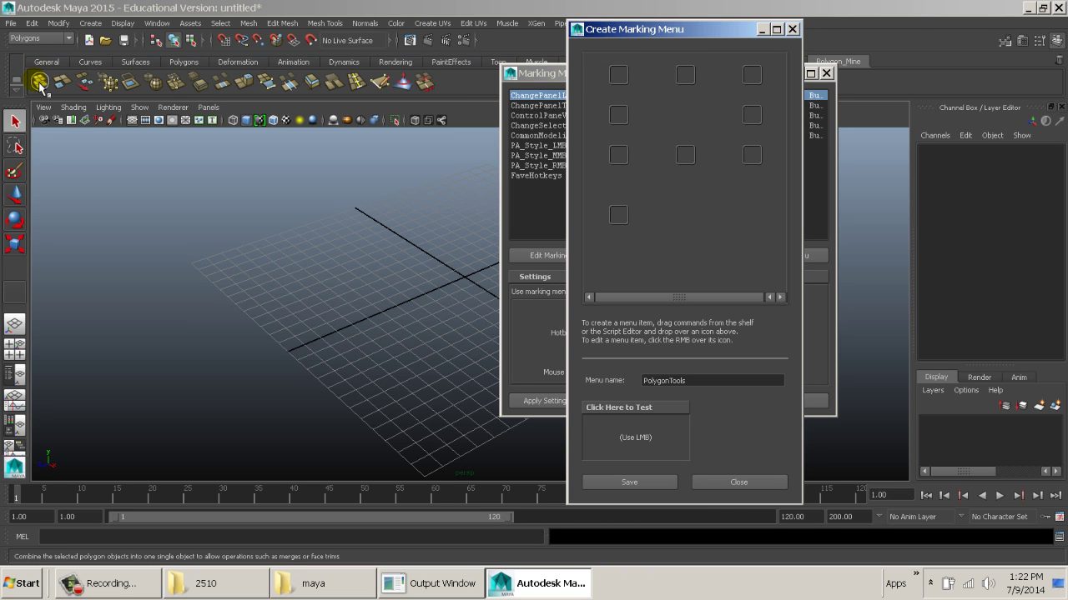
drag(39, 82, 624, 224)
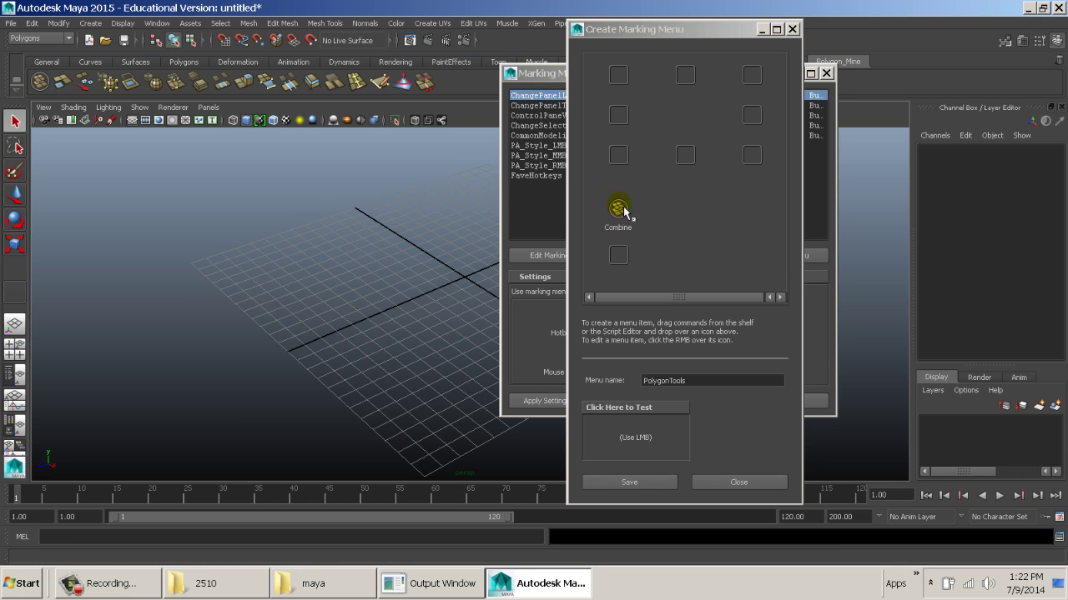
drag(61, 83, 609, 255)
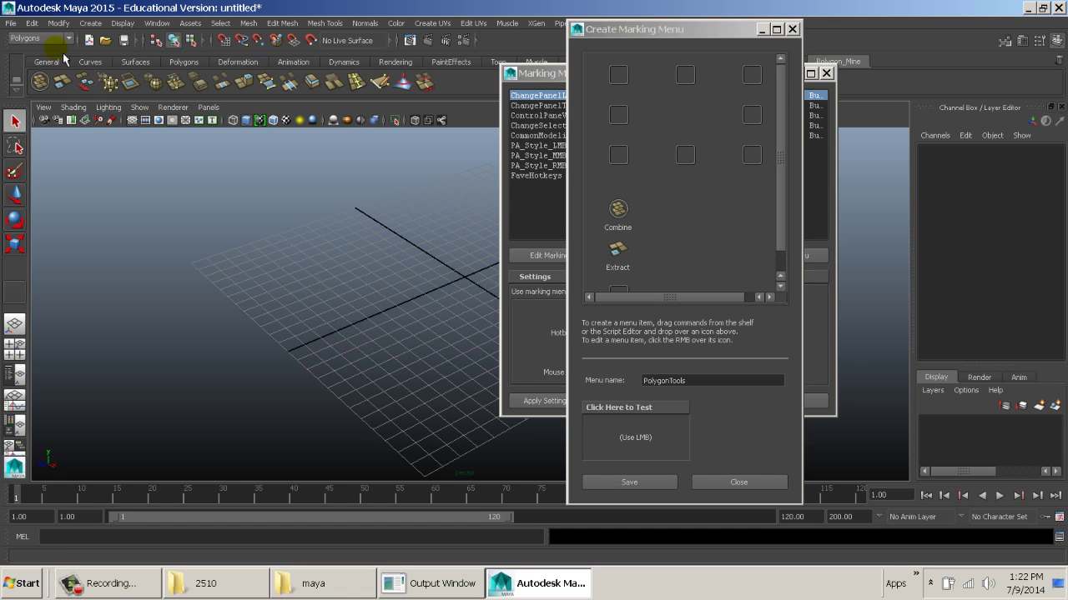
drag(84, 83, 614, 286)
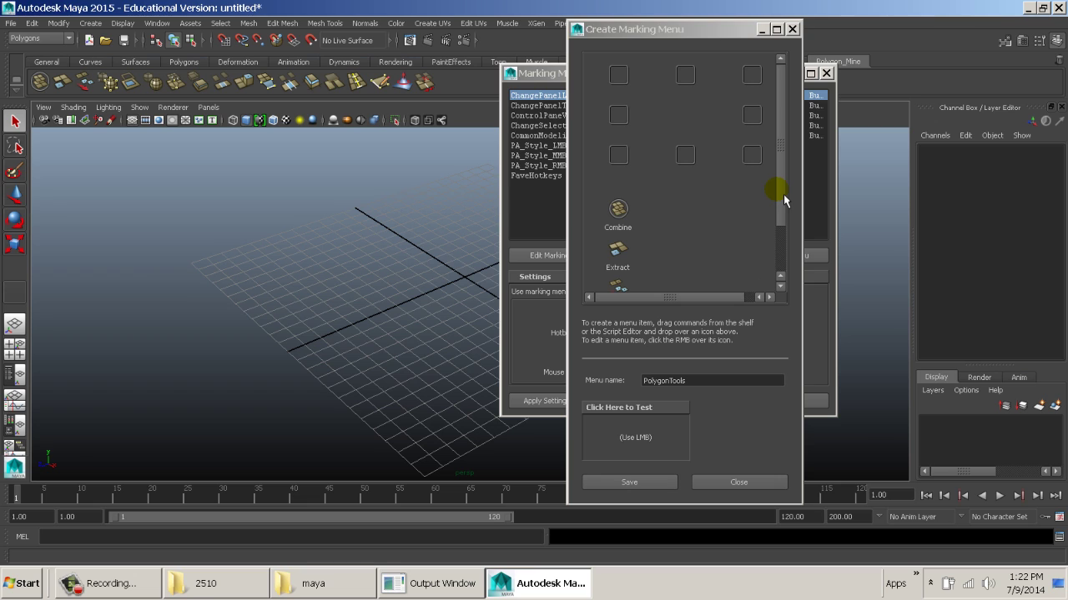
drag(783, 195, 802, 261)
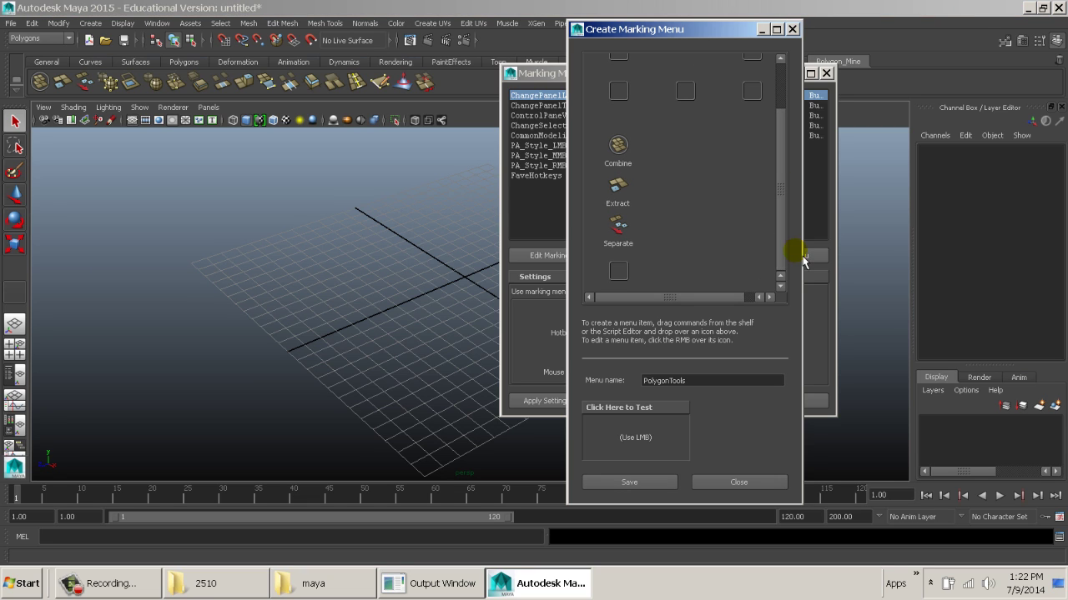
right_click(625, 284)
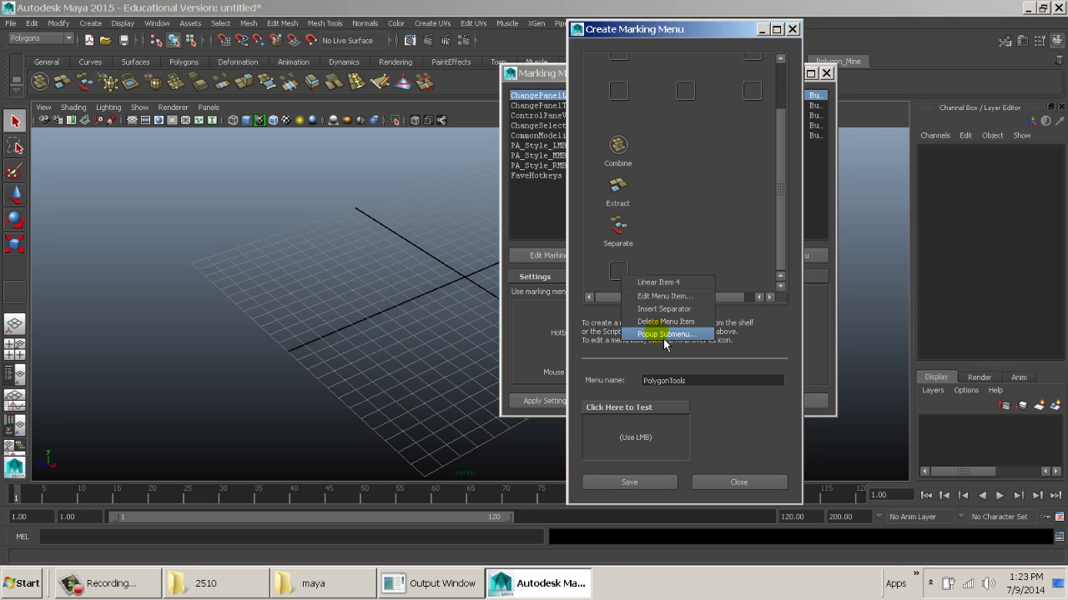
click(798, 265)
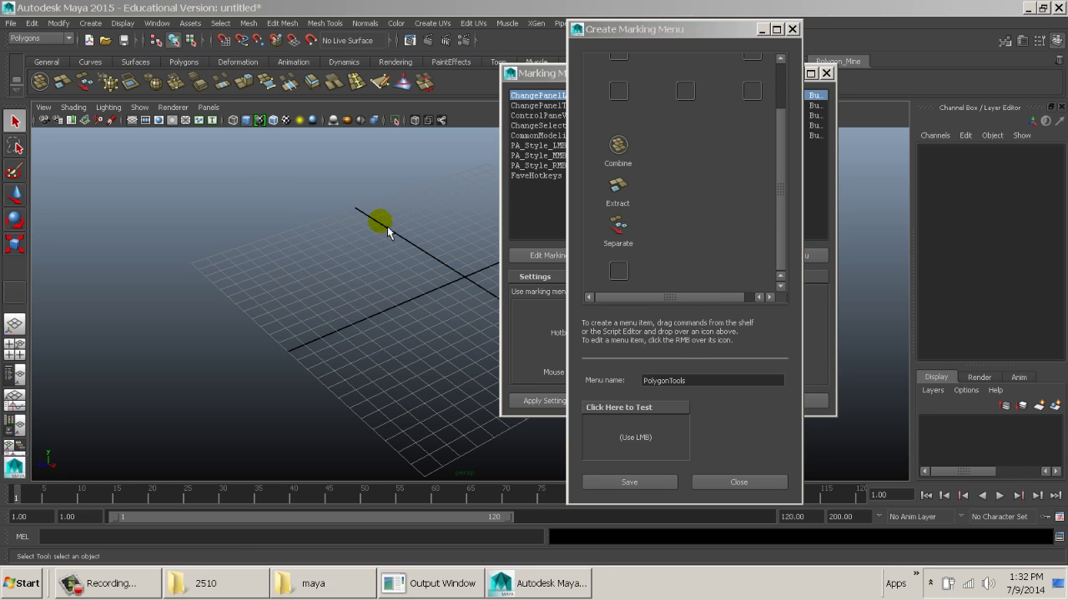
Add Average Vertices, Fill Hole, Smooth and Merge Components as further linear items below Separate in the marking menu.
right_click(111, 85)
click(83, 62)
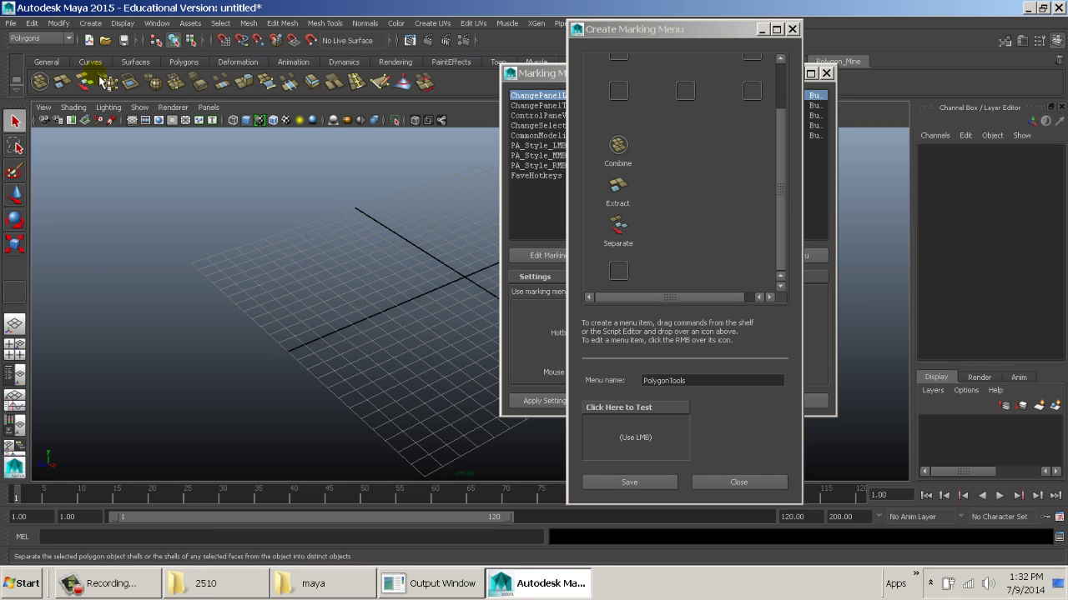
middle_drag(108, 84, 638, 267)
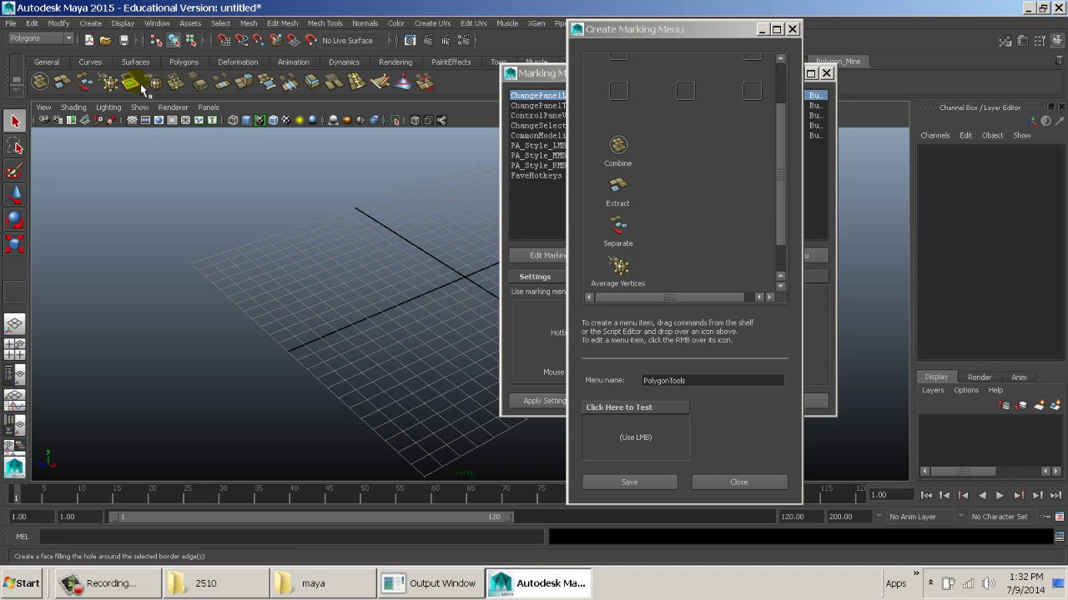
middle_drag(142, 88, 717, 199)
middle_drag(784, 266, 785, 267)
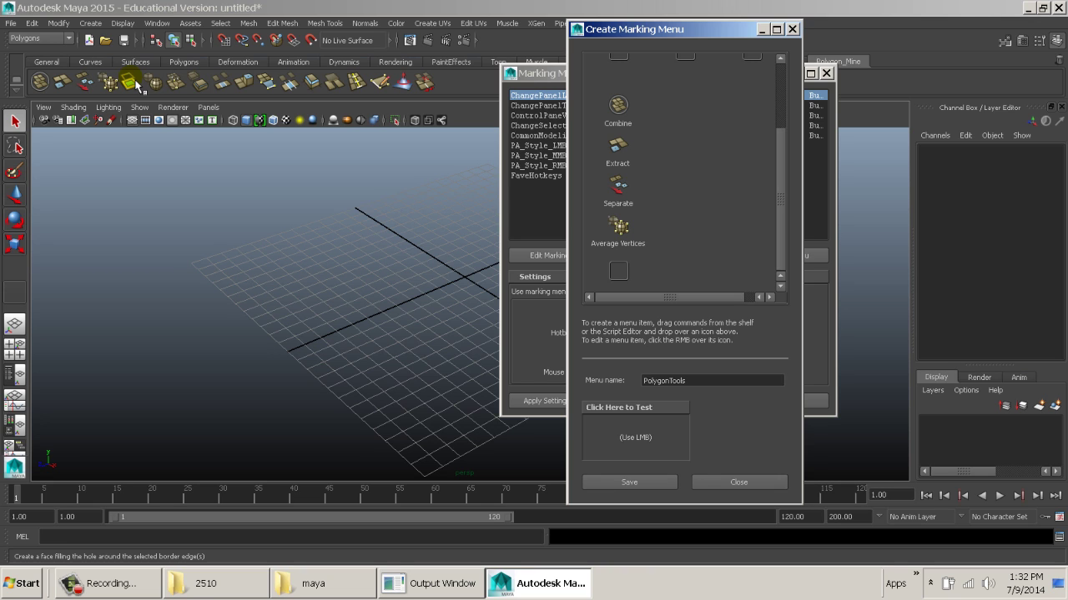
middle_drag(133, 86, 626, 268)
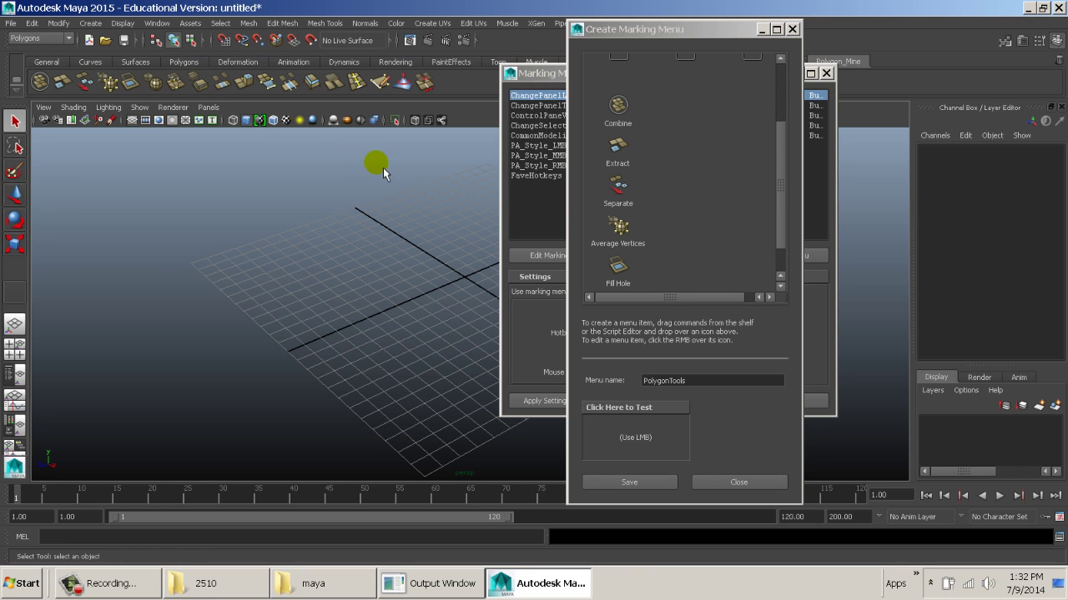
scroll(617, 154, down, 1)
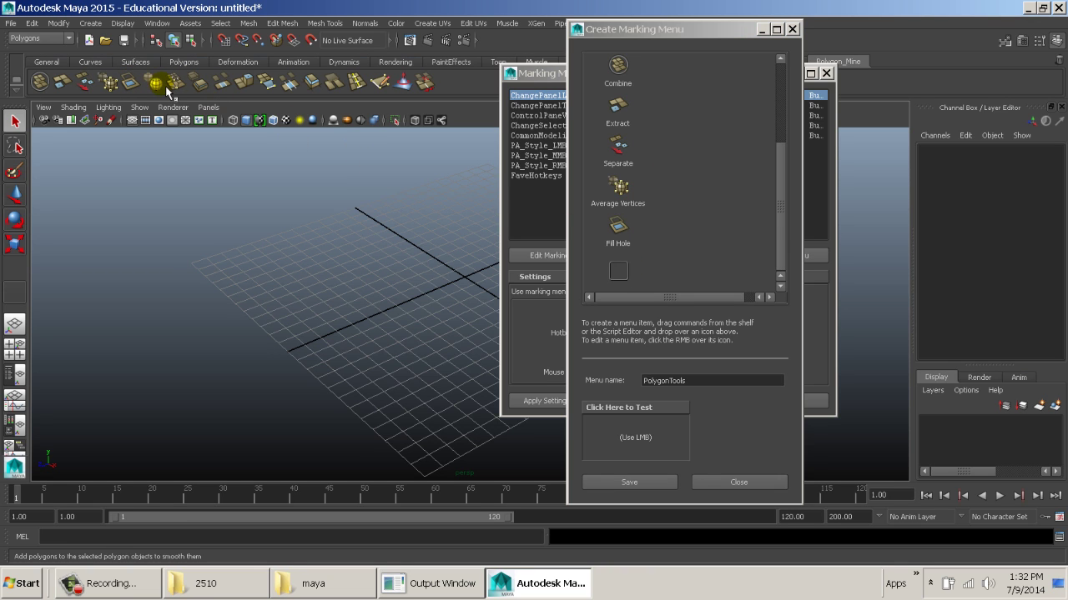
middle_drag(170, 92, 621, 271)
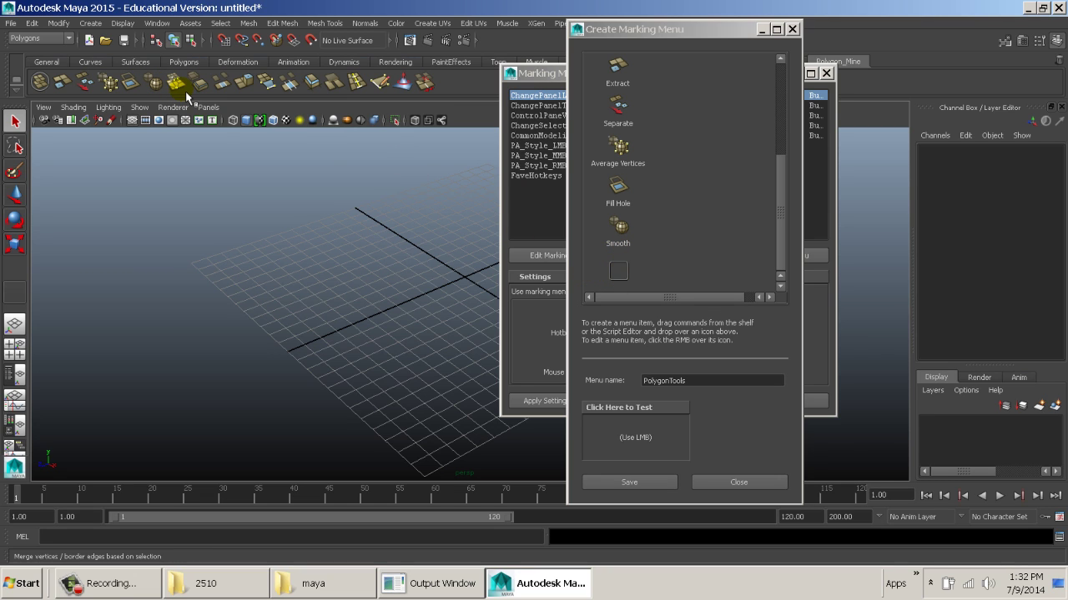
middle_drag(186, 97, 593, 233)
middle_drag(618, 268, 619, 267)
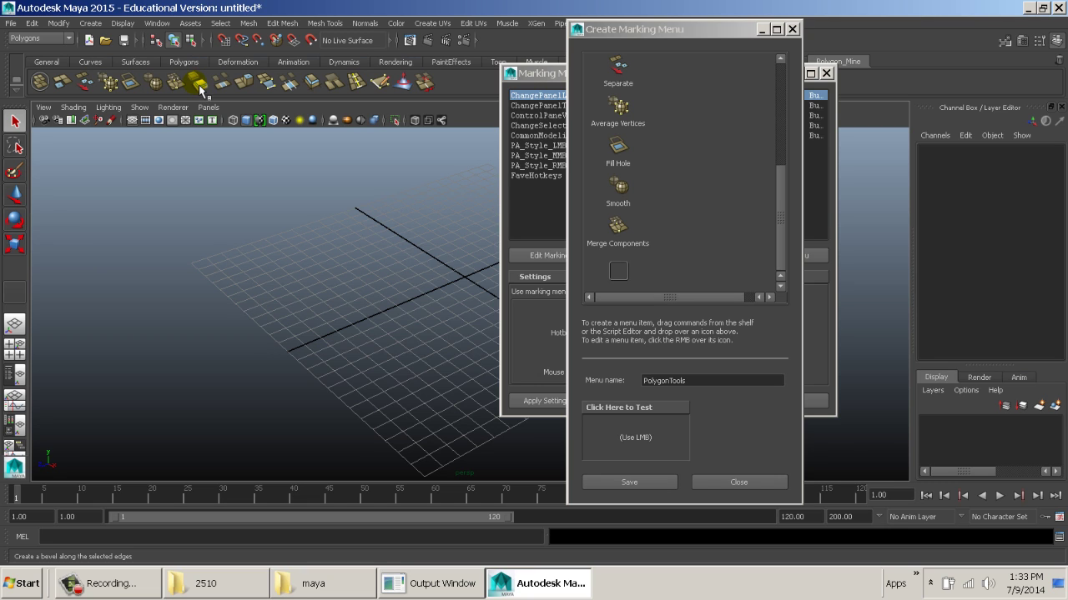
Assign Bevel to the marking menu's northwest radial slot and add Bridge to the linear items below Merge Components.
middle_drag(200, 89, 611, 271)
scroll(693, 168, up, 3)
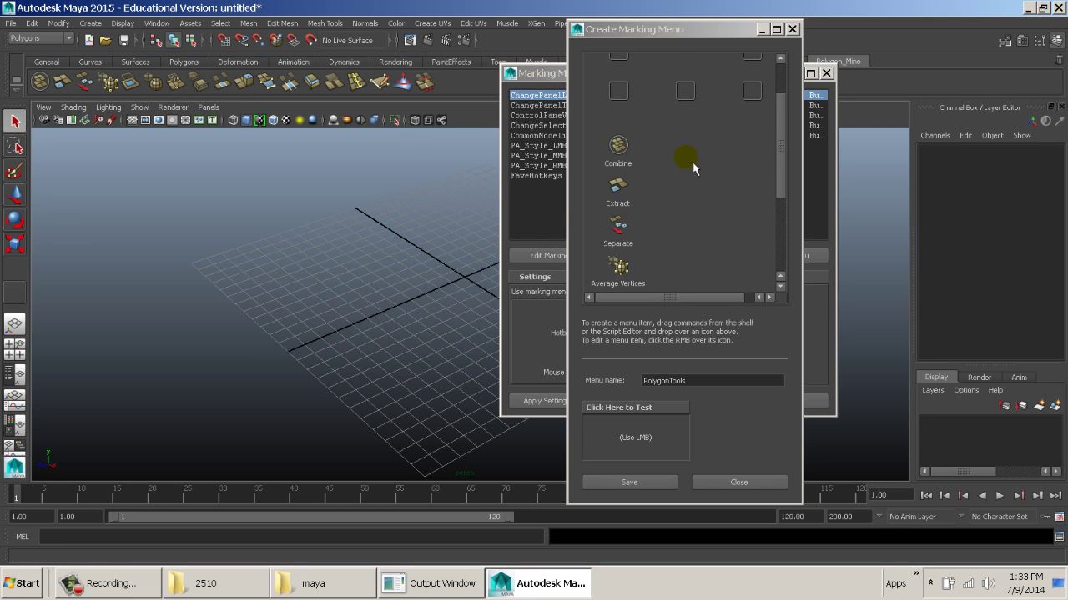
scroll(693, 167, up, 2)
middle_drag(203, 81, 617, 77)
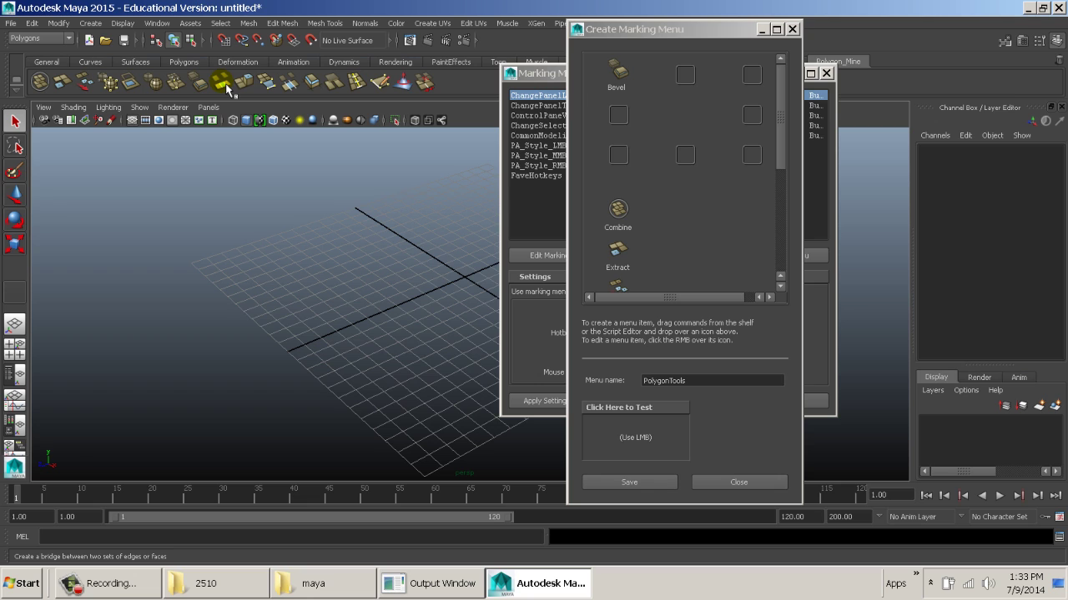
scroll(684, 167, down, 5)
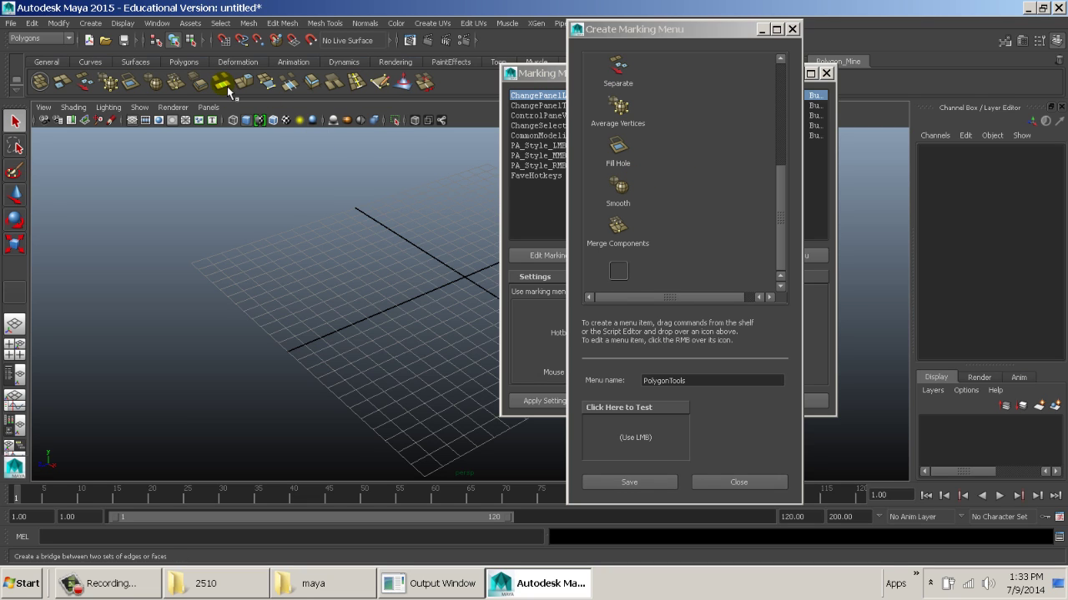
middle_drag(227, 86, 618, 275)
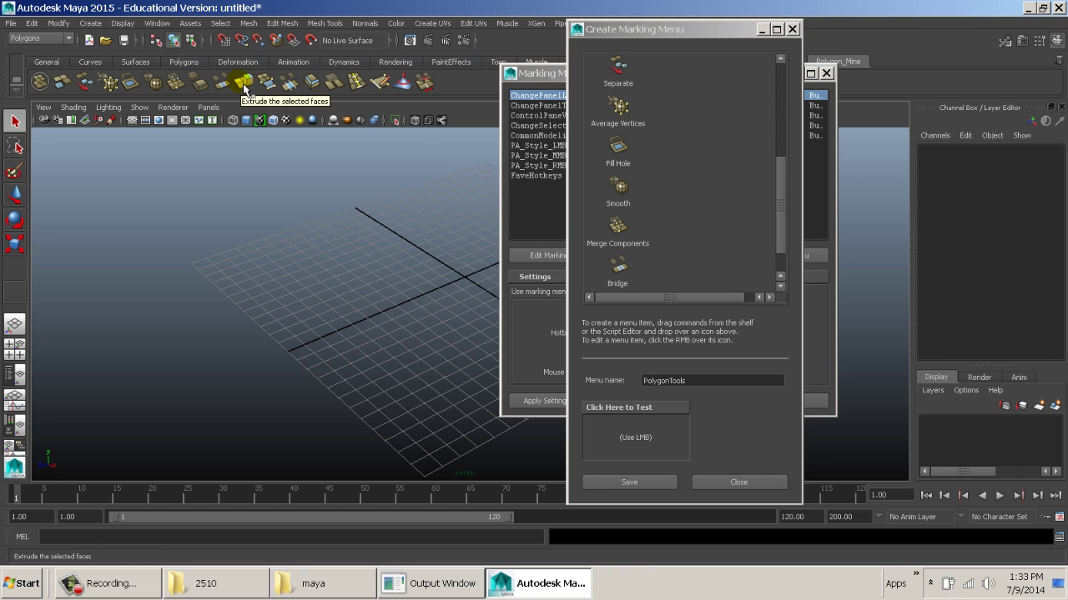
Assign Extrude to the marking menu's west slot, Append to Polygon to northeast, Bridge Tool to southeast and Bevel Tool to southwest.
scroll(667, 171, up, 5)
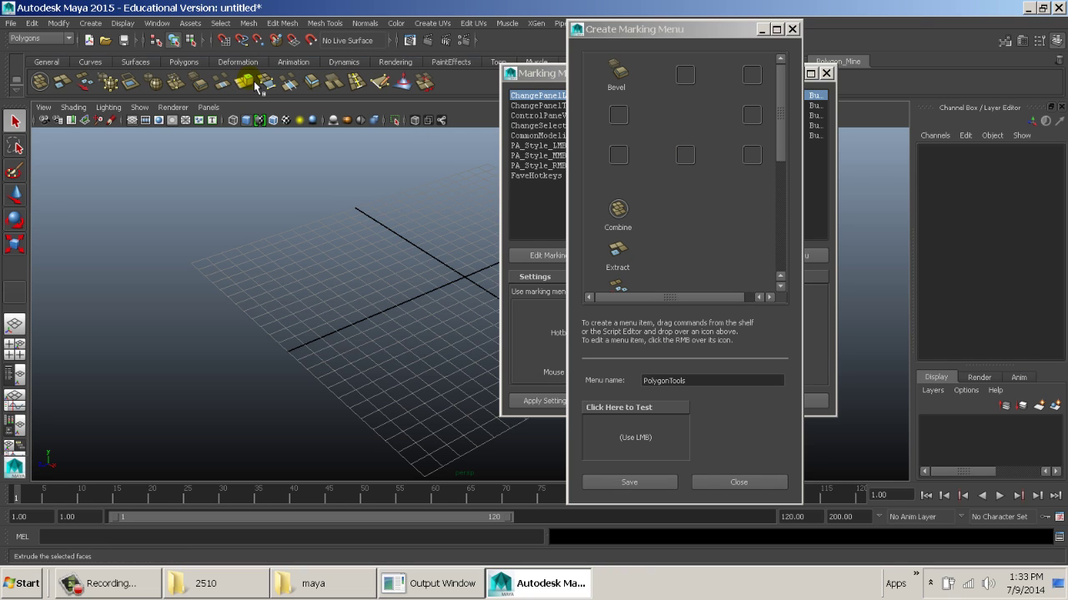
middle_drag(265, 82, 618, 114)
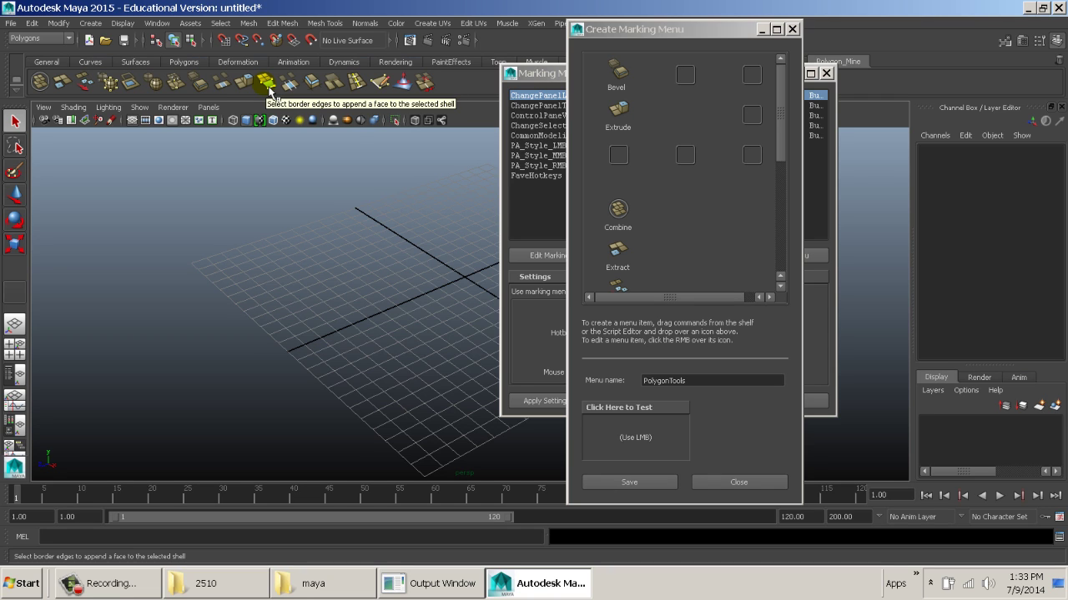
middle_drag(269, 88, 750, 77)
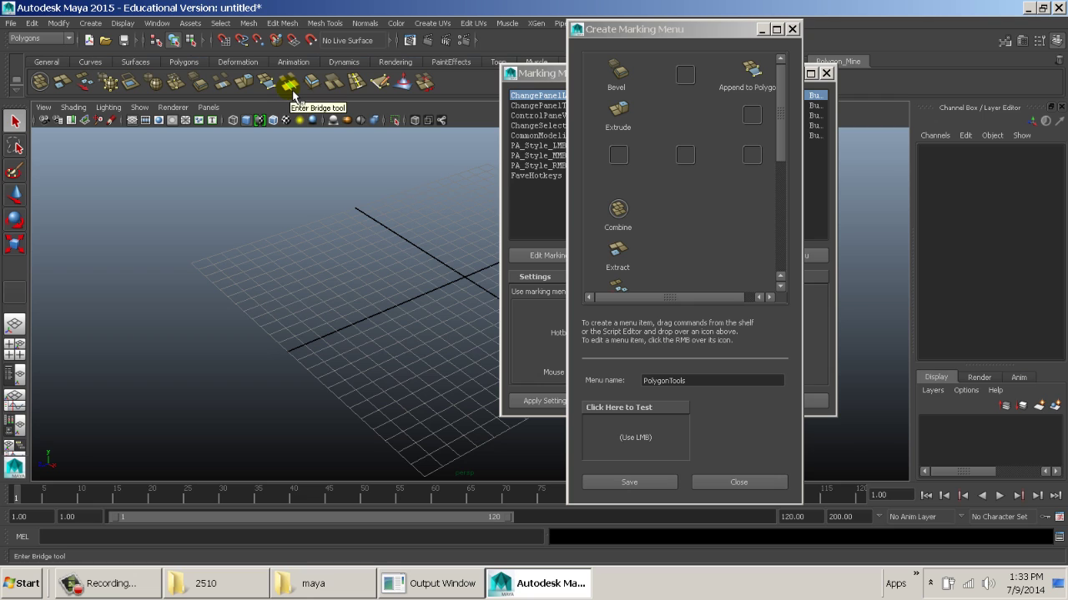
middle_drag(292, 91, 753, 155)
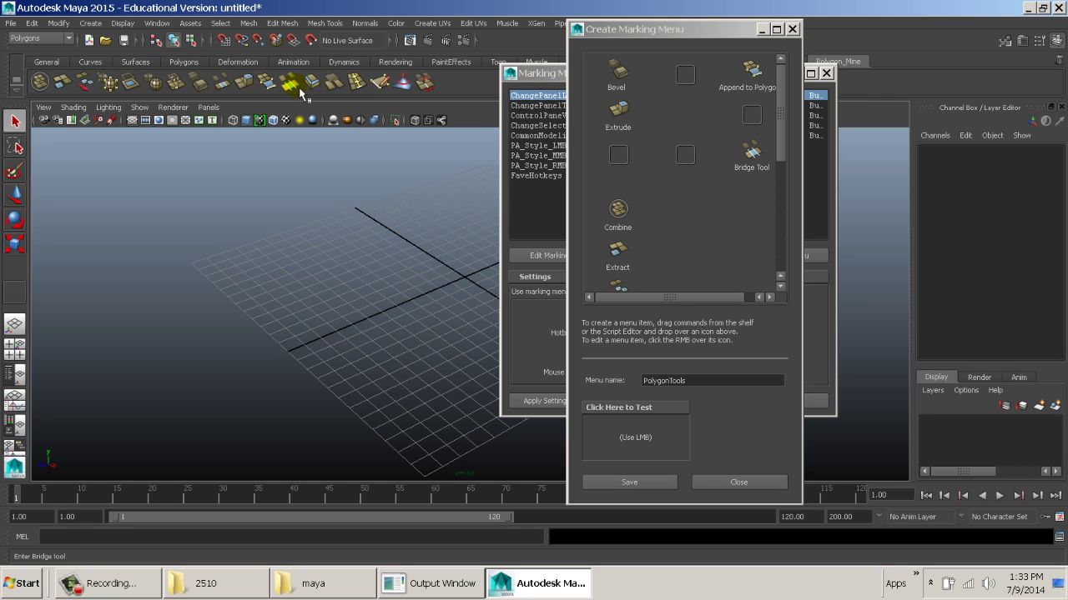
middle_drag(312, 84, 613, 159)
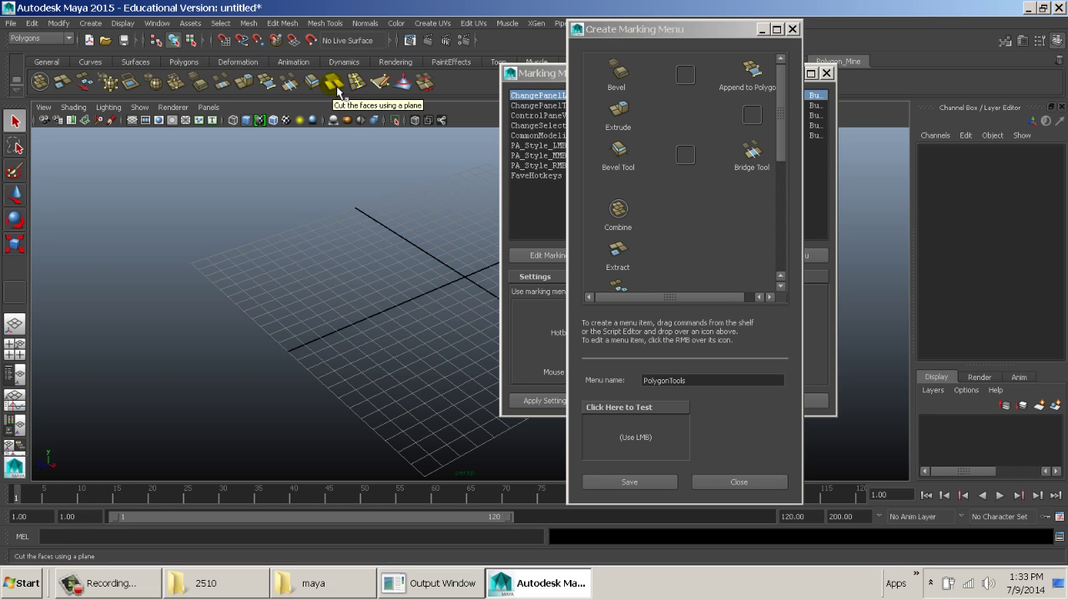
Add the Cut Faces Tool to the linear items below Bridge and assign the Insert Edge Loop Tool to the north slot.
middle_drag(336, 86, 528, 156)
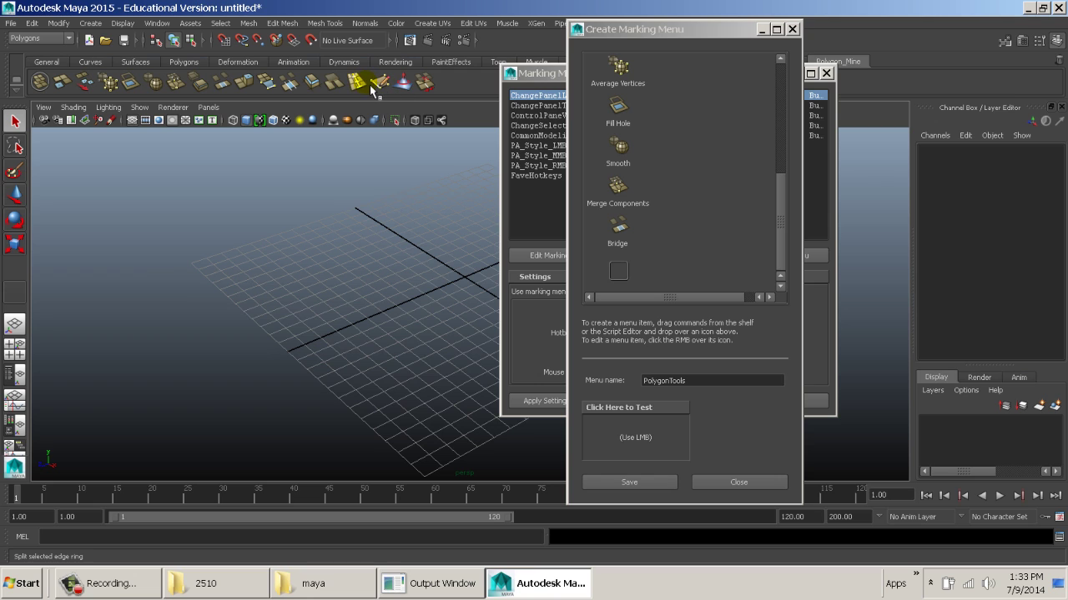
middle_drag(335, 84, 629, 258)
scroll(630, 258, up, 5)
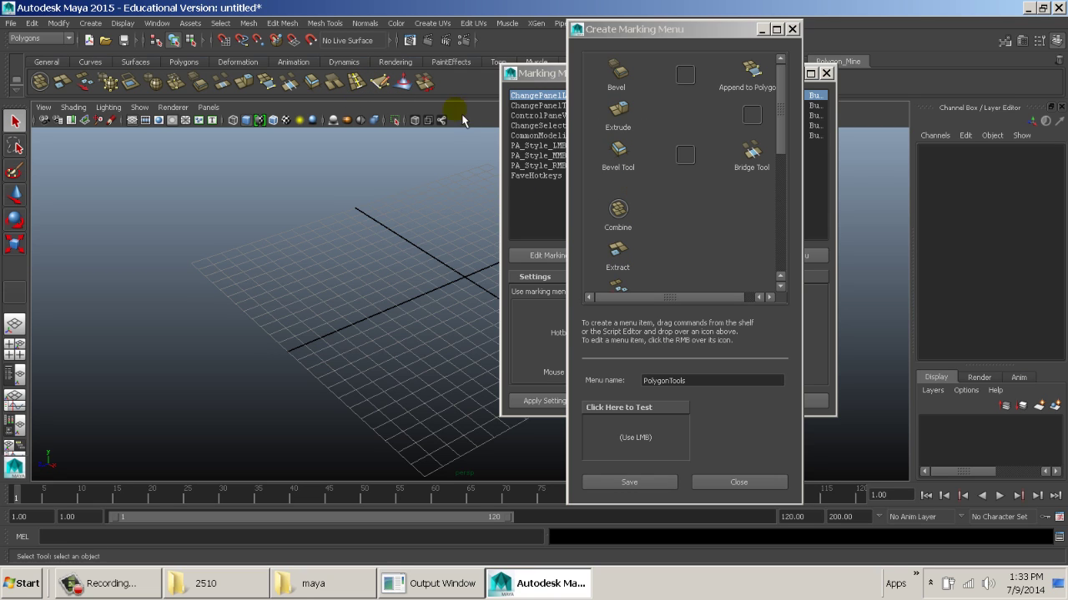
middle_drag(363, 90, 685, 83)
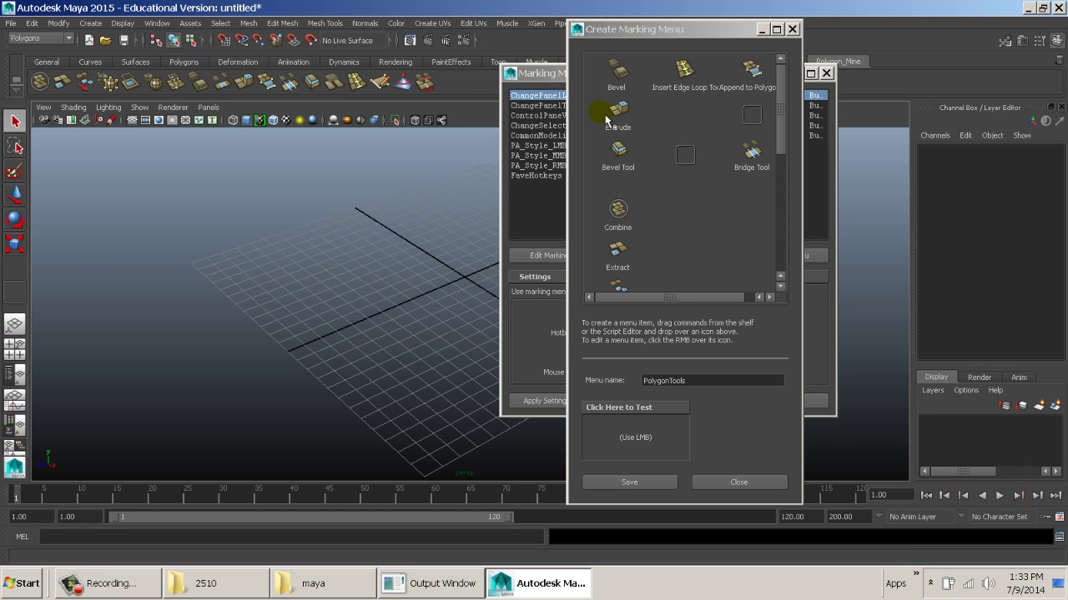
Add the shelf tool following Insert Edge Loop to the linear items and assign the Sculpt Geometry Tool to the east slot.
scroll(594, 141, down, 5)
middle_drag(386, 80, 618, 271)
scroll(630, 171, up, 5)
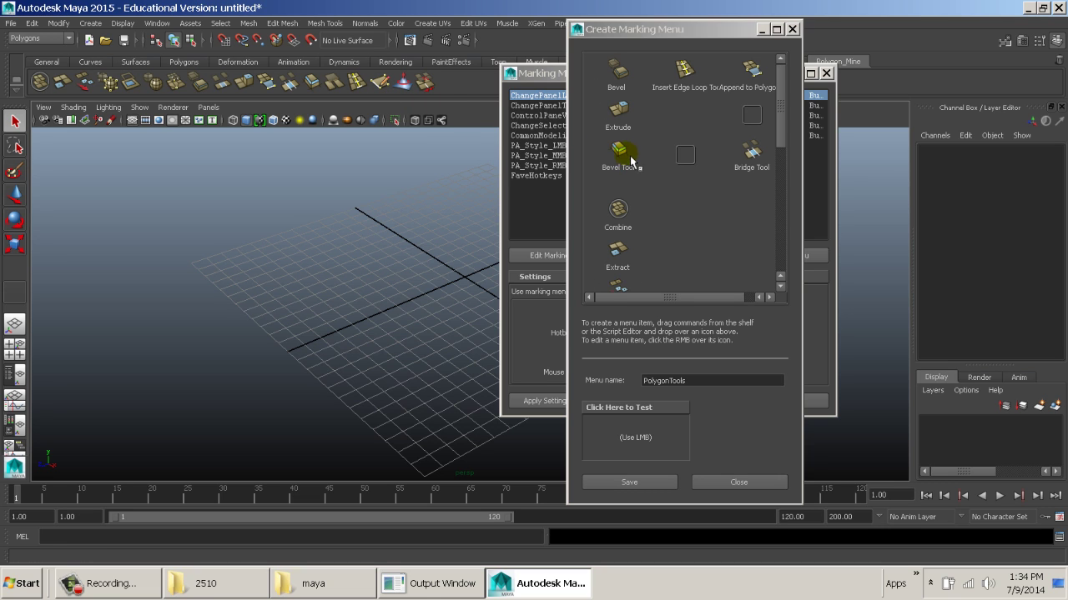
mouse_move(424, 81)
middle_down()
mouse_move(564, 84)
mouse_move(748, 111)
middle_up()
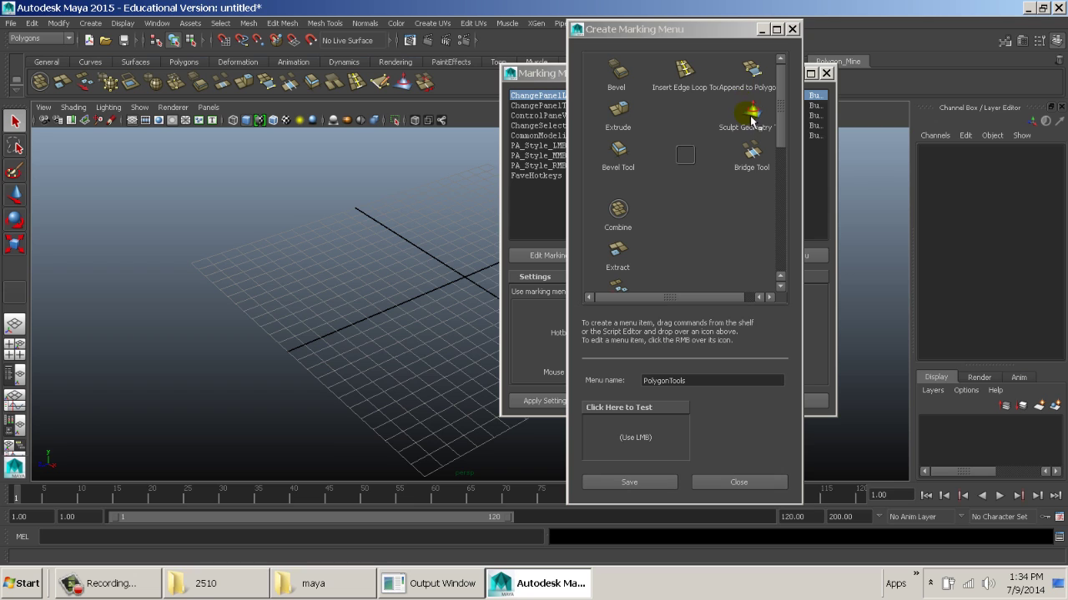
Assign the Target Weld Tool to the marking menu's south slot and test the menu.
middle_drag(433, 92, 684, 152)
click(637, 441)
mouse_move(639, 447)
mouse_down()
mouse_move(690, 388)
mouse_move(668, 389)
mouse_move(624, 400)
mouse_move(598, 424)
mouse_move(604, 438)
mouse_move(633, 449)
mouse_move(692, 427)
mouse_move(769, 424)
mouse_move(667, 387)
mouse_move(657, 538)
mouse_move(634, 526)
mouse_move(630, 443)
mouse_move(644, 429)
mouse_up()
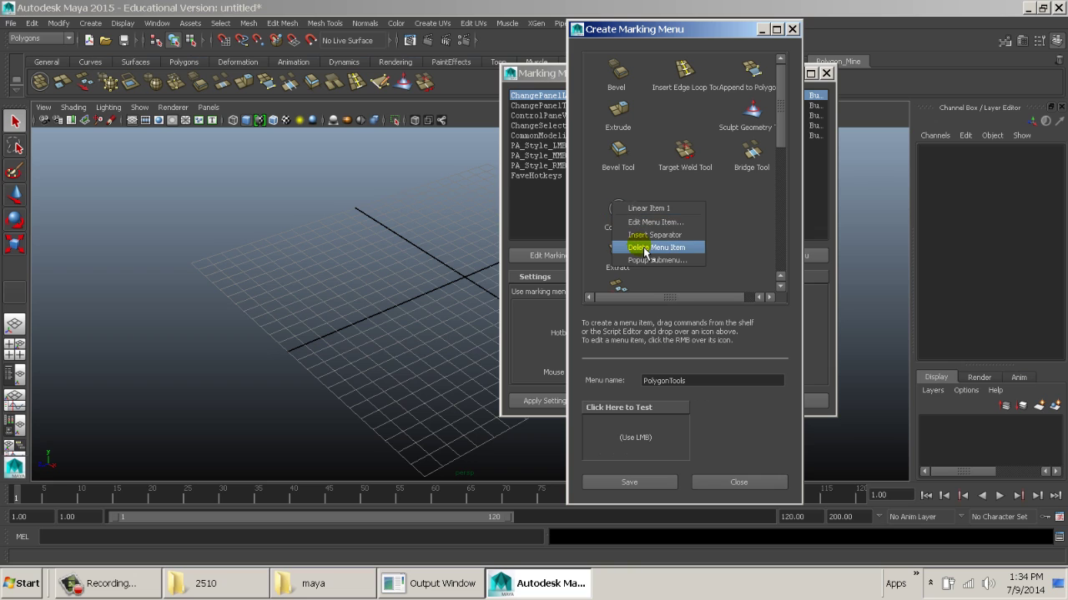
click(643, 247)
click(739, 248)
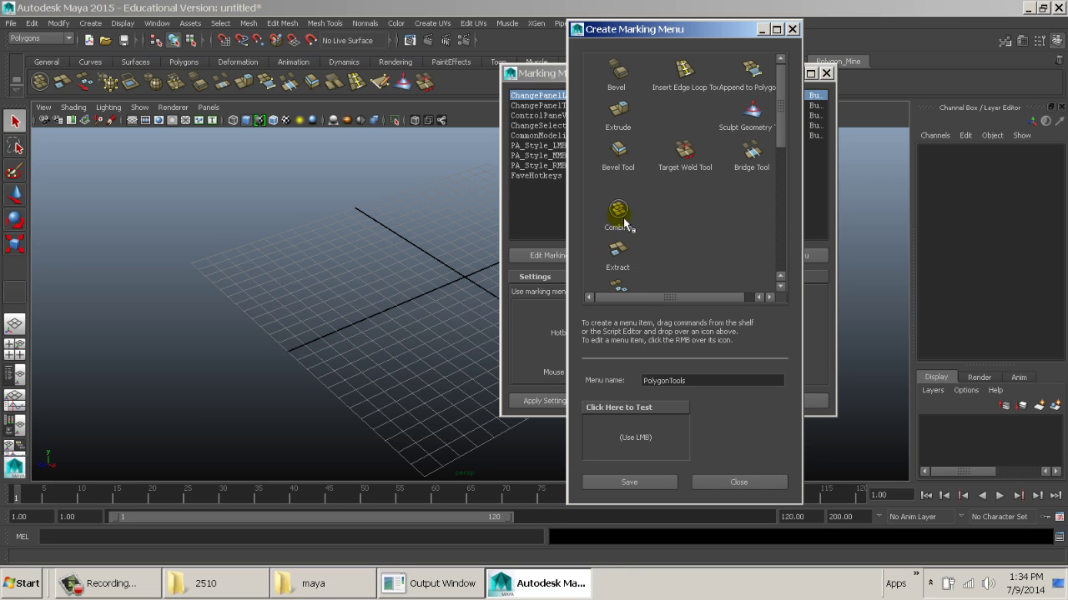
Reorder the linear items by moving Combine below Extract and back to first place.
drag(624, 223, 621, 261)
scroll(634, 229, down, 2)
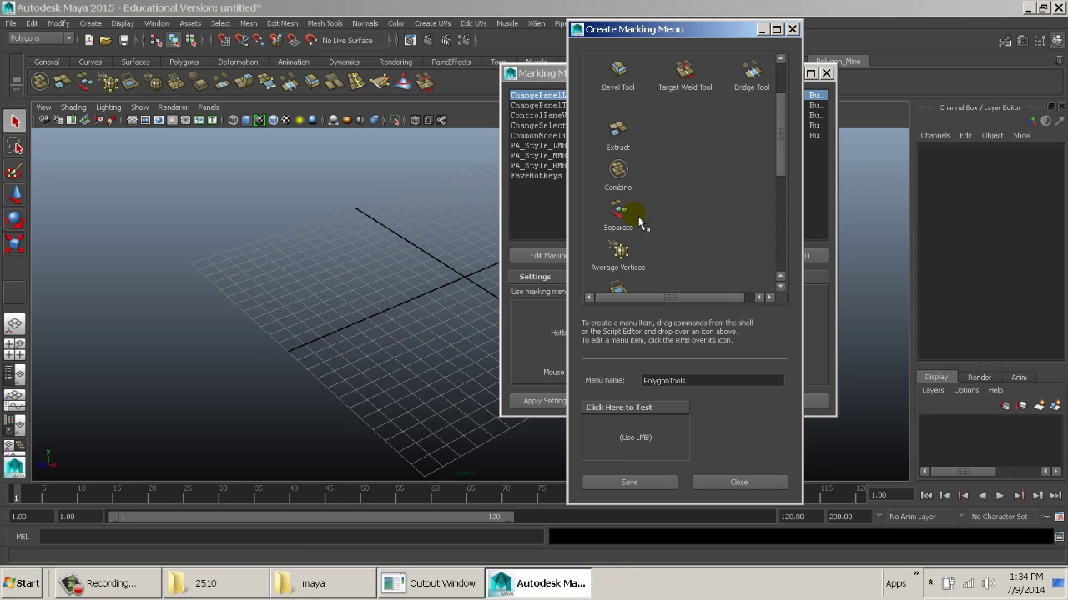
middle_drag(621, 173, 619, 152)
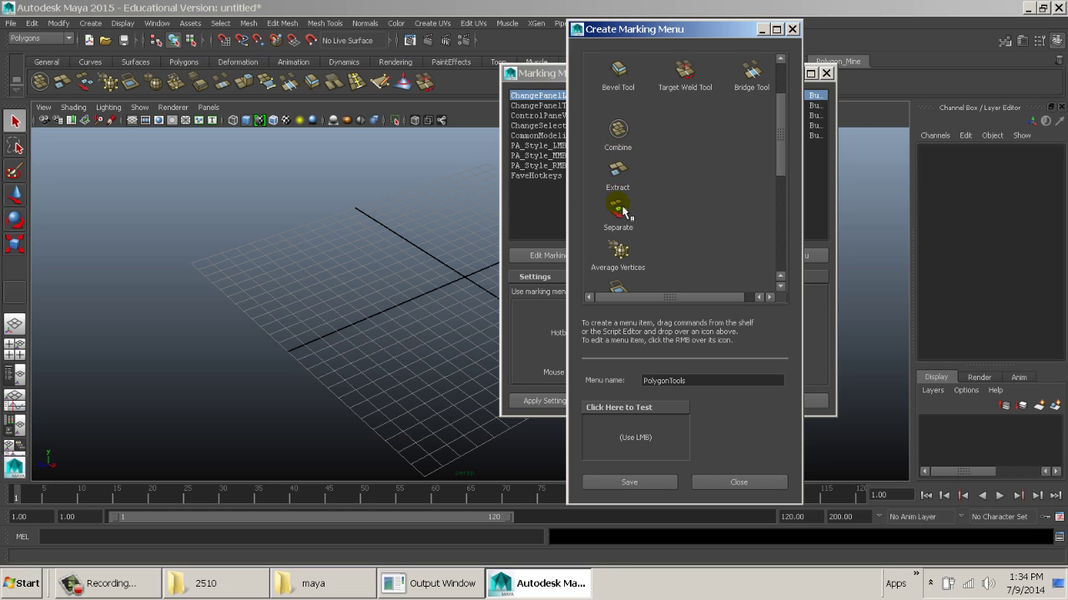
Insert a separator above Separate in the linear items, move it below Separate and test the marking menu.
scroll(624, 212, down, 2)
right_click(625, 151)
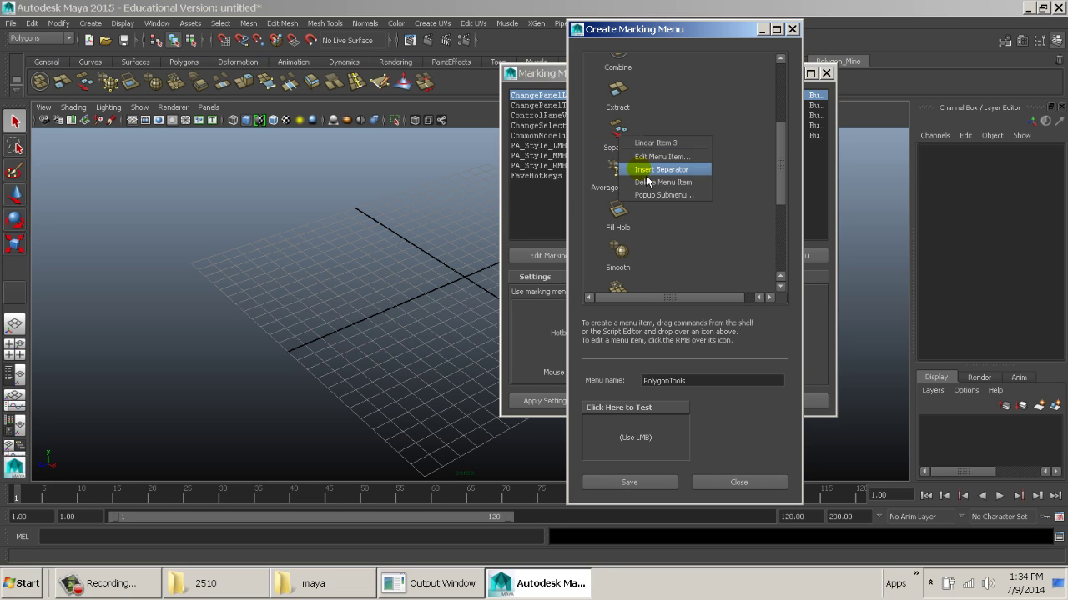
click(646, 172)
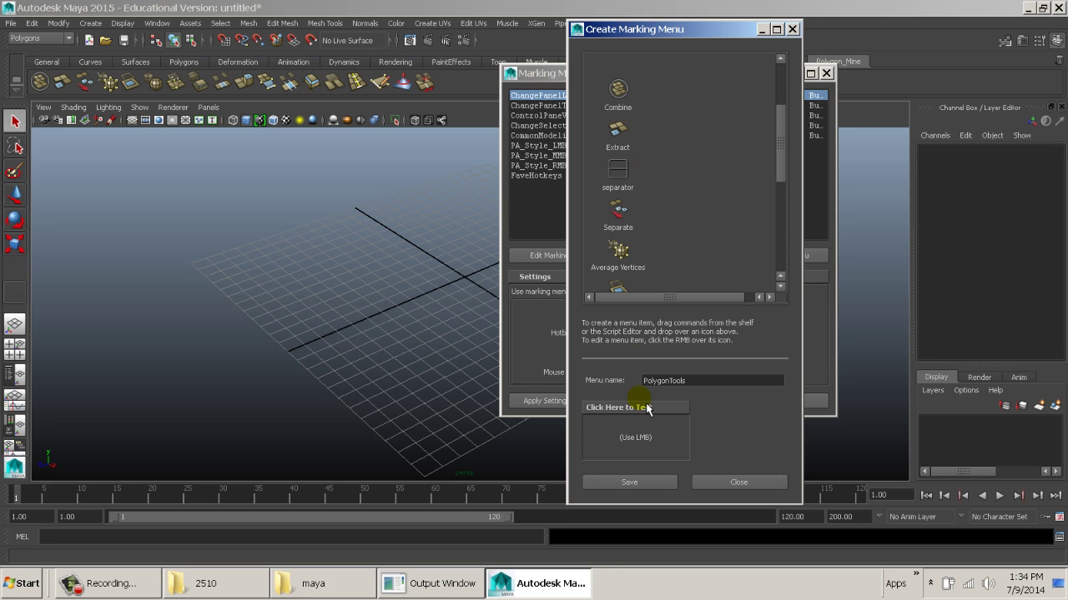
mouse_move(647, 408)
mouse_down()
mouse_move(647, 507)
mouse_move(607, 500)
mouse_move(632, 492)
mouse_move(640, 427)
mouse_up()
middle_drag(627, 182, 627, 226)
drag(612, 455, 618, 421)
Delete the separator between Separate and Average Vertices from the linear items.
right_click(618, 215)
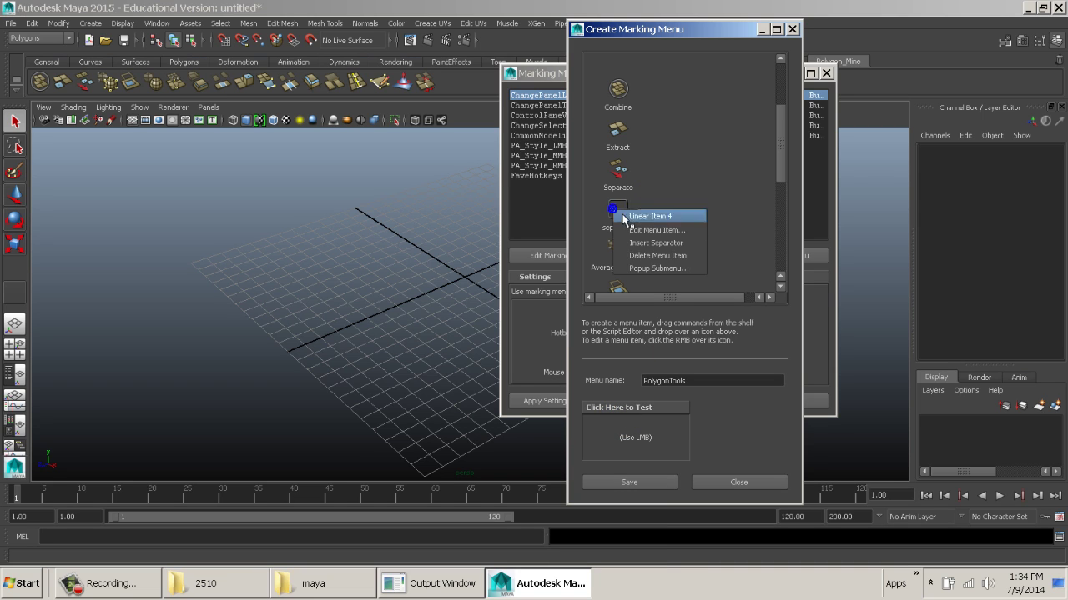
click(701, 265)
scroll(676, 213, down, 2)
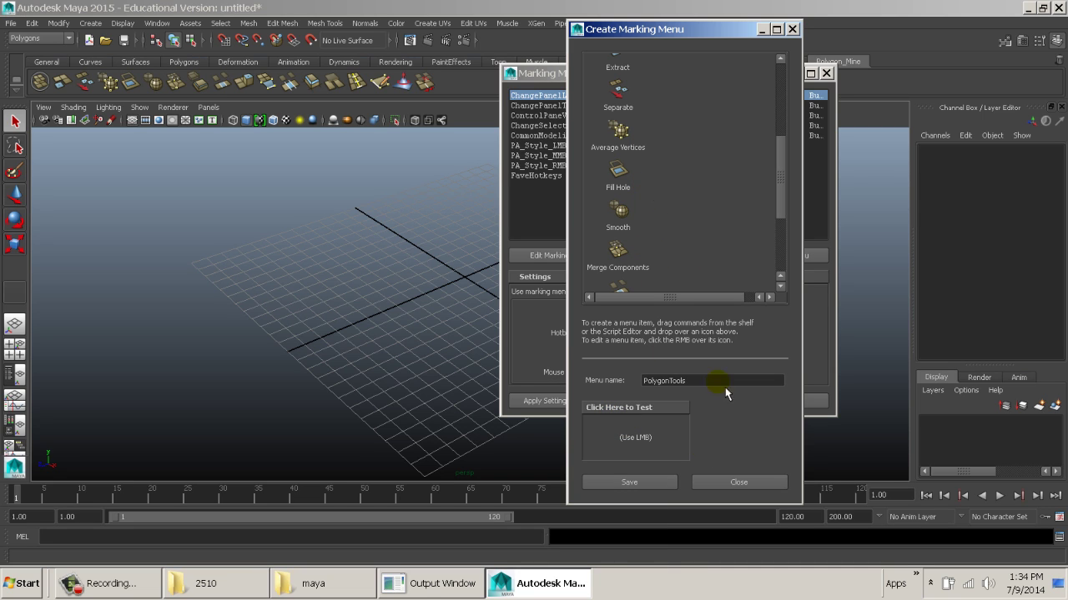
Save the PolygonTools marking menu after testing it and close both marking menu windows.
click(639, 481)
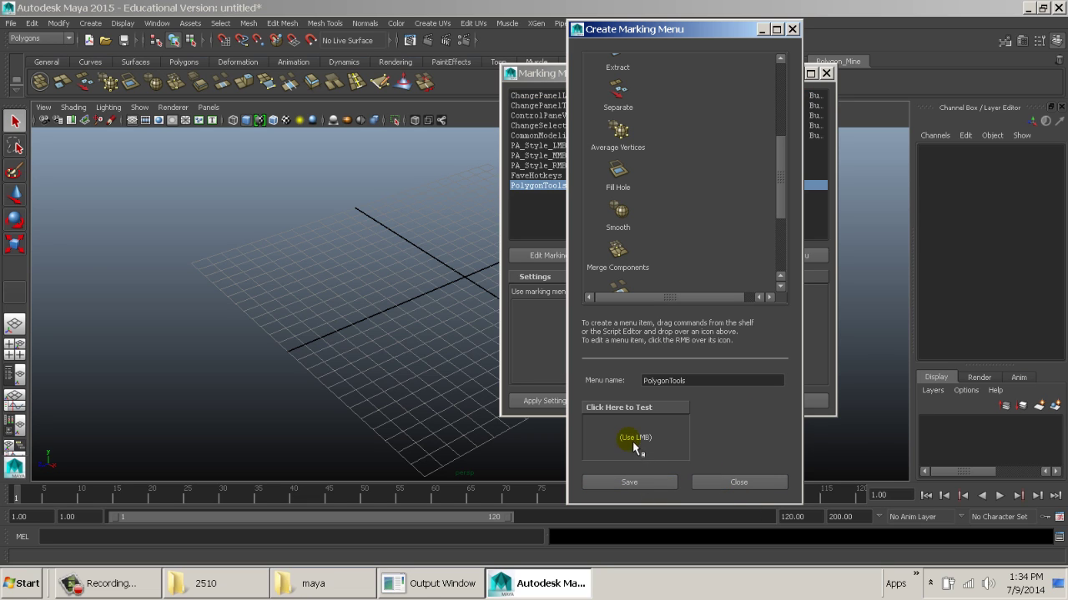
mouse_move(641, 427)
mouse_down()
mouse_move(655, 397)
mouse_move(588, 399)
mouse_move(575, 425)
mouse_move(586, 446)
mouse_move(639, 461)
mouse_move(715, 430)
mouse_move(727, 408)
mouse_move(643, 450)
mouse_move(638, 588)
mouse_move(636, 422)
mouse_move(646, 423)
mouse_up()
click(626, 482)
click(669, 254)
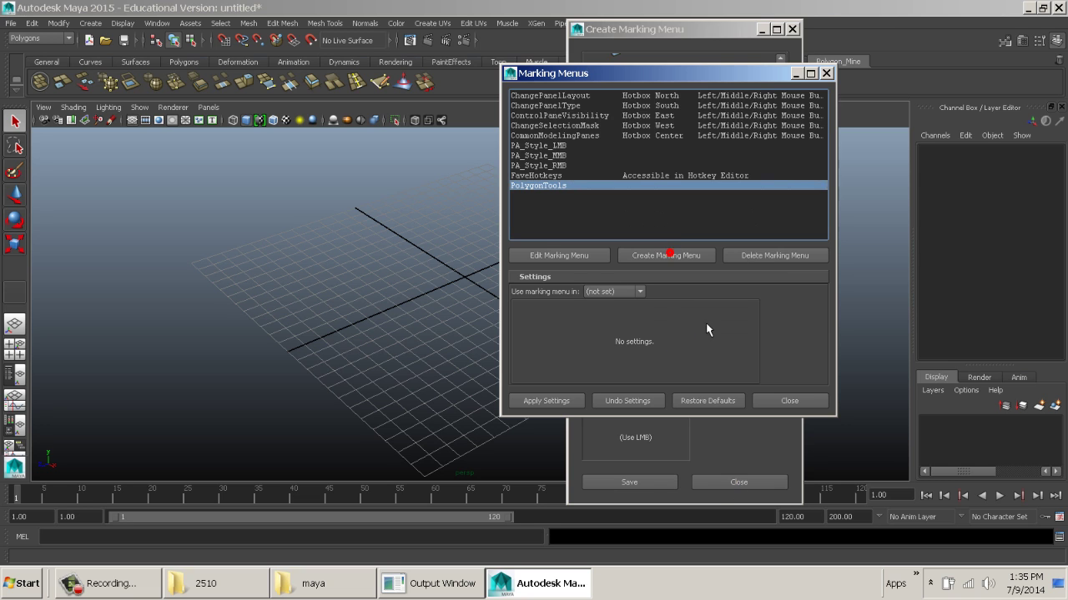
click(721, 490)
click(787, 404)
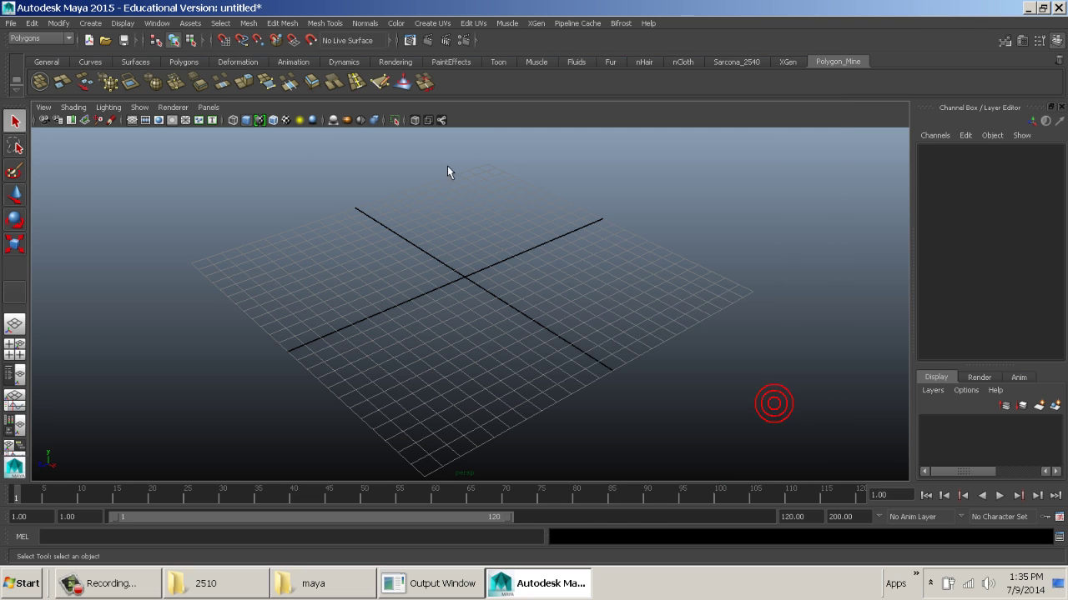
In the Marking Menu Editor, set PolygonTools to be used in the Hotkey Editor, apply the setting and close the editor.
click(300, 140)
click(157, 22)
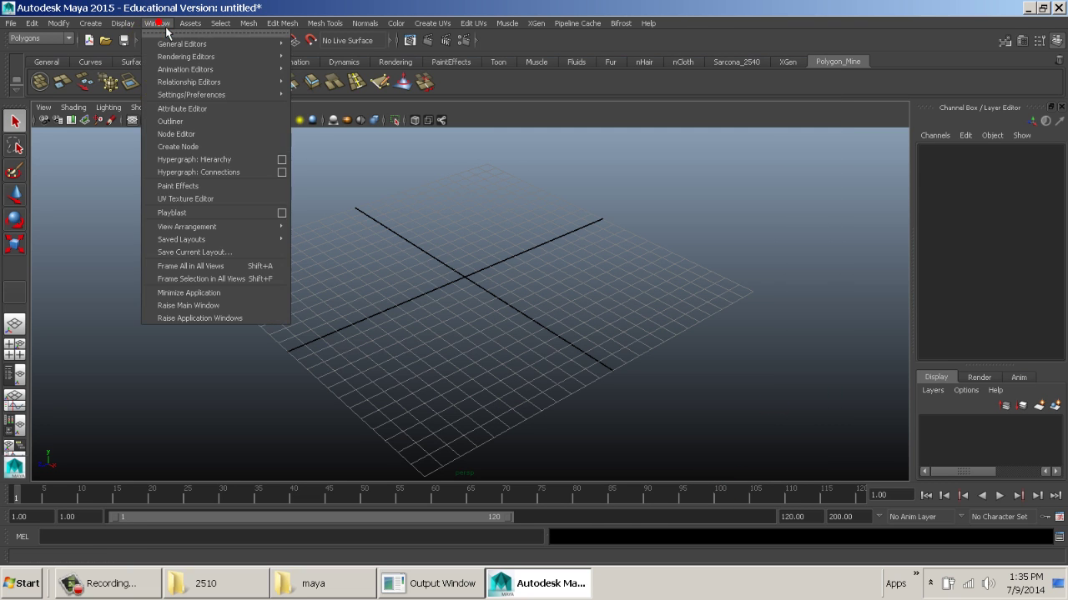
click(237, 80)
mouse_move(250, 95)
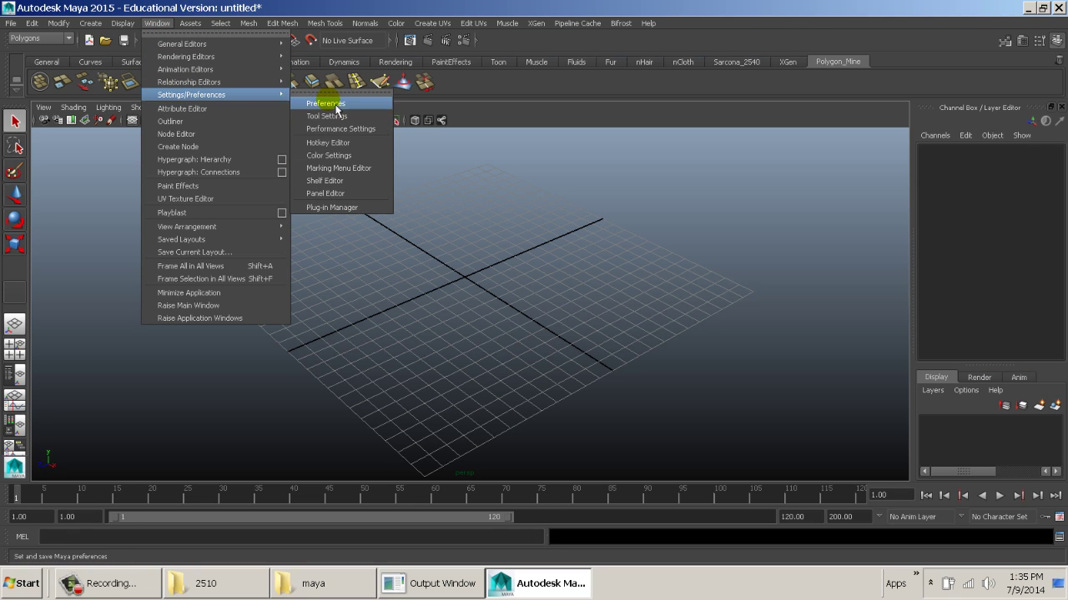
click(378, 169)
click(572, 187)
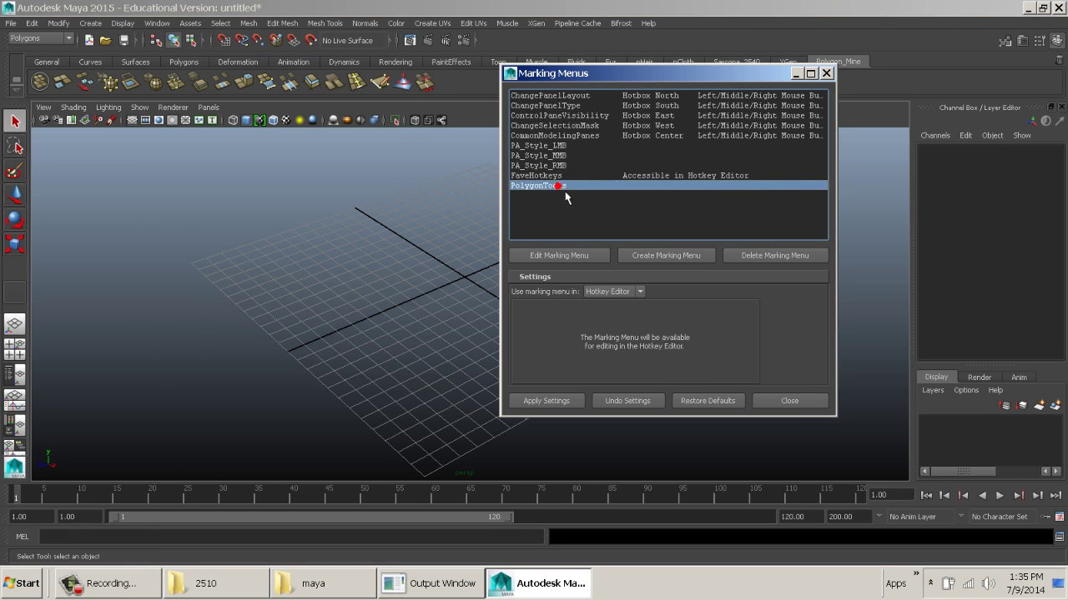
click(615, 292)
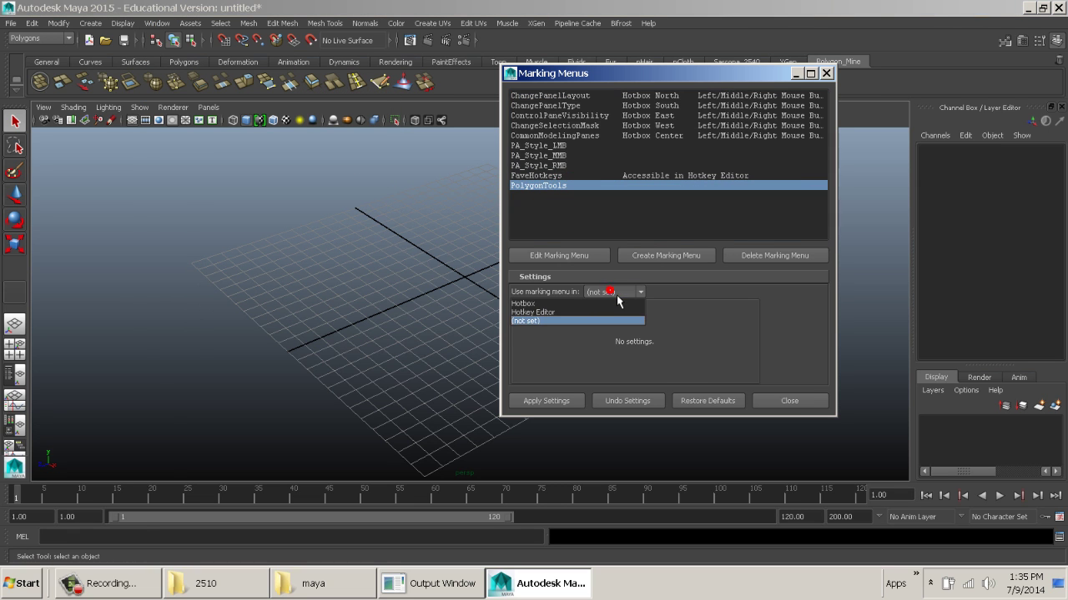
click(532, 313)
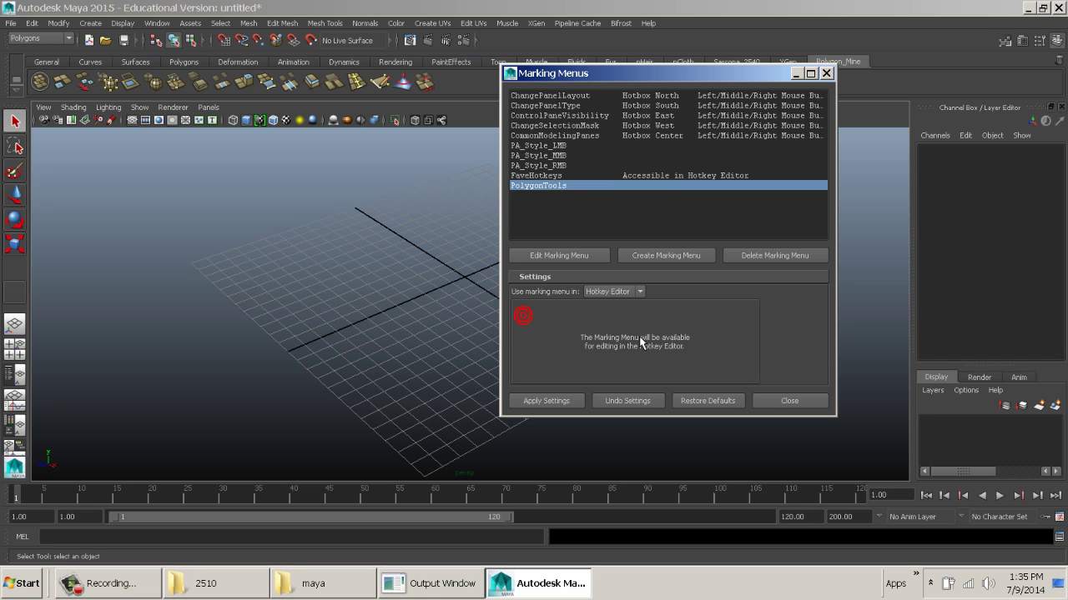
click(546, 401)
click(787, 401)
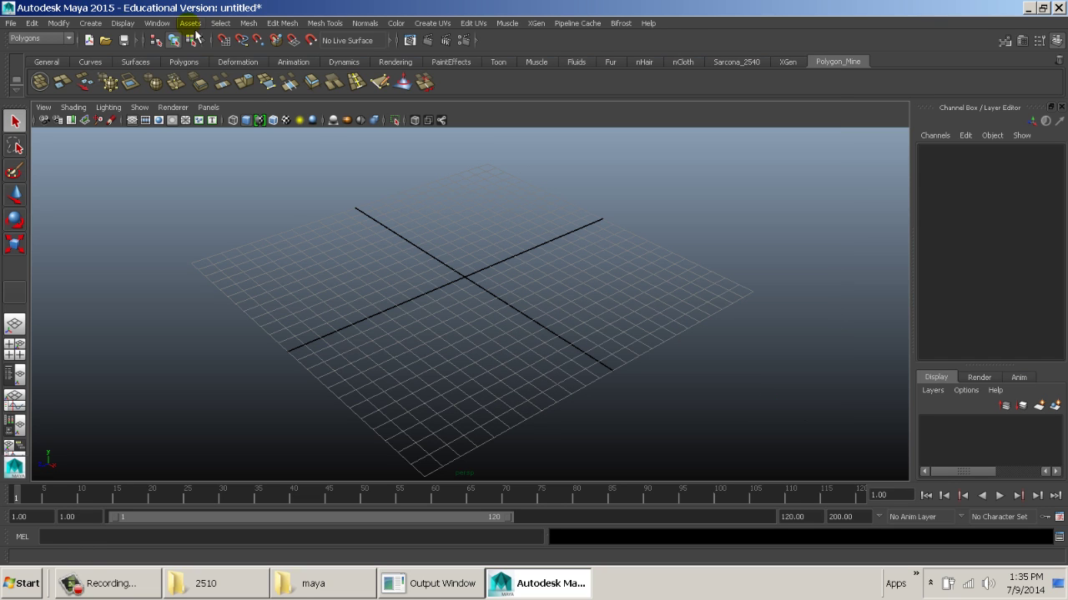
Open the Hotkey Editor and select the PolygonTools_Press command in the User Marking Menus category.
click(157, 22)
mouse_move(218, 94)
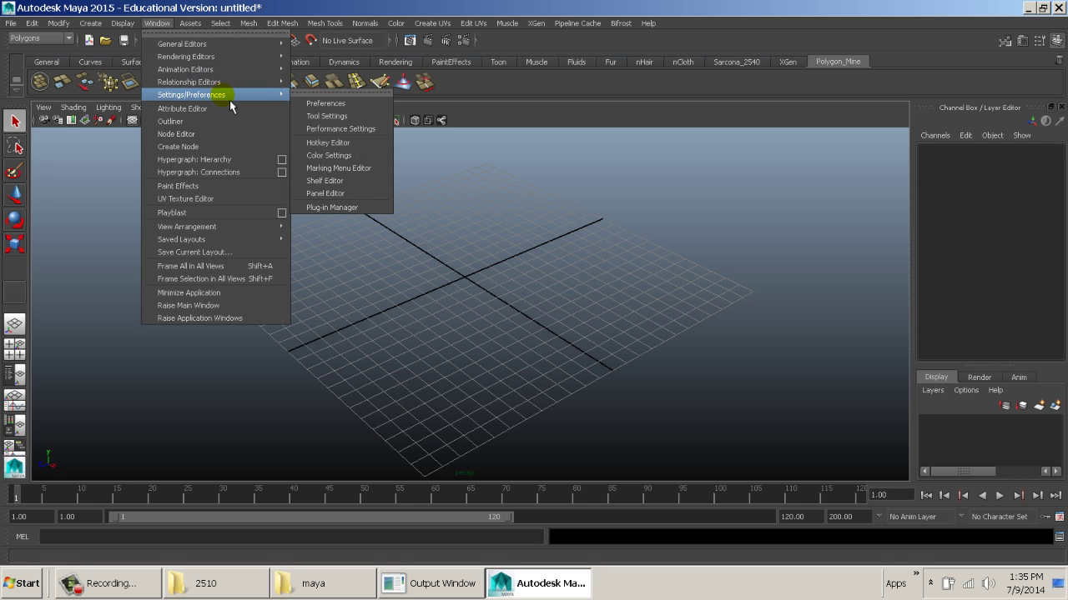
click(338, 143)
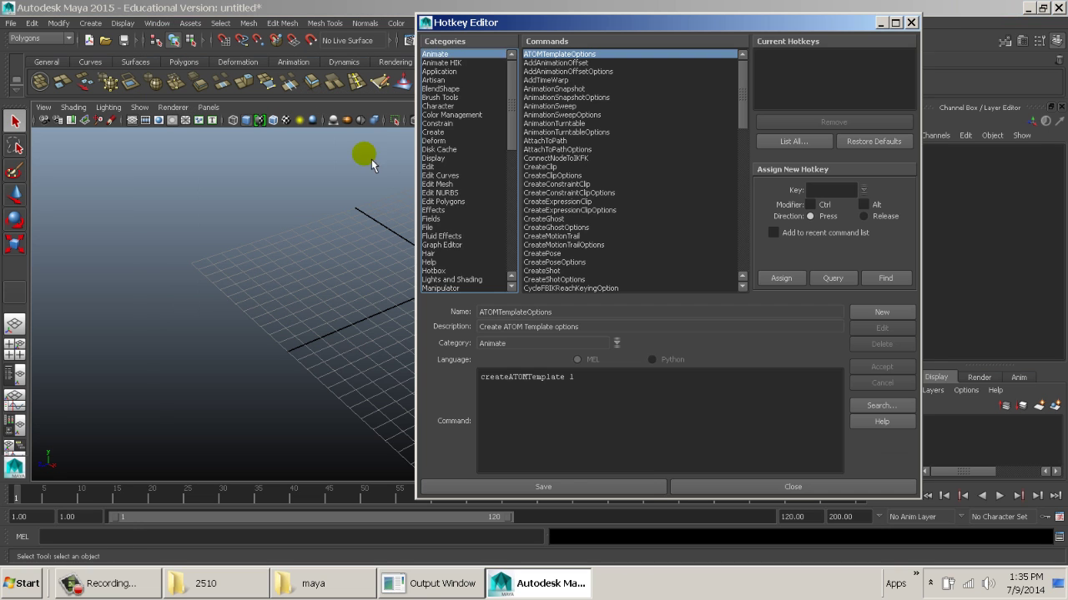
scroll(476, 209, down, 10)
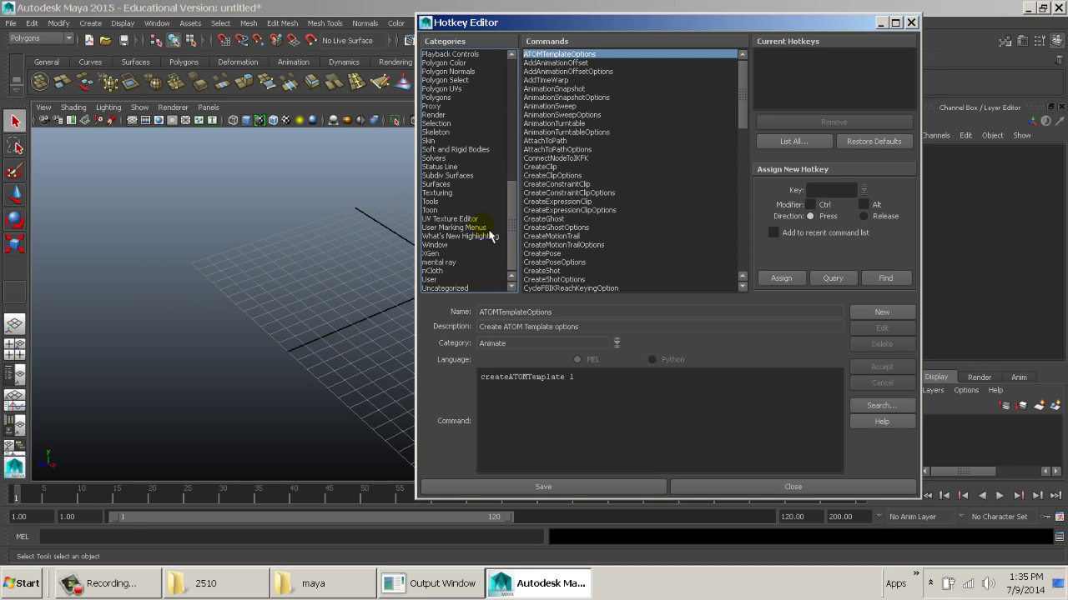
click(489, 228)
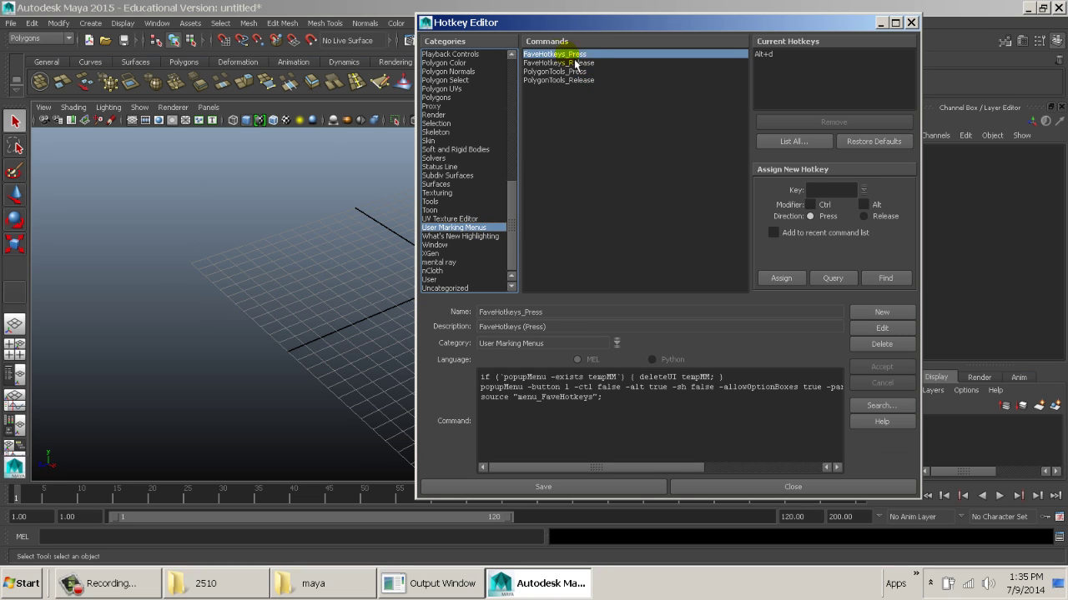
click(554, 72)
Assign Alt+c to PolygonTools_Press, overriding ToggleColorFeedback and accepting the automatic setup of the release hotkey.
click(848, 193)
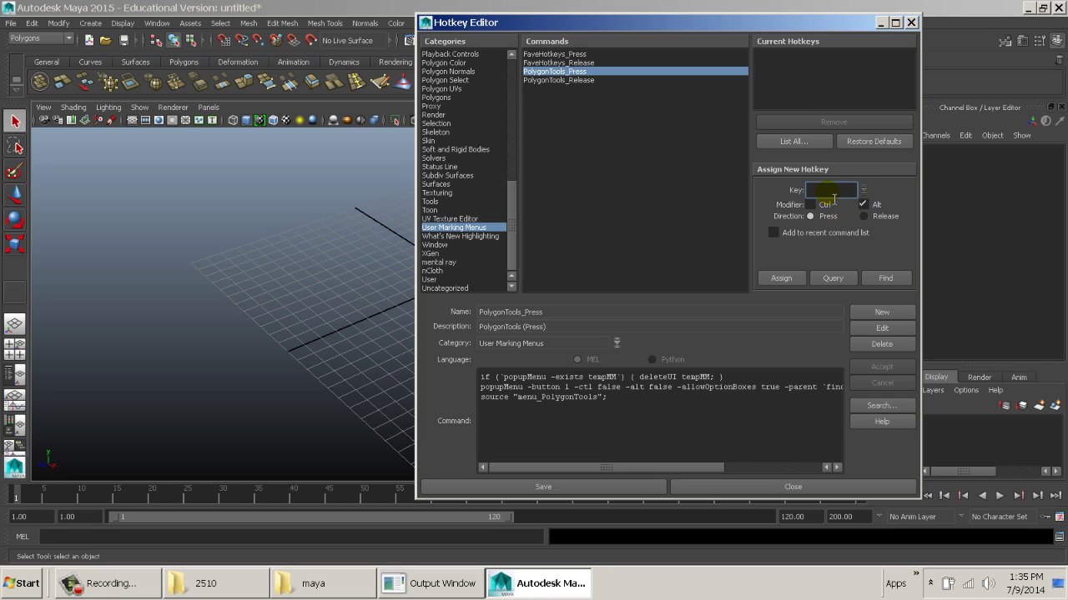
click(834, 279)
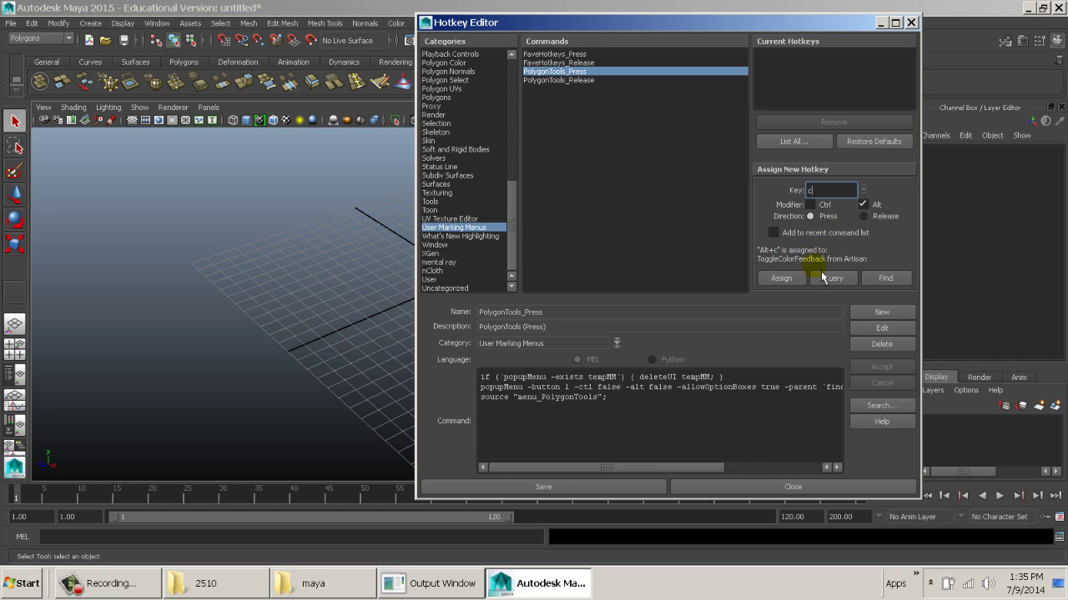
click(784, 278)
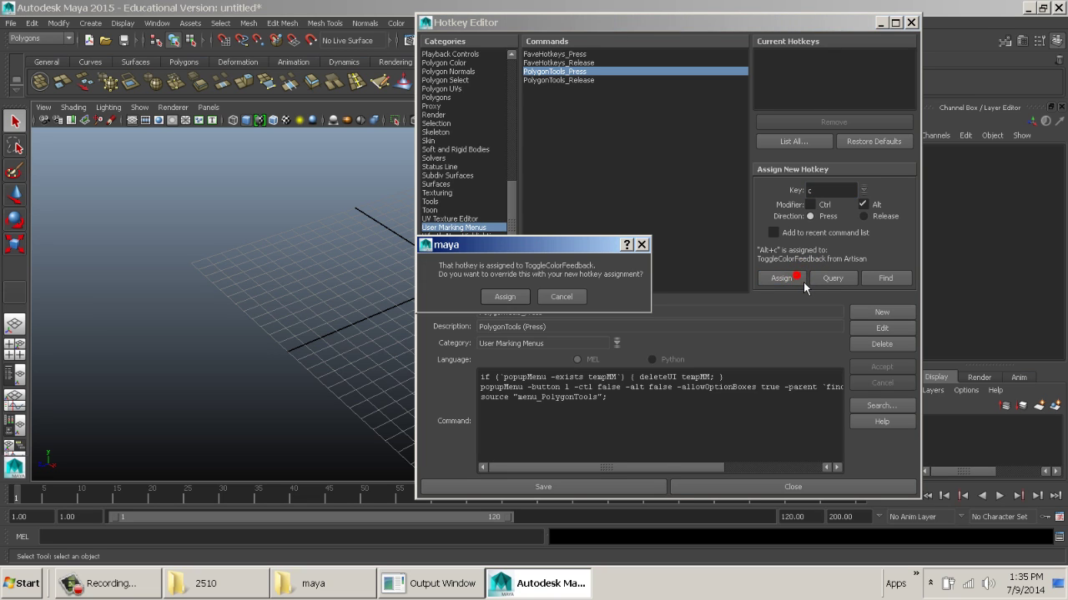
click(523, 298)
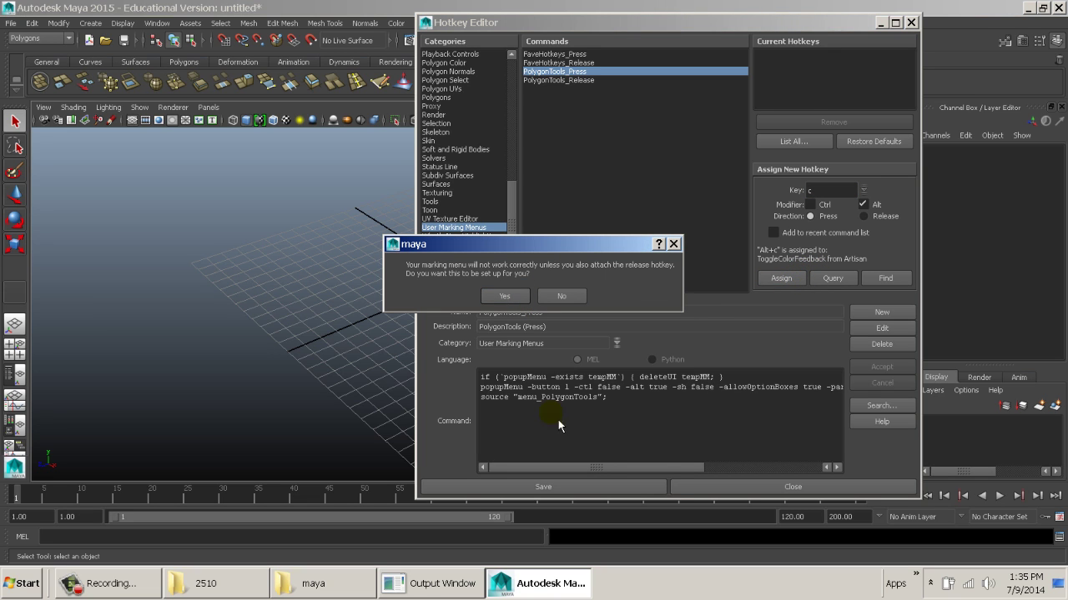
click(505, 297)
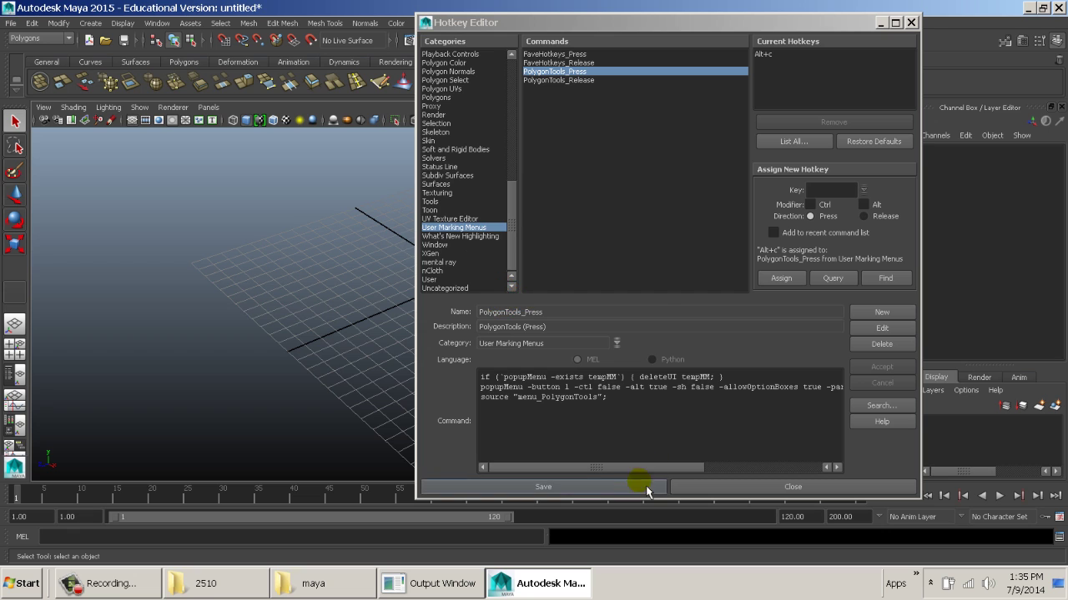
Save the hotkey assignments and close the Hotkey Editor.
click(641, 486)
click(551, 305)
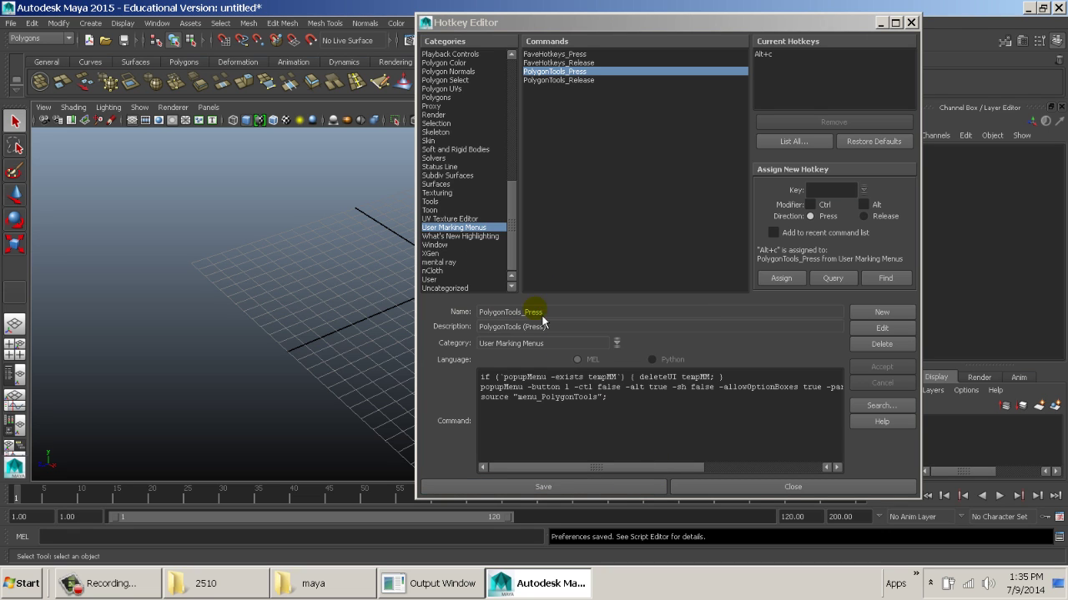
click(746, 486)
Test the PolygonTools marking menu in the perspective view with its assigned hotkey.
click(500, 217)
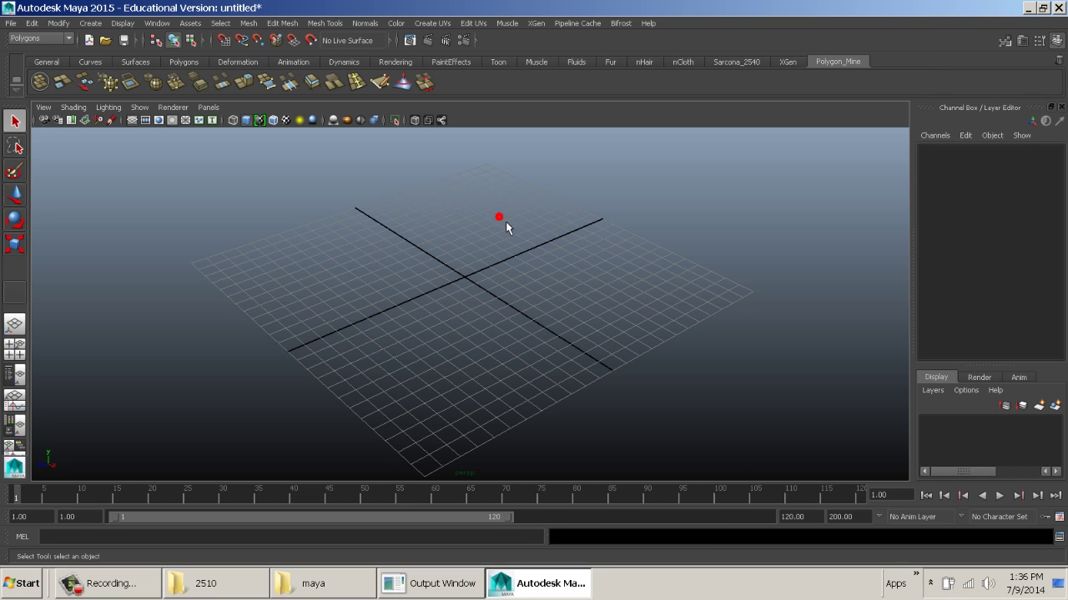
key(alt+c)
mouse_move(500, 218)
alt+mouse_down()
mouse_move(463, 302)
mouse_move(528, 185)
mouse_move(515, 393)
mouse_move(512, 226)
alt+mouse_up()
mouse_move(462, 180)
alt+mouse_down()
mouse_move(421, 216)
mouse_move(484, 381)
mouse_move(489, 209)
mouse_move(472, 172)
mouse_move(472, 190)
alt+mouse_up()
click(16, 81)
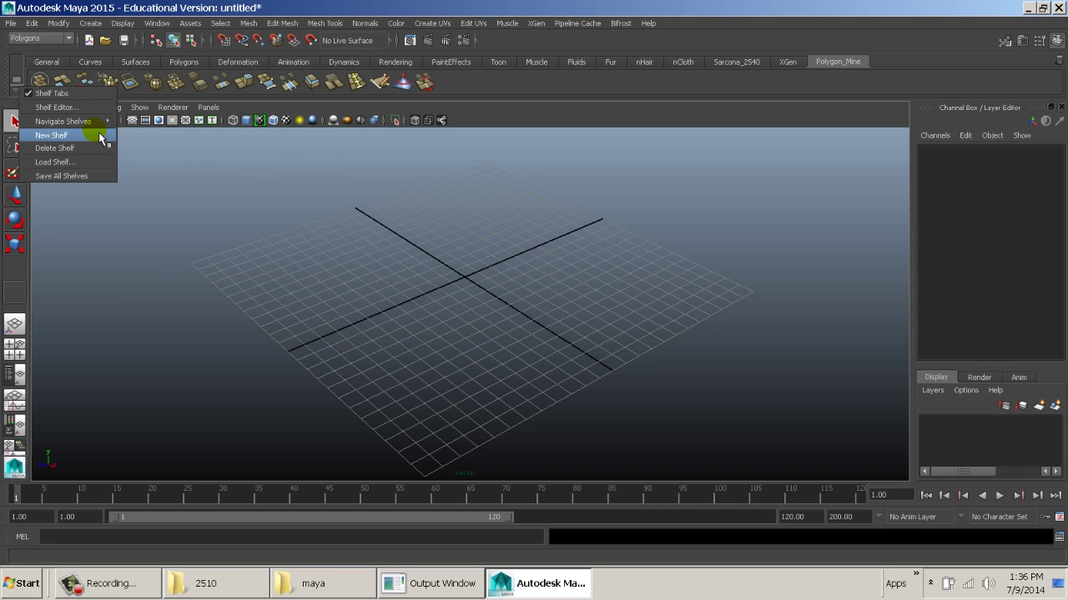
click(306, 191)
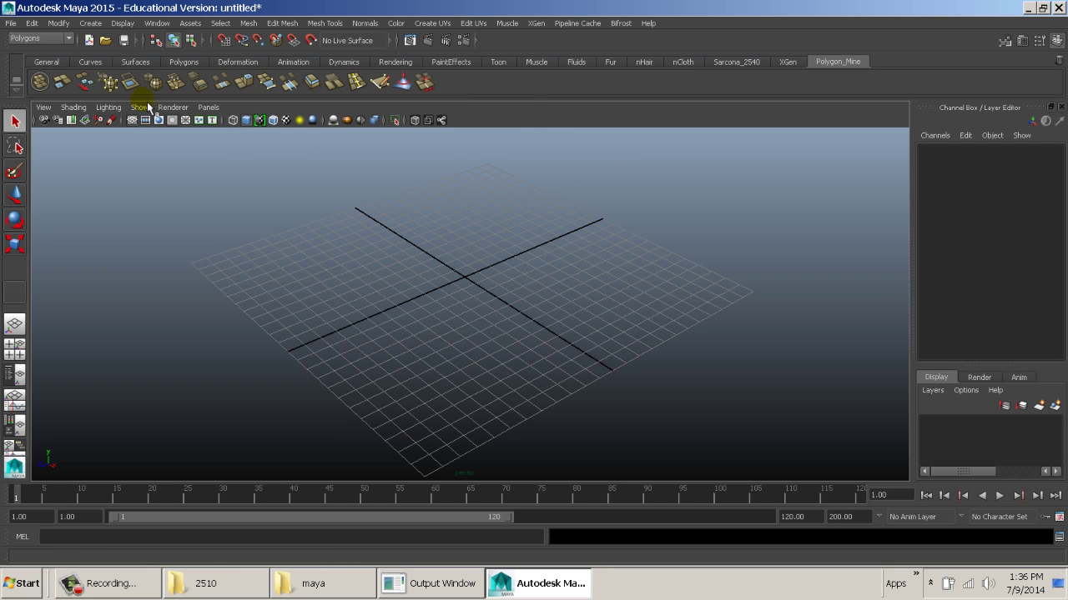
Switch the perspective view to full screen and display the PolygonTools marking menu in it.
shift+right_click(438, 173)
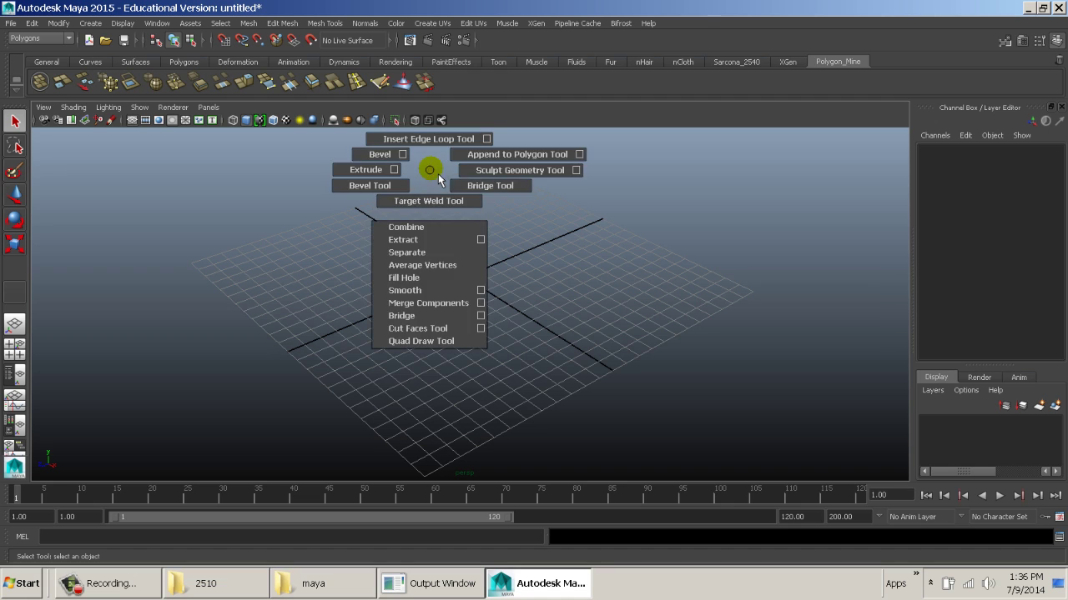
key(ctrl+space)
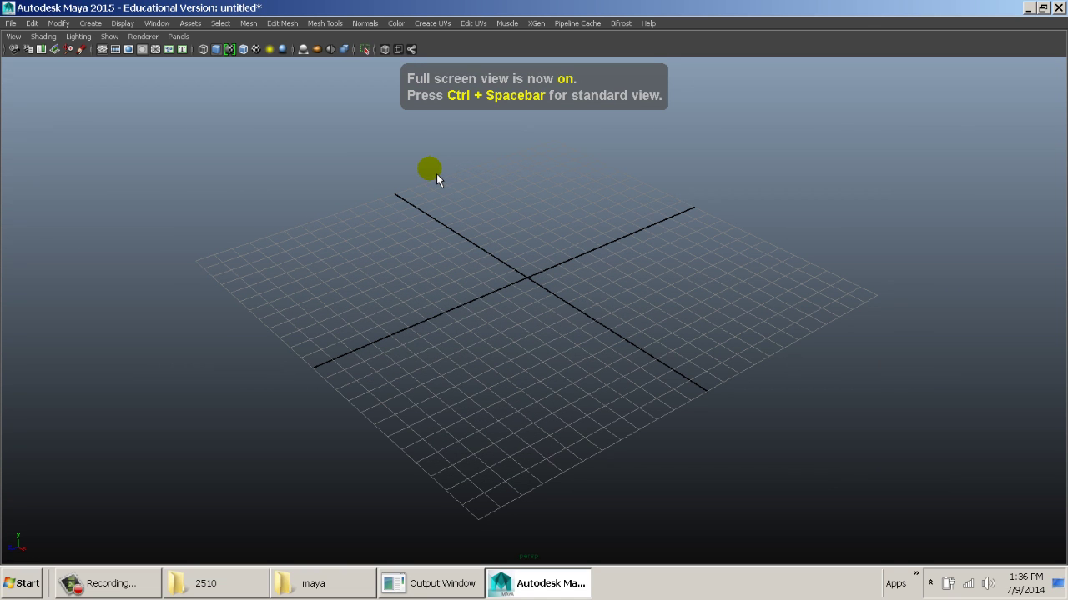
shift+right_click(436, 172)
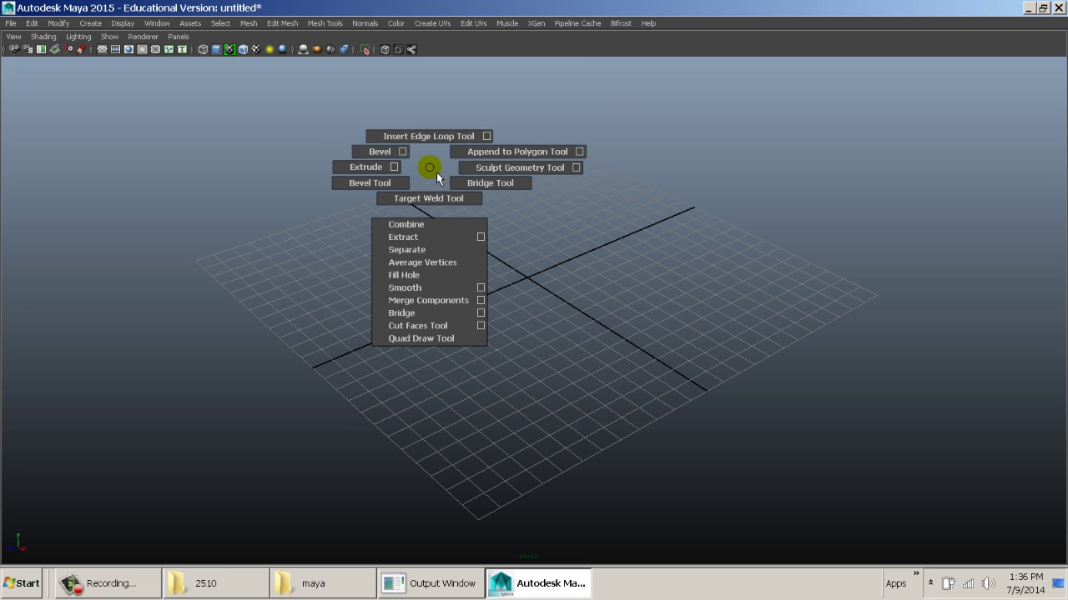
click(437, 171)
Create a polygon plane primitive on the grid.
click(92, 24)
mouse_move(201, 56)
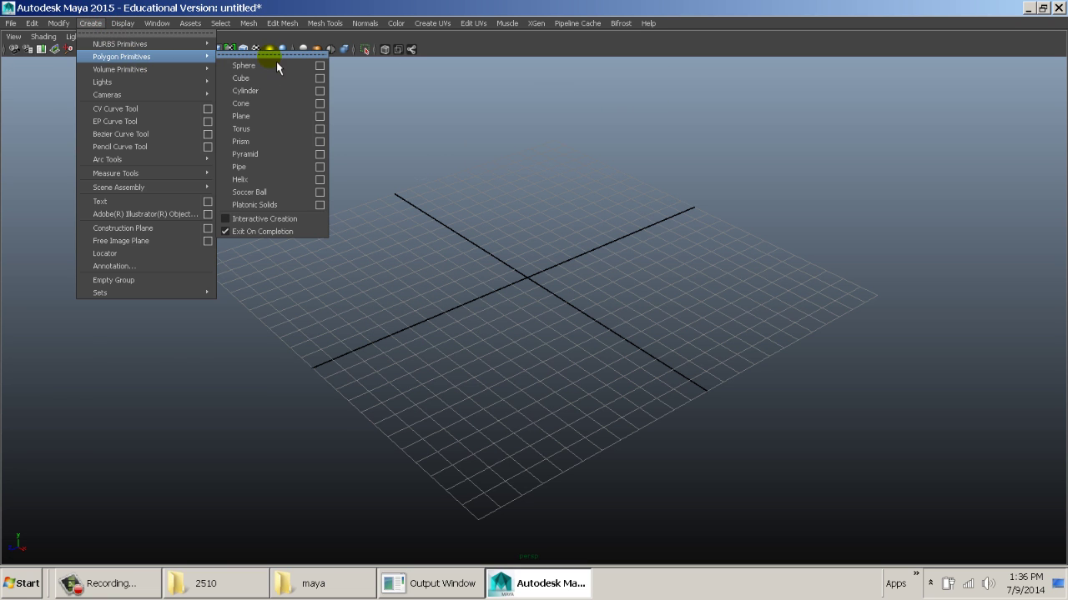
click(259, 120)
key(f)
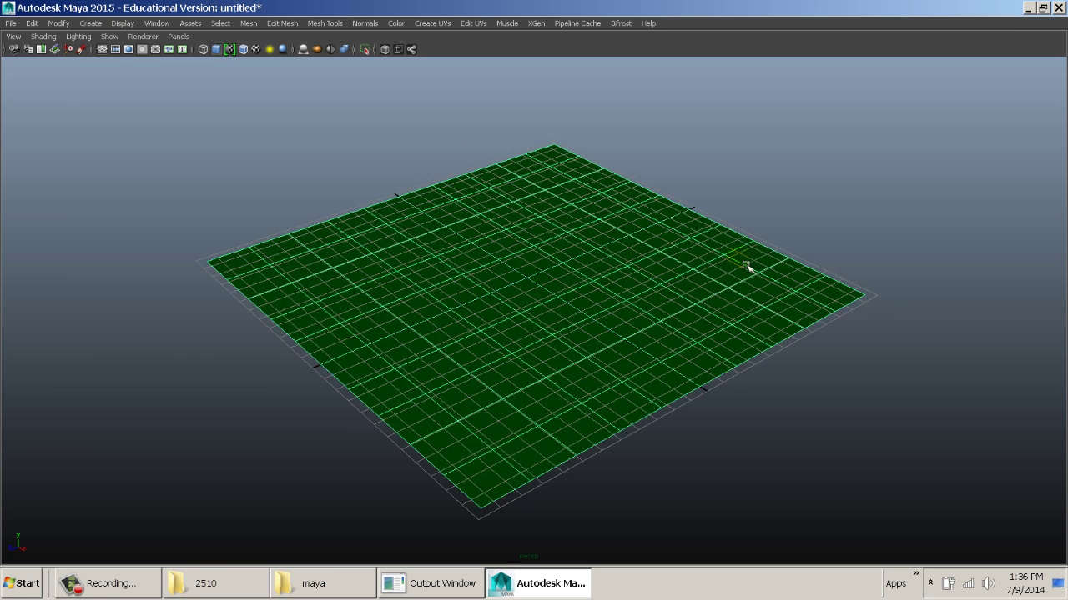
Raise the polygon plane about 0.34 units above the grid with the Move tool in the full-screen perspective view.
key(5)
alt+drag(526, 264, 542, 267)
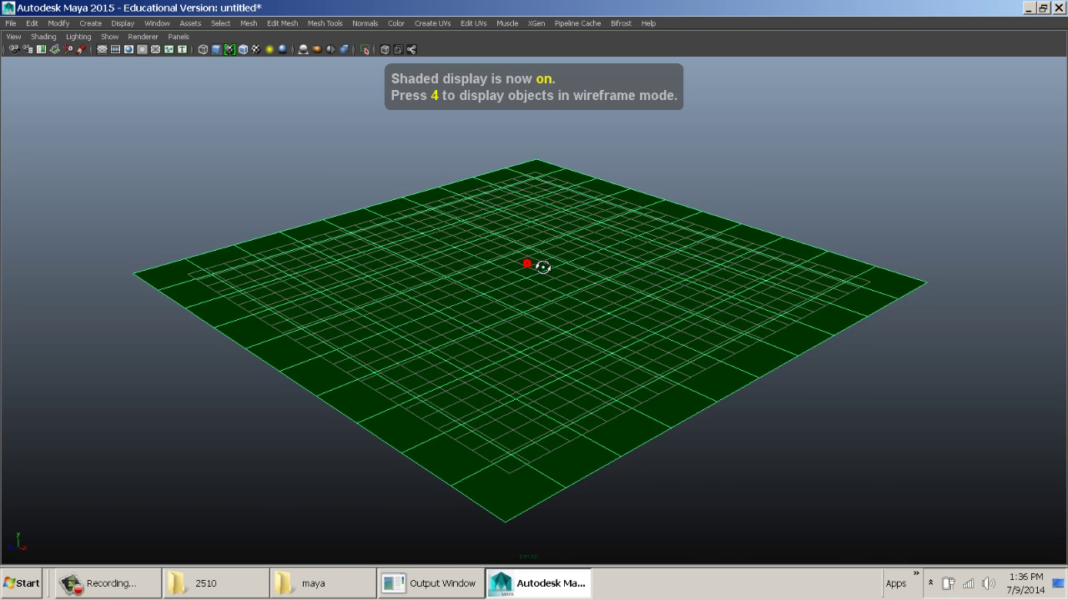
key(ctrl+space)
key(w)
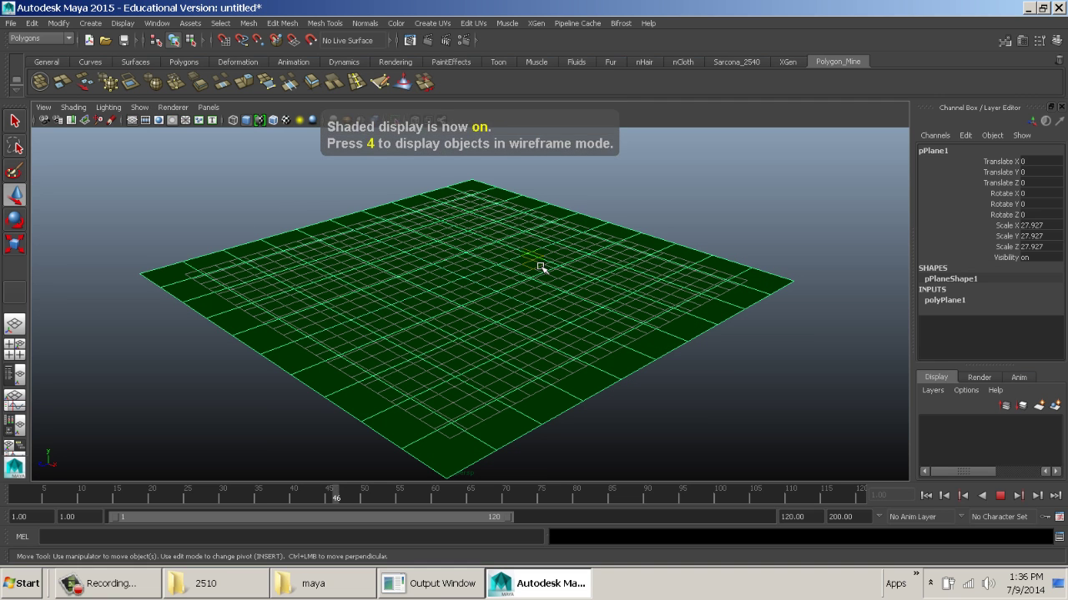
key(space)
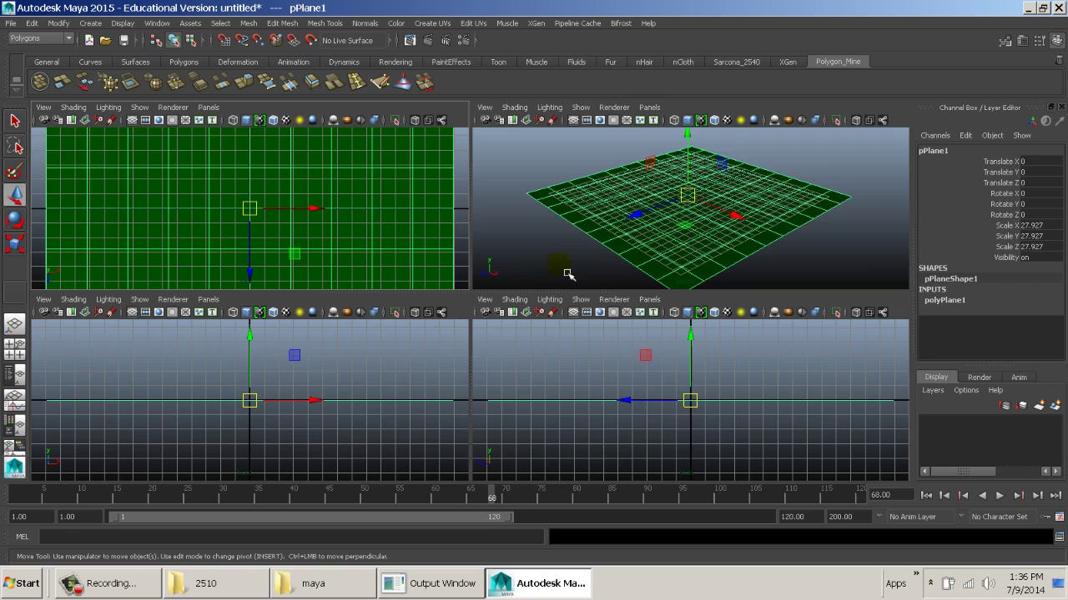
key(space)
key(ctrl+space)
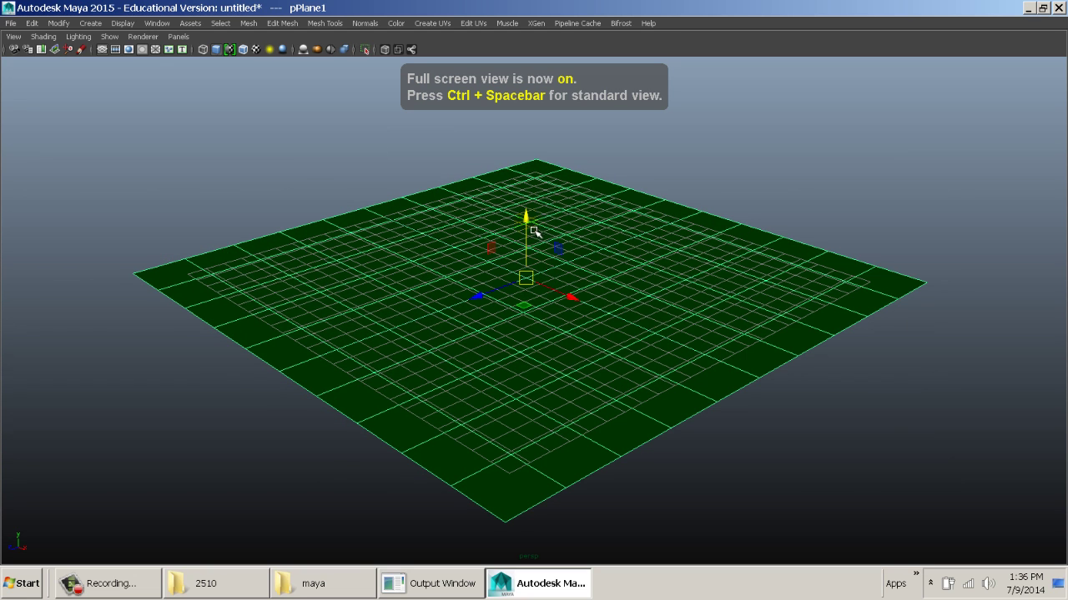
drag(525, 222, 526, 218)
alt+drag(562, 170, 572, 209)
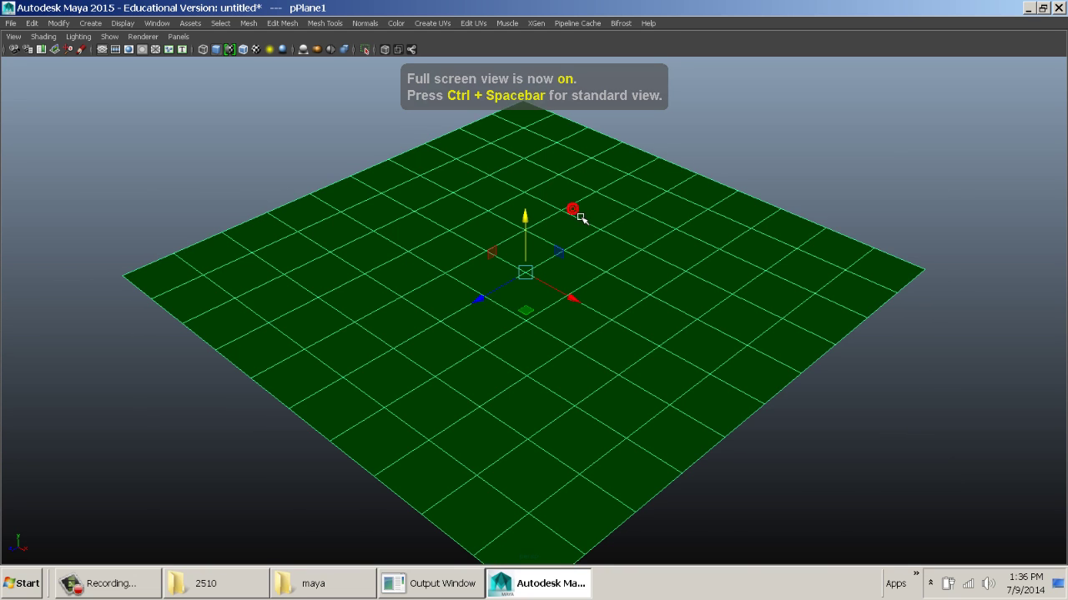
Assign a plain grey material to the plane and close the Attribute Editor.
key(5)
right_drag(568, 194, 643, 506)
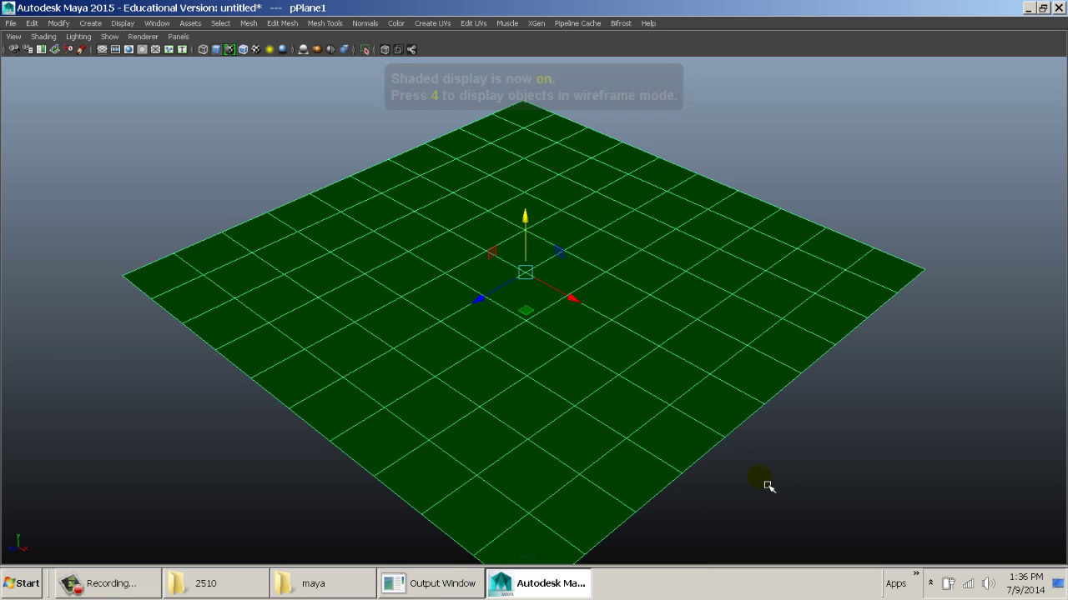
alt+drag(767, 487, 422, 226)
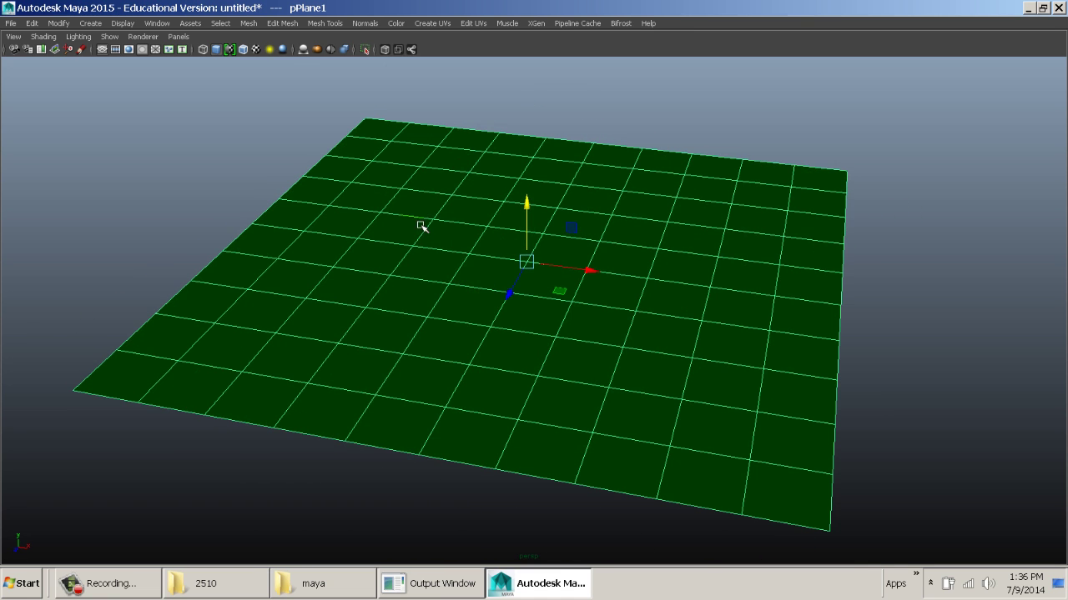
right_drag(410, 214, 572, 497)
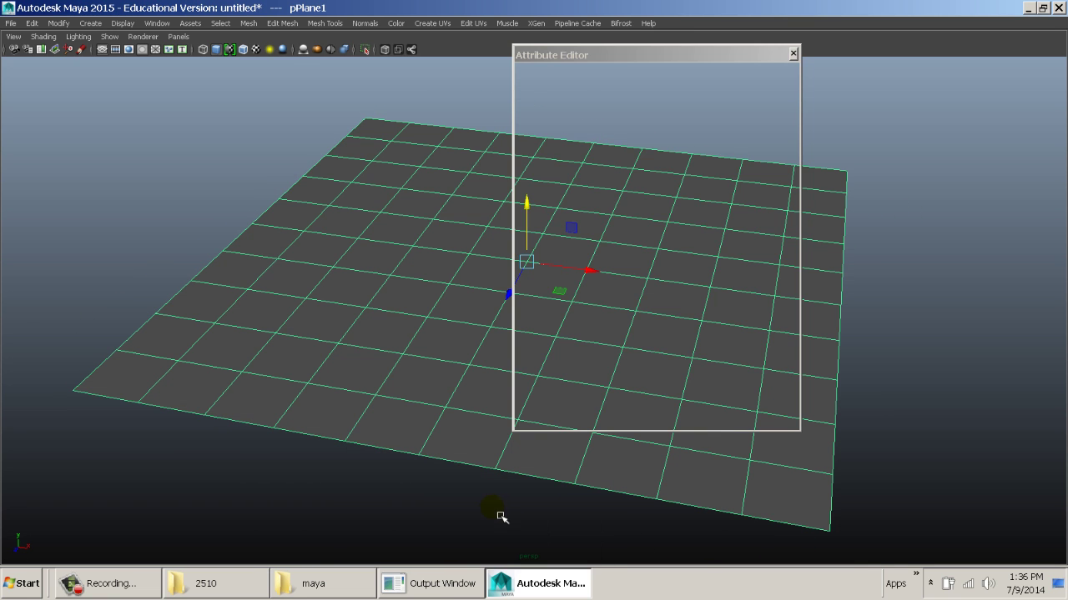
click(758, 418)
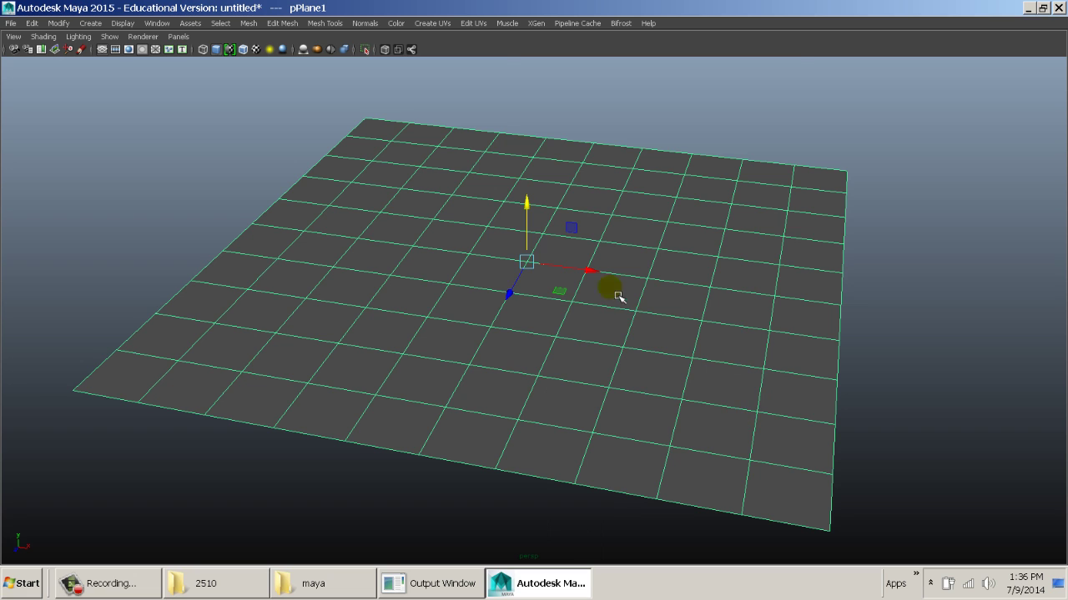
right_drag(448, 158, 580, 477)
click(739, 424)
Show the Channel Box / Layer Editor for the selected plane and undock it as a floating window.
alt+drag(742, 415, 572, 241)
alt+drag(518, 215, 281, 79)
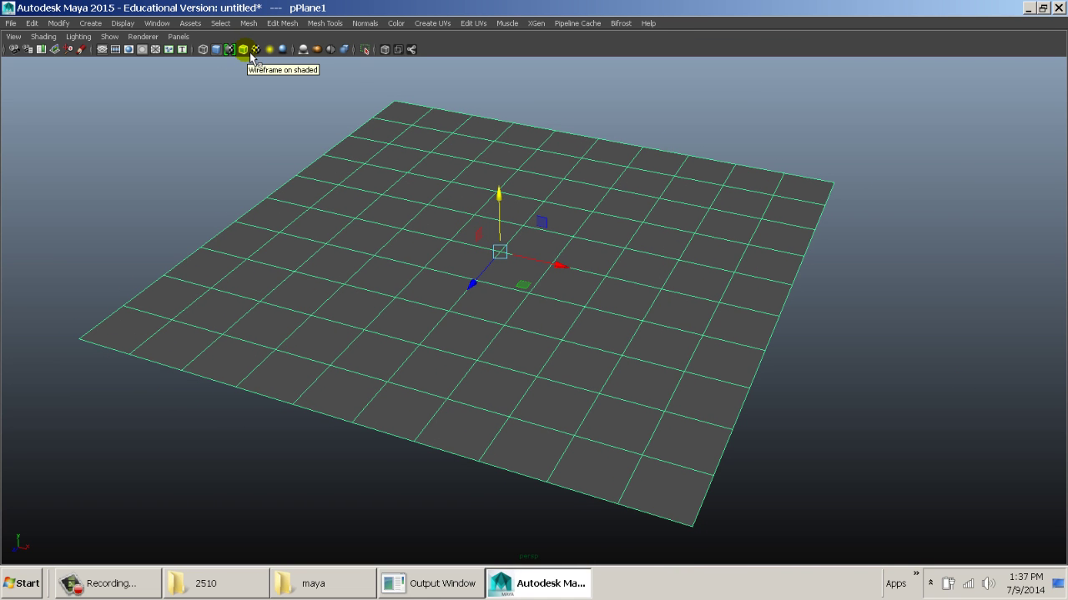
click(231, 134)
alt+drag(232, 136, 380, 322)
click(401, 276)
alt+drag(417, 286, 291, 191)
click(122, 23)
mouse_move(144, 69)
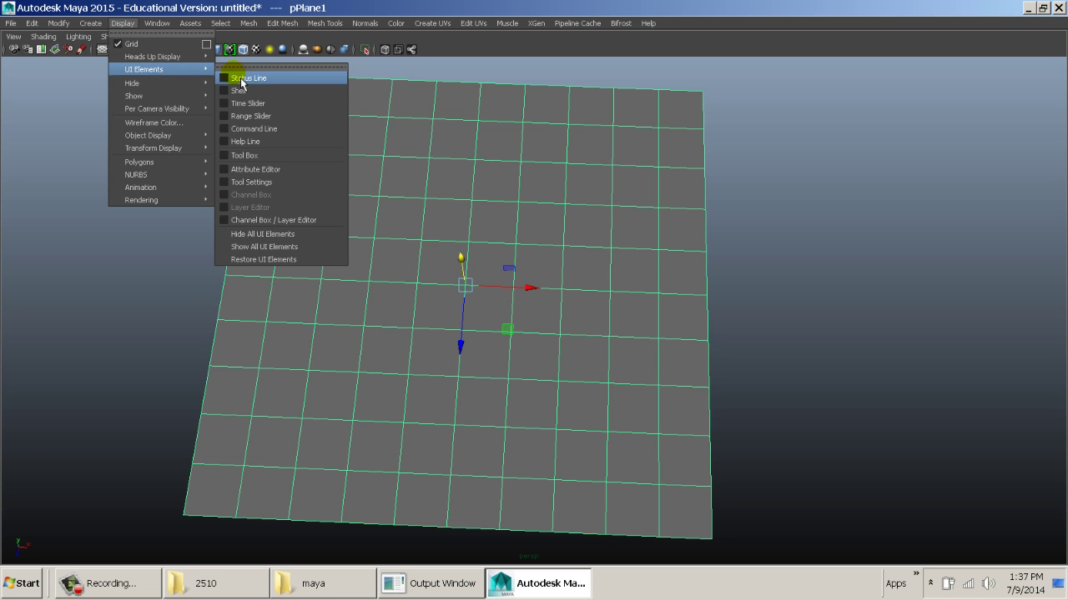
click(294, 221)
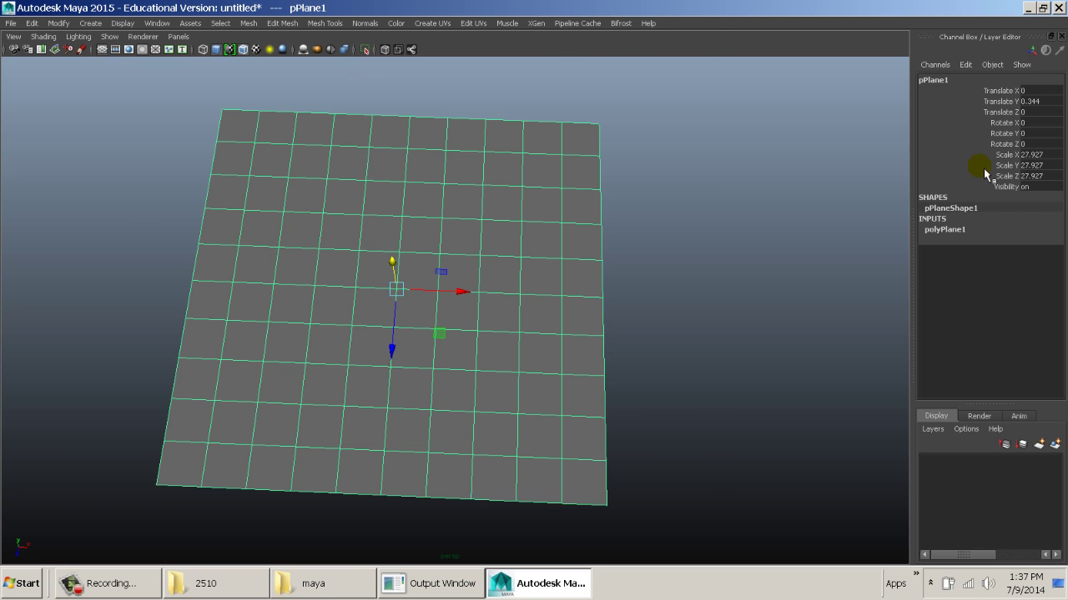
double_click(984, 38)
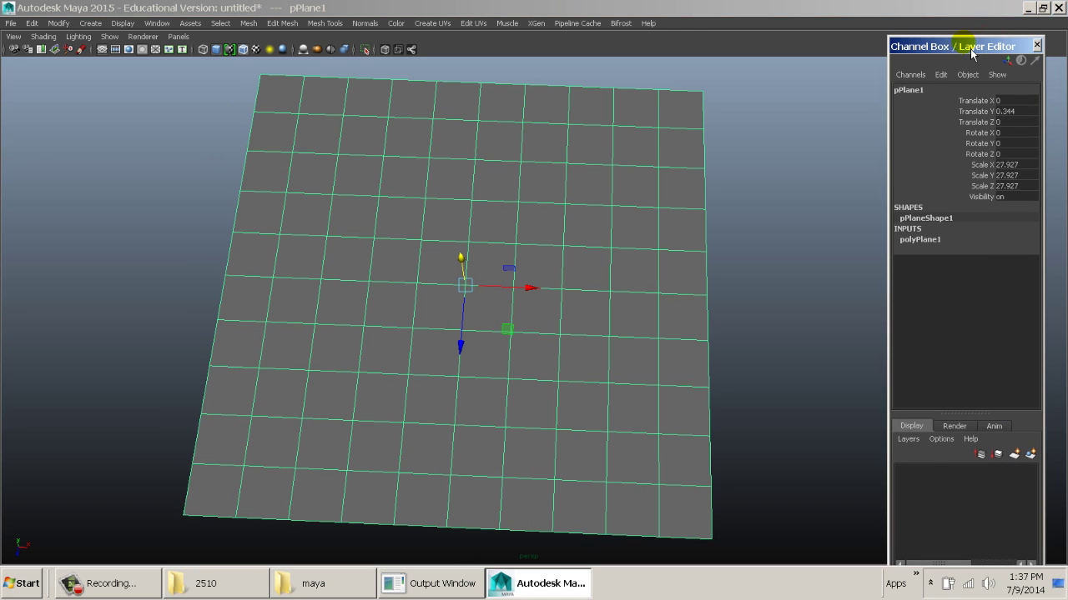
Reduce the plane's Subdivisions Width and Subdivisions Height to 1 through its polyPlane1 input.
click(920, 239)
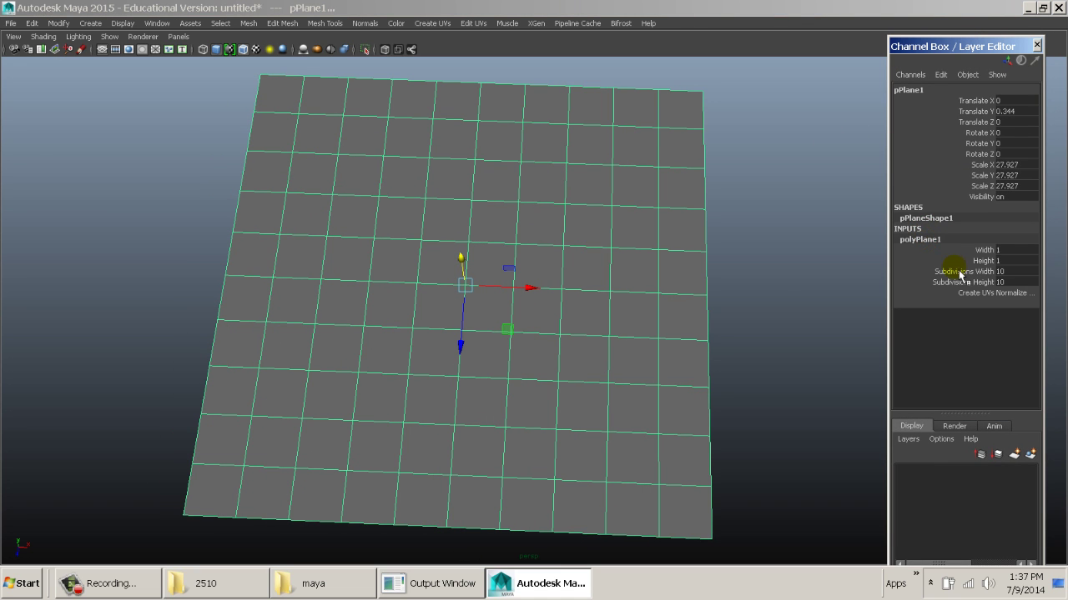
drag(959, 272, 934, 281)
middle_drag(934, 281, 632, 279)
alt+drag(631, 279, 477, 215)
drag(318, 287, 511, 229)
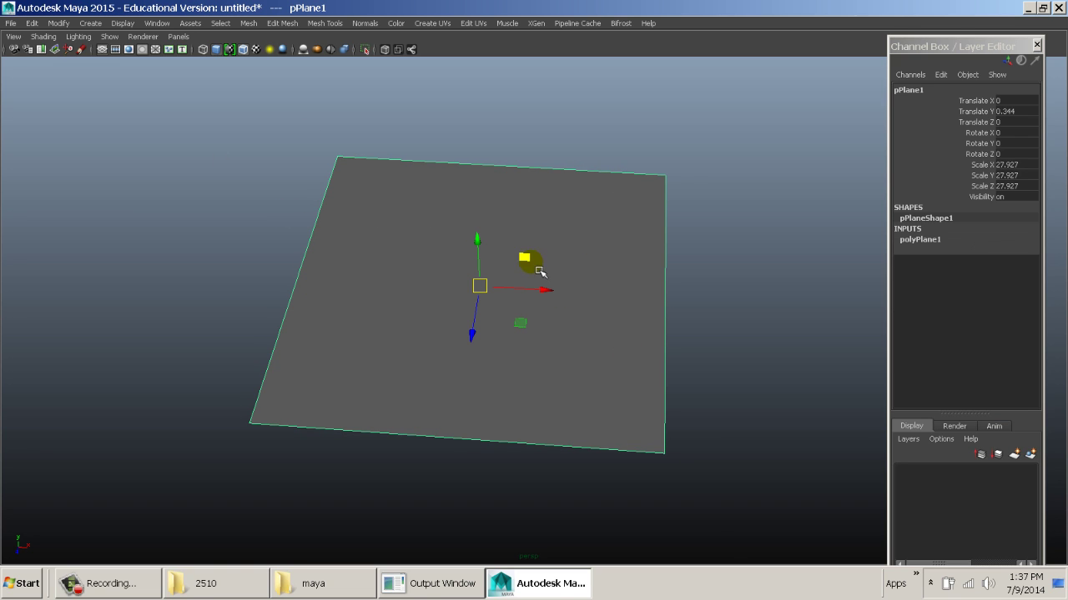
Insert three edge loops near one side of the plane and three near the adjacent side from the PolygonTools marking menu.
shift+right_click(502, 230)
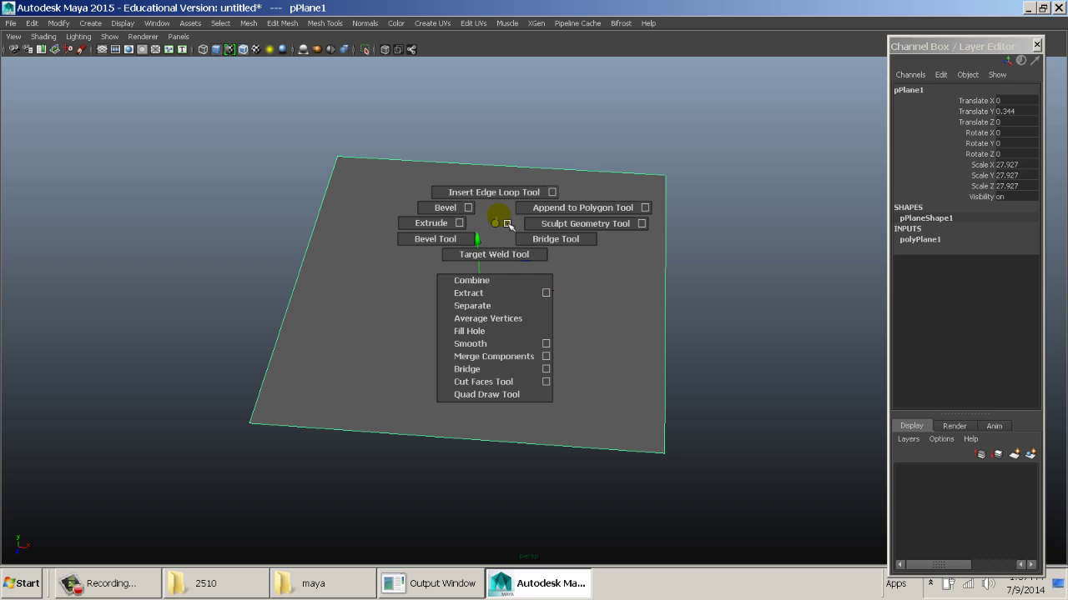
shift+right_drag(510, 212, 505, 210)
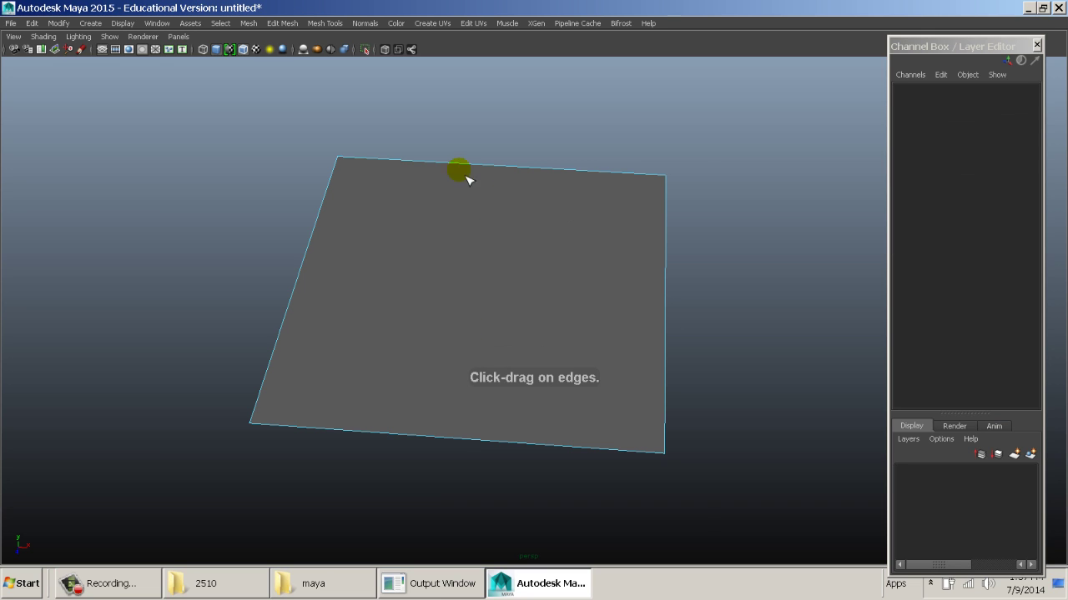
drag(398, 167, 663, 206)
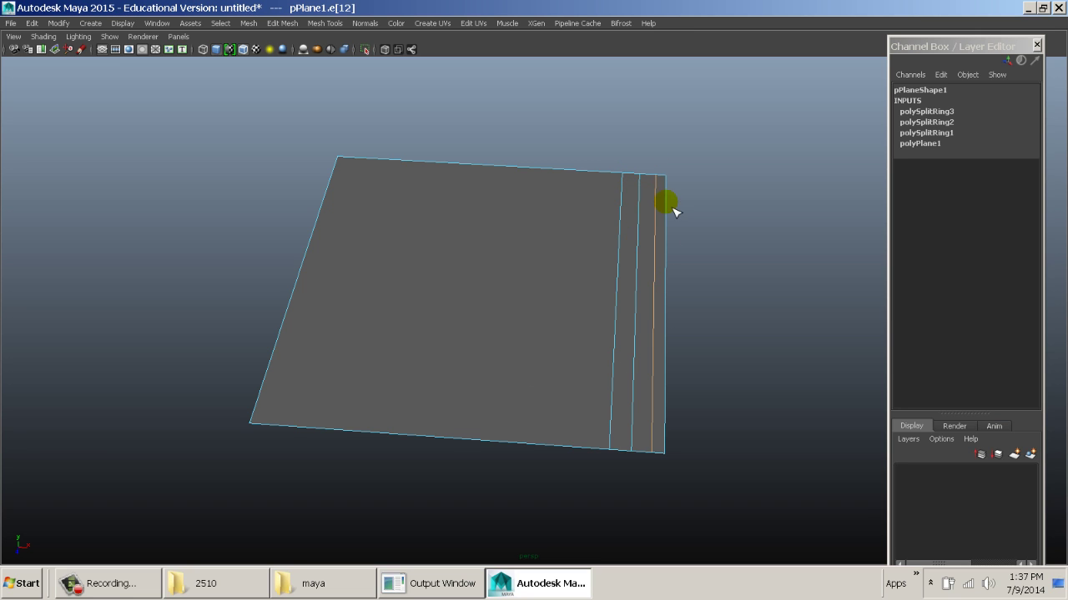
click(675, 191)
click(675, 209)
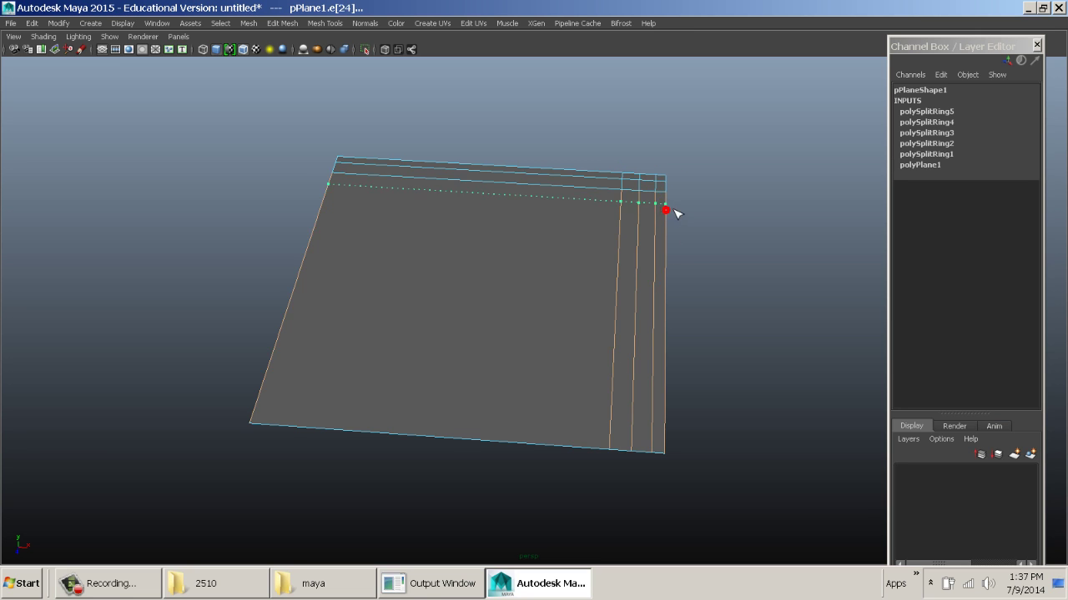
click(674, 210)
Open the Insert Edge Loop Tool settings from the marking menu and set Maintain position to Equal distance from edge.
alt+drag(695, 248, 639, 276)
alt+middle_drag(639, 276, 501, 225)
alt+right_drag(502, 224, 705, 317)
alt+drag(706, 317, 626, 288)
alt+right_drag(626, 289, 367, 202)
alt+drag(367, 202, 576, 191)
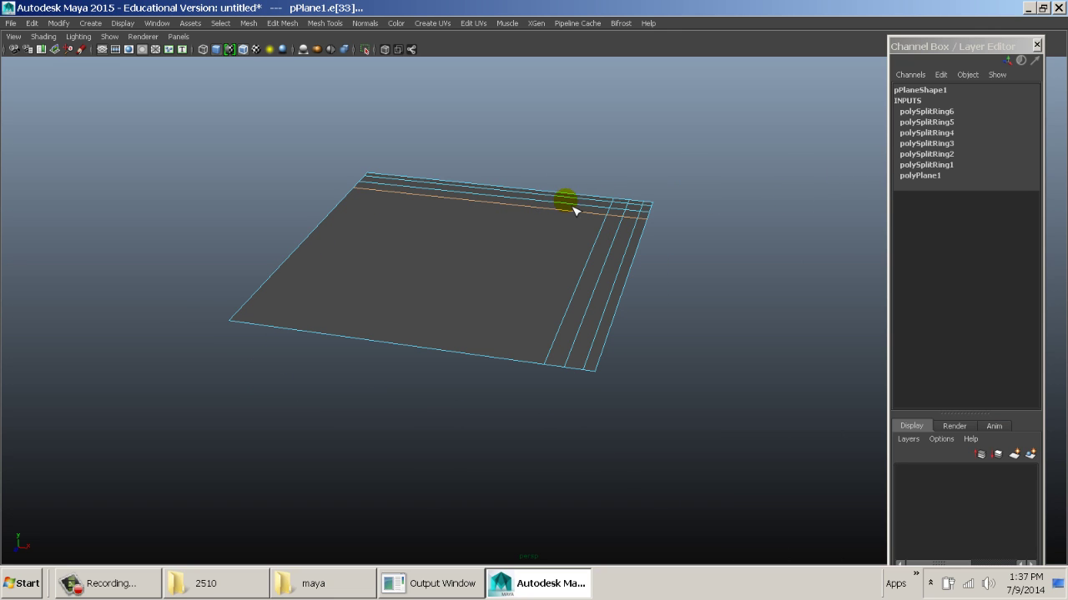
alt+drag(573, 211, 515, 219)
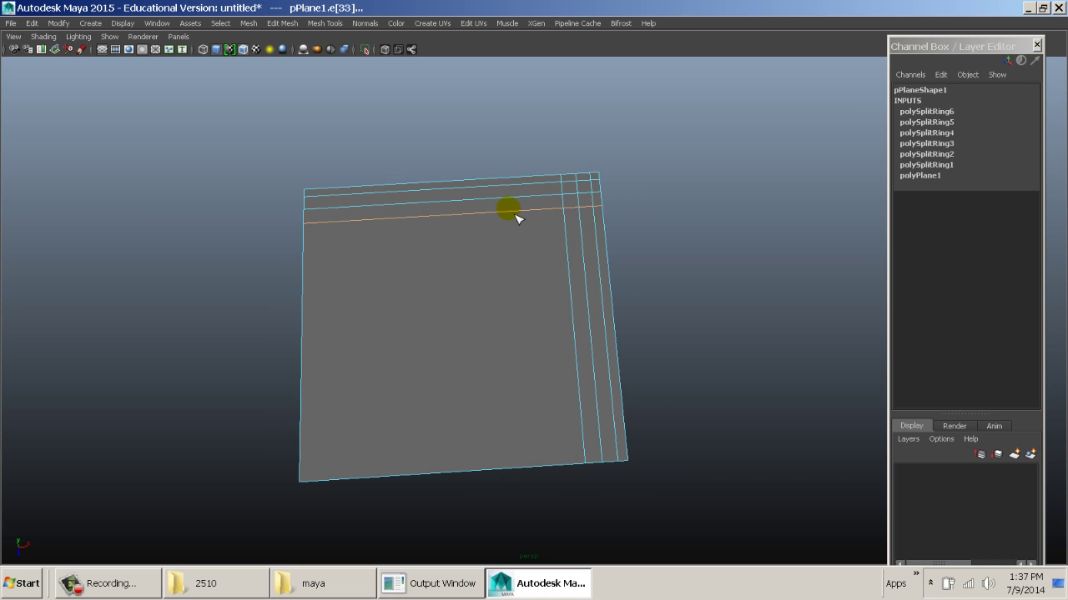
shift+right_drag(513, 226, 567, 184)
drag(423, 125, 145, 80)
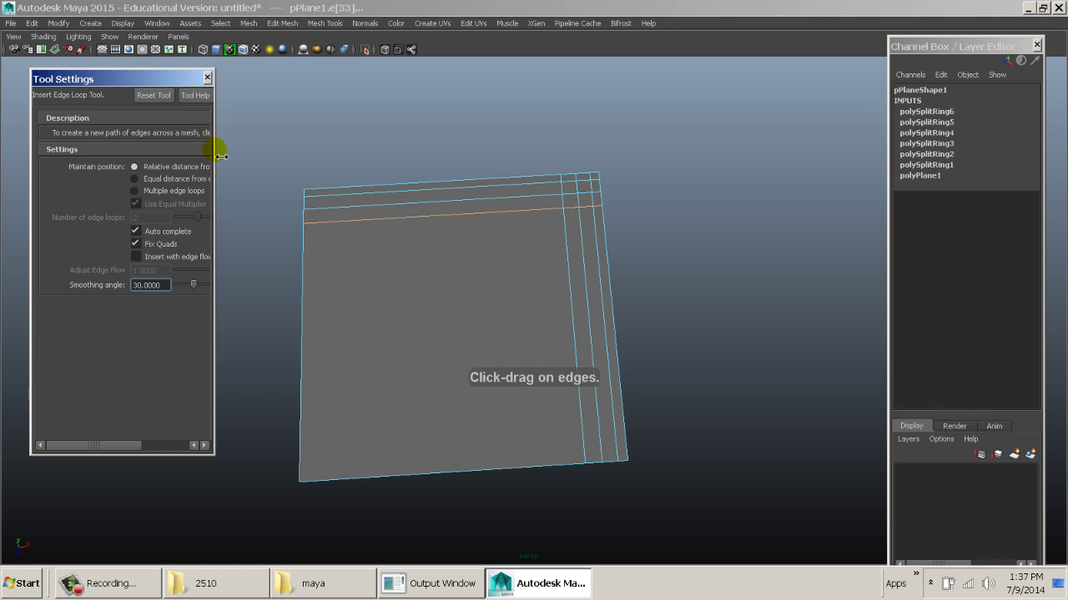
drag(221, 156, 287, 140)
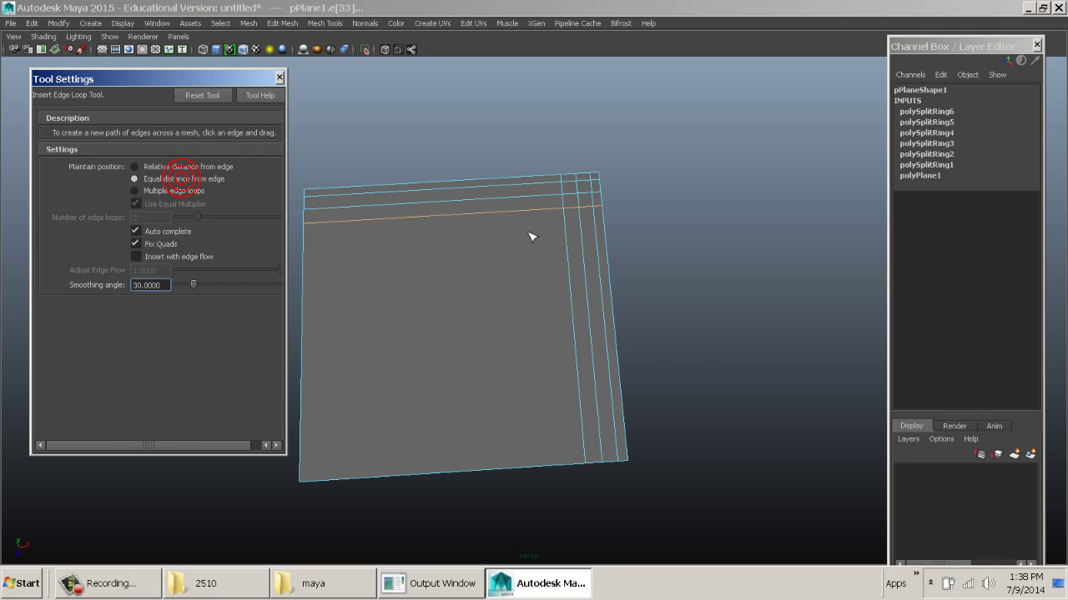
Insert two crossing edge loops through the middle of the plane using Equal distance from edge.
alt+middle_drag(531, 237, 538, 194)
drag(516, 197, 525, 237)
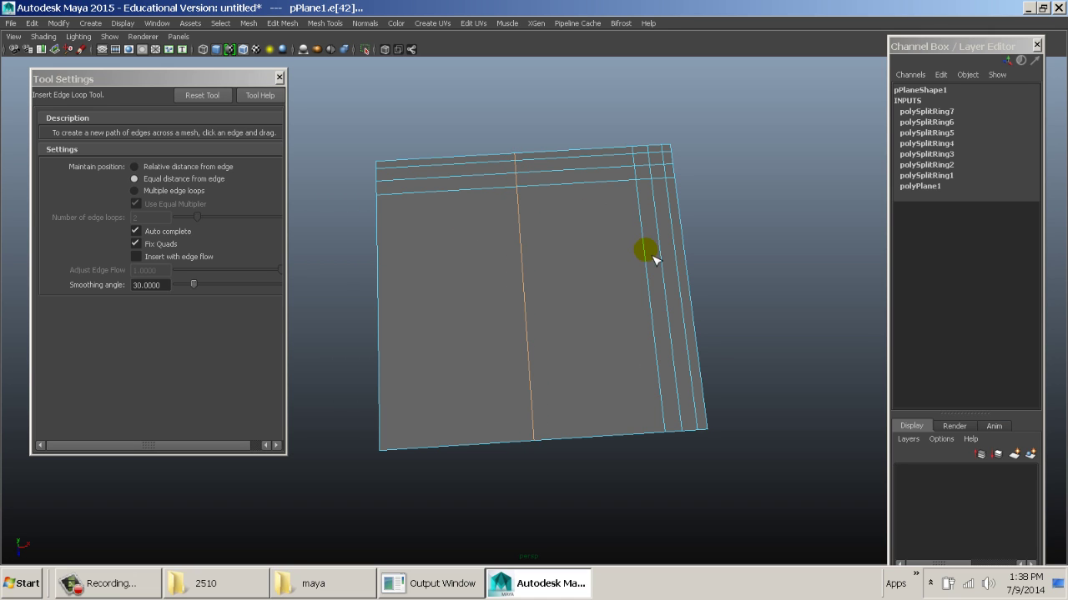
click(188, 180)
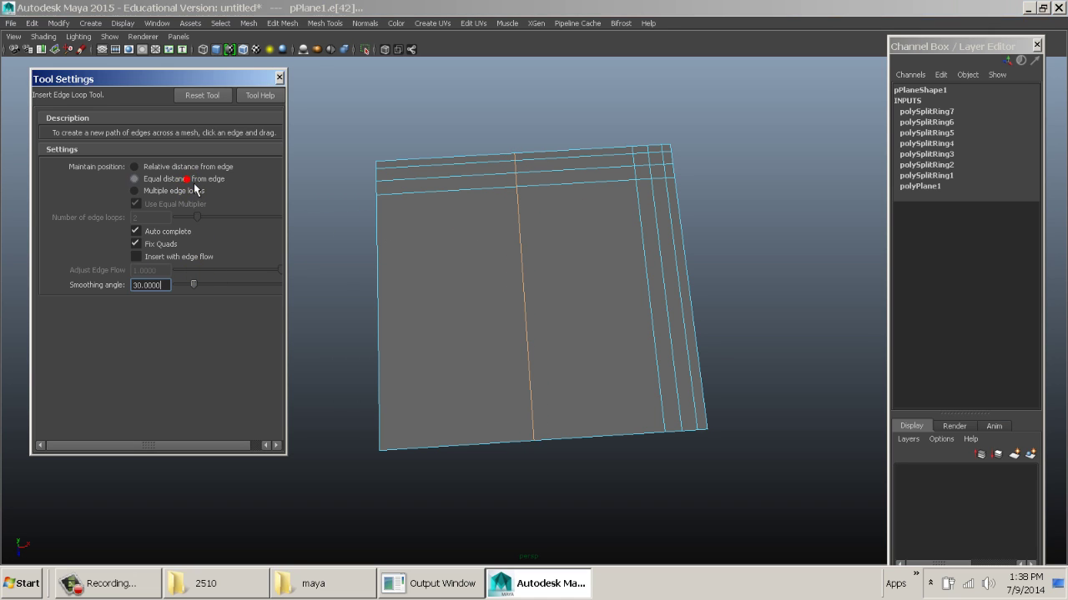
drag(649, 272, 652, 297)
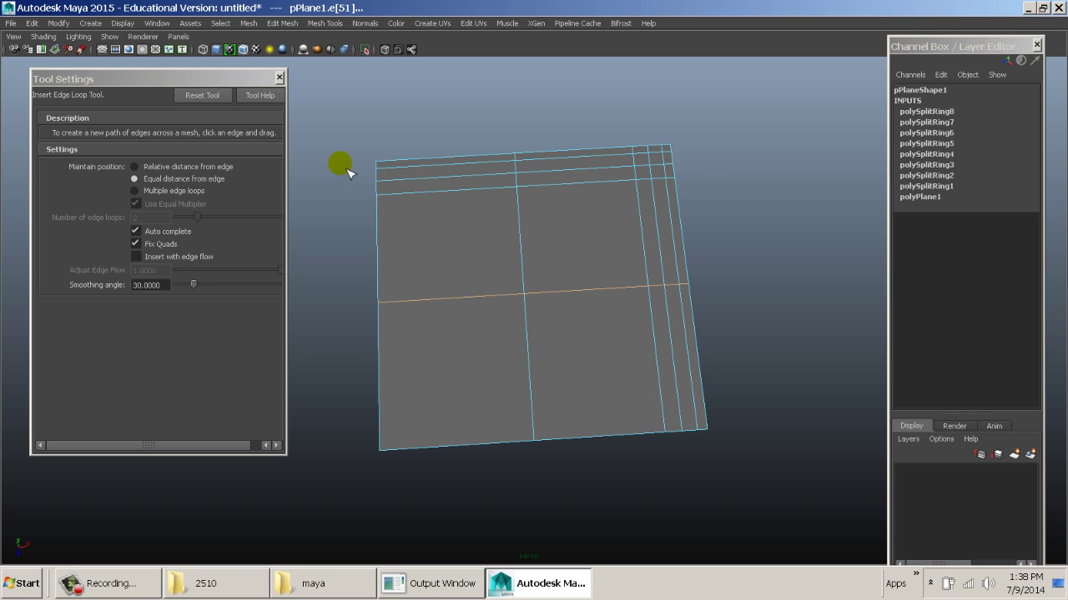
click(205, 167)
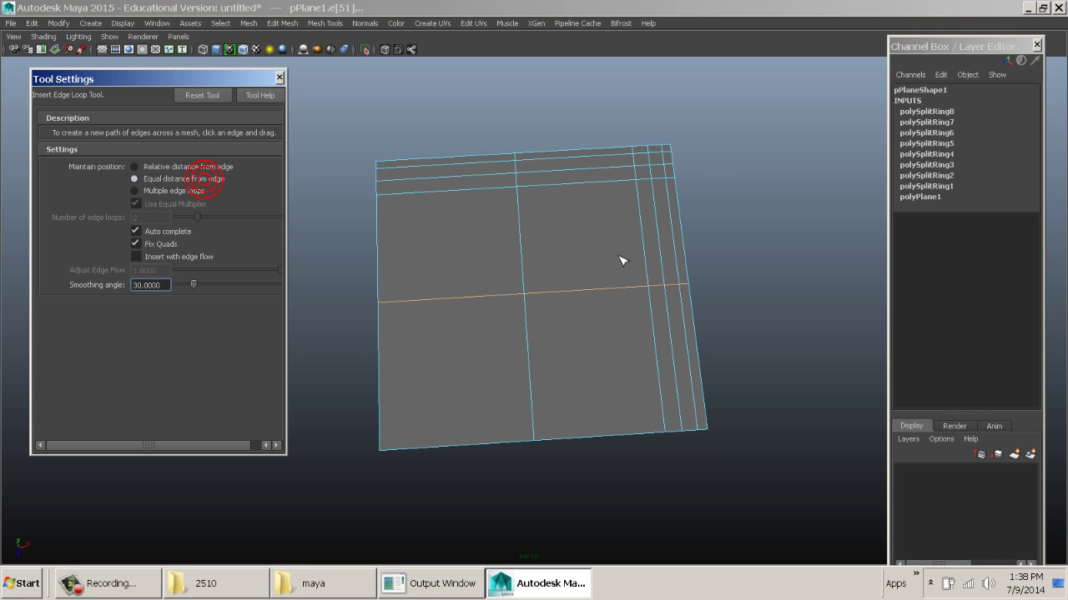
Examine the weight and split type attributes of the polySplitRing8 and polySplitRing7 inputs on the plane.
click(941, 111)
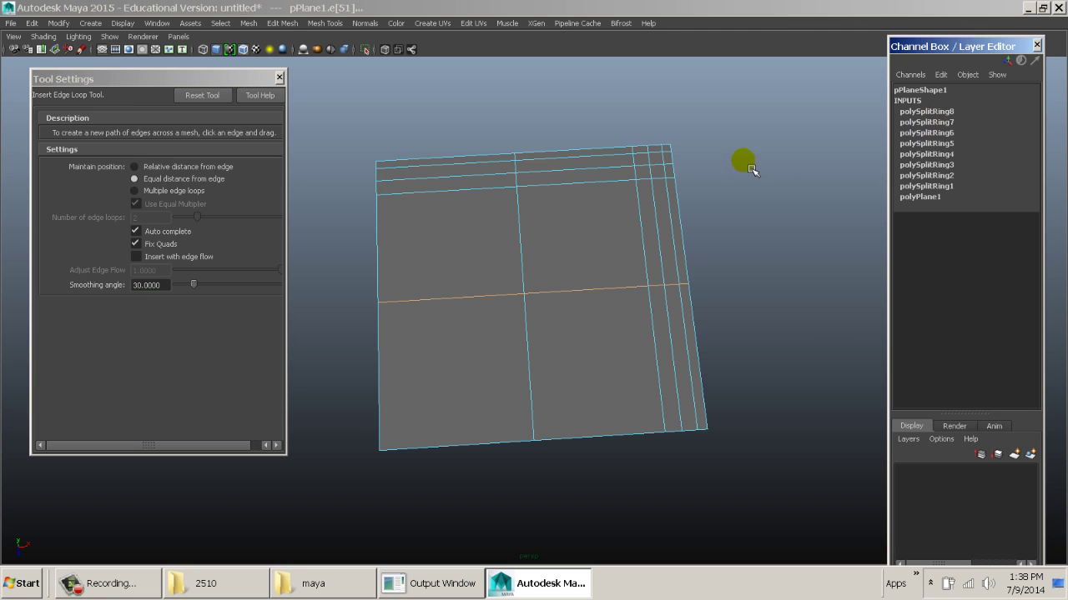
key(w)
click(698, 186)
click(644, 209)
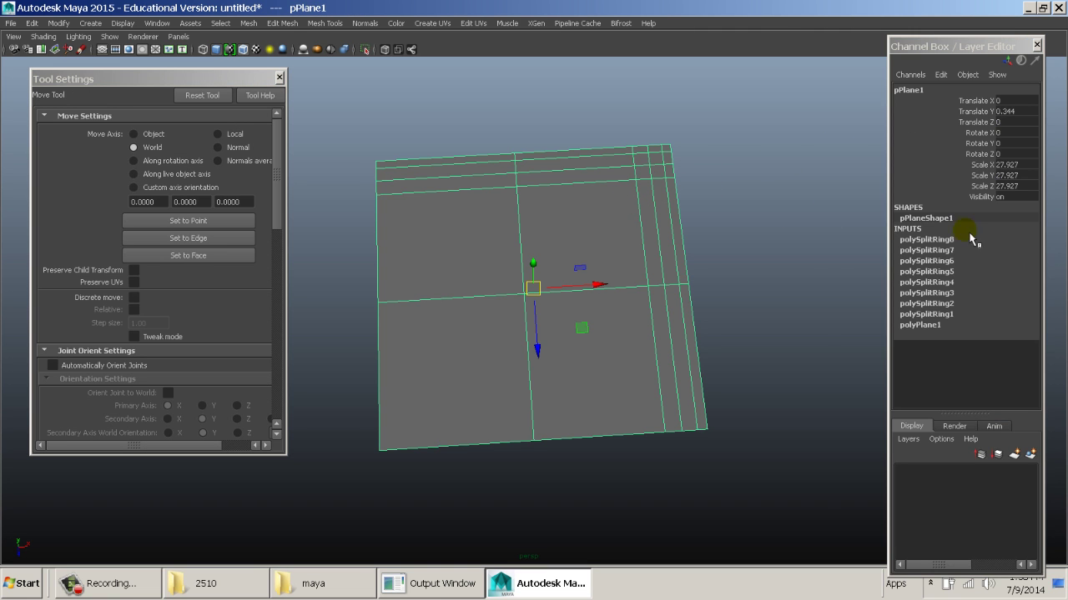
click(953, 240)
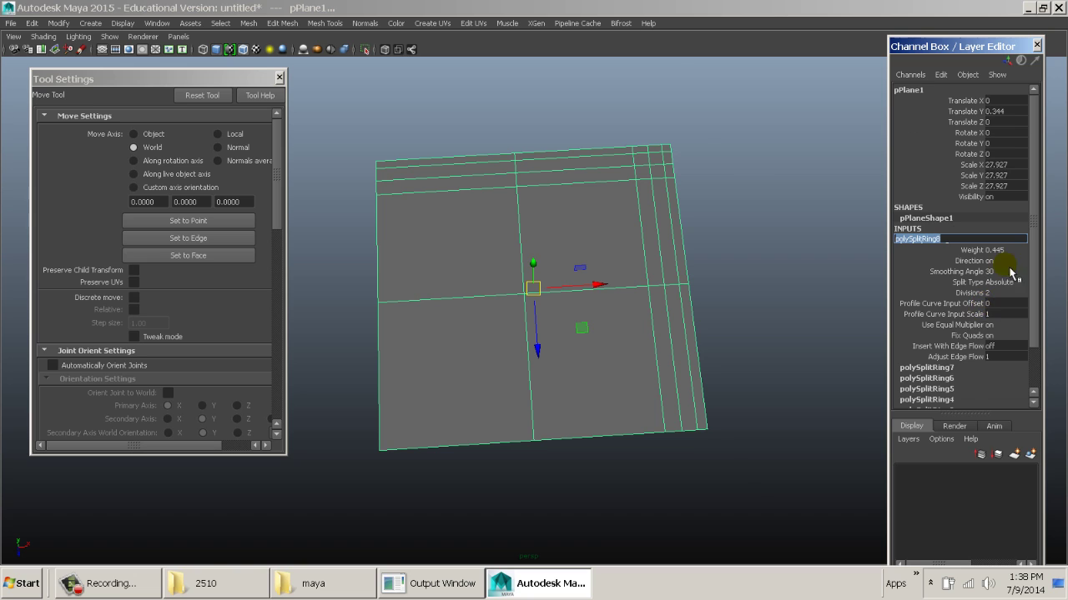
click(942, 369)
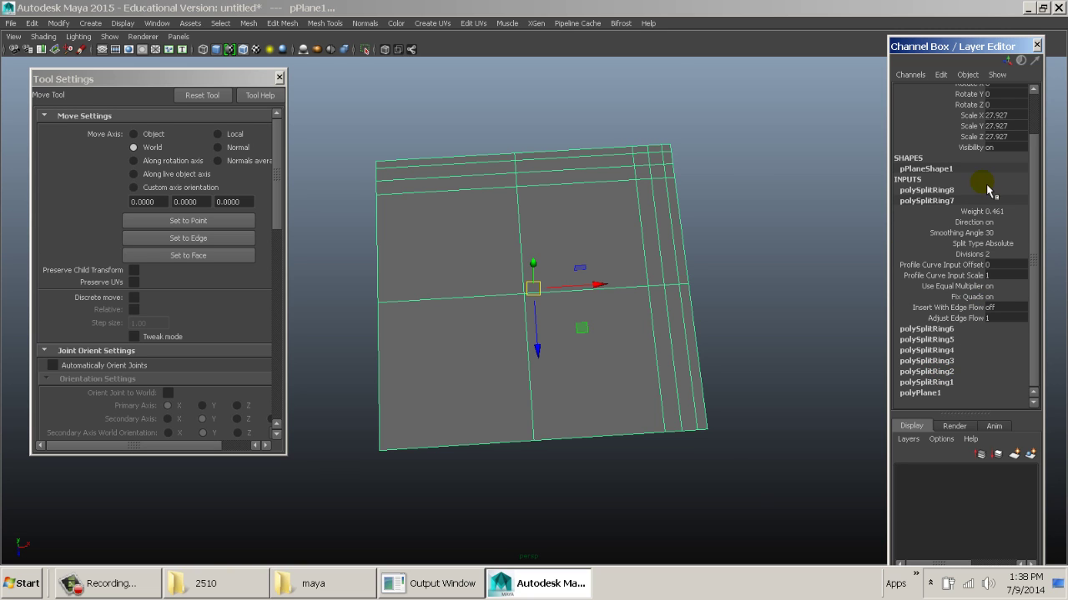
double_click(949, 191)
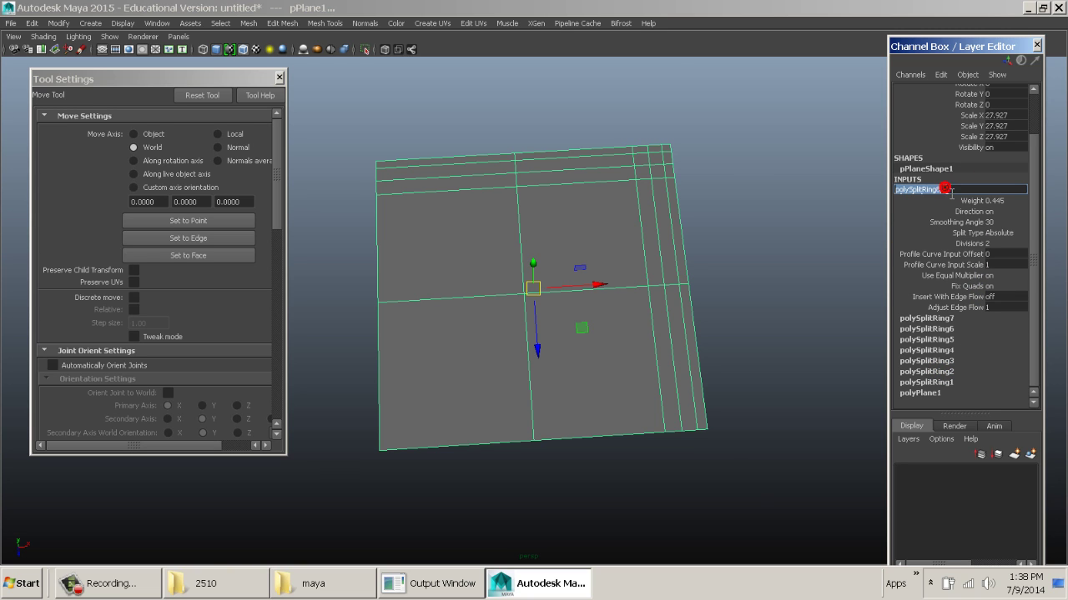
click(672, 237)
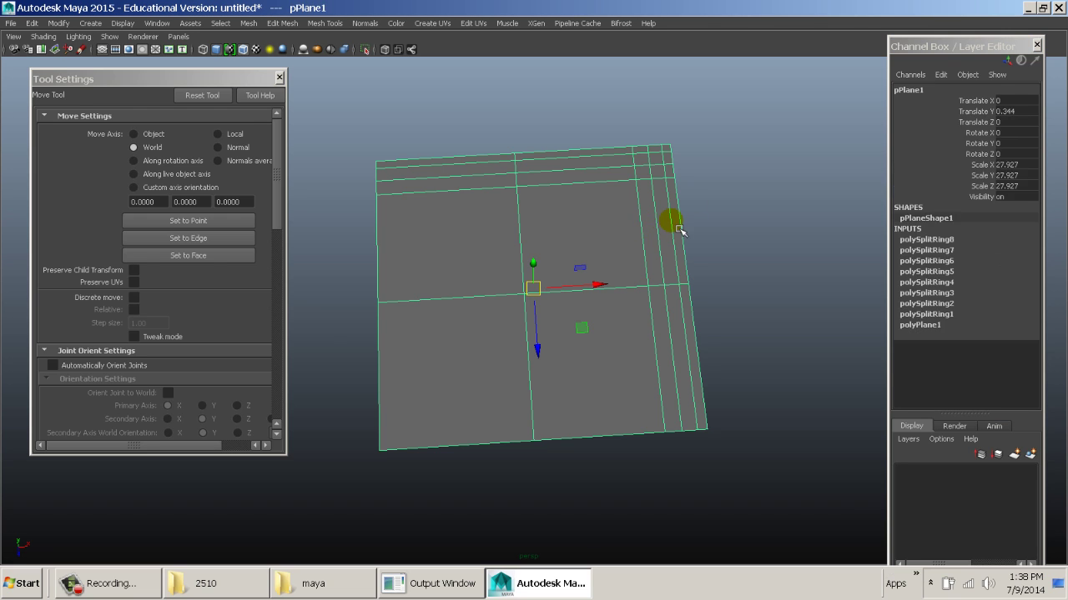
Insert two more crossing edge loops between the middle loops and the edge clusters, and return the plane to object mode.
key(g)
click(600, 229)
click(607, 296)
mouse_move(608, 296)
mouse_down()
mouse_move(579, 304)
mouse_move(596, 300)
mouse_up()
drag(526, 251, 552, 230)
key(w)
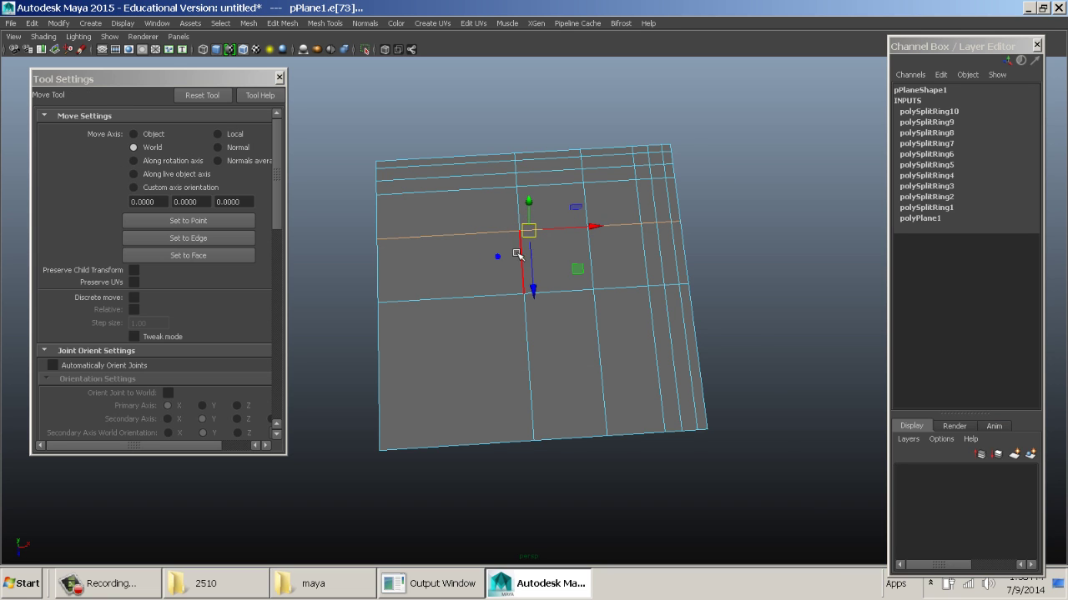
key(F8)
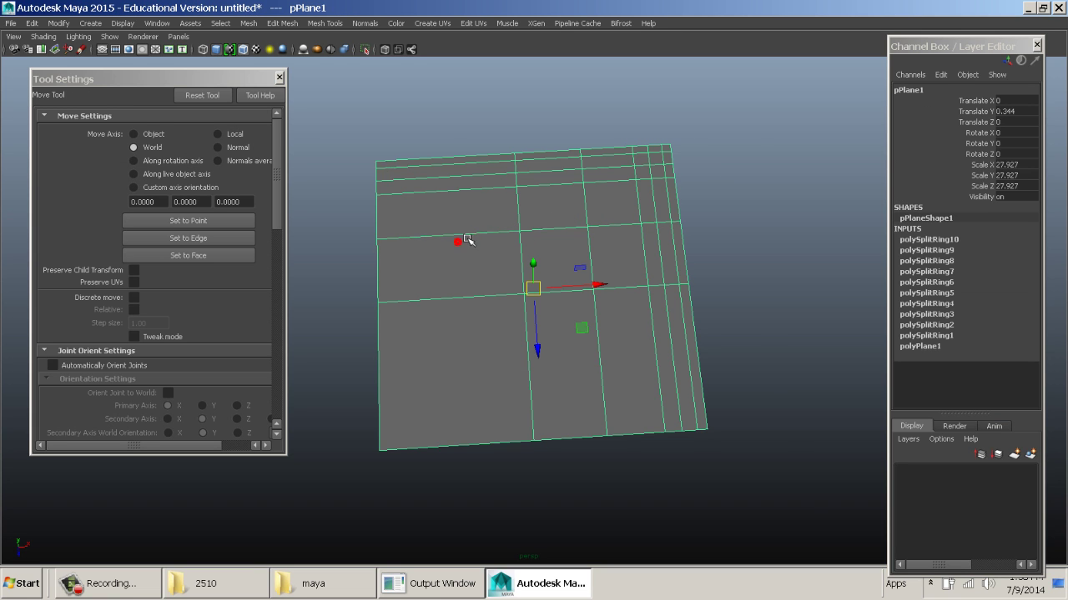
Move two neighbouring vertices on the plane's middle loop in opposite directions along X to make a zigzag, and leave vertex mode.
click(92, 23)
right_drag(543, 224, 507, 236)
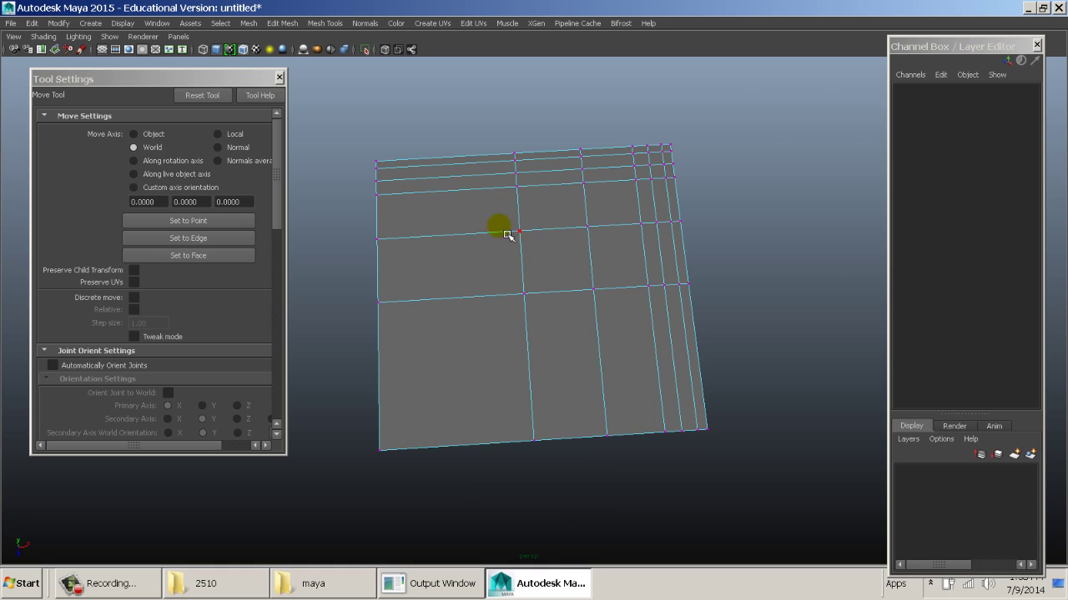
click(507, 236)
drag(582, 231, 517, 284)
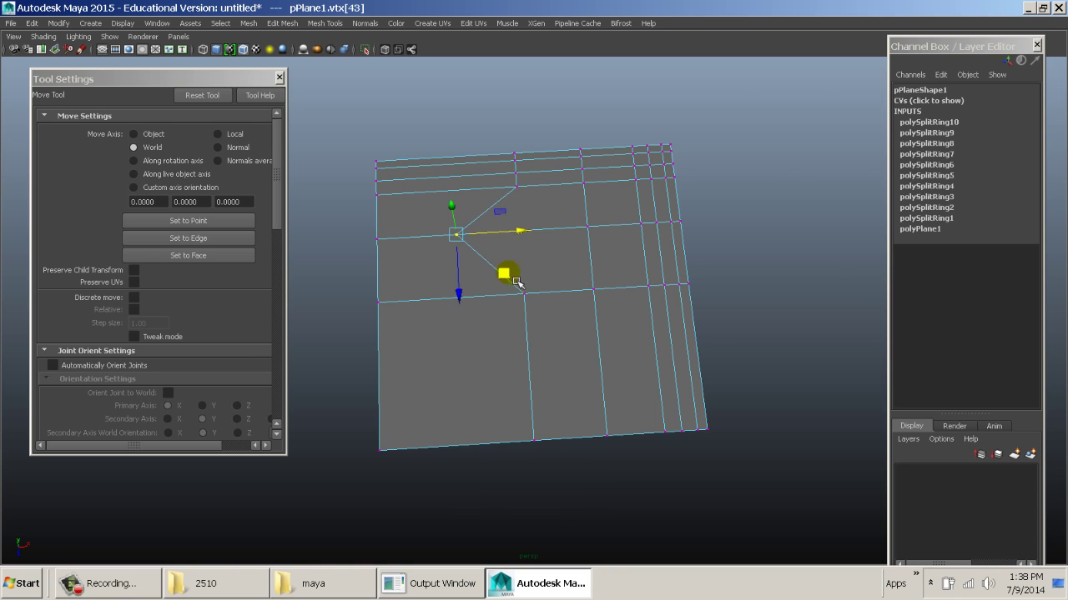
click(524, 293)
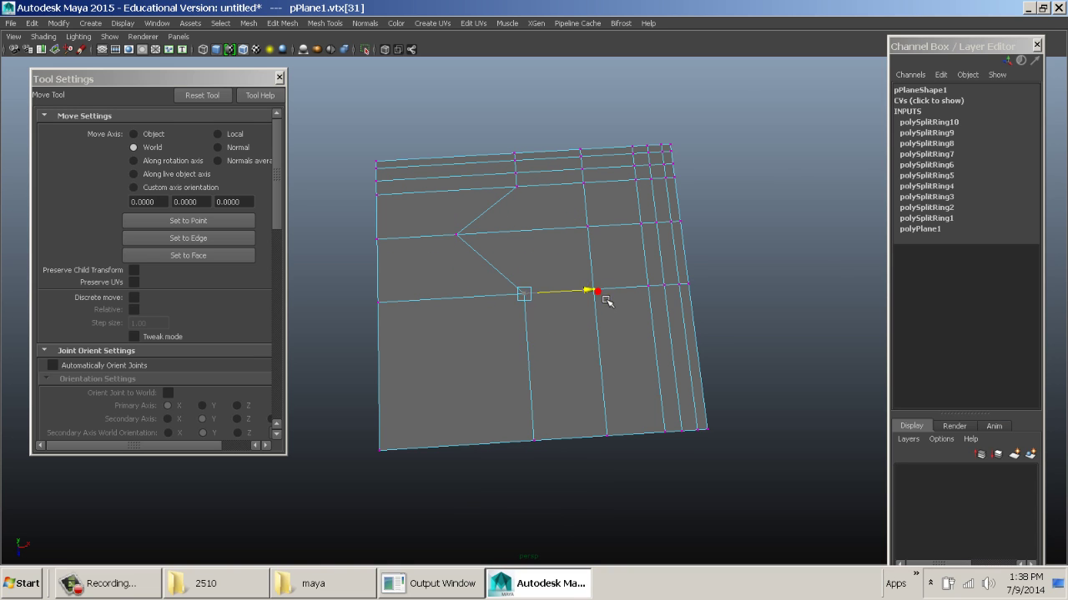
drag(606, 301, 661, 286)
click(645, 322)
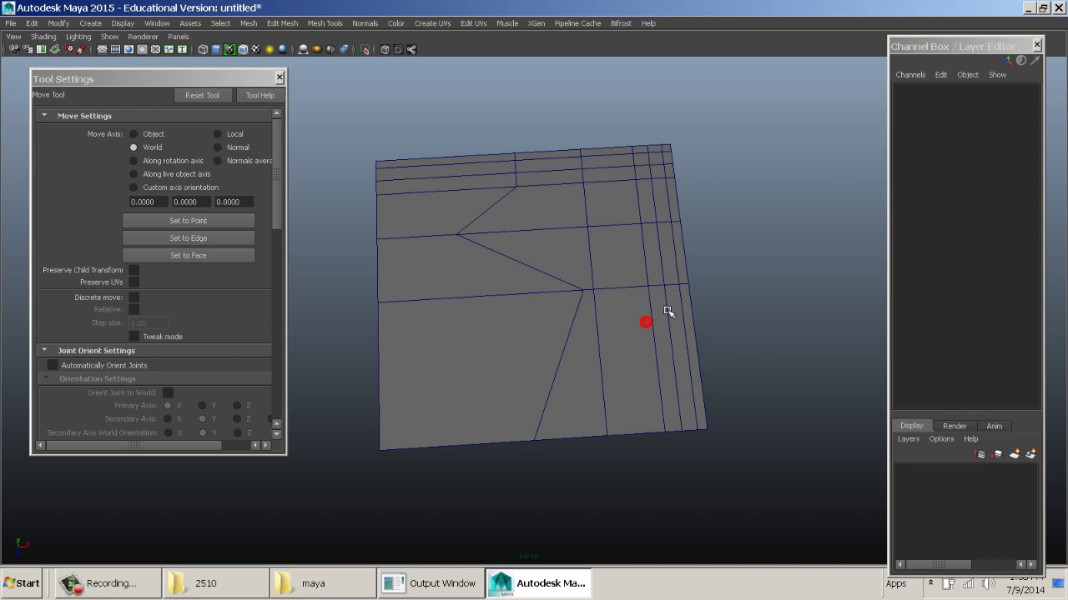
Insert an Equal distance edge loop beside the straight loop and another following the zigzag loop.
click(658, 269)
shift+right_drag(658, 270, 668, 275)
drag(524, 229, 583, 234)
alt+right_drag(577, 241, 650, 350)
mouse_move(567, 323)
mouse_down()
mouse_move(572, 126)
mouse_move(558, 272)
mouse_up()
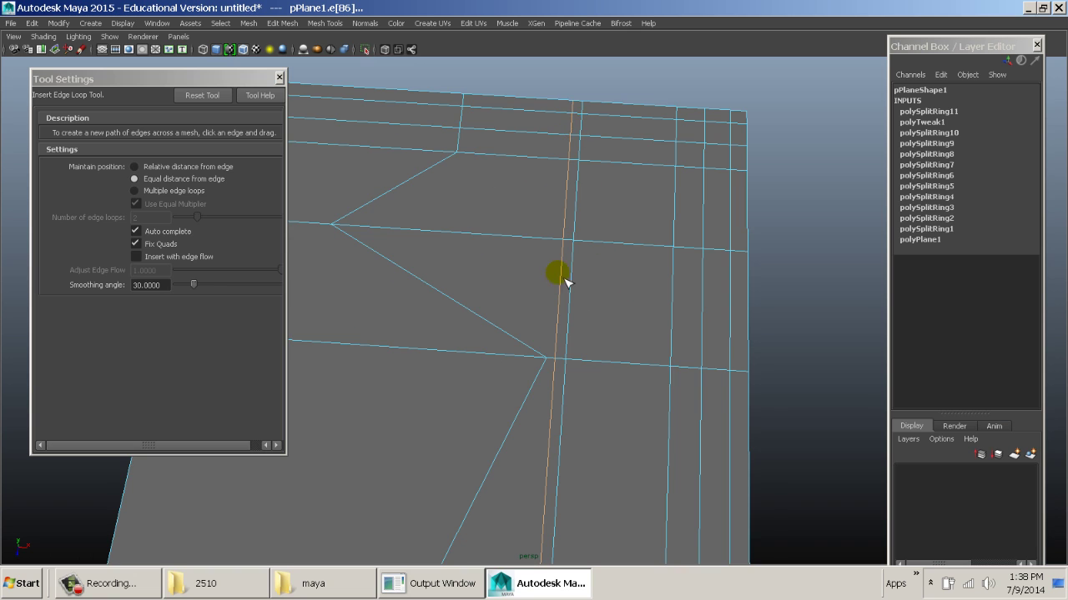
alt+right_drag(577, 233, 526, 239)
alt+drag(526, 239, 409, 213)
Switch Maintain position to Relative distance from edge and insert a loop between the zigzag and straight loops.
click(200, 168)
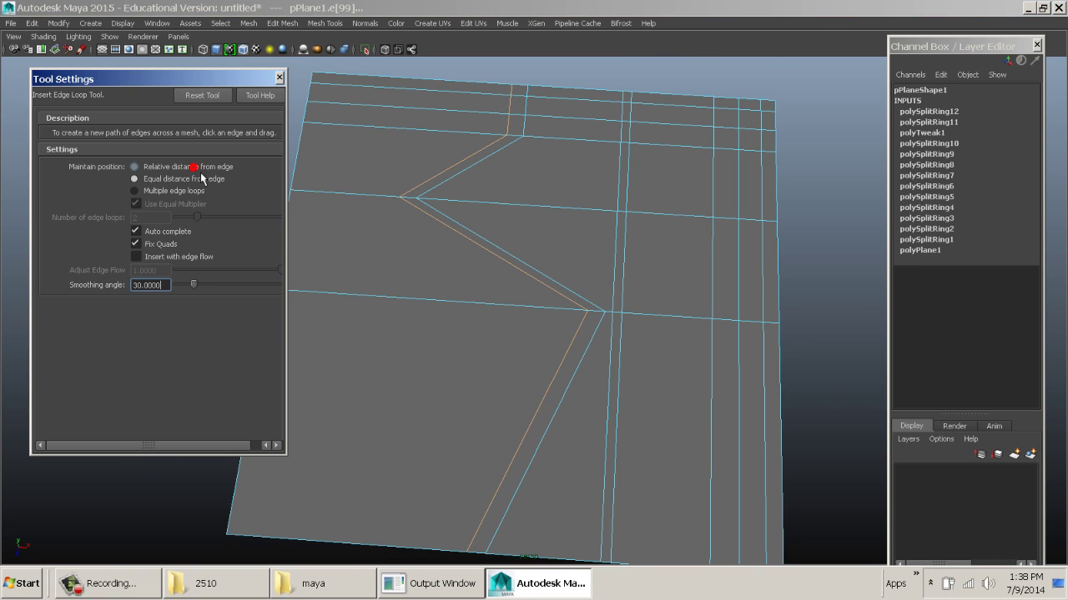
drag(584, 214, 522, 211)
alt+drag(630, 355, 584, 304)
click(196, 163)
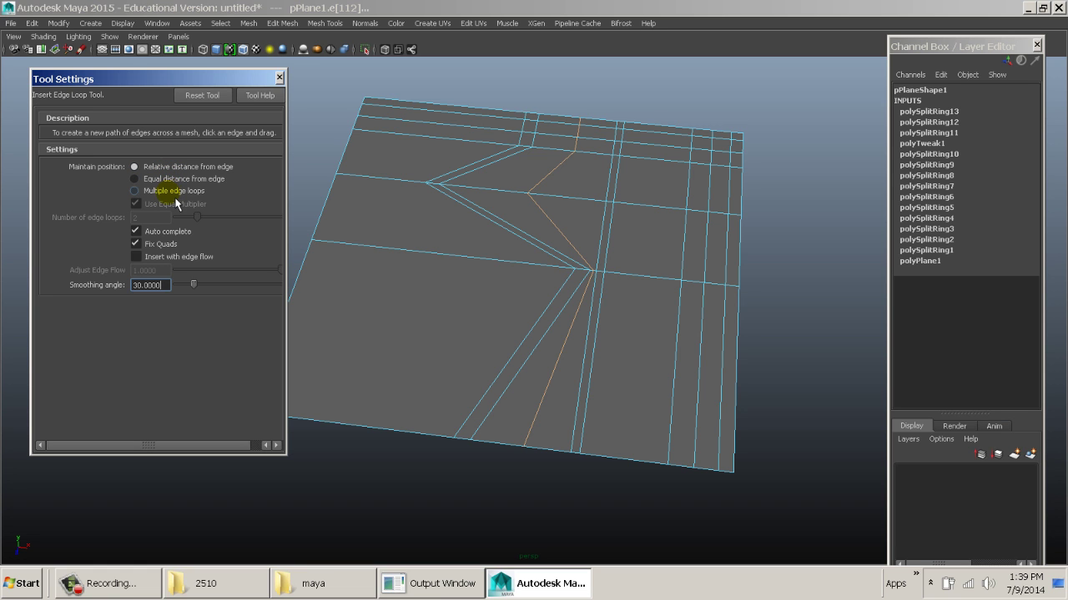
Switch Maintain position to Multiple edge loops, set the number to 5, and insert the loops across the plane's widest undivided section.
click(168, 191)
mouse_move(608, 310)
alt+mouse_down()
mouse_move(486, 298)
mouse_move(673, 381)
mouse_move(680, 374)
alt+mouse_up()
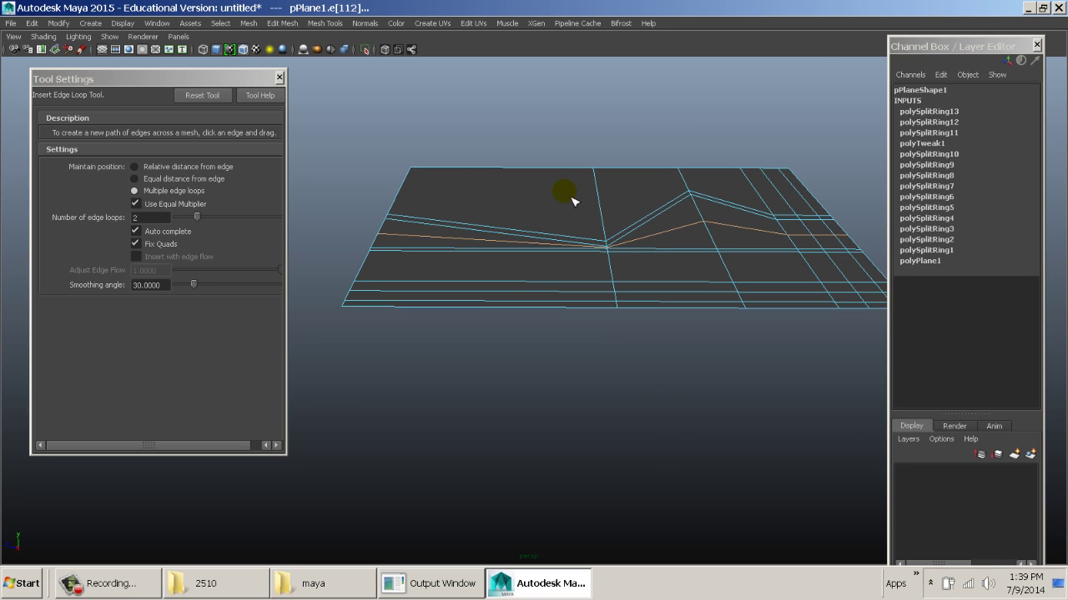
drag(197, 218, 205, 218)
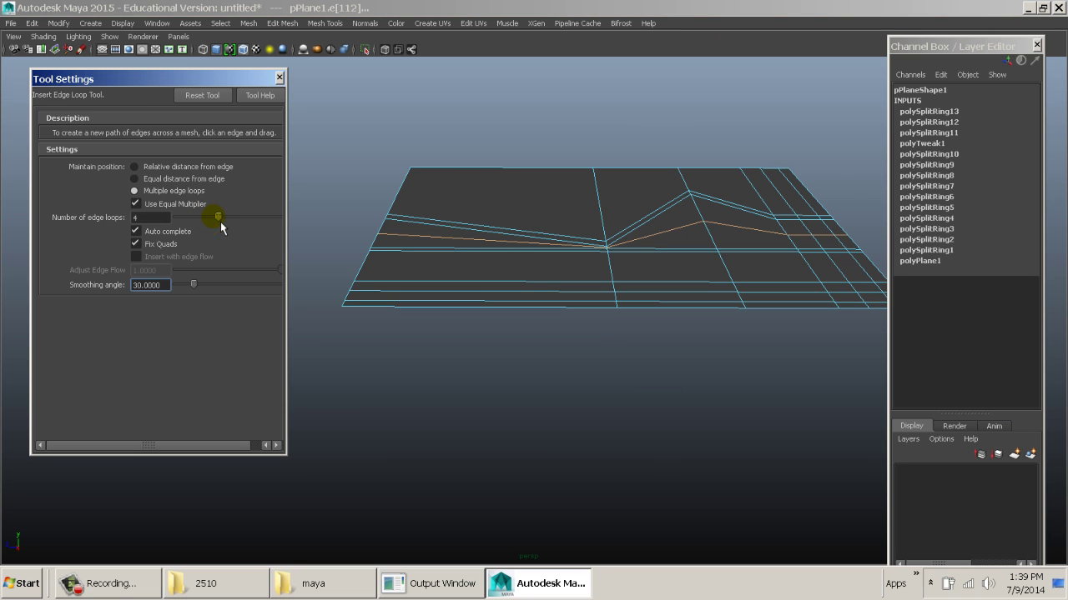
click(478, 290)
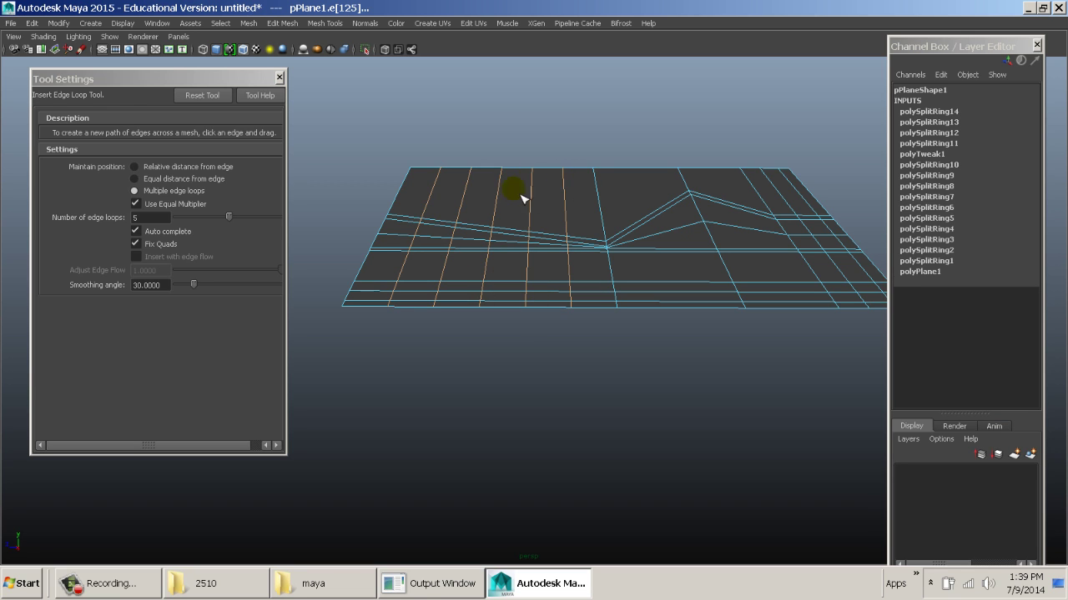
alt+drag(521, 199, 530, 287)
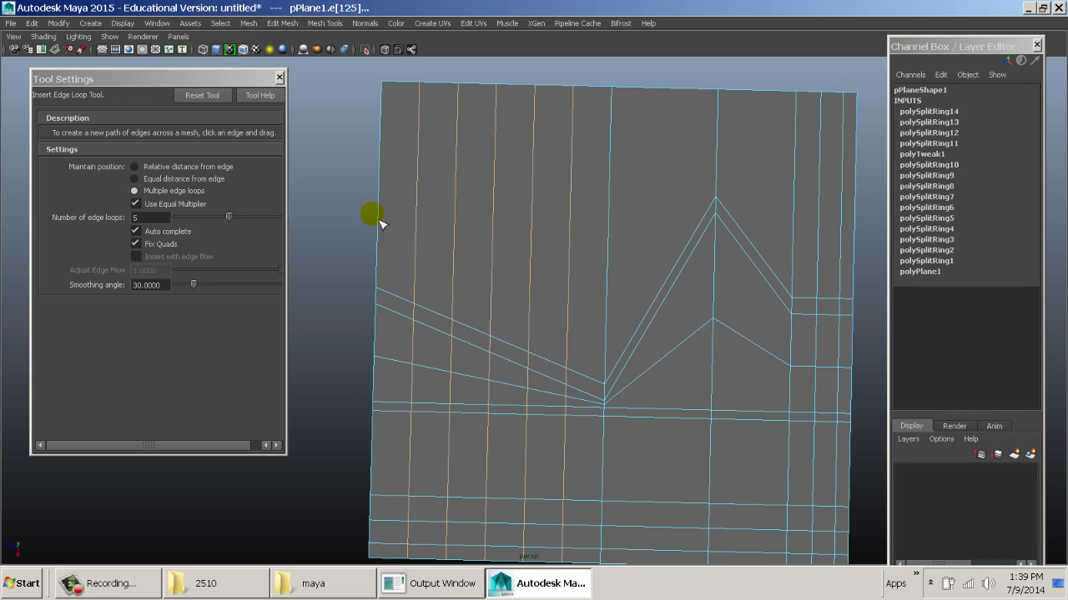
Set the number of edge loops to 1 and insert three single centred loops in different sections of the plane.
drag(229, 216, 182, 220)
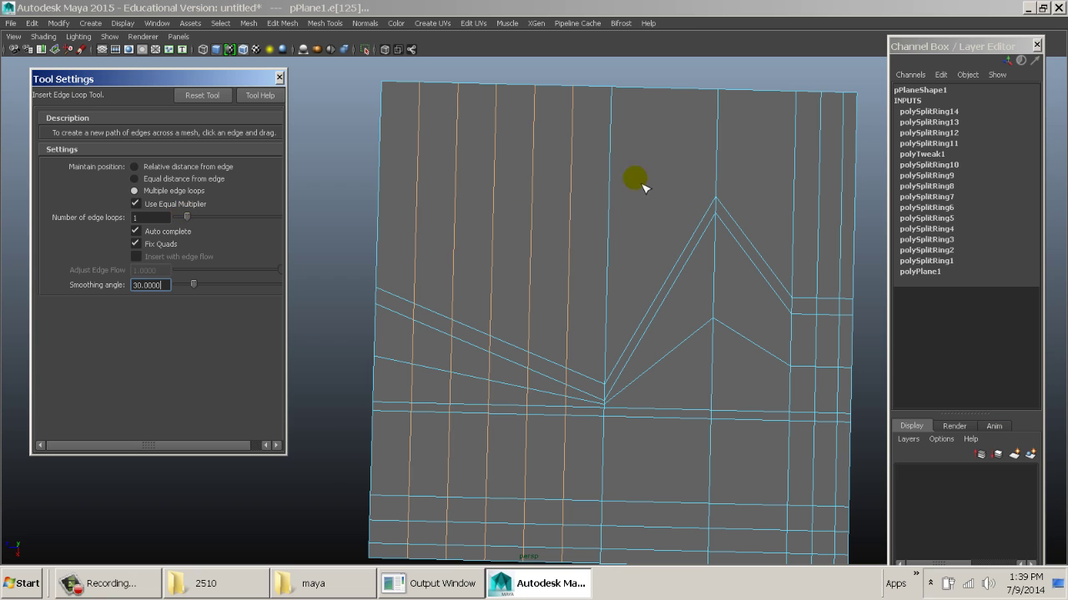
click(659, 90)
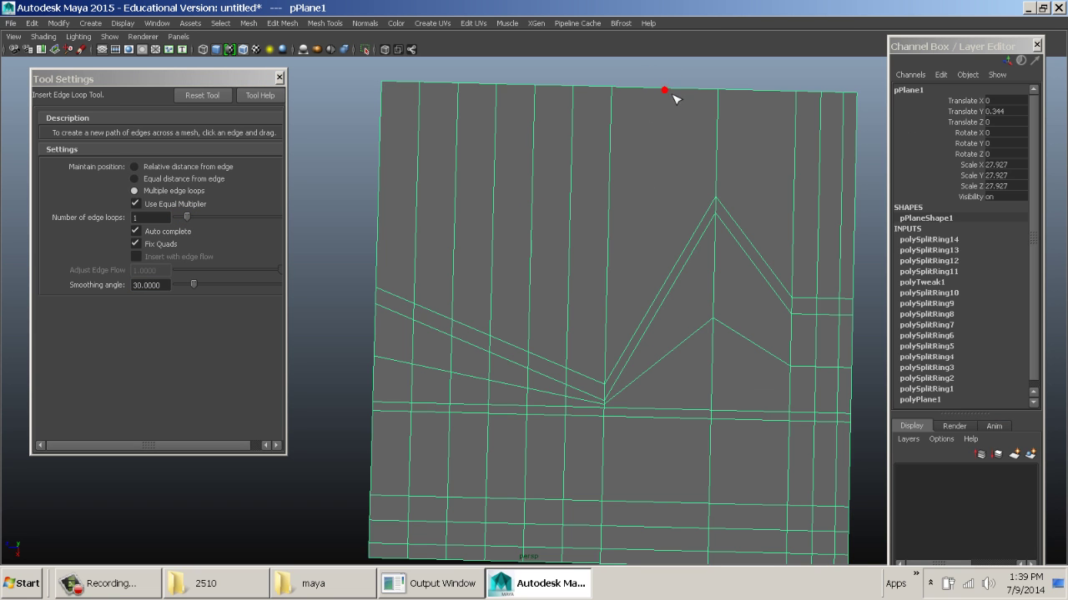
alt+drag(803, 263, 469, 246)
click(433, 263)
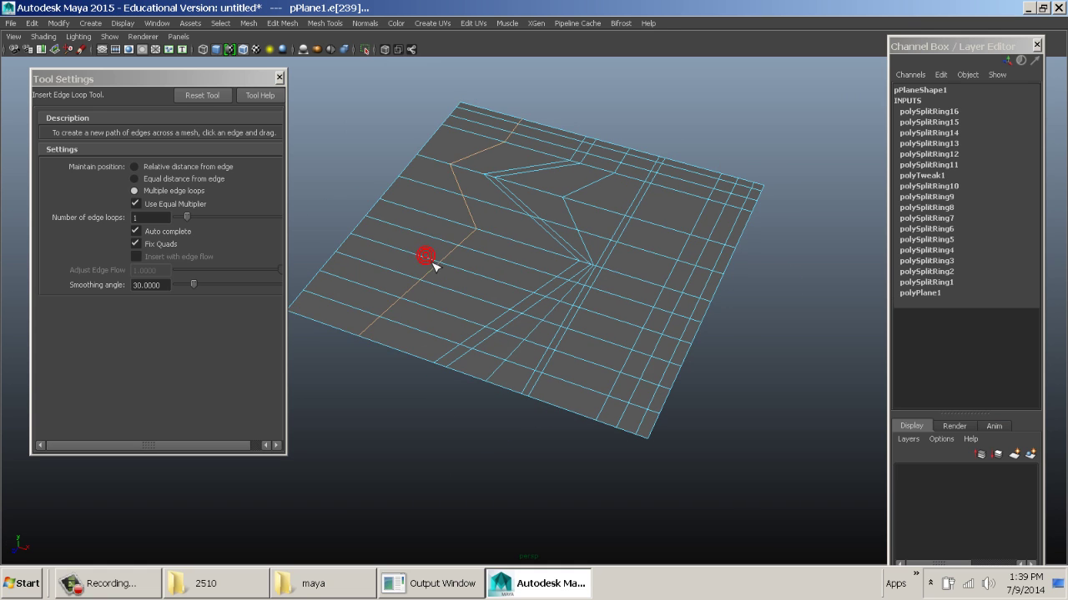
alt+drag(552, 347, 630, 288)
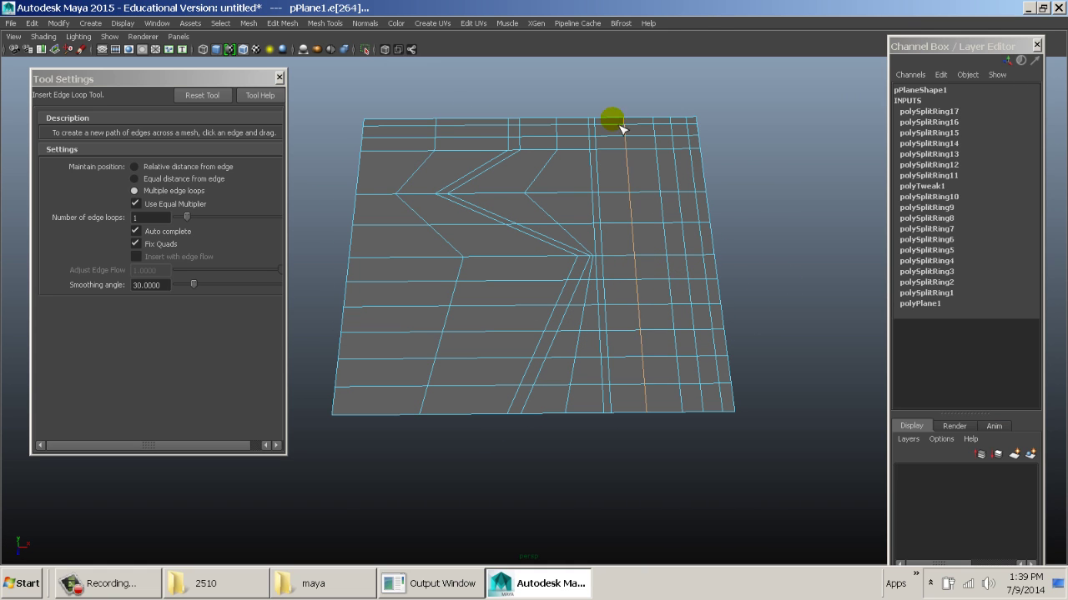
Set Maintain position back to Relative distance from edge, close the tool settings and activate the Move tool.
click(182, 167)
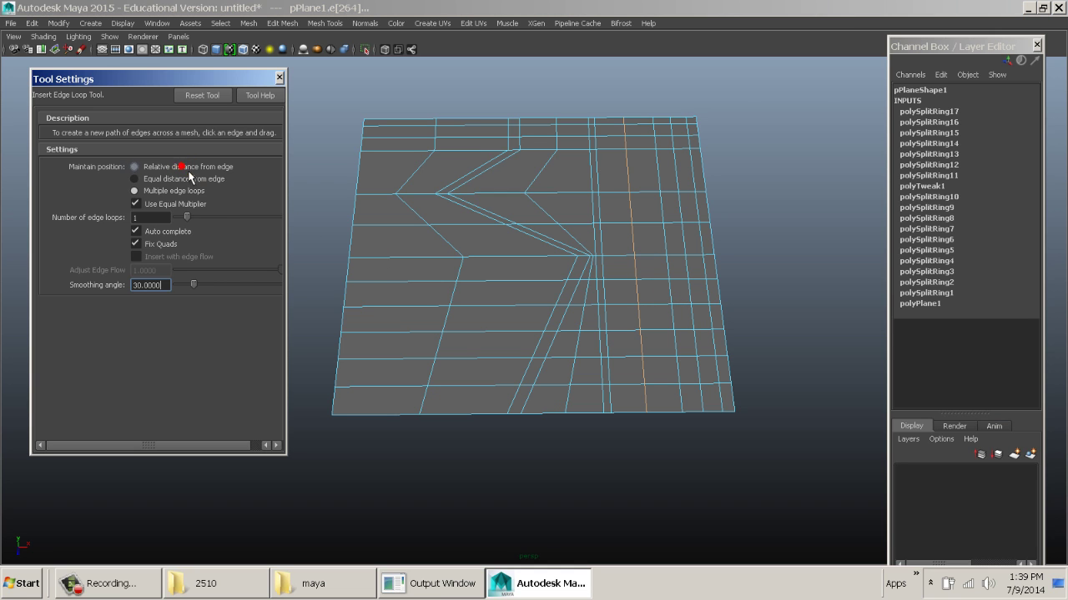
click(280, 77)
key(w)
Return the plane to object mode and delete it from the scene.
right_drag(552, 198, 548, 194)
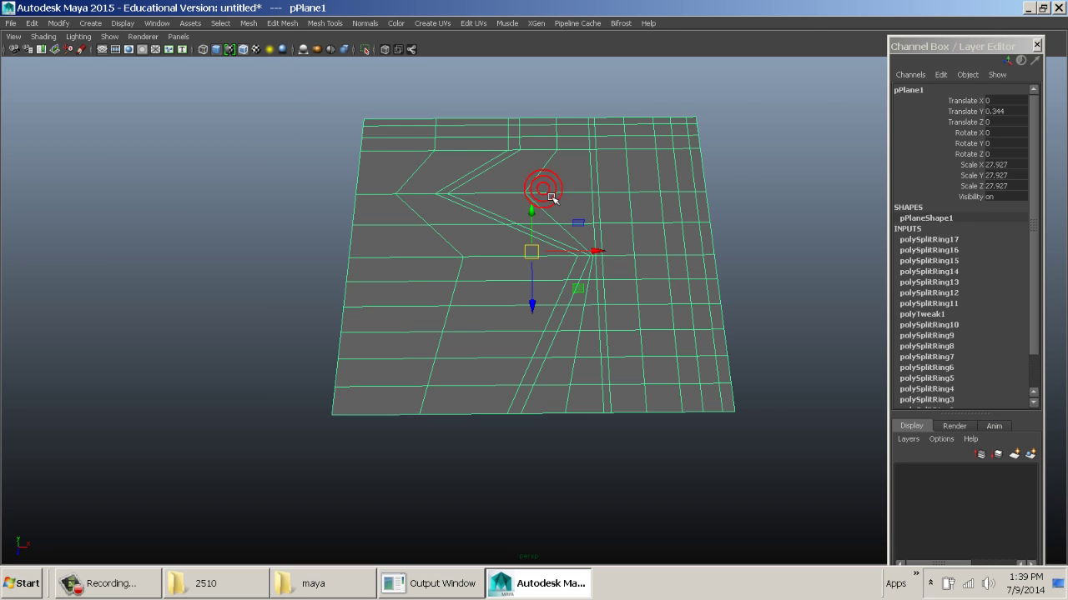
click(499, 197)
key(Delete)
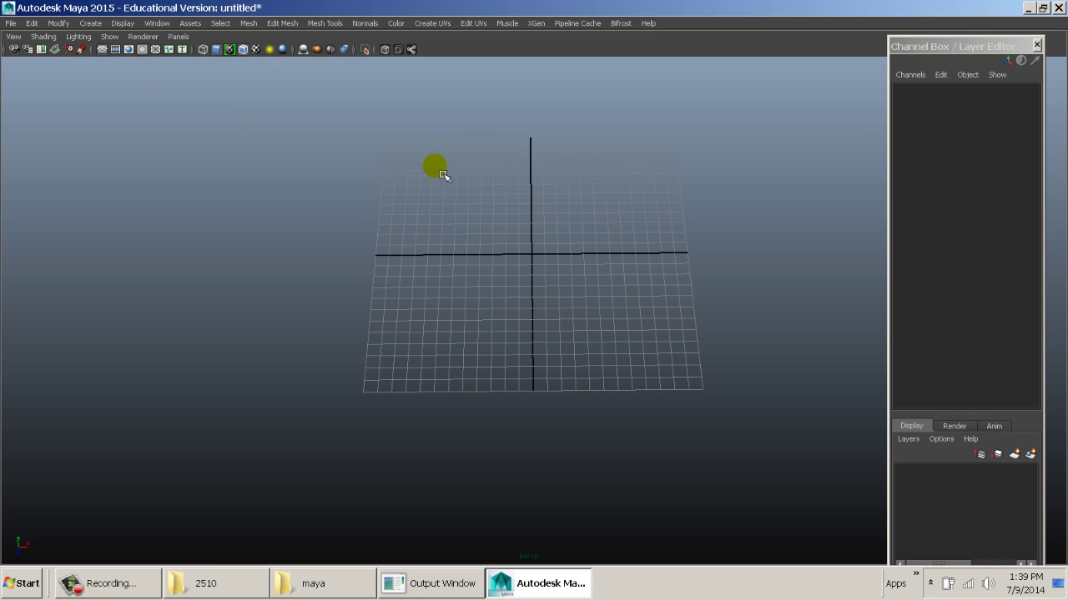
Create a polygon cube at the origin and scale it uniformly to about 10.37.
mouse_move(435, 166)
shift+right_down()
mouse_move(435, 146)
mouse_move(446, 165)
shift+right_up()
click(90, 24)
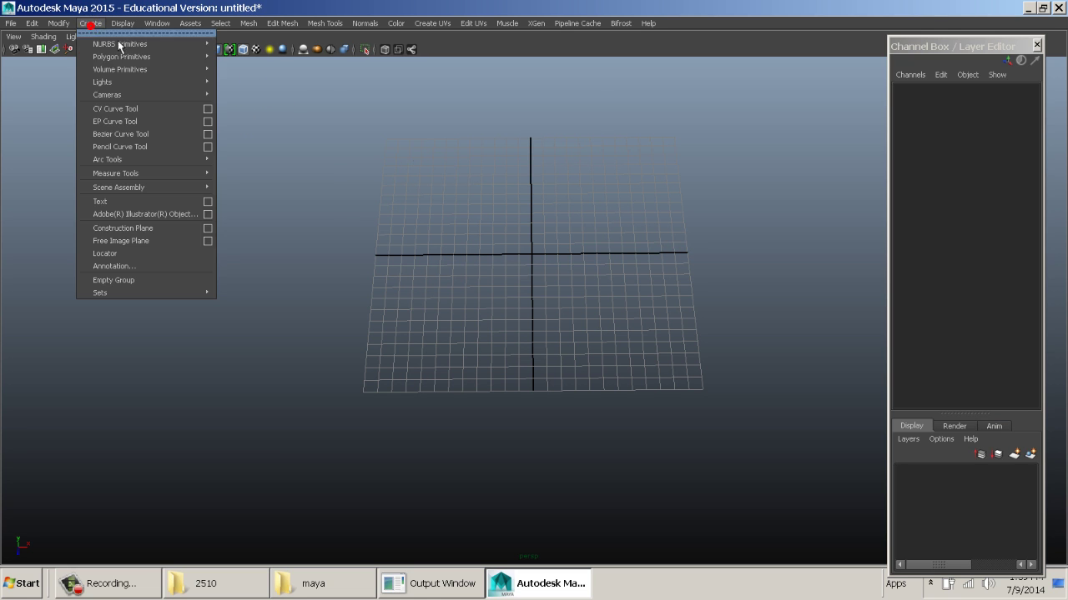
mouse_move(200, 56)
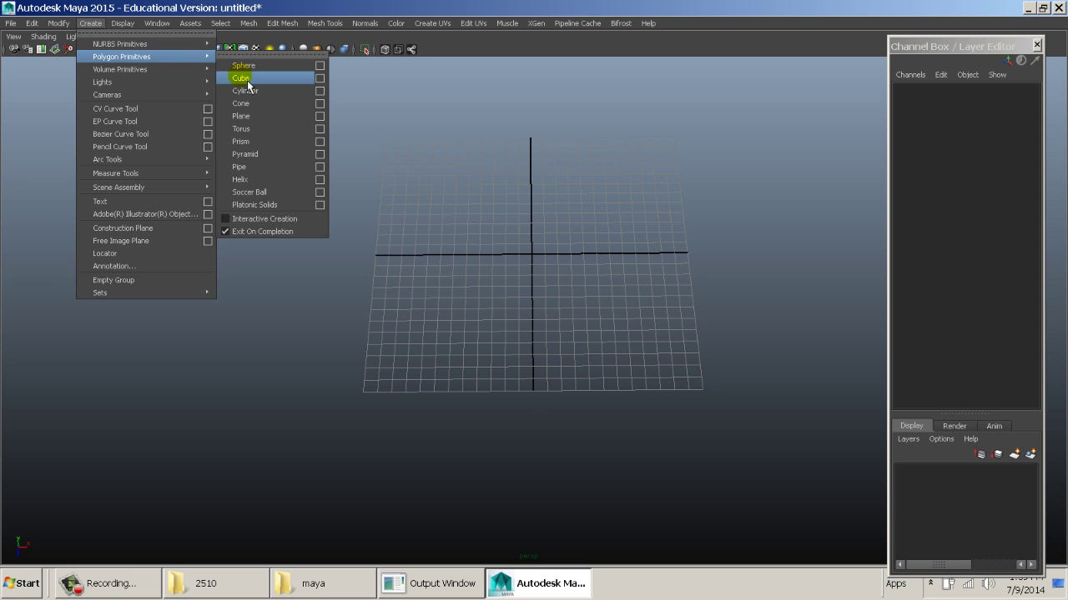
click(246, 75)
key(r)
middle_drag(389, 217, 553, 219)
alt+drag(553, 219, 653, 315)
Open the Bevel options and apply a Fractional bevel with width 0.5 and 1 segment to the whole cube.
mouse_move(557, 182)
shift+right_down()
mouse_move(568, 191)
mouse_move(539, 174)
shift+right_up()
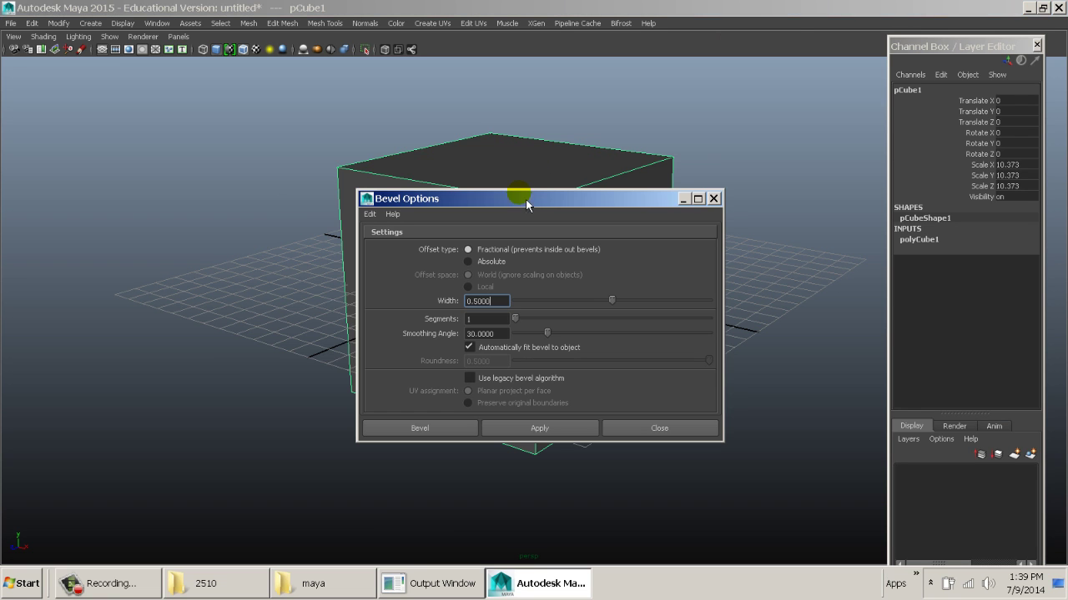
drag(544, 198, 245, 79)
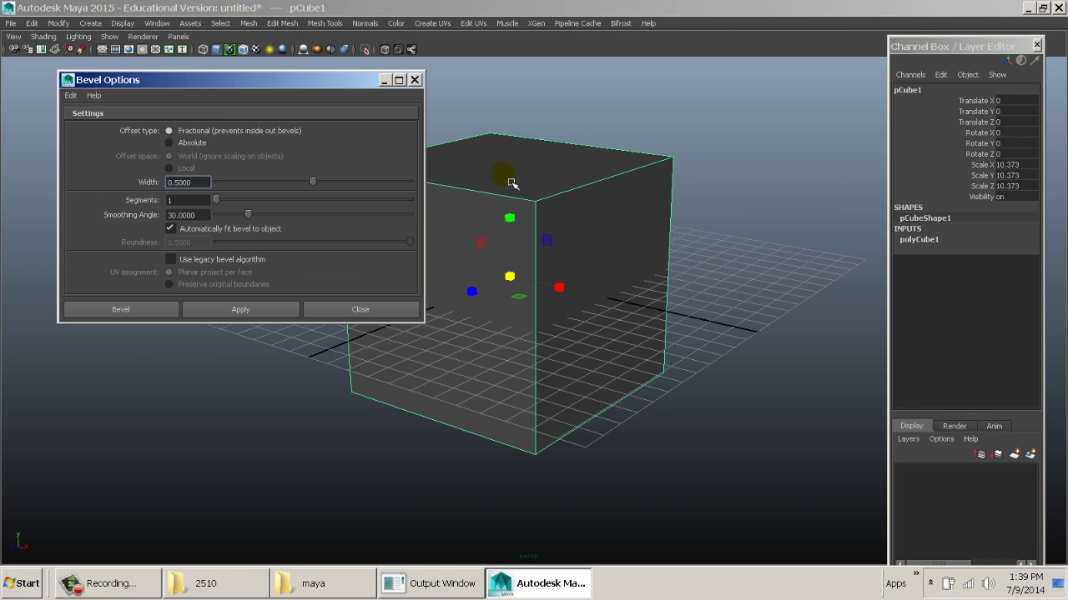
click(252, 132)
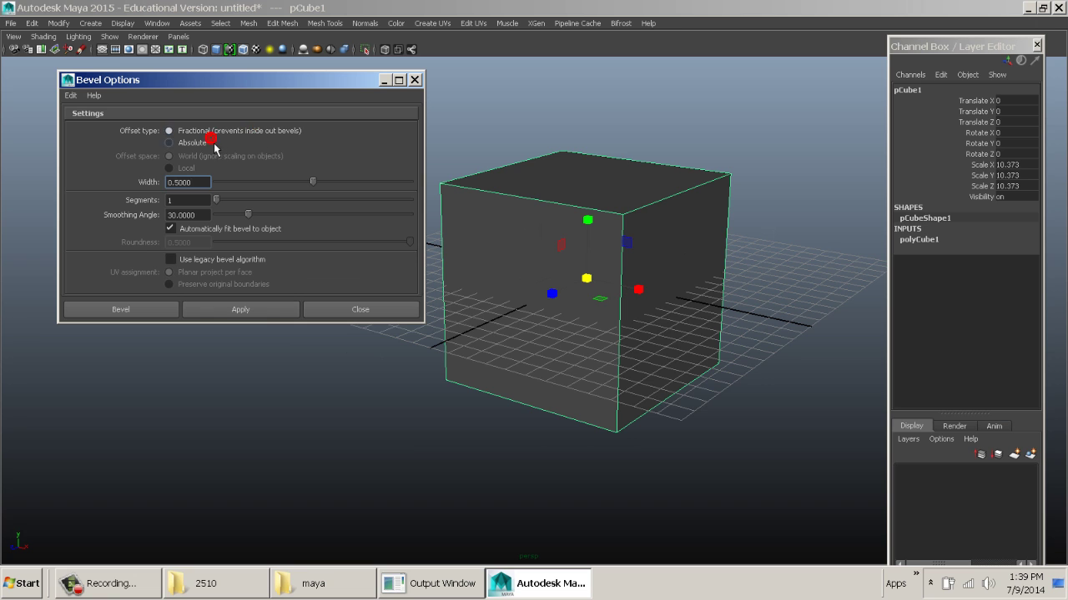
click(231, 310)
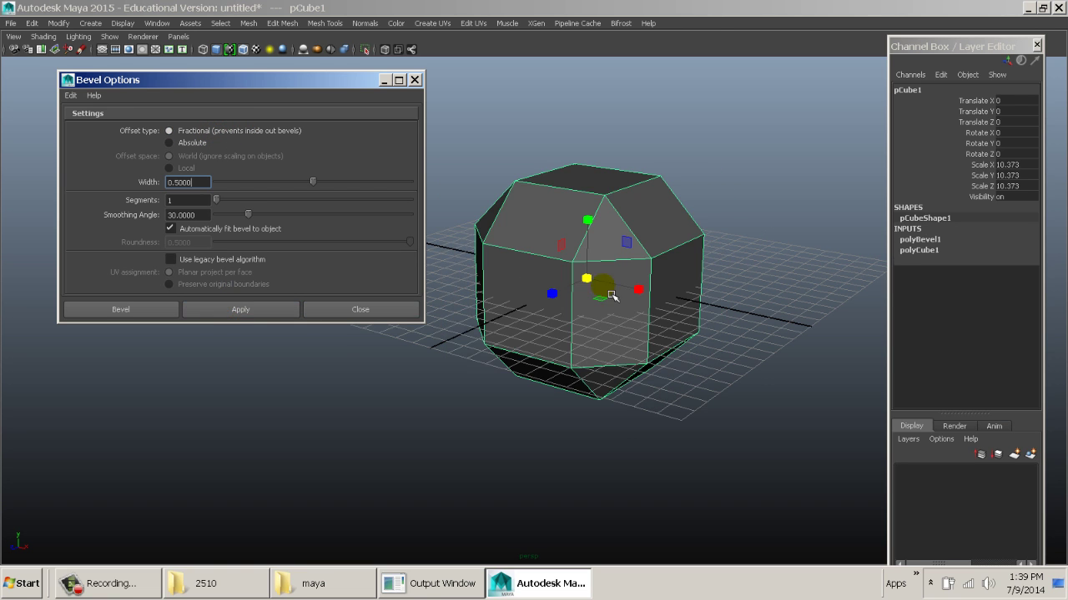
alt+drag(613, 295, 648, 255)
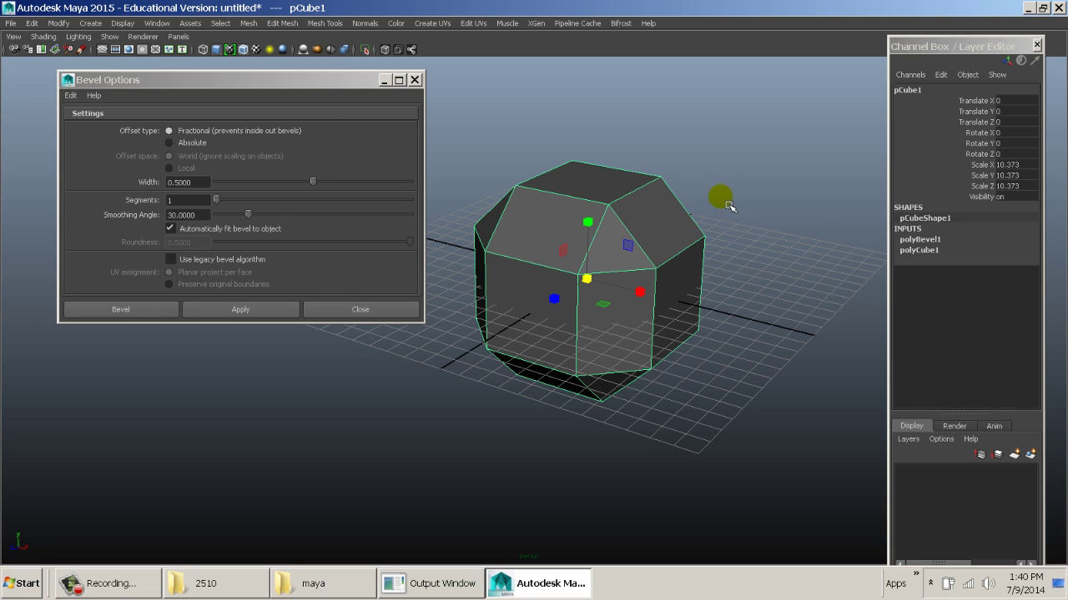
Set the polyBevel1 input's Offset to 0.2 and its Fraction to 0.1.
click(938, 241)
click(972, 261)
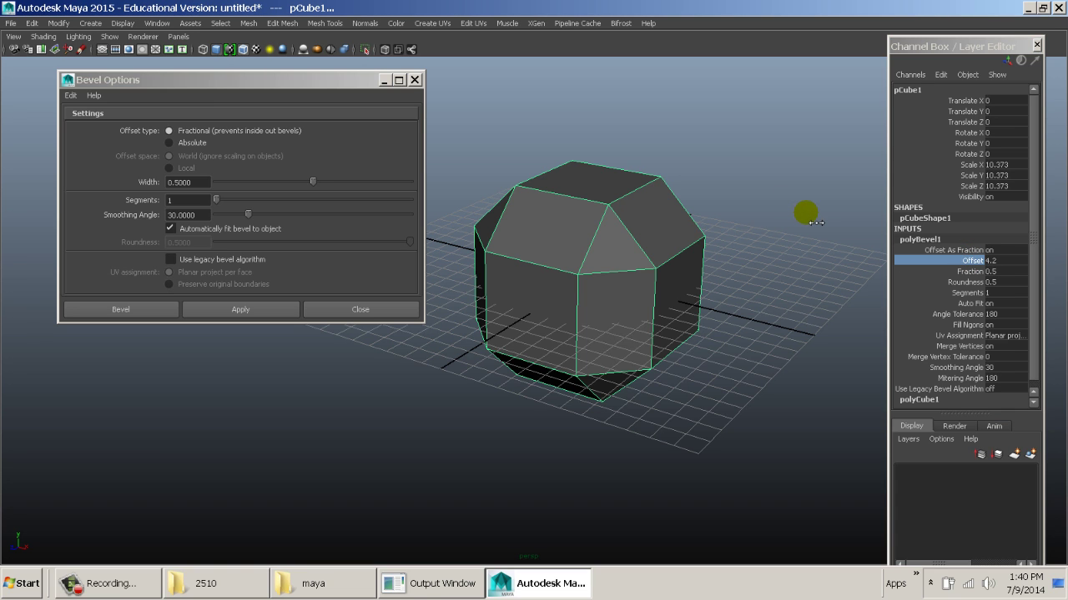
alt+drag(784, 231, 808, 227)
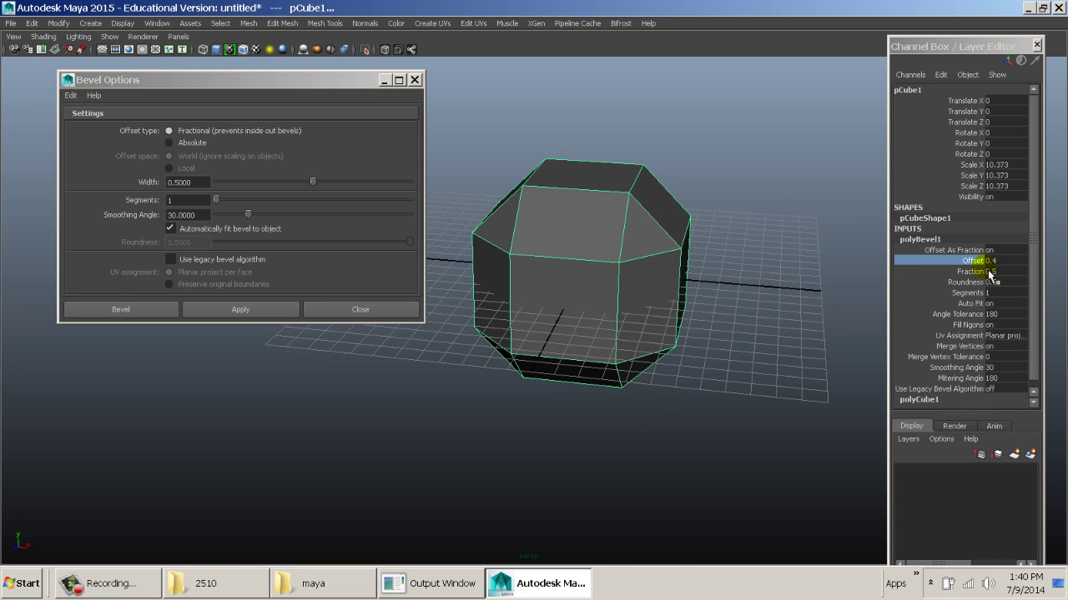
click(966, 272)
middle_drag(762, 257, 761, 264)
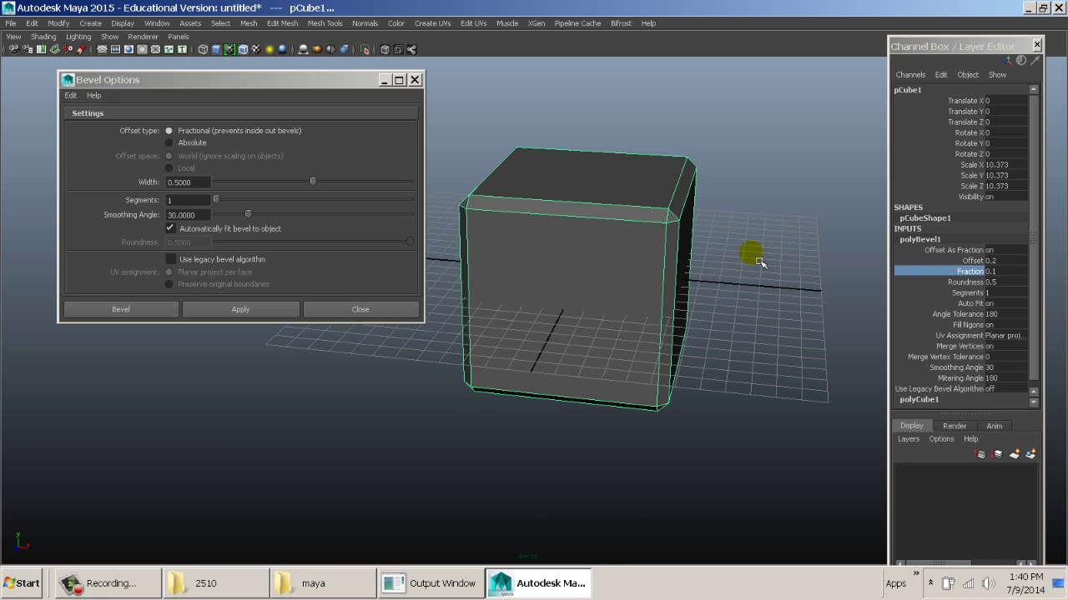
Raise the bevel's Segments to 7 and inspect the rounded cube corner up close.
click(968, 293)
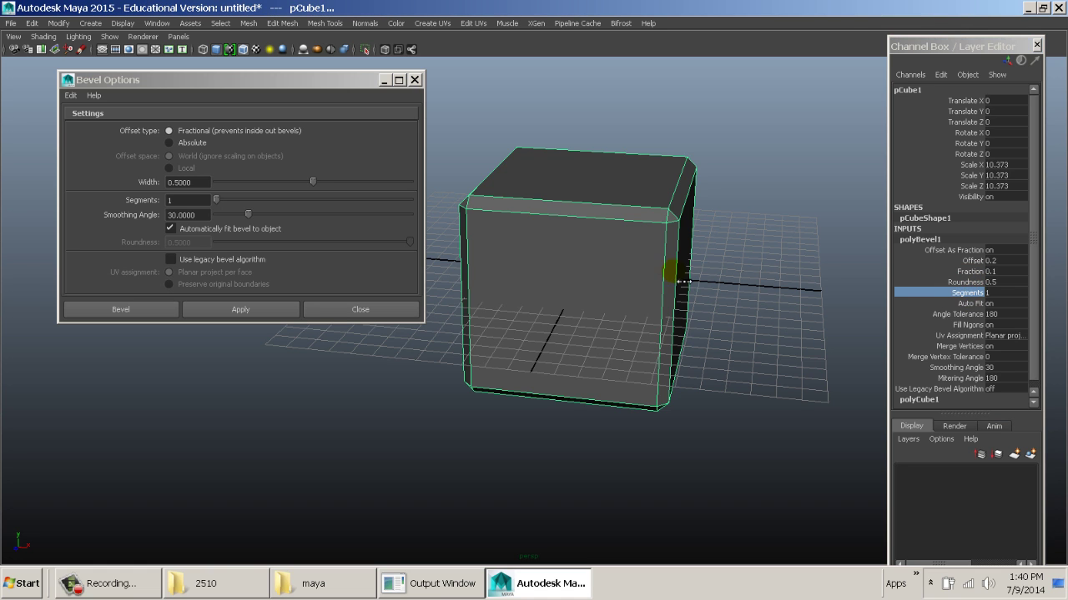
middle_drag(691, 267, 749, 237)
click(739, 226)
alt+drag(739, 226, 650, 242)
click(517, 188)
Reduce the bevel's Segments back to 1 and view the whole cube.
click(935, 240)
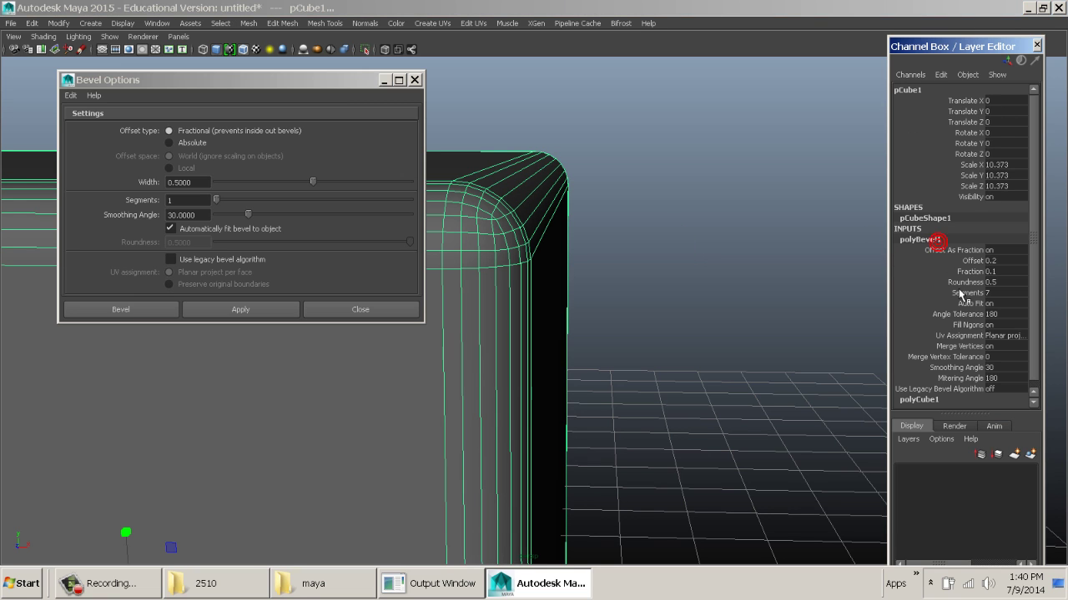
click(967, 293)
middle_drag(708, 262, 559, 283)
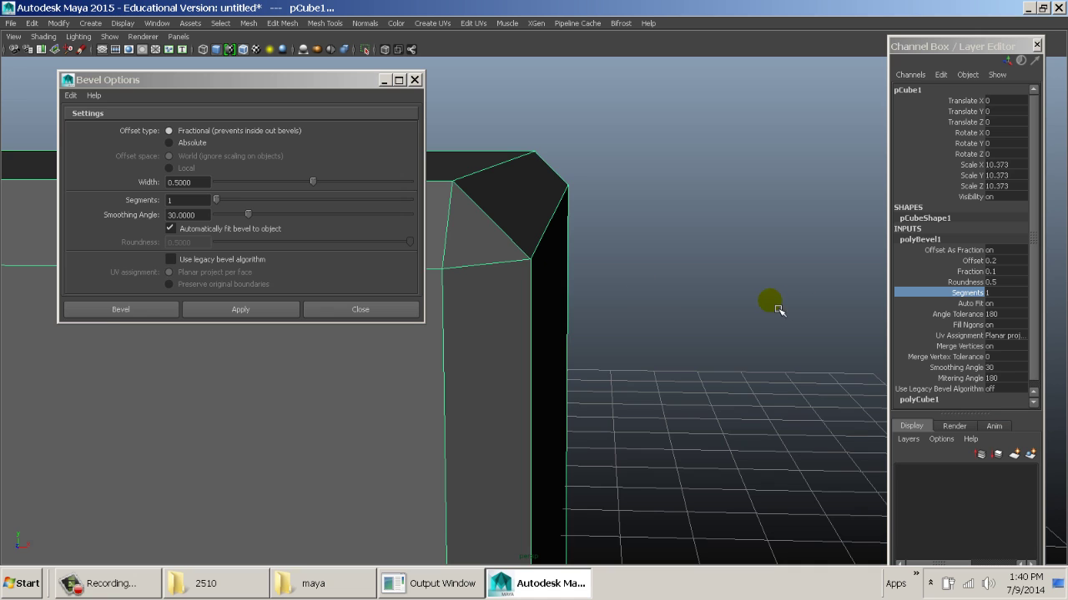
alt+right_drag(743, 300, 354, 189)
alt+right_drag(785, 243, 509, 233)
alt+drag(641, 242, 587, 258)
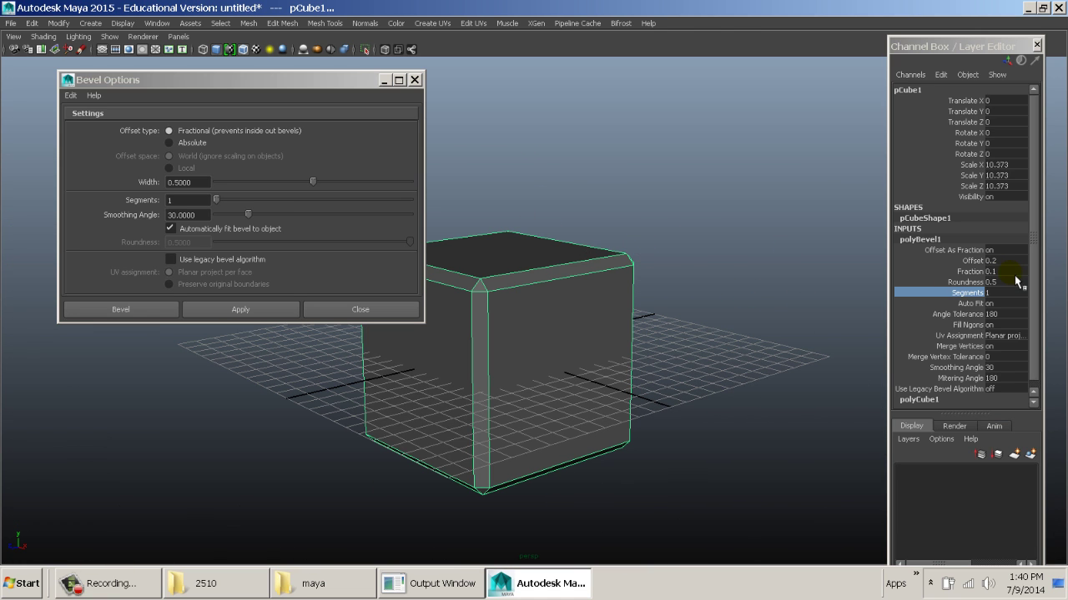
Turn off Offset As Fraction for the cube's polyBevel1 input.
click(976, 271)
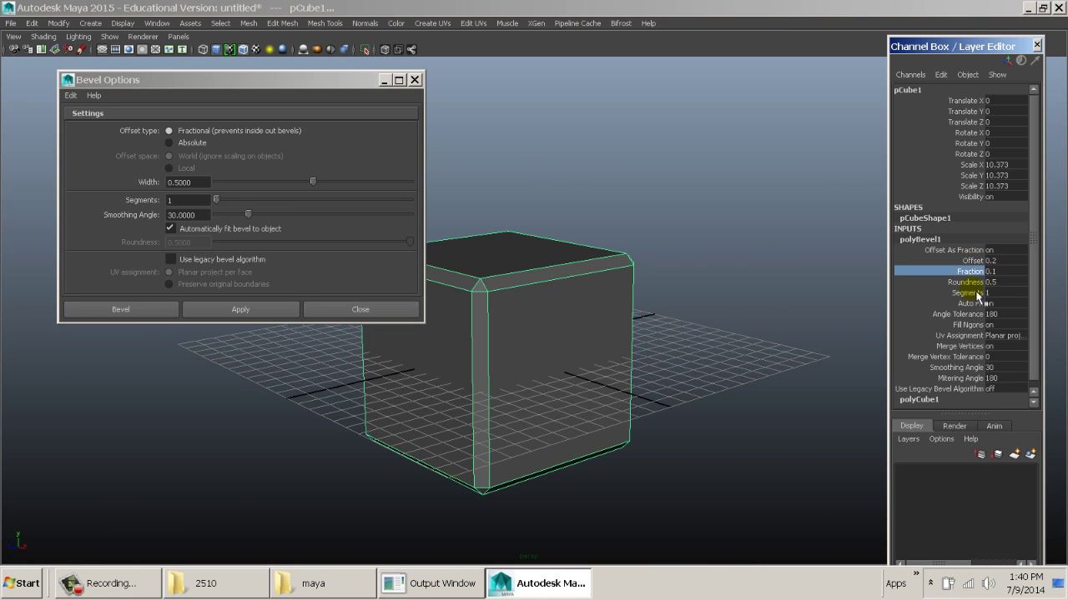
click(976, 293)
ctrl+click(971, 273)
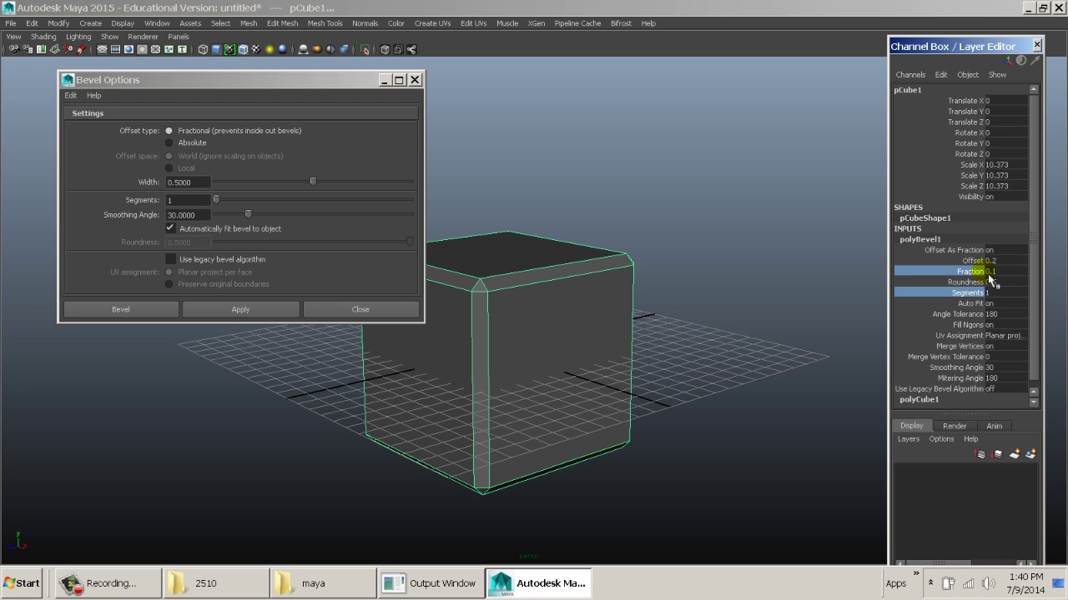
click(994, 250)
text(0)
key(Return)
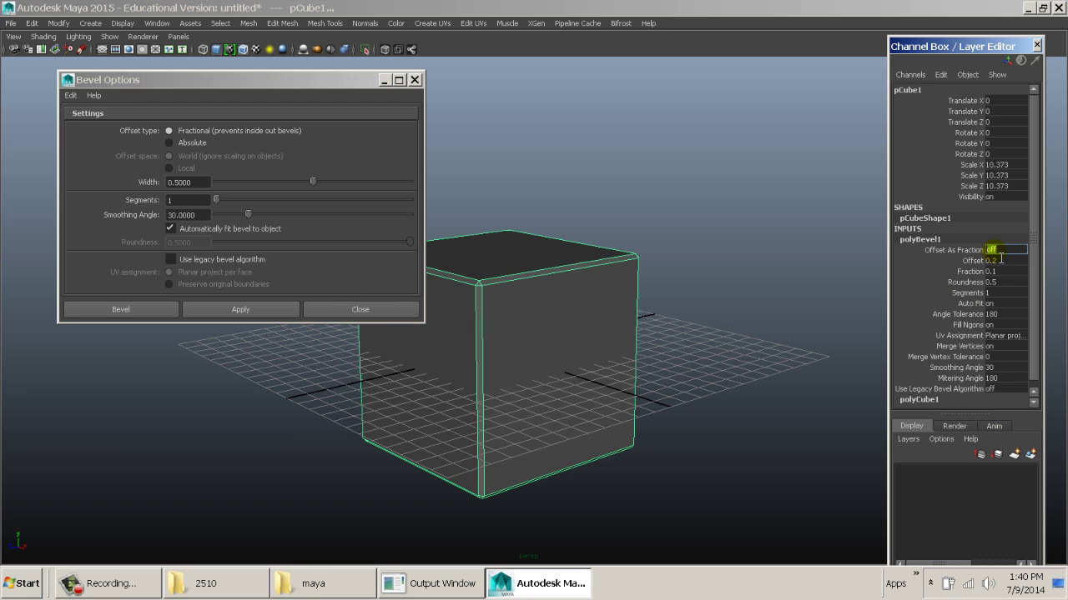
Raise the cube's polyBevel1 Offset to 2.4 and inspect the wide bevel.
click(974, 261)
mouse_move(705, 274)
middle_down()
mouse_move(724, 272)
mouse_move(705, 271)
middle_up()
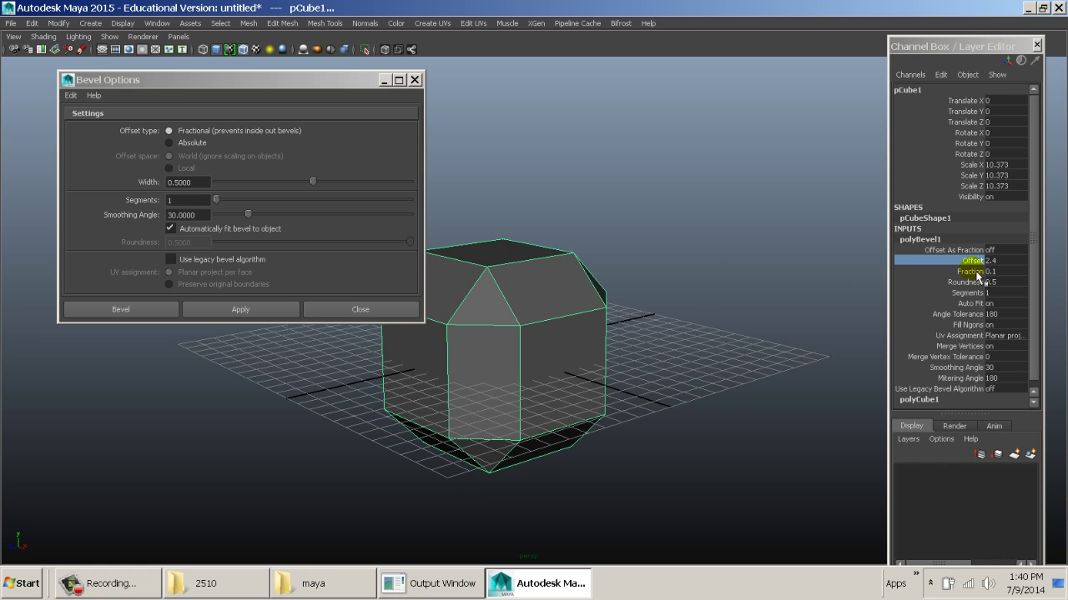
alt+drag(790, 259, 781, 273)
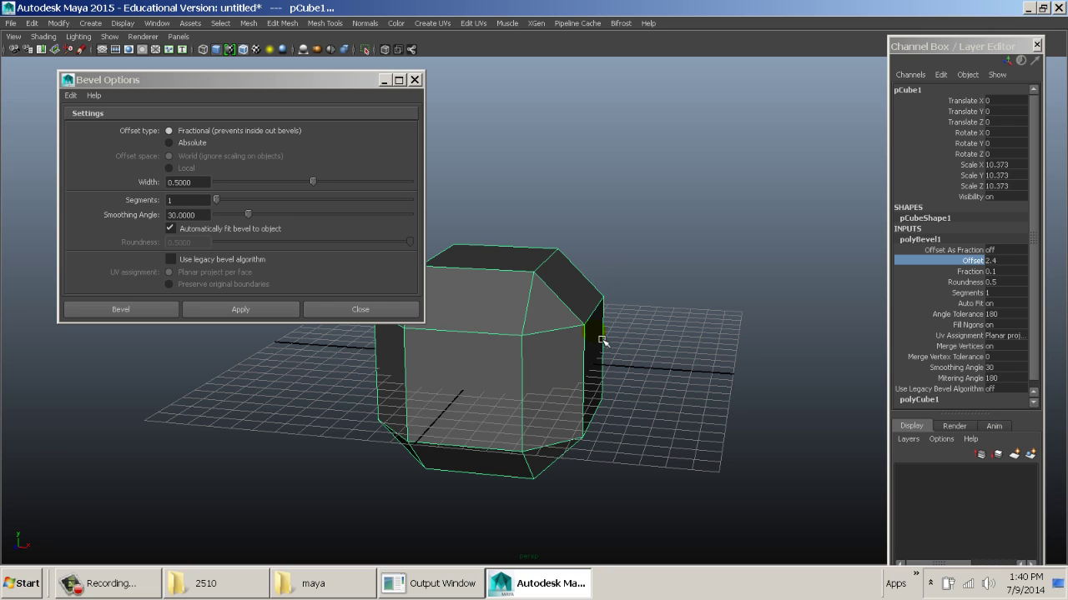
Delete the beveled cube and close the Bevel options.
key(Delete)
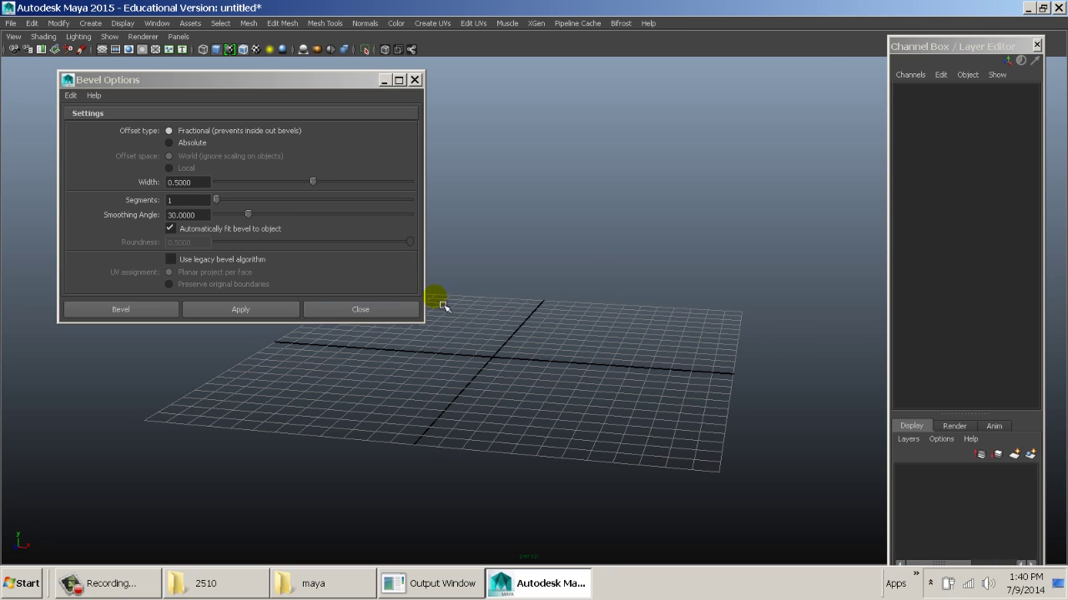
click(408, 308)
shift+right_click(429, 296)
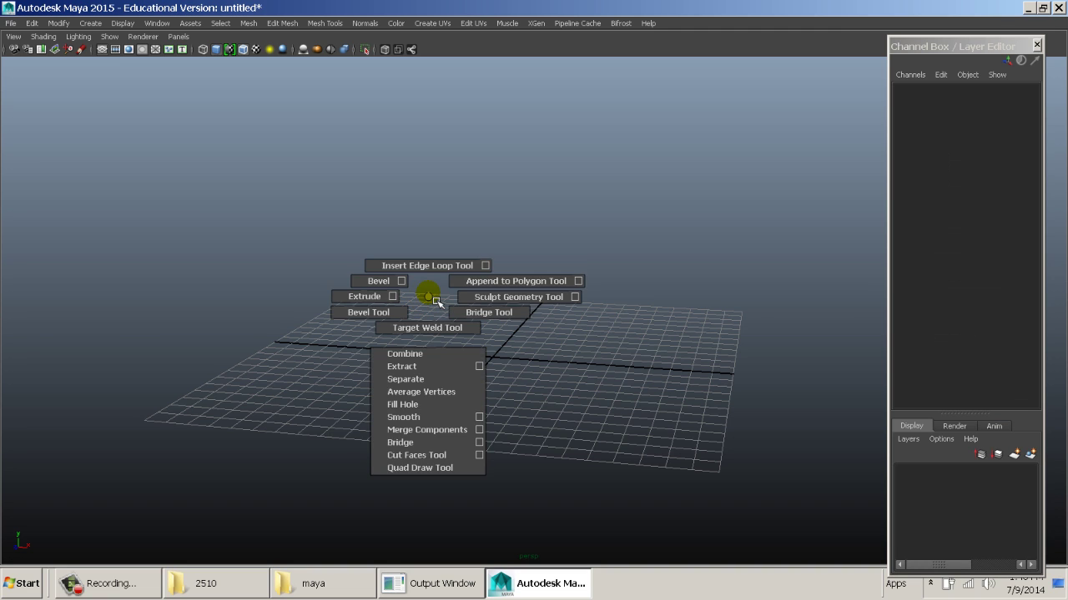
click(436, 302)
Create a polygon cube scaled to about 7.6 and raise it about 4.4 units in Y.
click(90, 23)
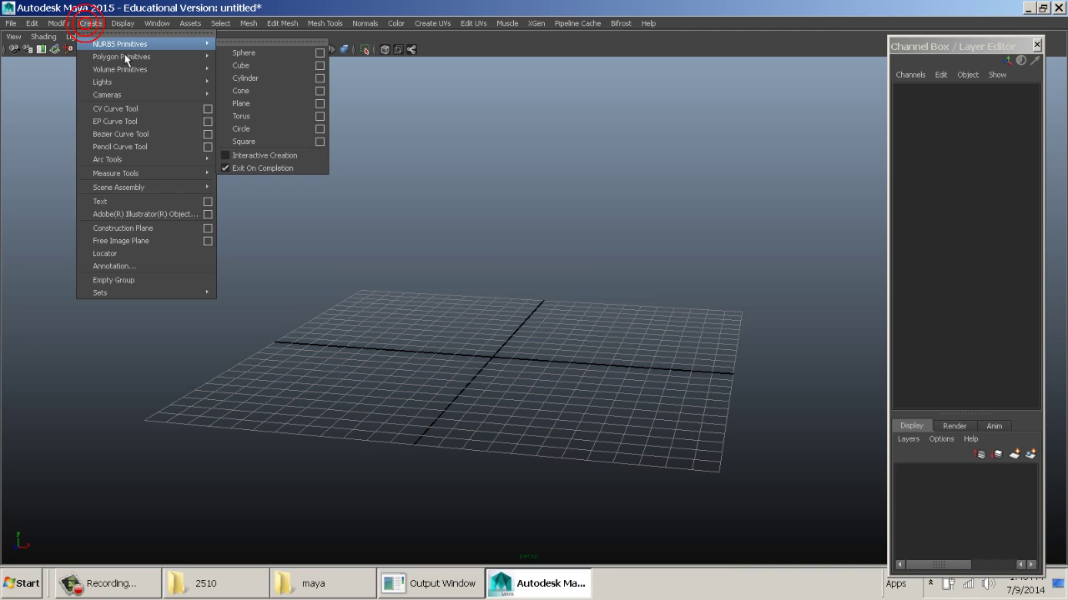
mouse_move(121, 55)
click(265, 77)
middle_drag(499, 267, 581, 272)
key(w)
drag(494, 293, 497, 208)
alt+drag(612, 270, 586, 233)
Scale down one side face of the cube so the block tapers toward it.
right_click(588, 224)
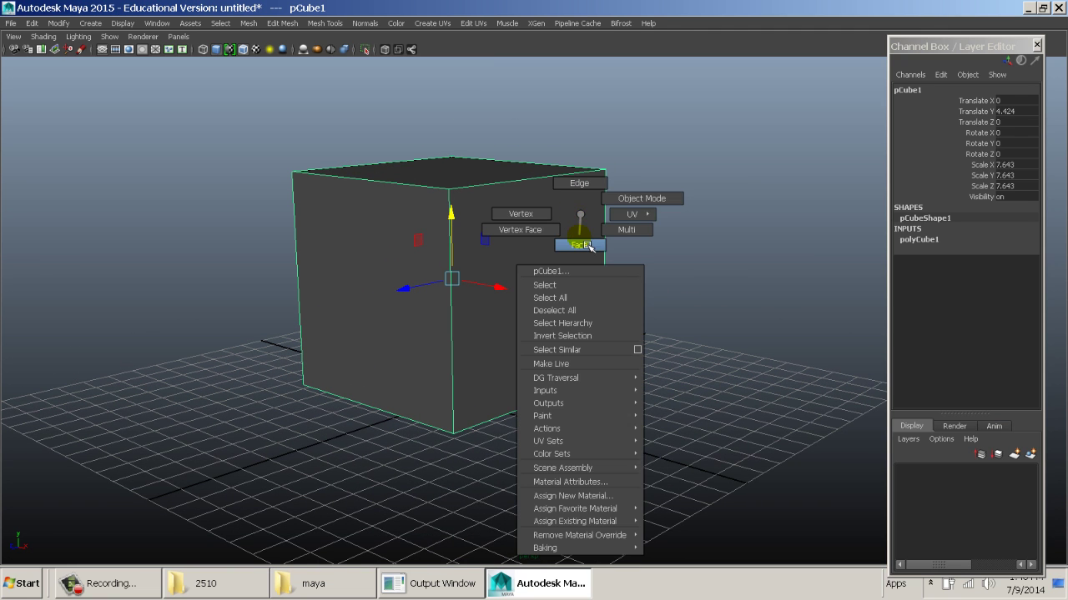
click(579, 243)
click(557, 247)
middle_drag(616, 256, 558, 257)
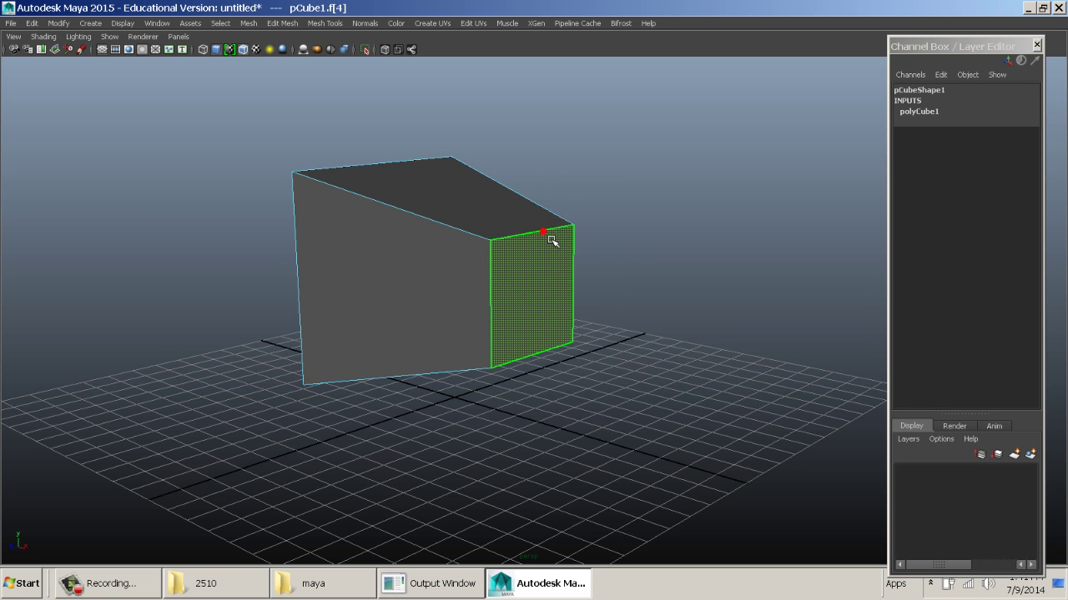
Extrude the scaled-down side face outward into a block extending from the tapered cube.
shift+right_drag(550, 240, 505, 236)
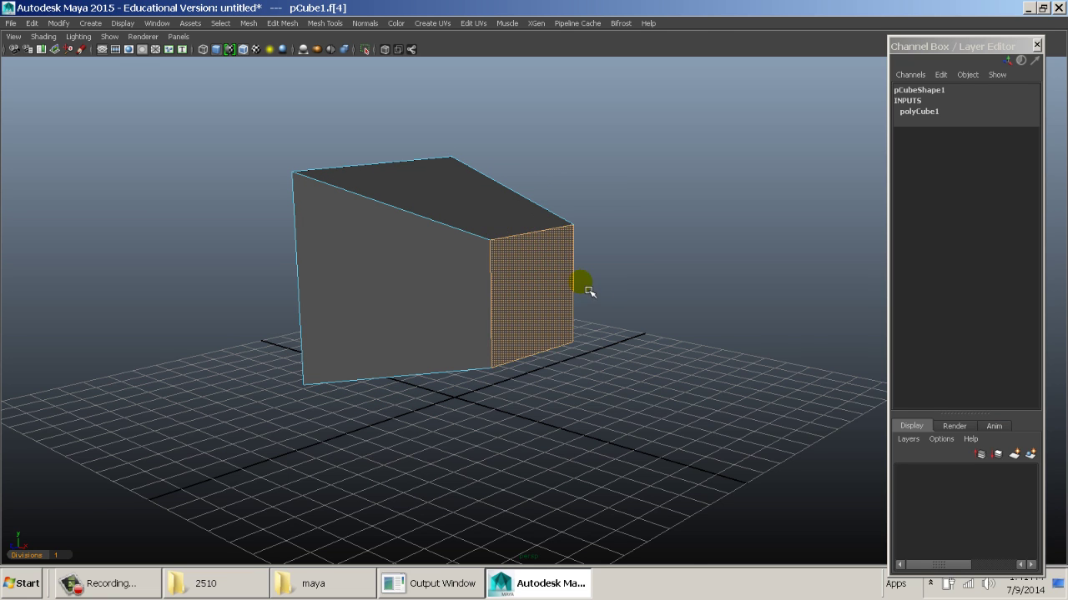
alt+drag(589, 291, 516, 304)
middle_drag(617, 339, 743, 360)
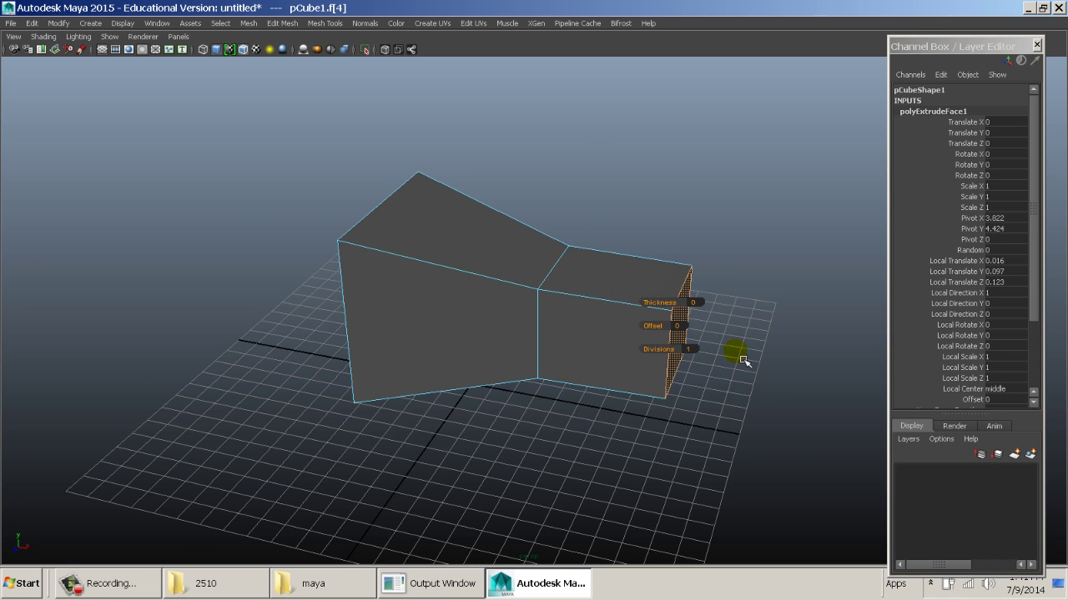
alt+drag(743, 359, 738, 351)
click(743, 313)
alt+middle_drag(743, 312, 663, 315)
Return the extruded mesh to object mode, toggle the full-screen view and reselect the mesh.
click(606, 321)
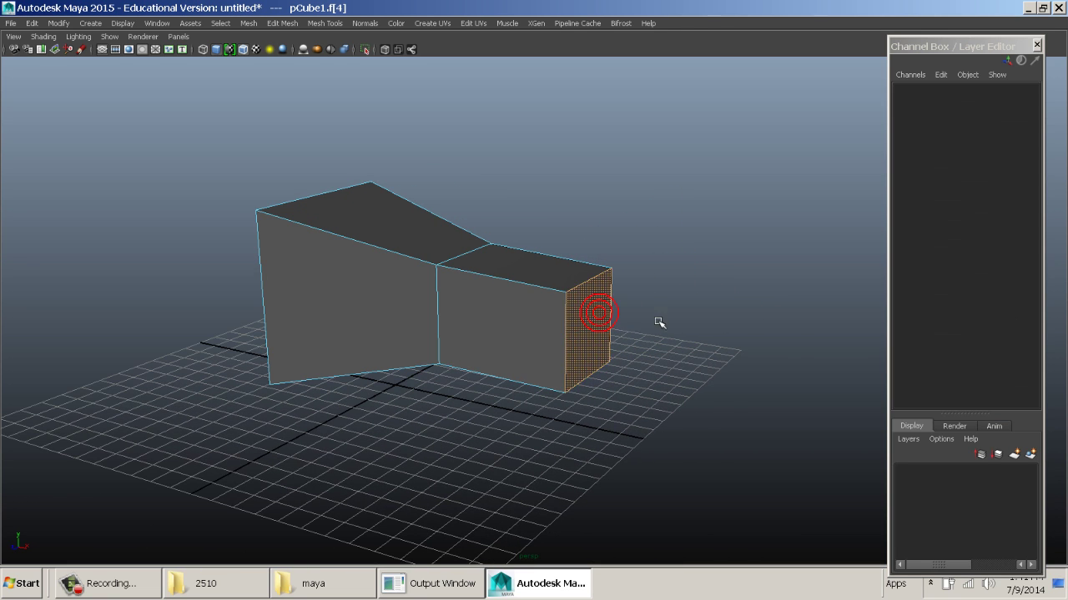
mouse_move(657, 322)
alt+mouse_down()
mouse_move(624, 348)
mouse_move(552, 347)
mouse_move(648, 324)
alt+mouse_up()
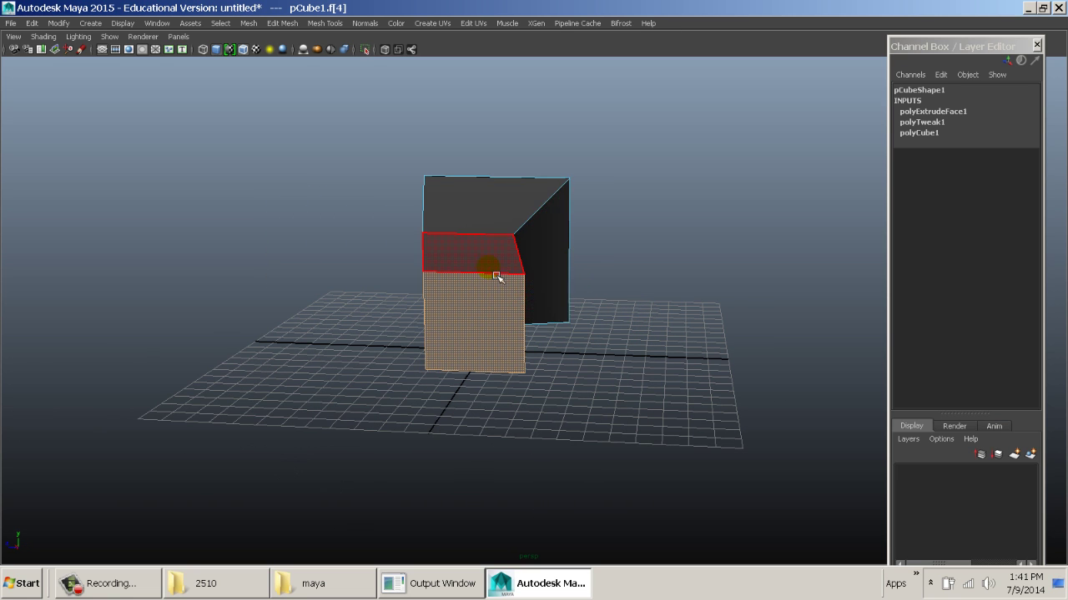
right_drag(489, 266, 505, 238)
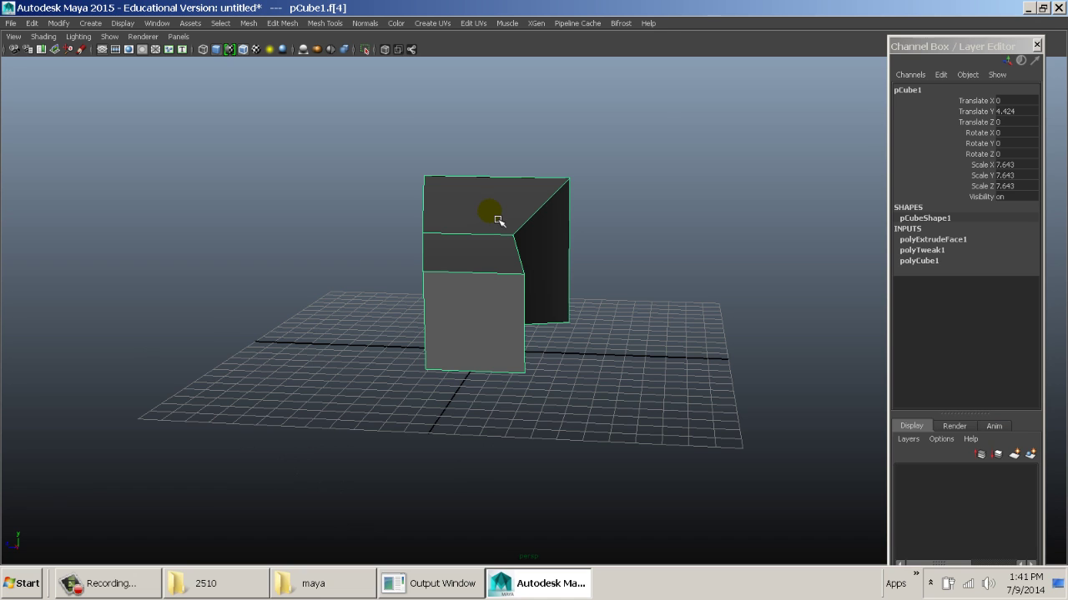
key(ctrl+space)
click(629, 188)
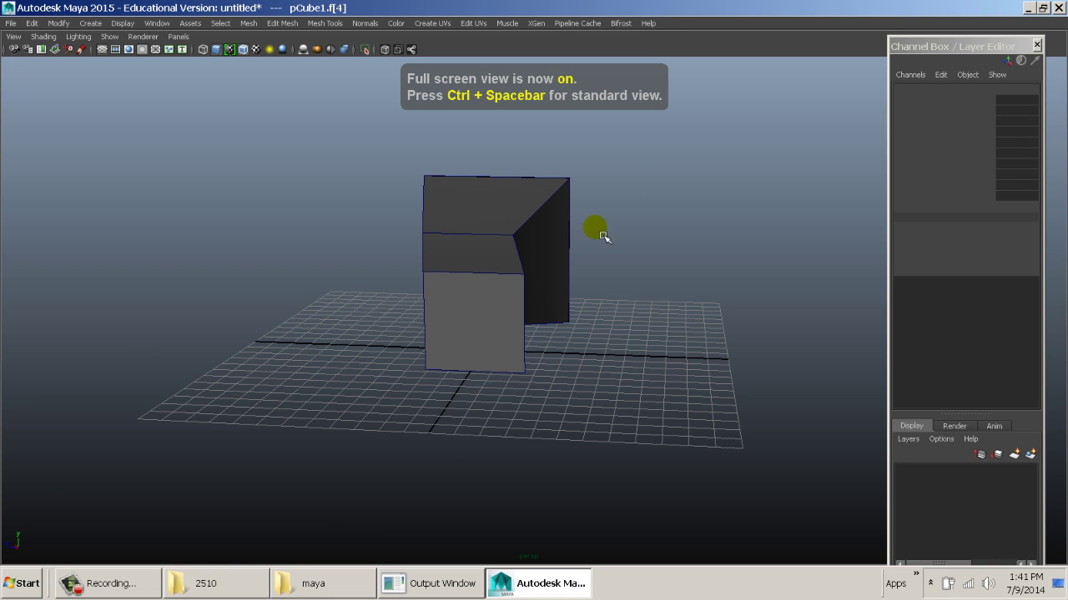
click(557, 240)
alt+drag(743, 281, 544, 279)
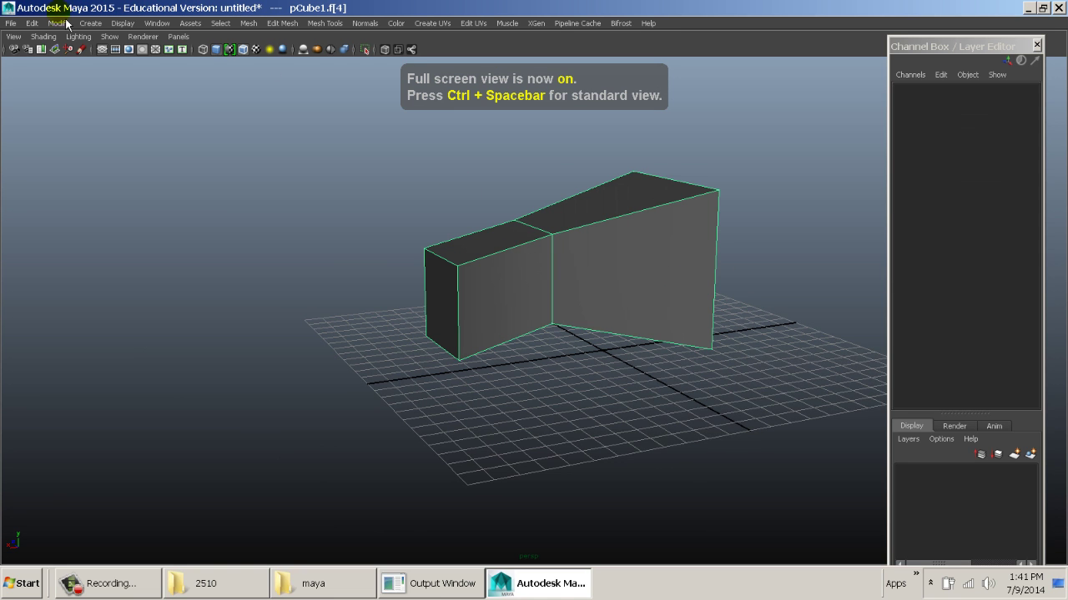
Restore the hidden UI elements and close the Attribute Editor.
click(123, 23)
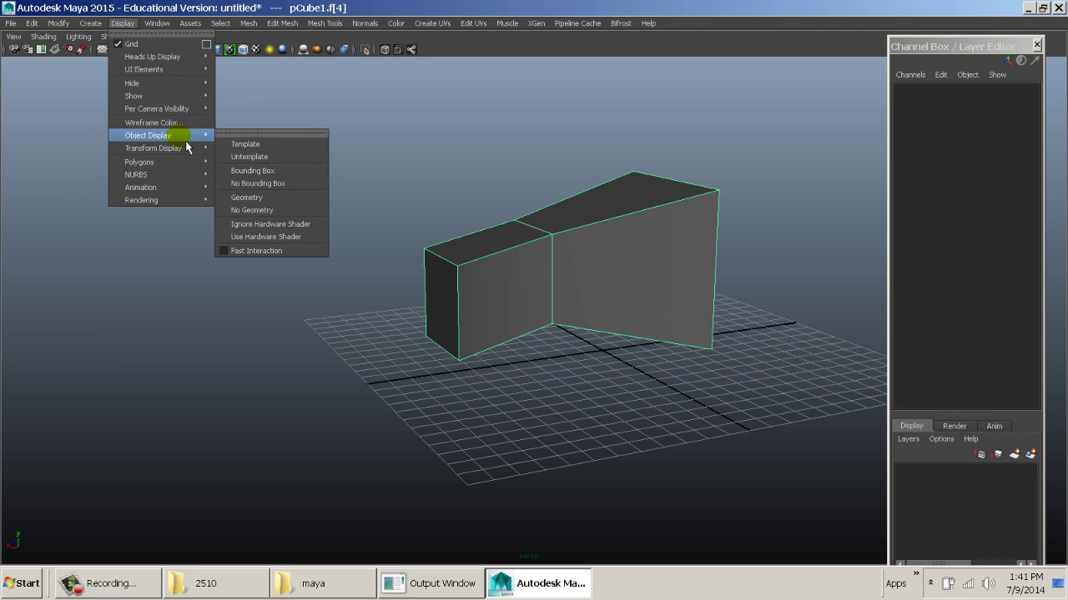
mouse_move(167, 70)
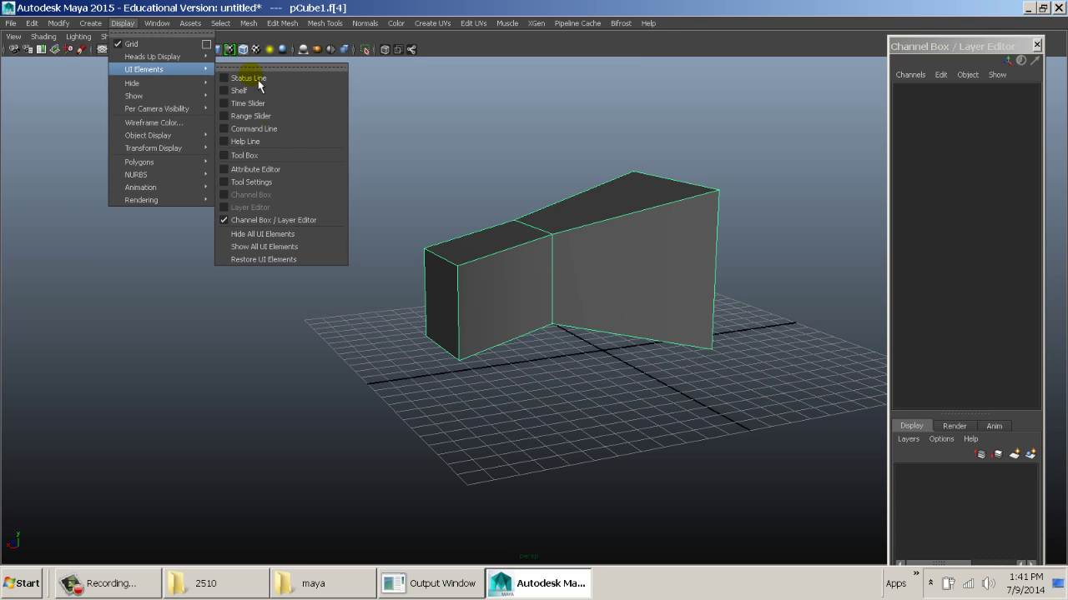
click(271, 259)
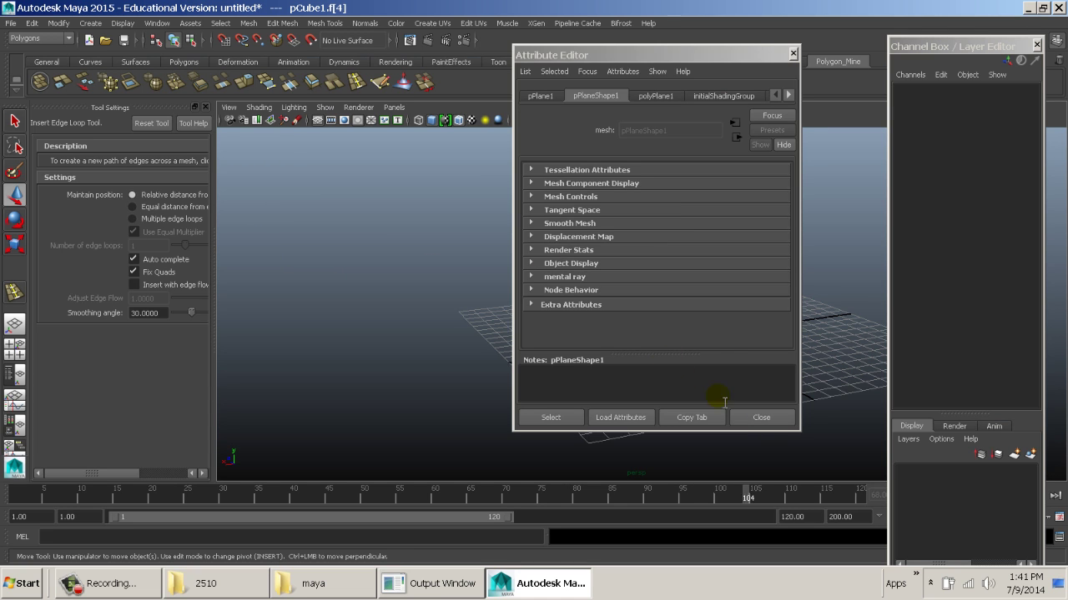
click(761, 417)
alt+drag(739, 350, 634, 350)
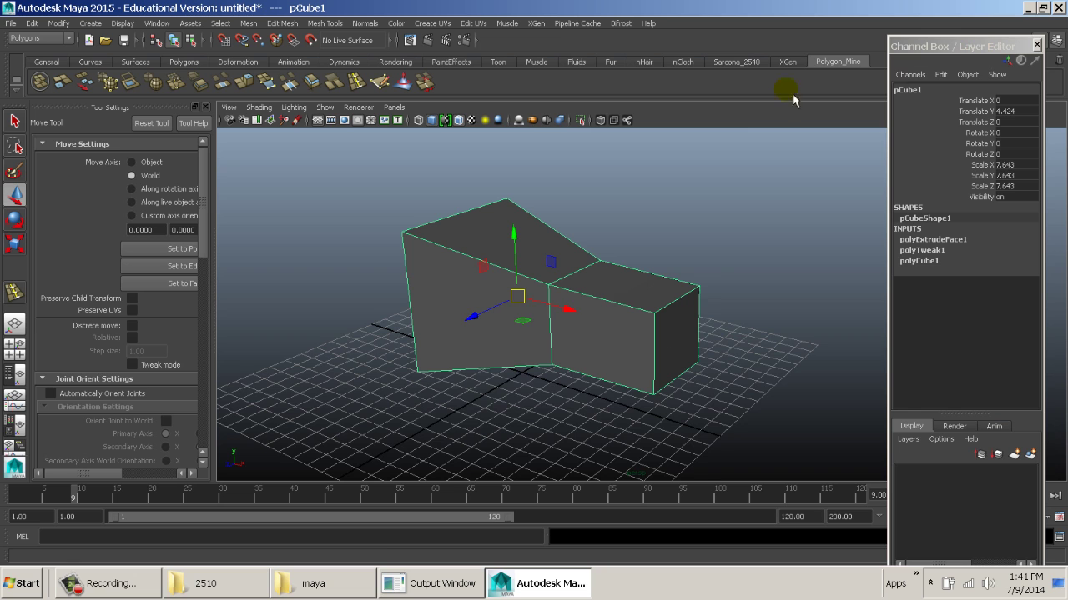
Extrude the end face of the mesh's arm outward by about 7.1 units.
alt+middle_drag(658, 225, 586, 193)
right_drag(584, 251, 586, 279)
click(585, 279)
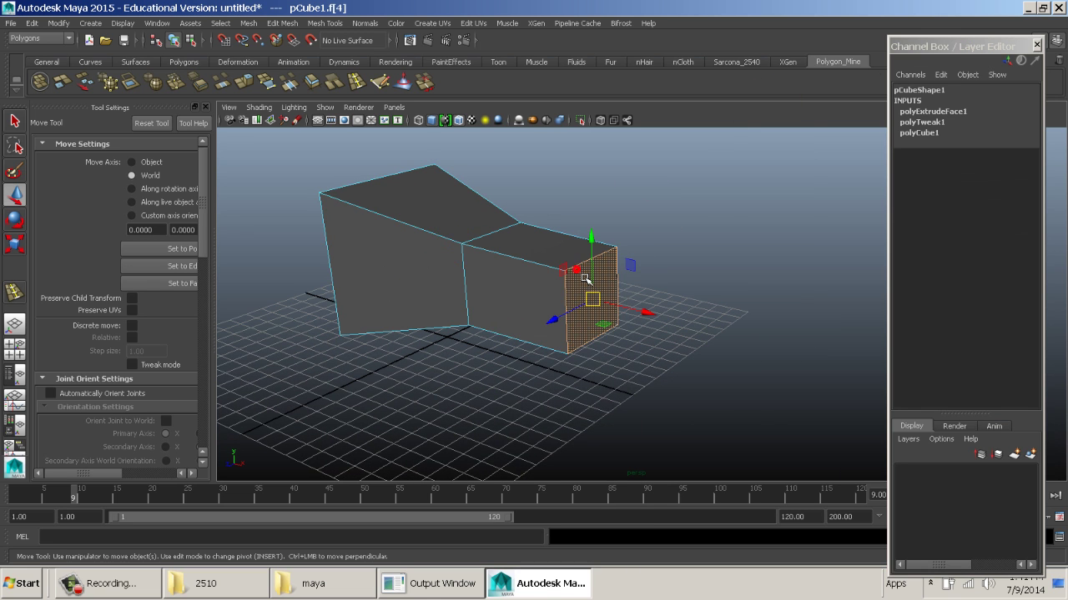
alt+drag(644, 286, 651, 282)
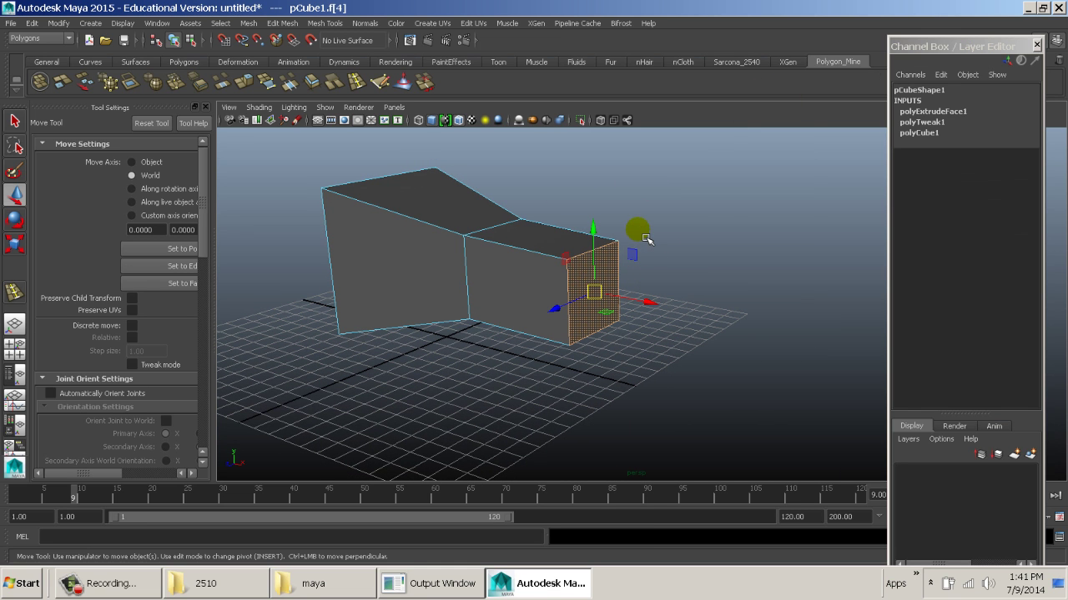
shift+right_drag(644, 239, 579, 241)
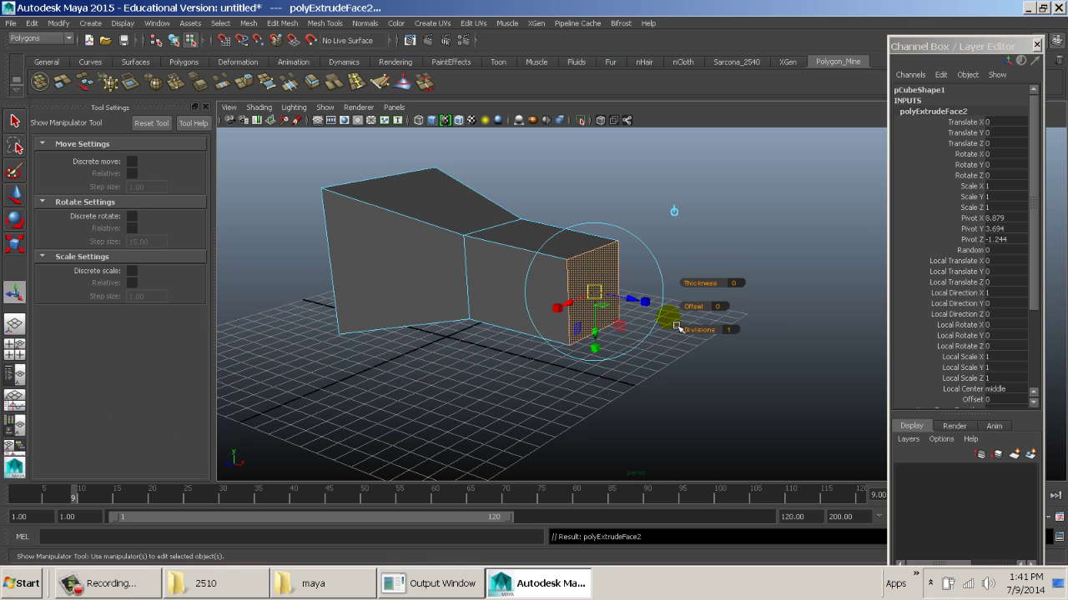
drag(641, 308, 774, 326)
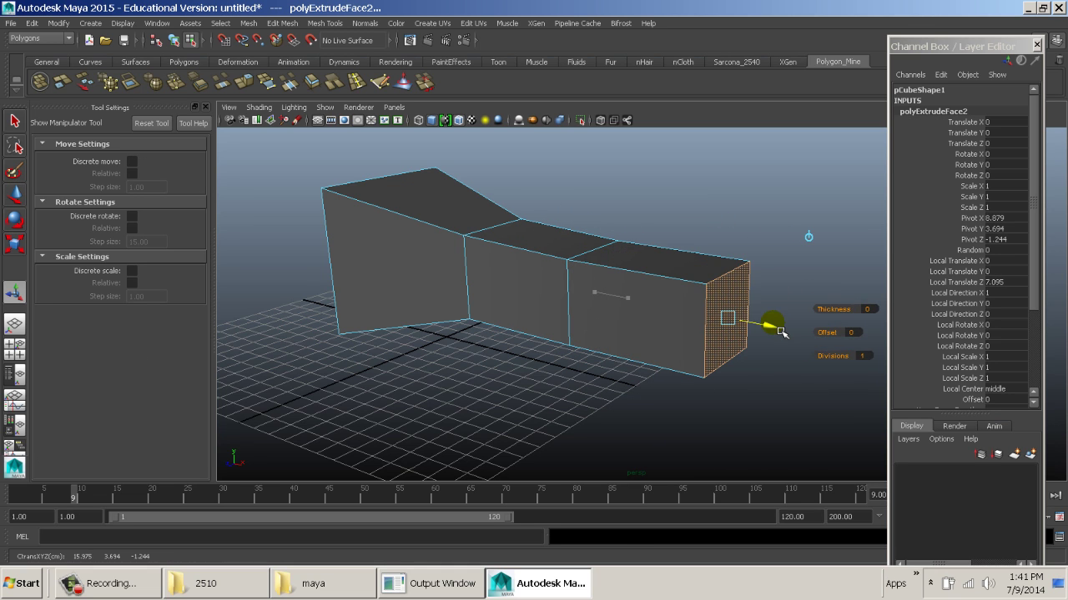
Apply Extrude to the sloped top face of the mesh.
click(484, 219)
alt+drag(484, 219, 591, 331)
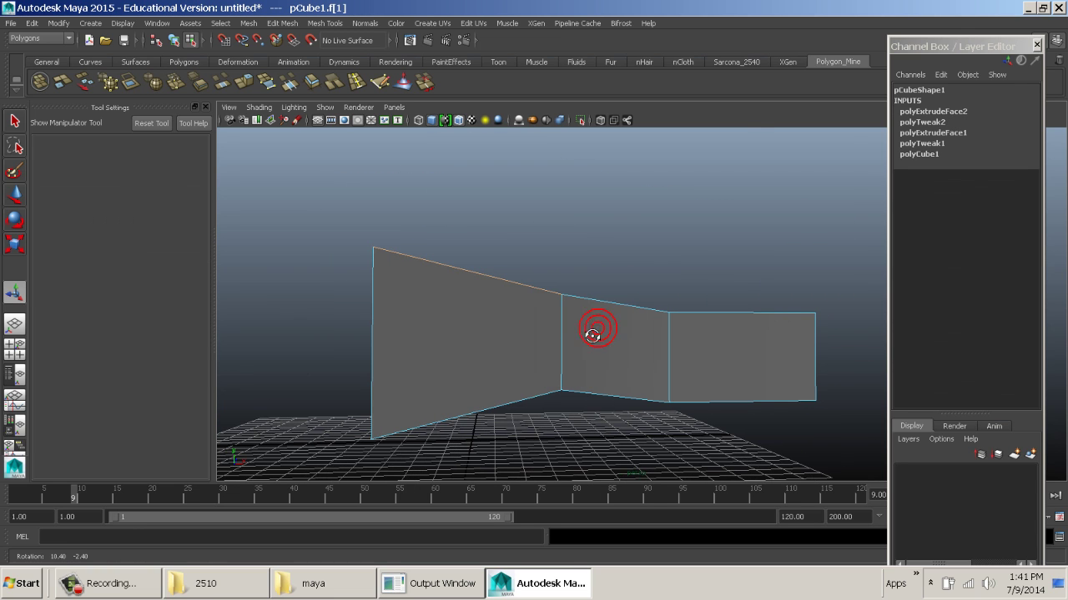
shift+right_drag(551, 250, 487, 250)
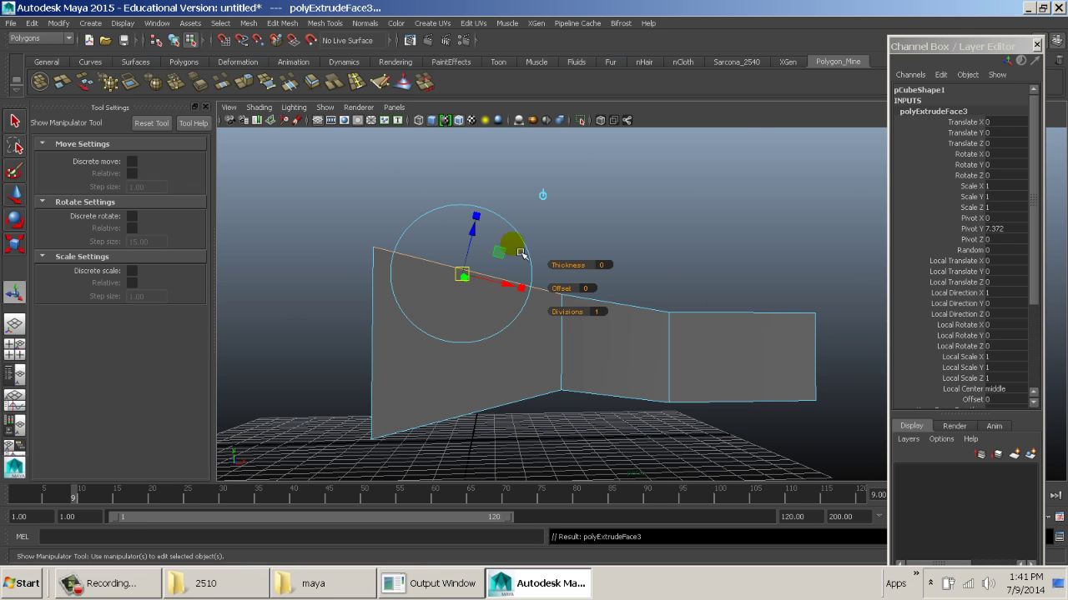
Try pulling the extruded top face in different ways, including about 8.7 units along local Z, and undo each pull.
drag(480, 241, 608, 66)
key(ctrl+z)
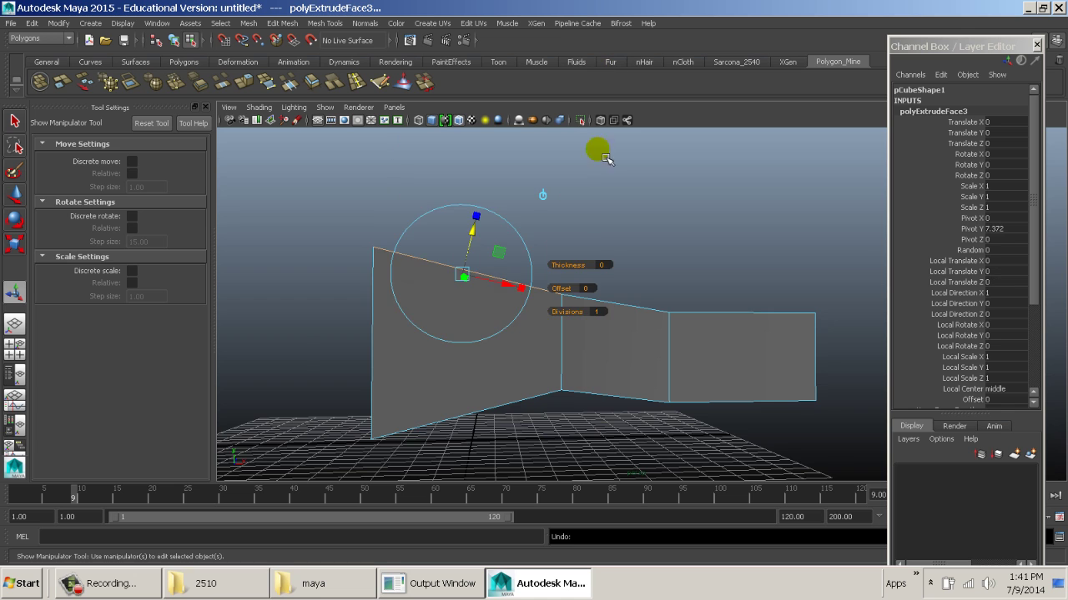
alt+drag(598, 152, 551, 332)
drag(474, 333, 638, 376)
alt+drag(676, 336, 598, 277)
key(ctrl+z)
key(ctrl+z)
key(ctrl+z)
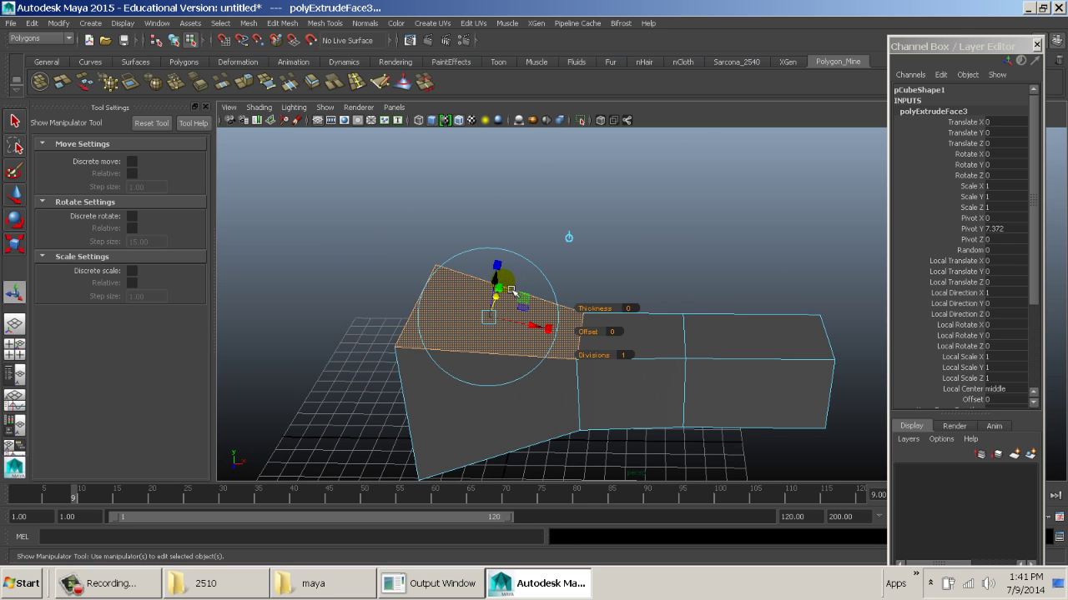
drag(504, 288, 616, 123)
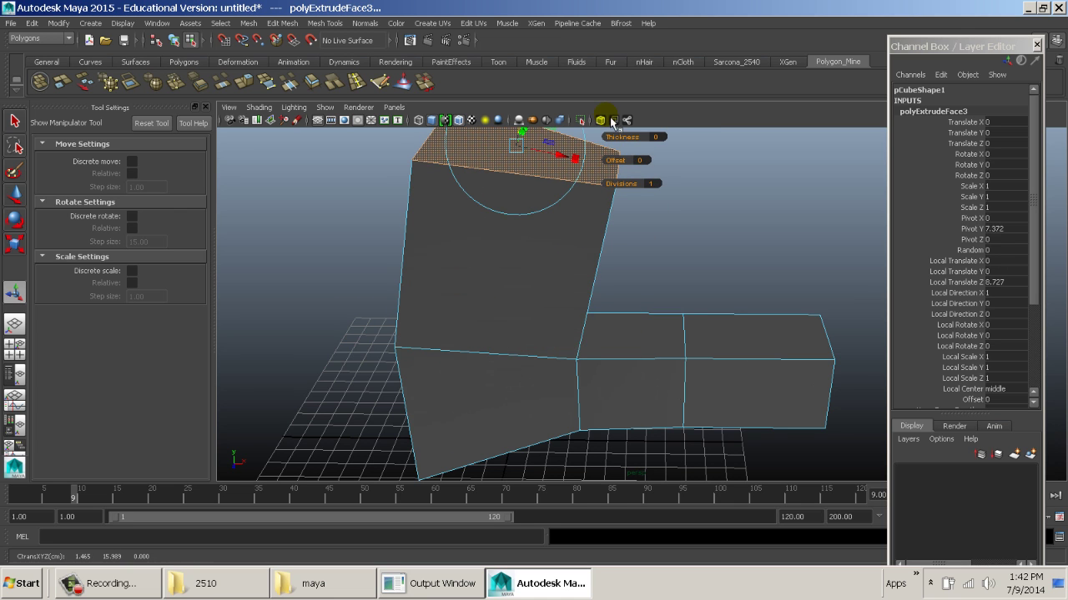
key(ctrl+z)
Inset the extruded top face with an Offset of 0.6 and extrude the inner face down about 0.475 units.
alt+right_drag(573, 298, 737, 328)
alt+drag(736, 328, 663, 315)
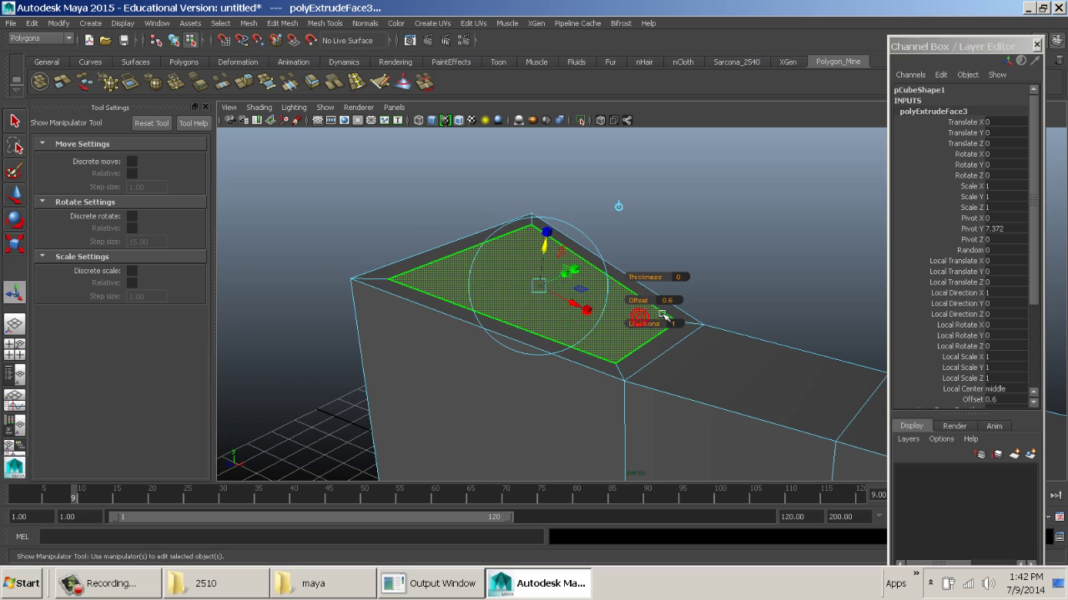
shift+right_click(572, 200)
shift+right_drag(535, 208, 535, 208)
drag(548, 267, 551, 260)
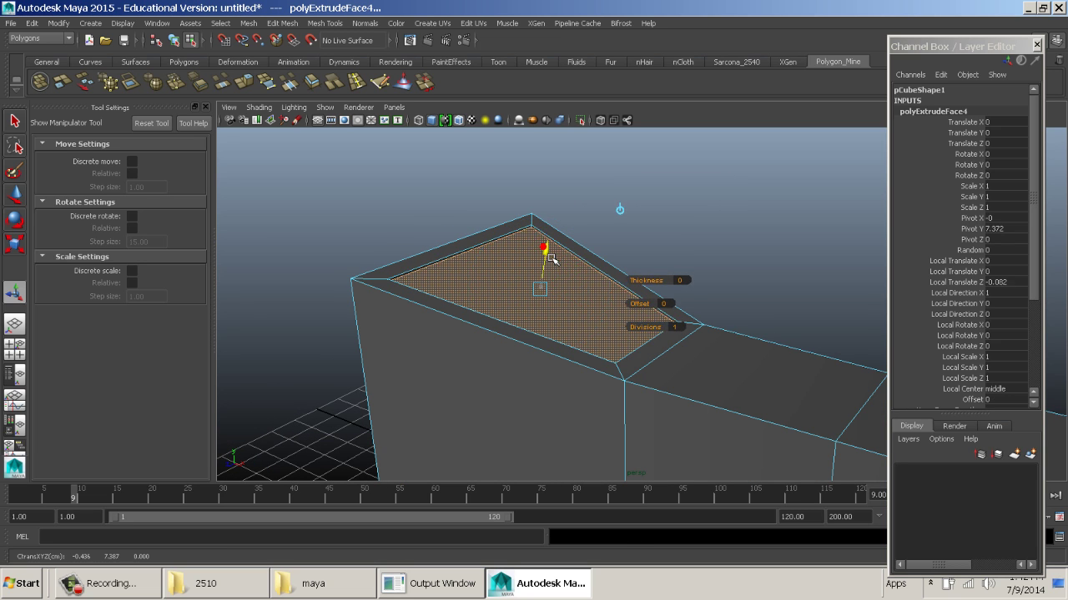
Extrude the recessed face with an Offset of 0.4, and extrude the inner face upward about 0.37 units.
shift+right_click(550, 265)
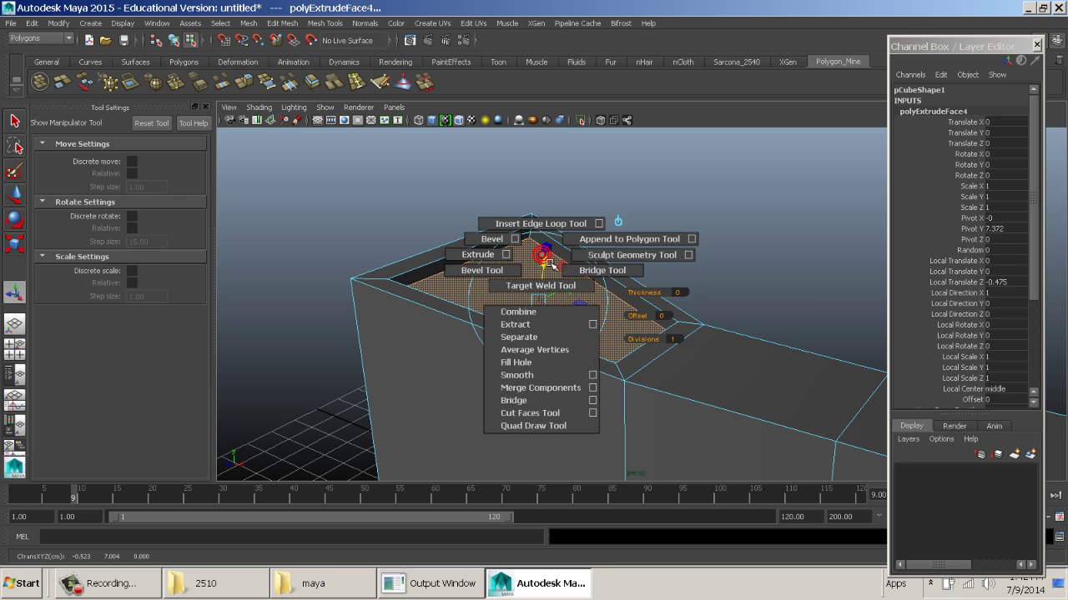
click(481, 262)
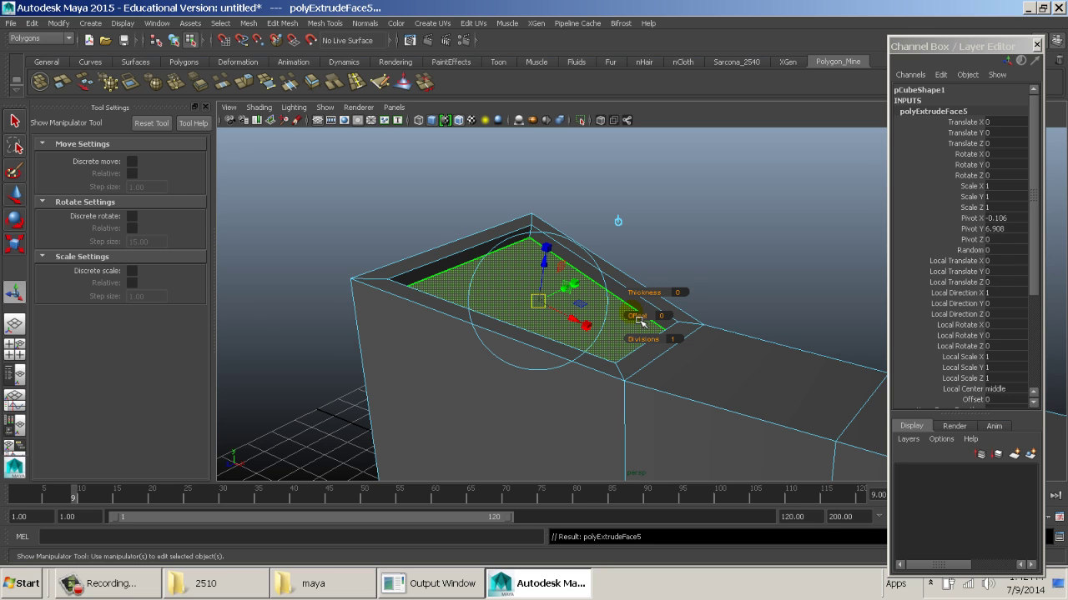
drag(640, 321, 644, 329)
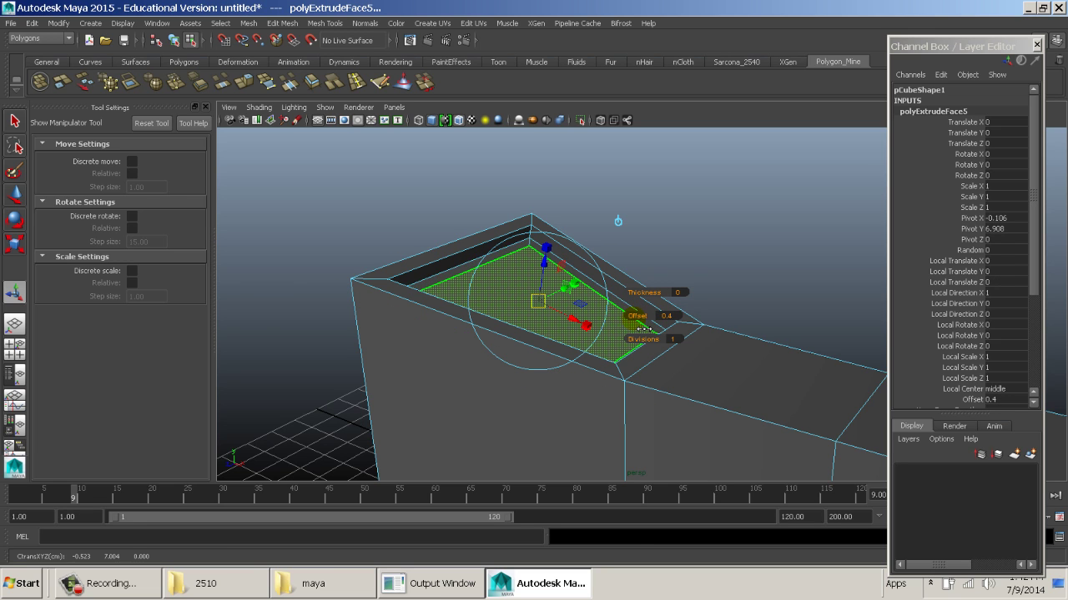
shift+right_click(559, 266)
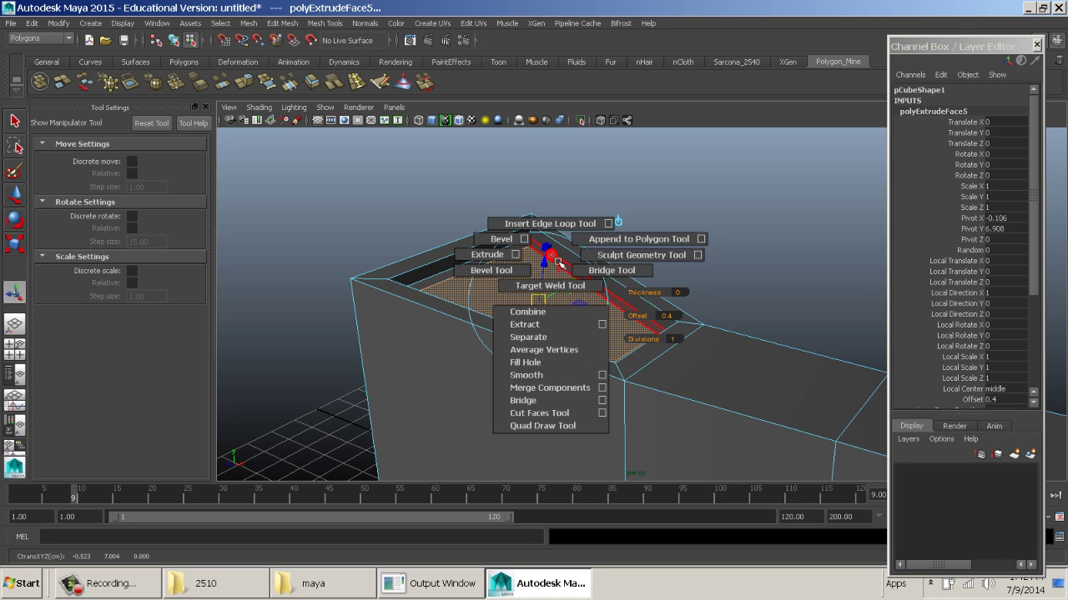
shift+right_drag(500, 263, 497, 261)
drag(549, 270, 658, 255)
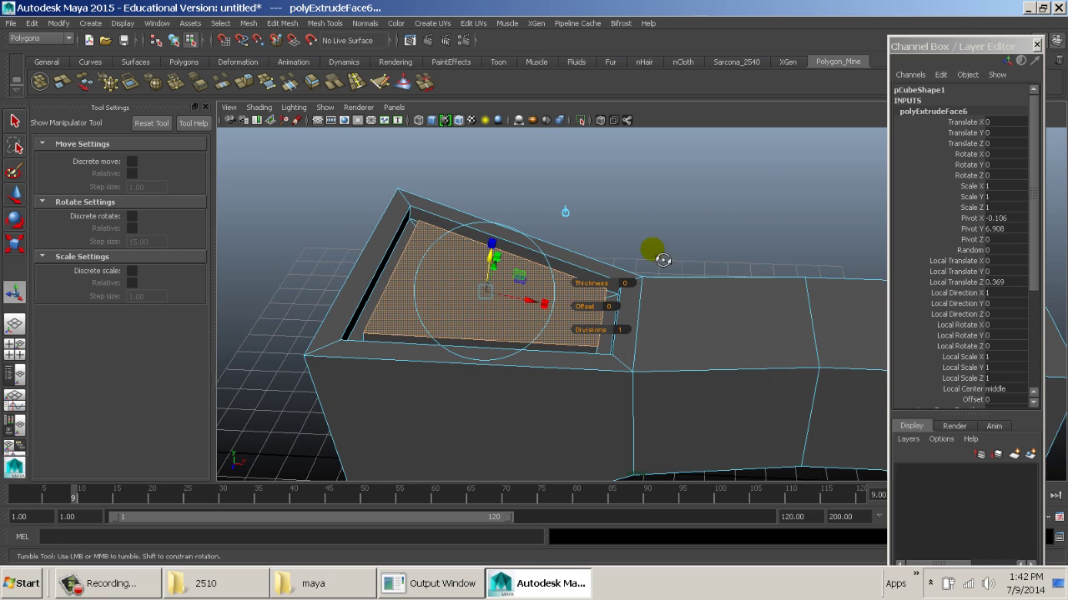
Extrude the arm's end face with a Thickness of 6.8 and six divisions, and return to object mode.
alt+right_drag(659, 256, 499, 261)
alt+drag(499, 261, 609, 282)
click(610, 281)
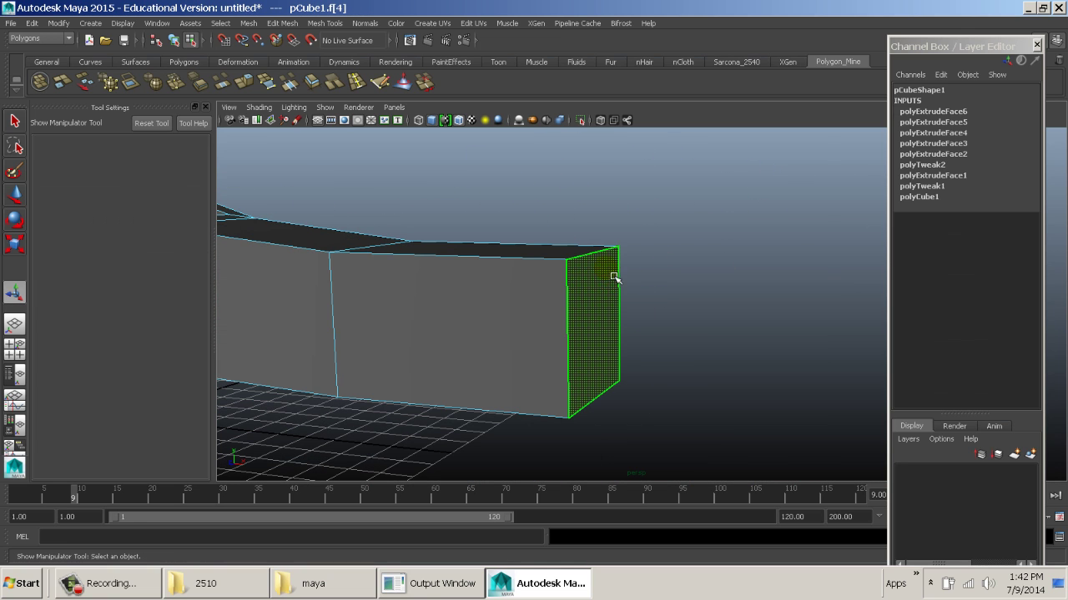
shift+right_click(610, 286)
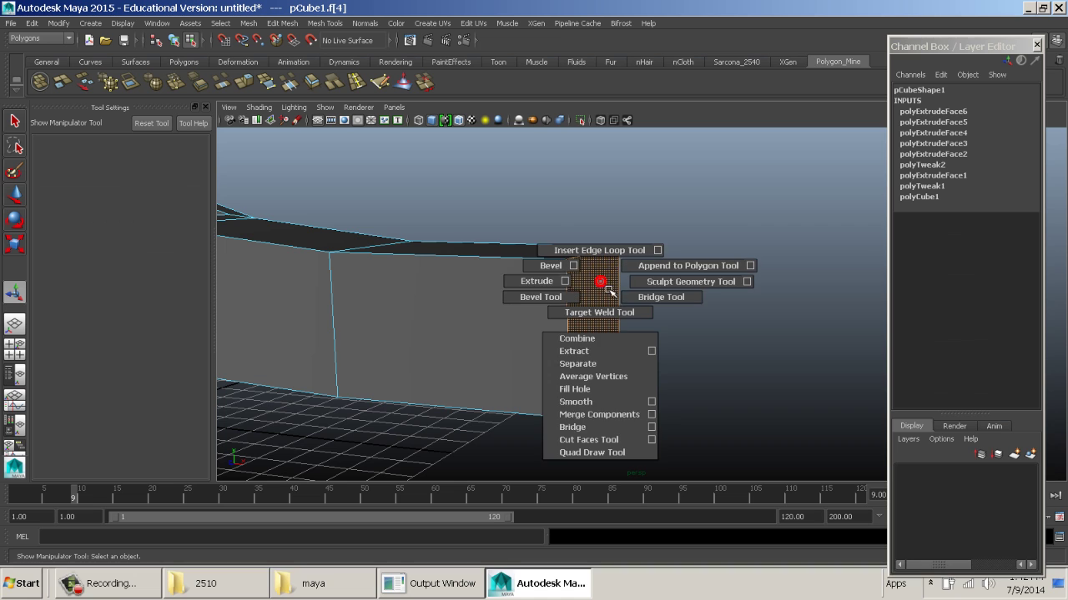
click(539, 283)
mouse_move(717, 331)
mouse_down()
mouse_move(758, 332)
mouse_move(721, 335)
mouse_move(741, 370)
mouse_move(722, 303)
mouse_move(722, 333)
mouse_up()
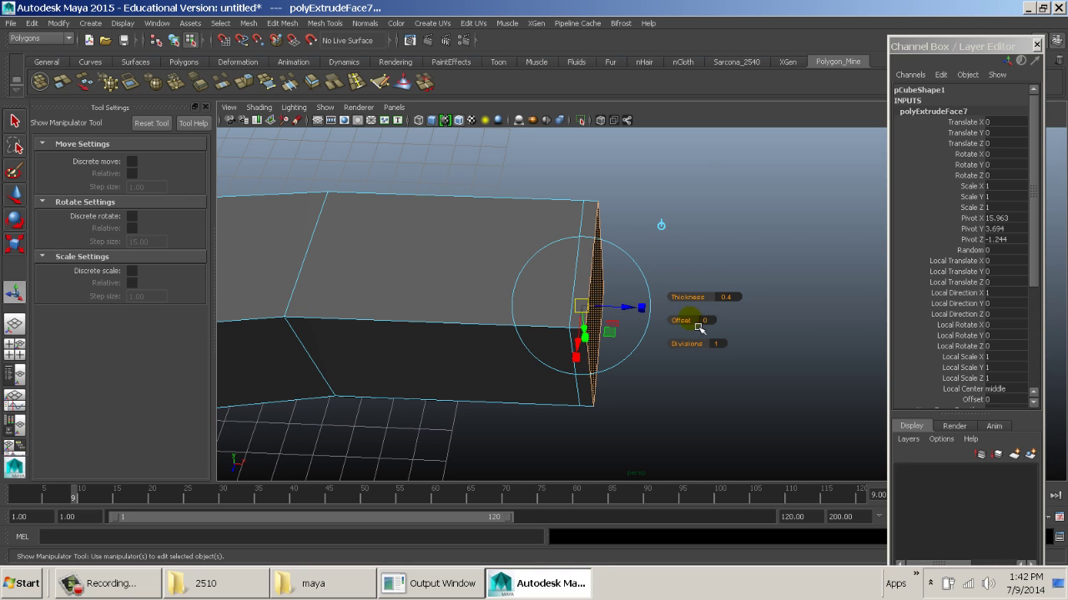
drag(711, 303, 747, 309)
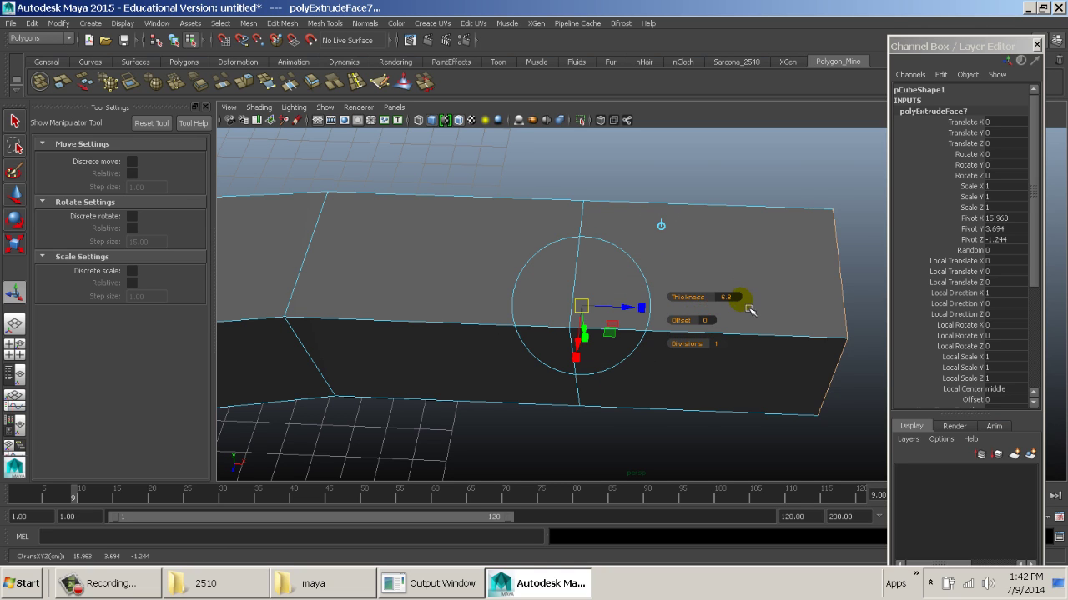
alt+middle_drag(746, 309, 686, 261)
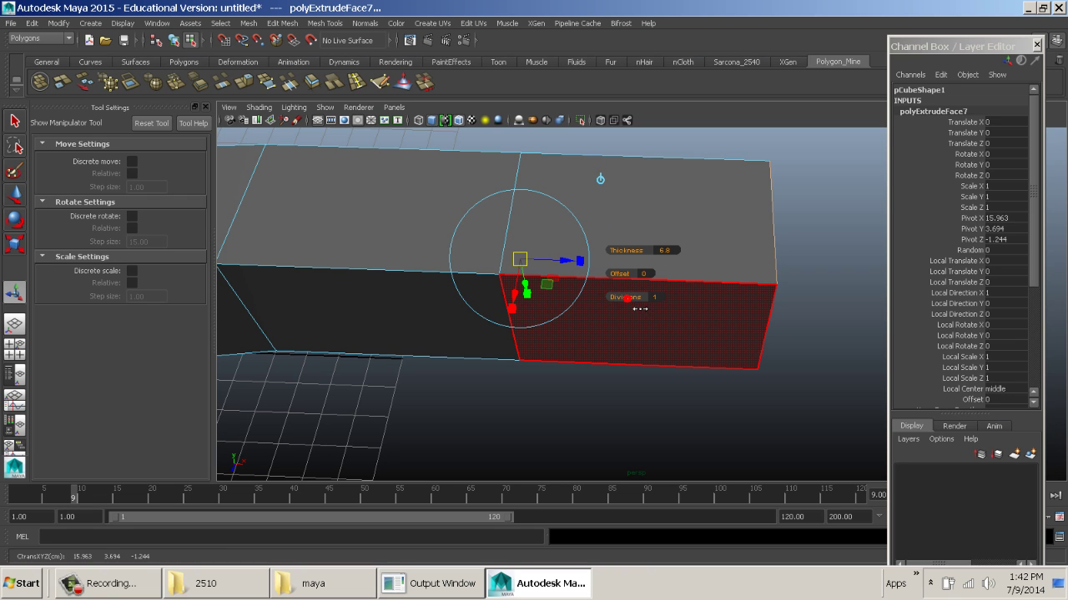
drag(639, 309, 551, 284)
key(F8)
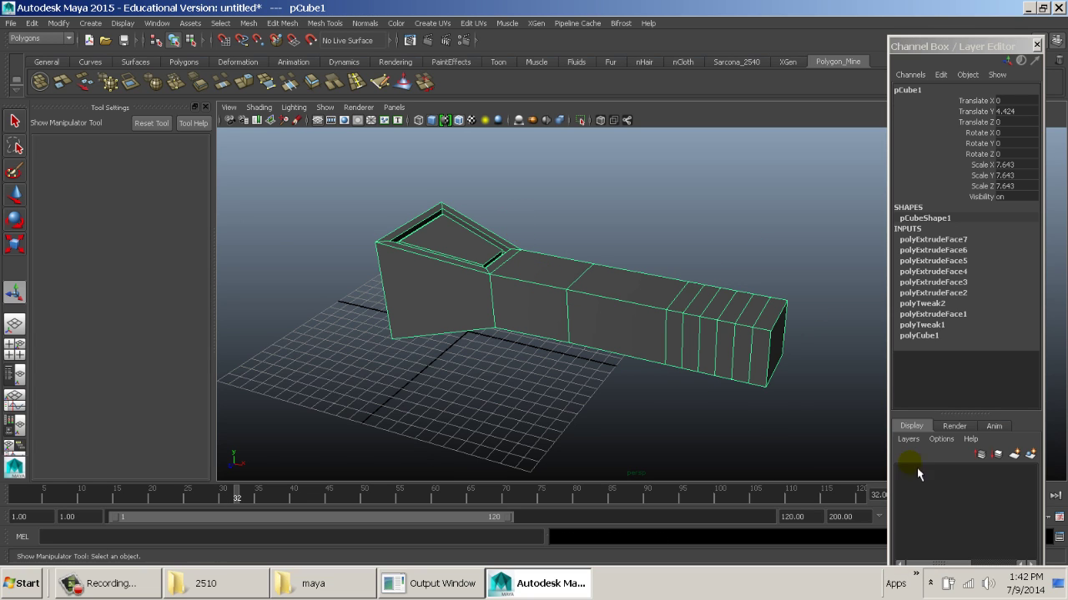
Use the Bevel Tool to bevel the upper side edge of the arm section next to the head.
shift+right_click(511, 234)
shift+right_click(548, 270)
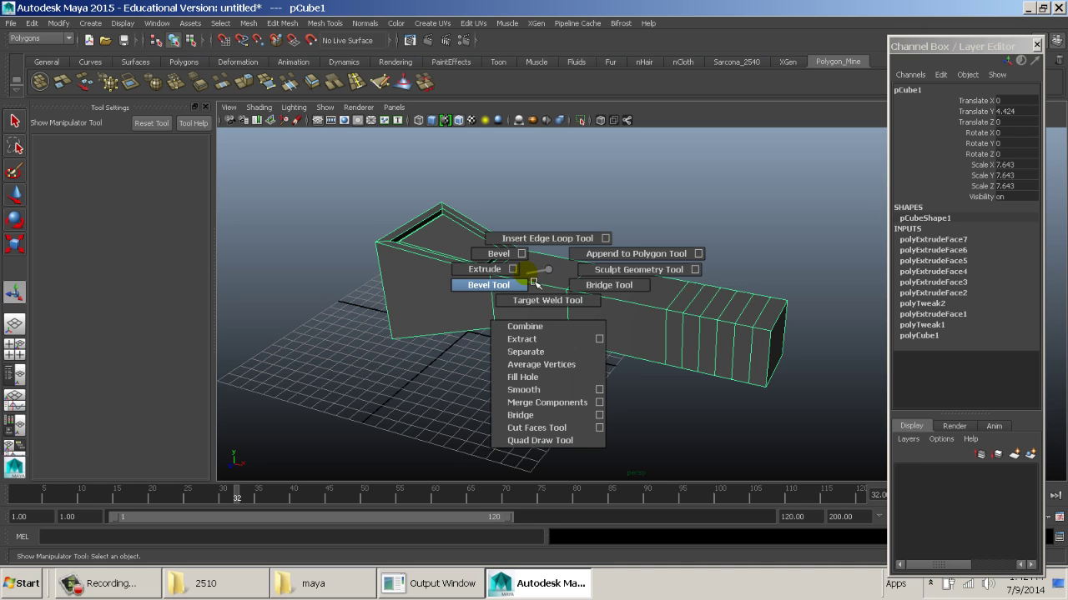
click(532, 285)
alt+right_drag(555, 261, 534, 305)
click(534, 305)
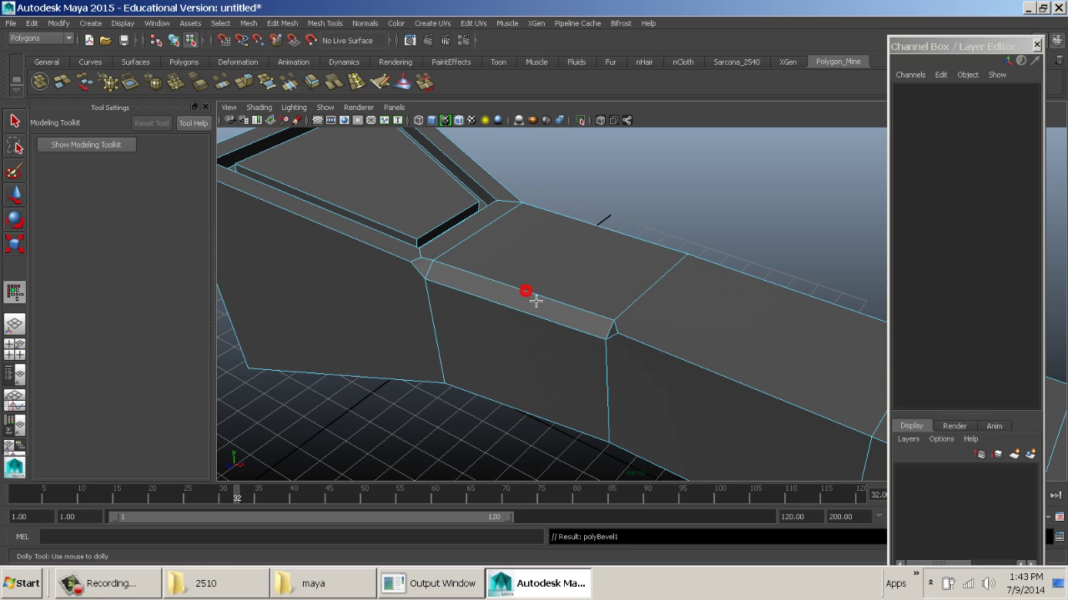
Bevel the border edges of the arm's end face with an offset of about 0.57.
alt+right_drag(732, 300, 670, 291)
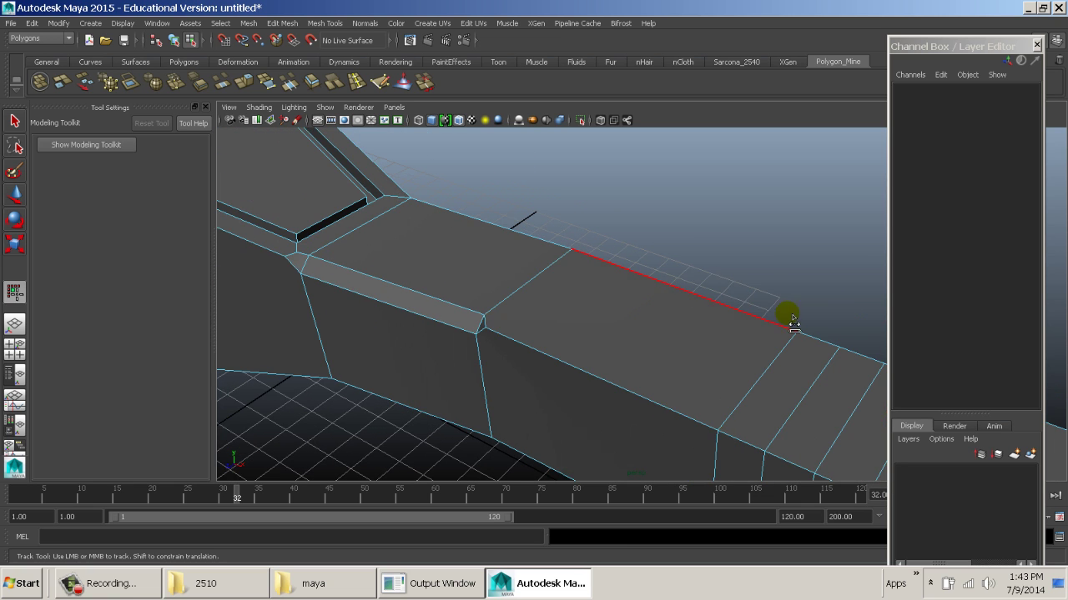
alt+drag(788, 315, 707, 315)
alt+middle_drag(707, 316, 576, 291)
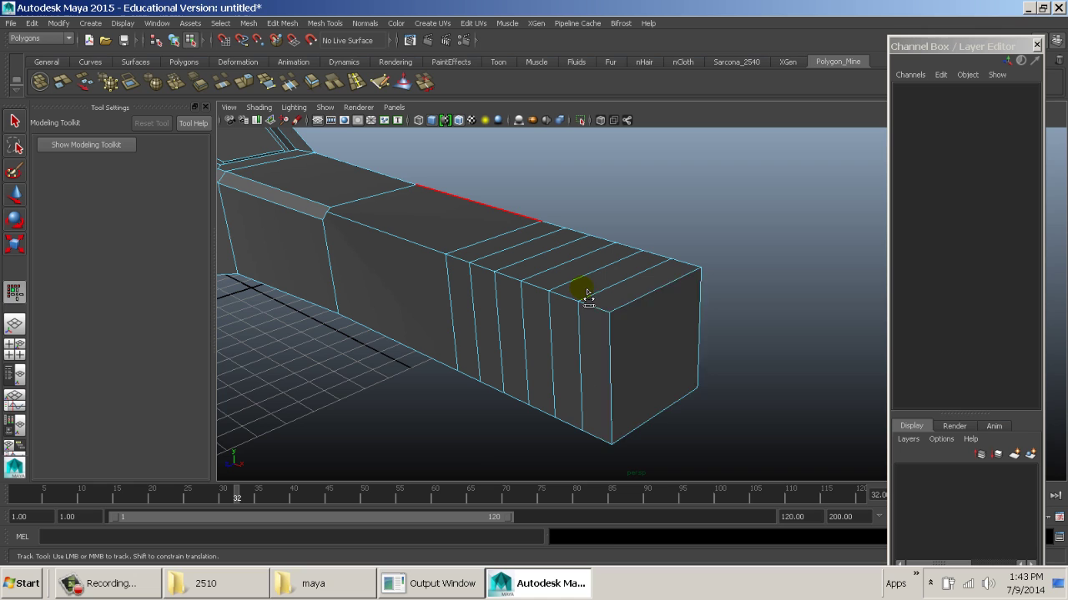
click(665, 331)
middle_drag(665, 330, 684, 357)
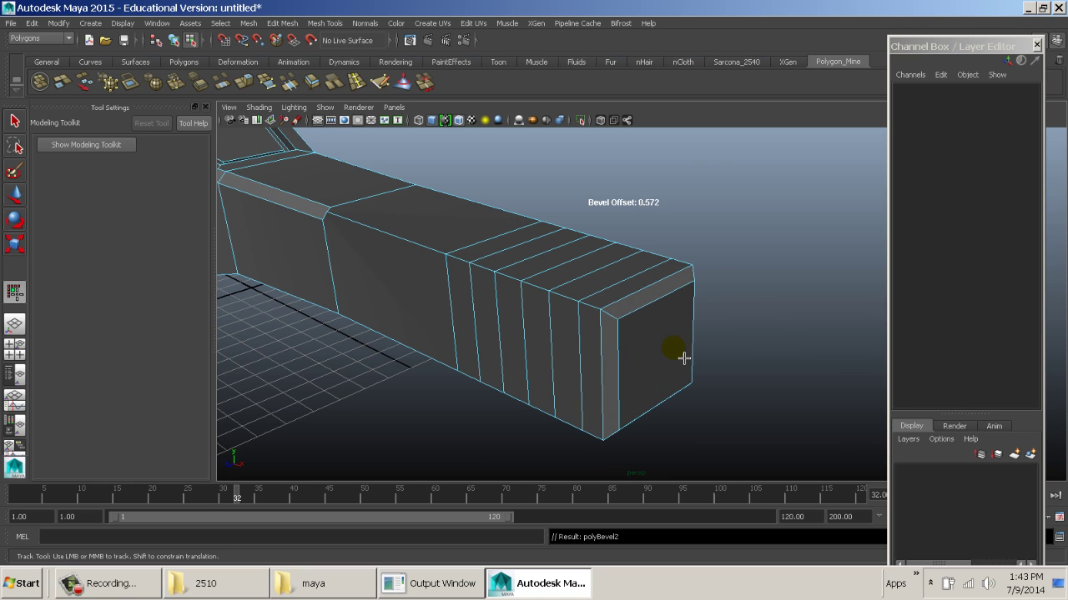
Bevel the upper side edges along the arm's divided section and the border edges of the large middle side face.
click(568, 307)
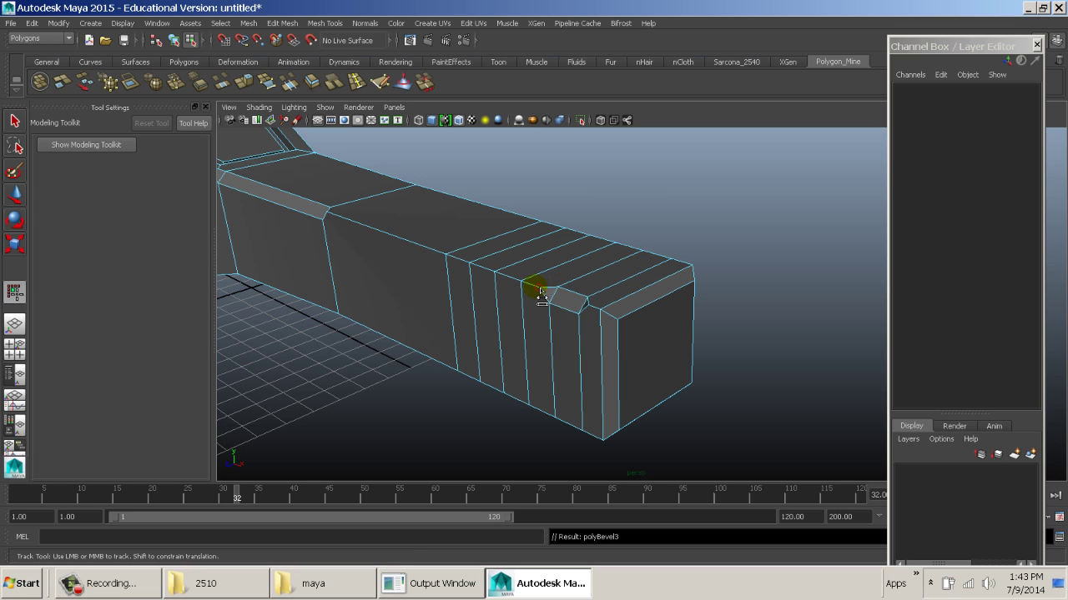
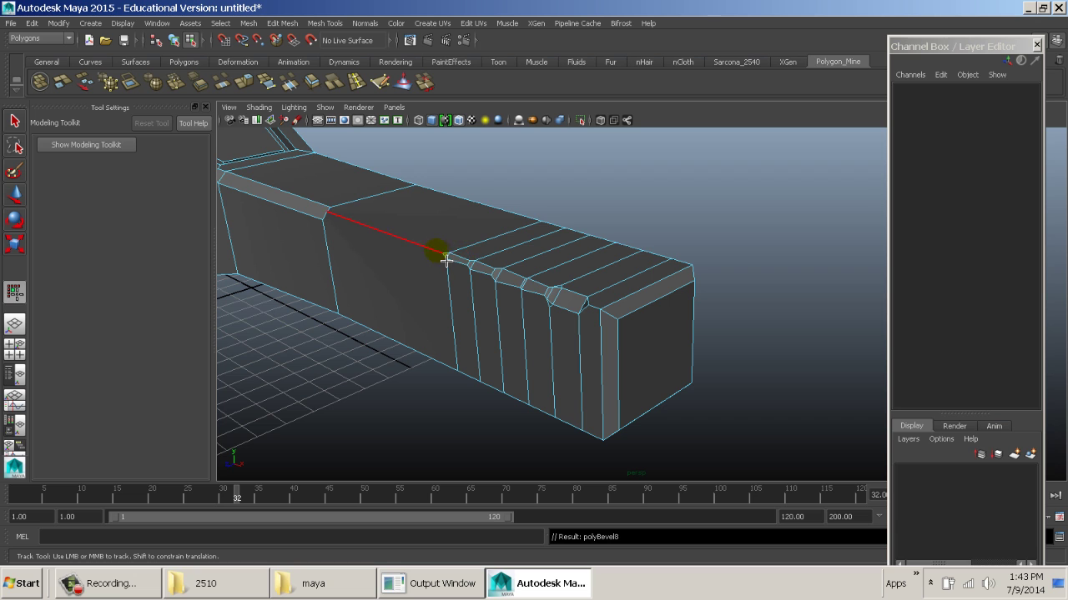
drag(484, 228, 474, 233)
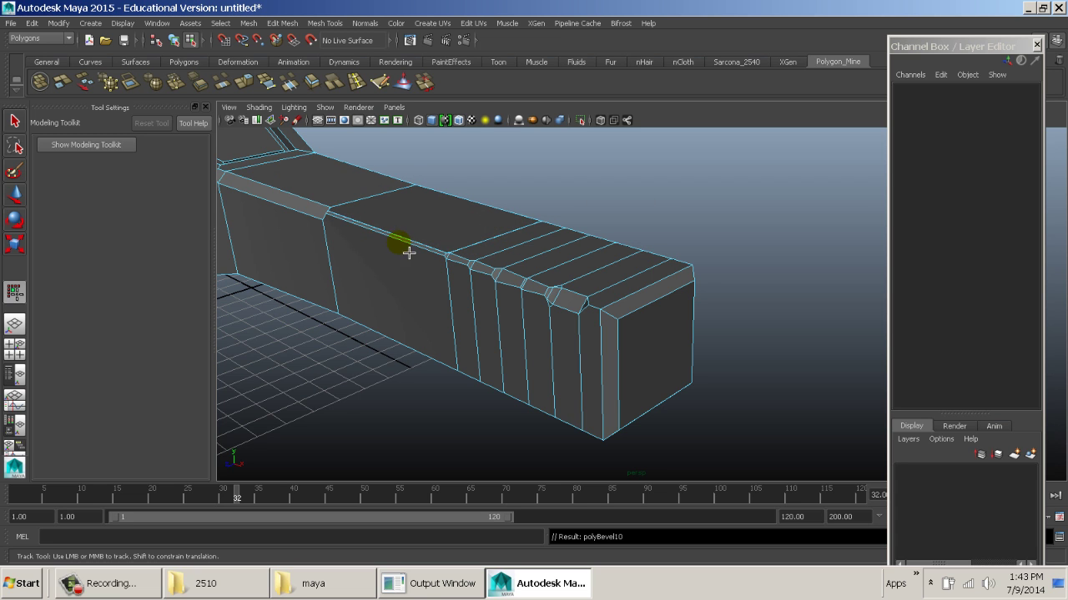
drag(409, 252, 558, 331)
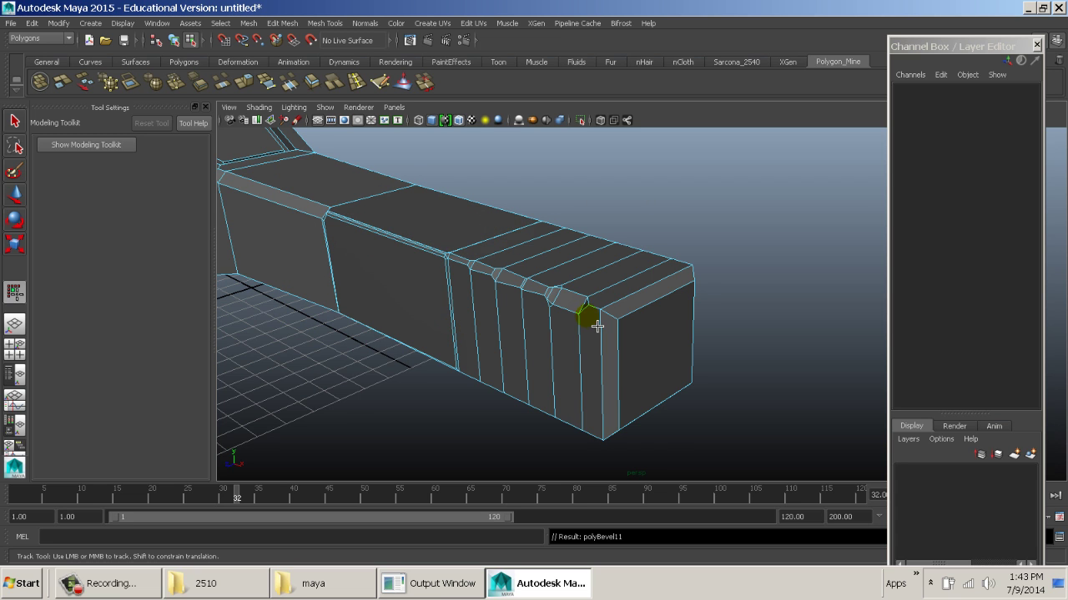
Select the edges of the head and the adjoining arm section, and apply Bevel to them.
alt+middle_drag(597, 326, 557, 164)
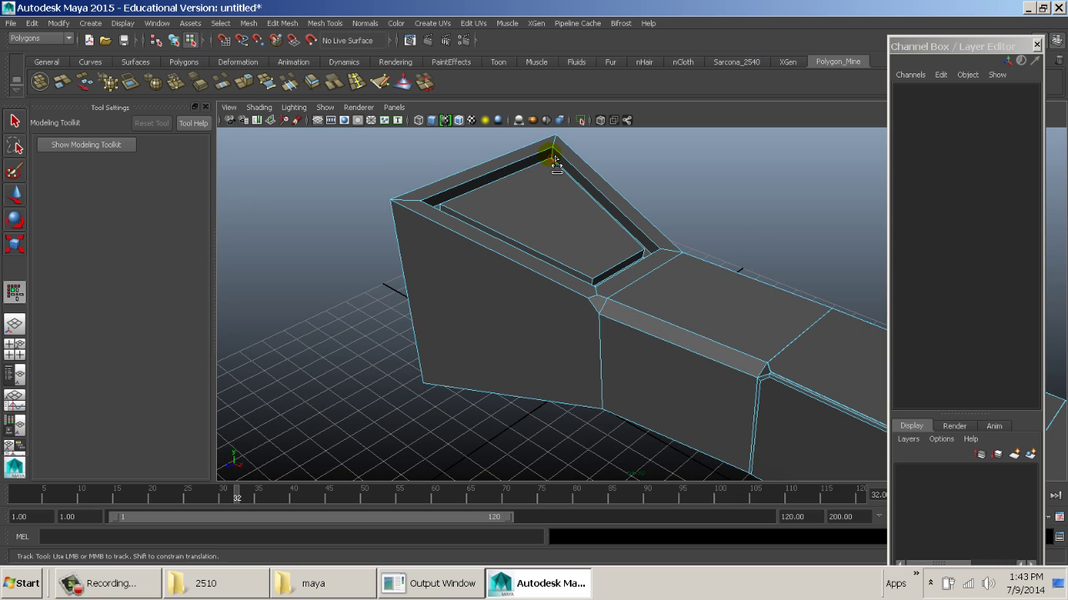
right_click(517, 187)
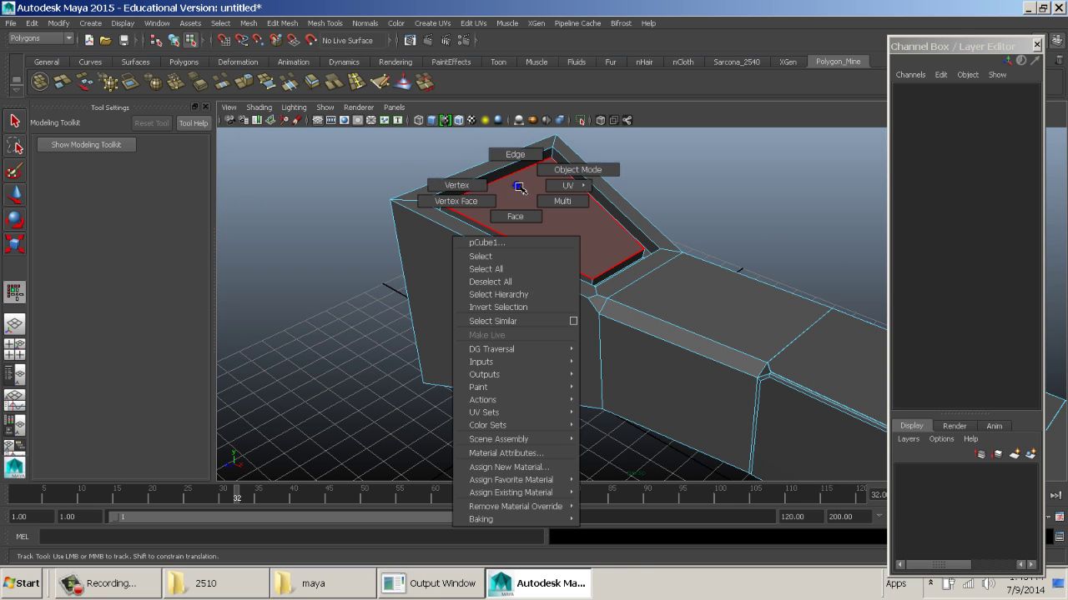
click(515, 155)
click(503, 178)
alt+drag(503, 178, 465, 353)
click(442, 372)
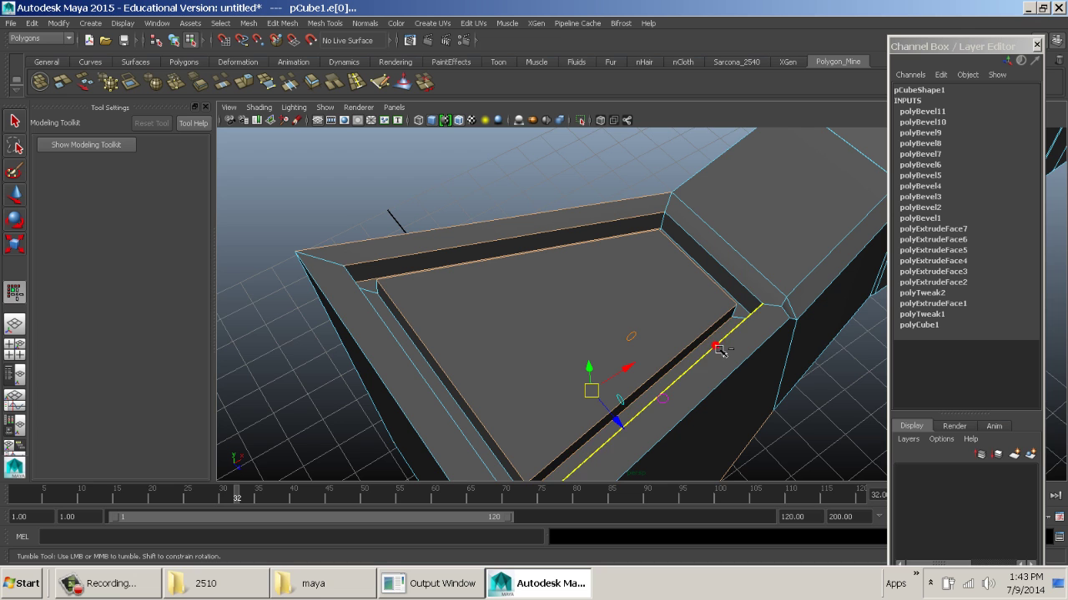
alt+drag(789, 357, 692, 262)
drag(389, 214, 754, 513)
alt+middle_drag(726, 388, 642, 362)
alt+right_drag(638, 361, 567, 341)
alt+middle_drag(625, 215, 630, 204)
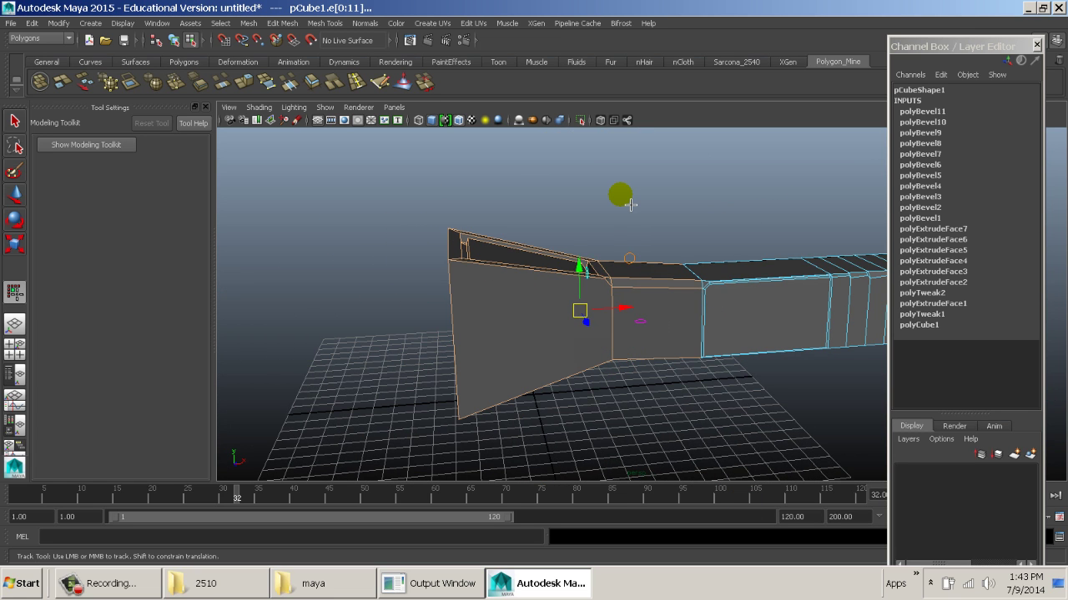
shift+right_drag(631, 204, 572, 181)
Set the new bevel's Fraction to 1 and leave component mode.
alt+right_drag(676, 253, 708, 286)
click(930, 110)
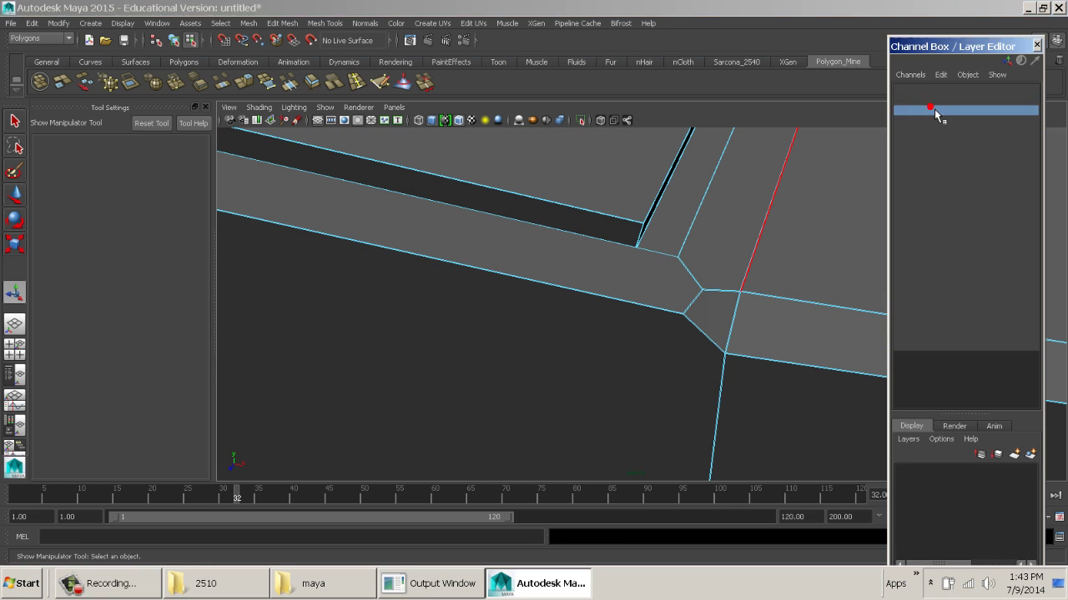
click(967, 133)
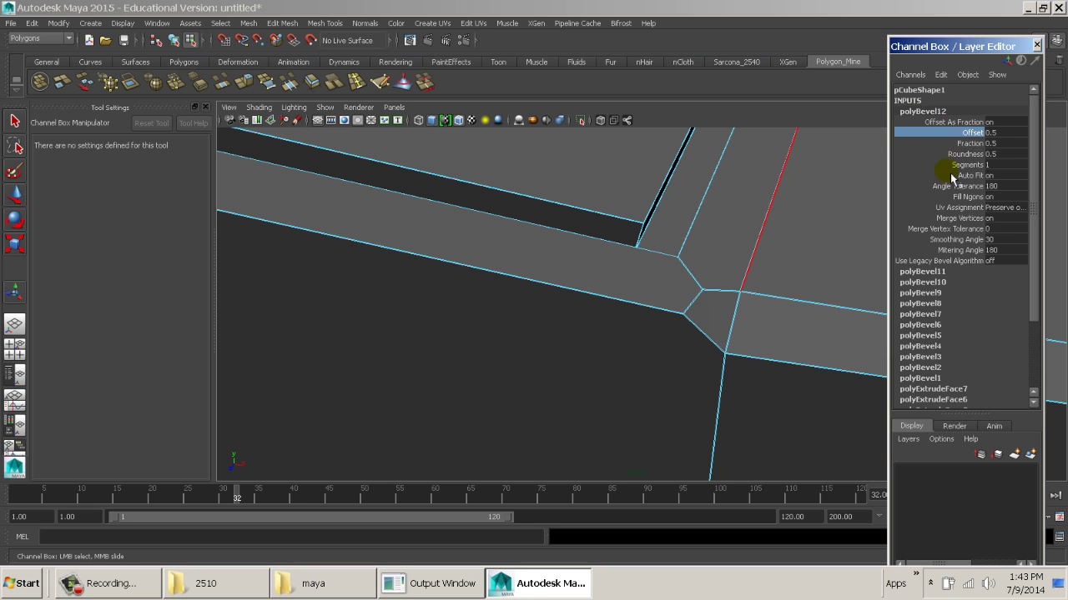
click(966, 142)
middle_drag(769, 157, 707, 167)
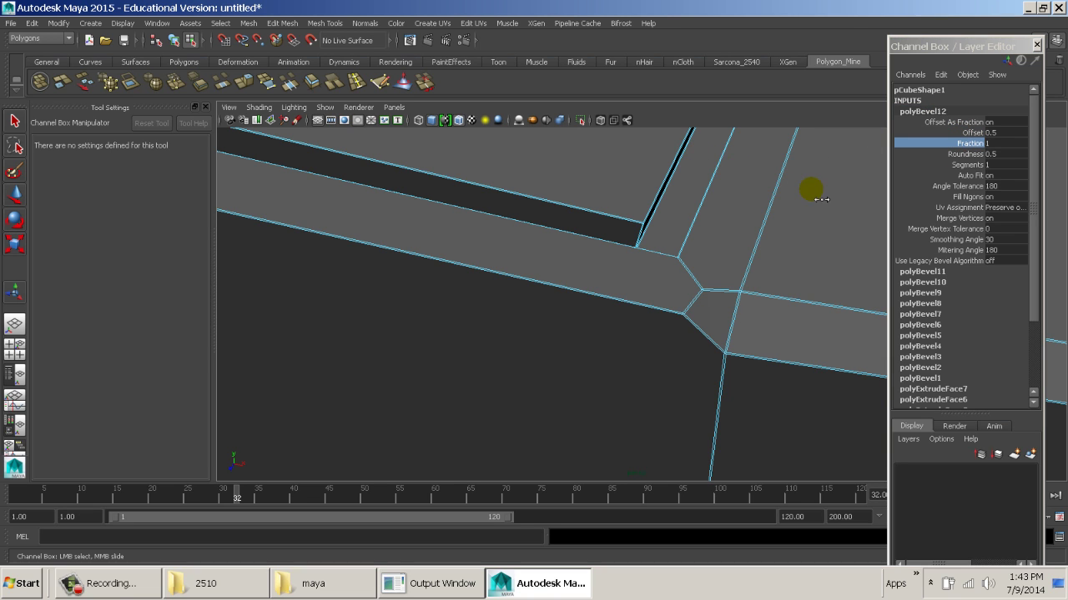
middle_drag(812, 190, 745, 250)
click(949, 165)
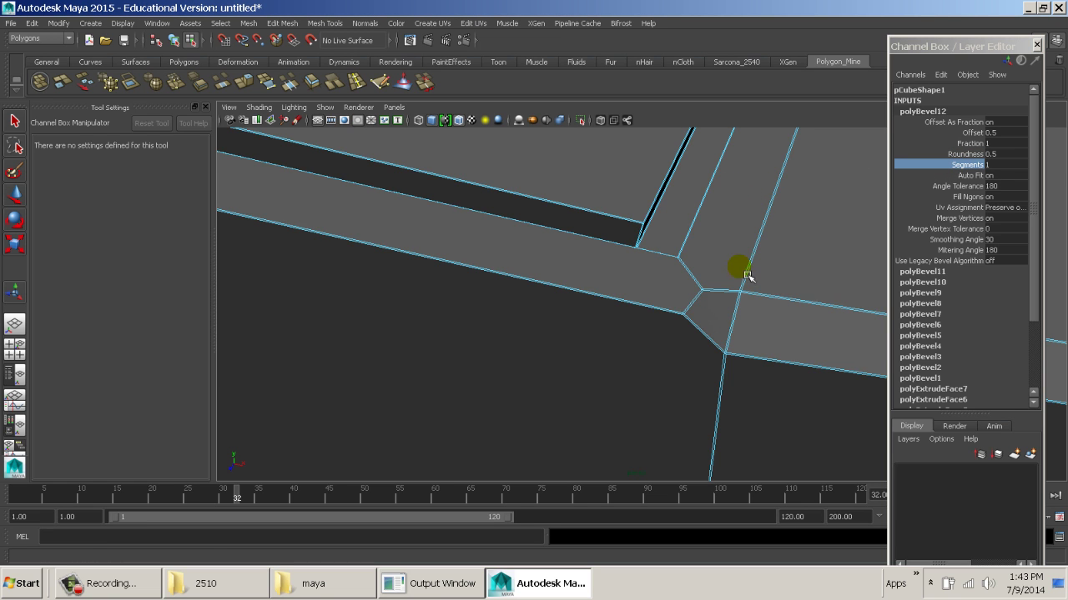
alt+right_drag(745, 280, 601, 272)
key(w)
key(F8)
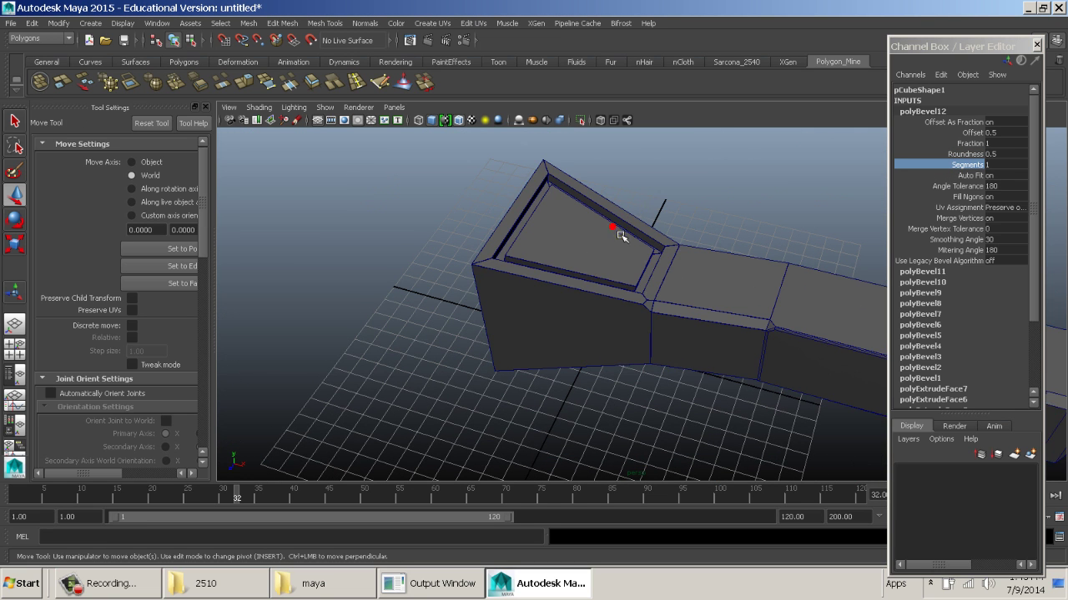
Weld the surplus vertices at the bevelled corner of the arm together with the Target Weld Tool.
click(650, 188)
alt+drag(651, 188, 583, 227)
click(493, 255)
mouse_move(576, 217)
shift+right_down()
mouse_move(573, 235)
mouse_move(538, 224)
mouse_move(550, 209)
mouse_move(602, 228)
mouse_move(580, 233)
shift+right_up()
alt+drag(580, 231, 543, 239)
alt+right_drag(543, 238, 763, 315)
alt+middle_drag(575, 264, 643, 294)
alt+drag(607, 204, 755, 197)
alt+right_drag(756, 197, 727, 293)
alt+middle_drag(726, 293, 657, 306)
alt+drag(601, 328, 636, 349)
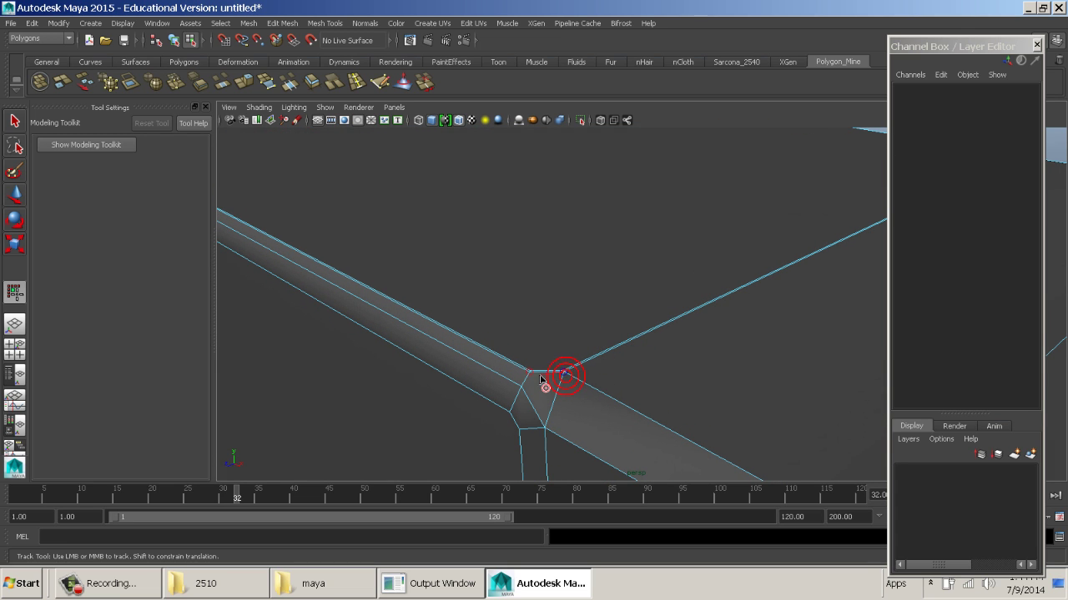
drag(532, 378, 537, 379)
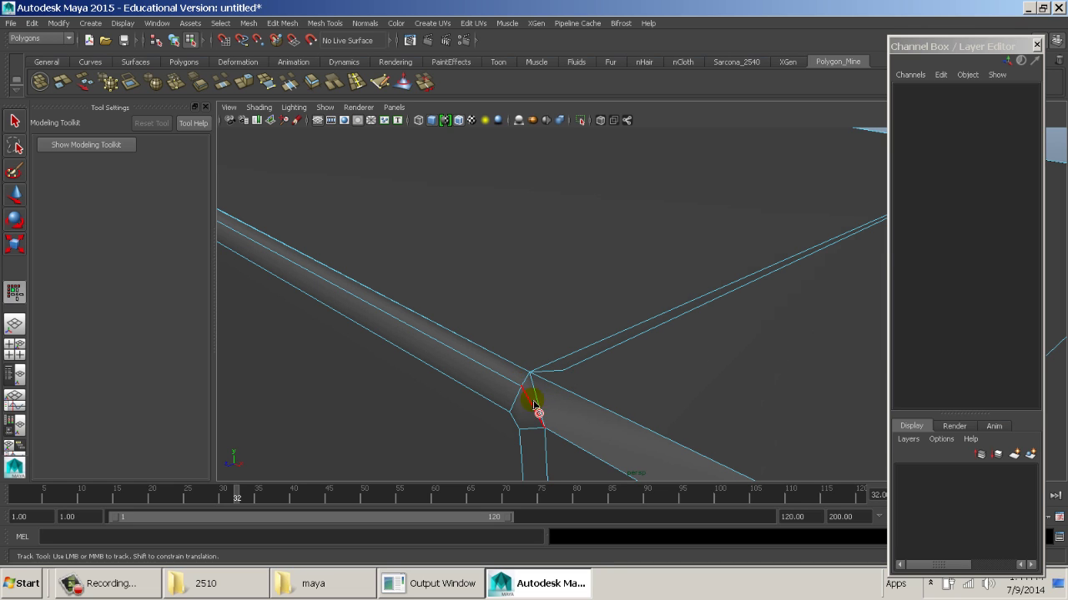
drag(534, 412, 522, 387)
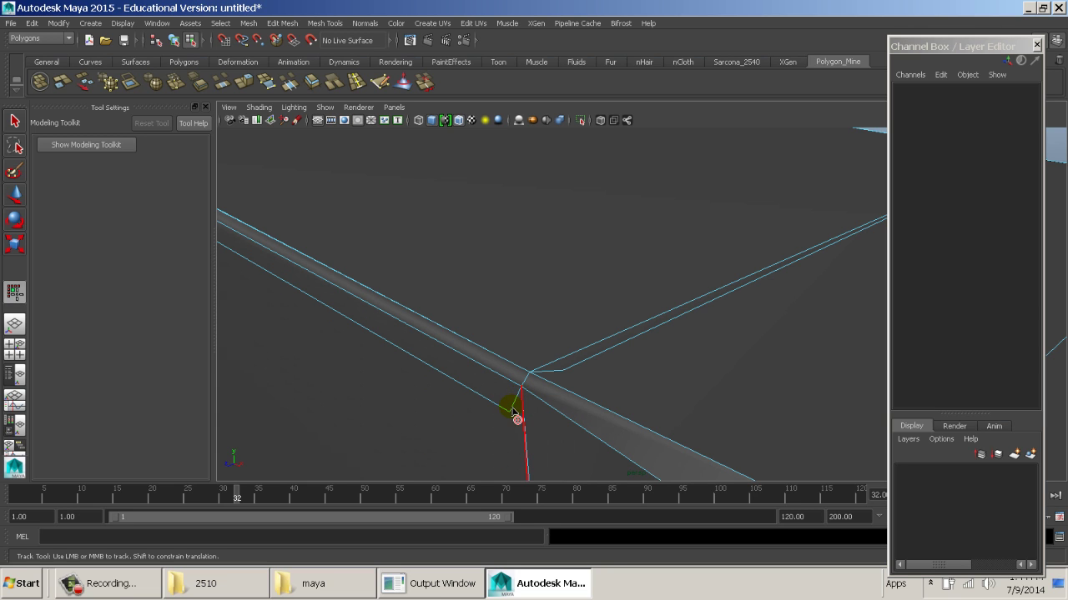
drag(520, 389, 605, 381)
Delete the inner face at the end of the arm to leave an open hole.
scroll(747, 325, down, 5)
alt+drag(746, 326, 500, 329)
alt+right_drag(500, 328, 689, 293)
alt+drag(689, 292, 667, 255)
click(671, 259)
key(Delete)
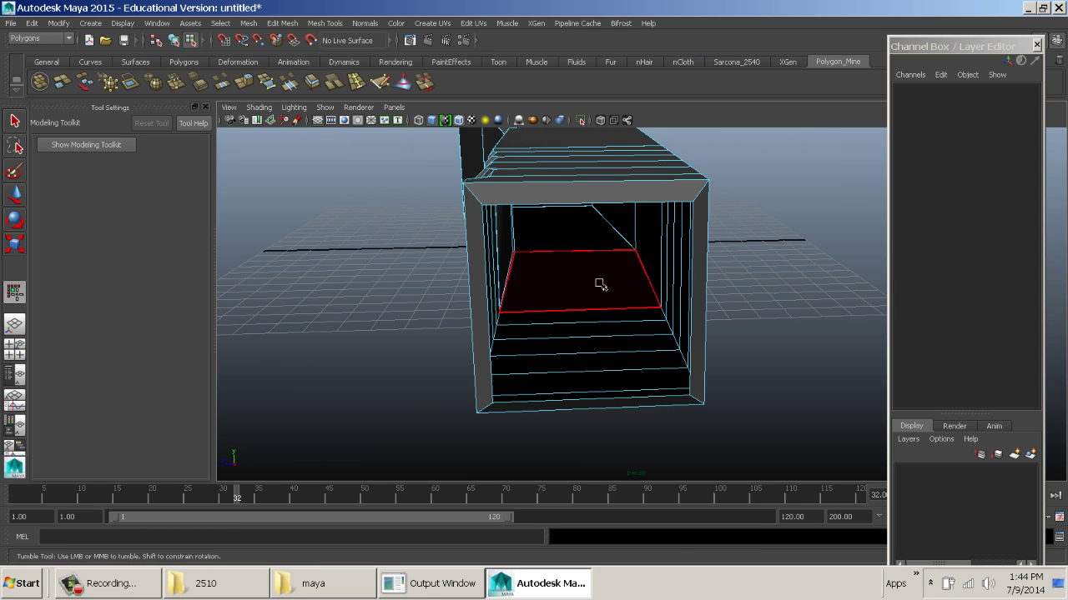
Try to move the upper inner corner vertex of the end opening, and undo the move.
alt+drag(599, 284, 710, 303)
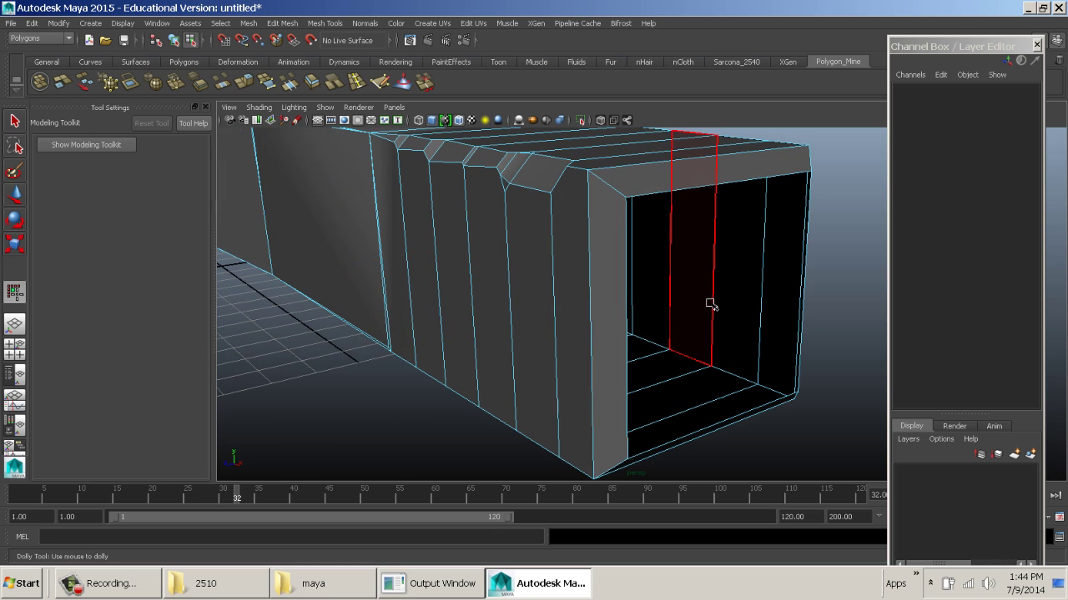
right_drag(617, 206, 643, 182)
click(637, 184)
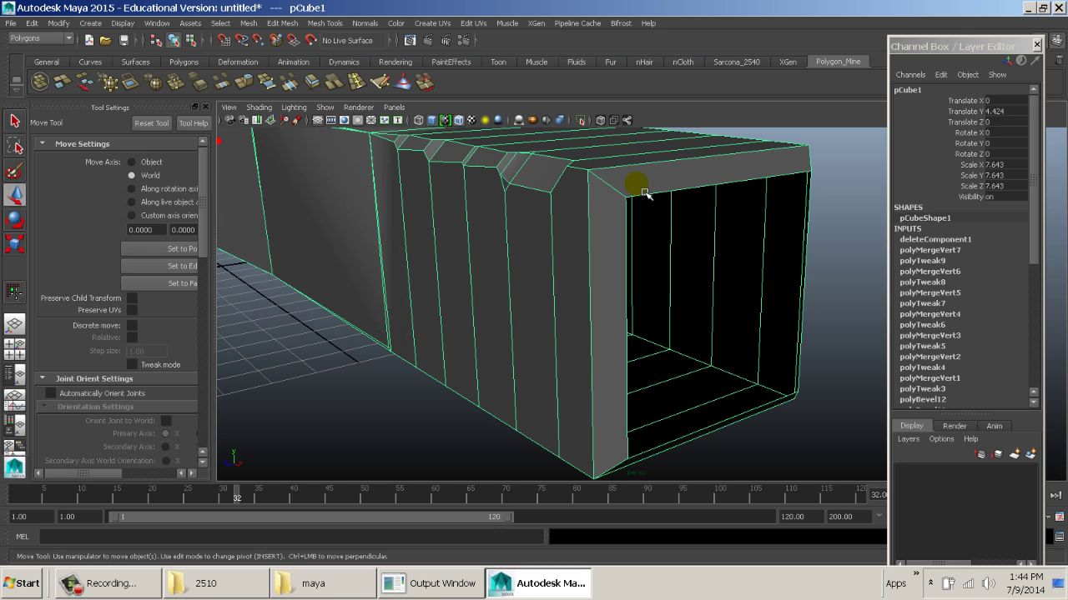
key(ctrl+z)
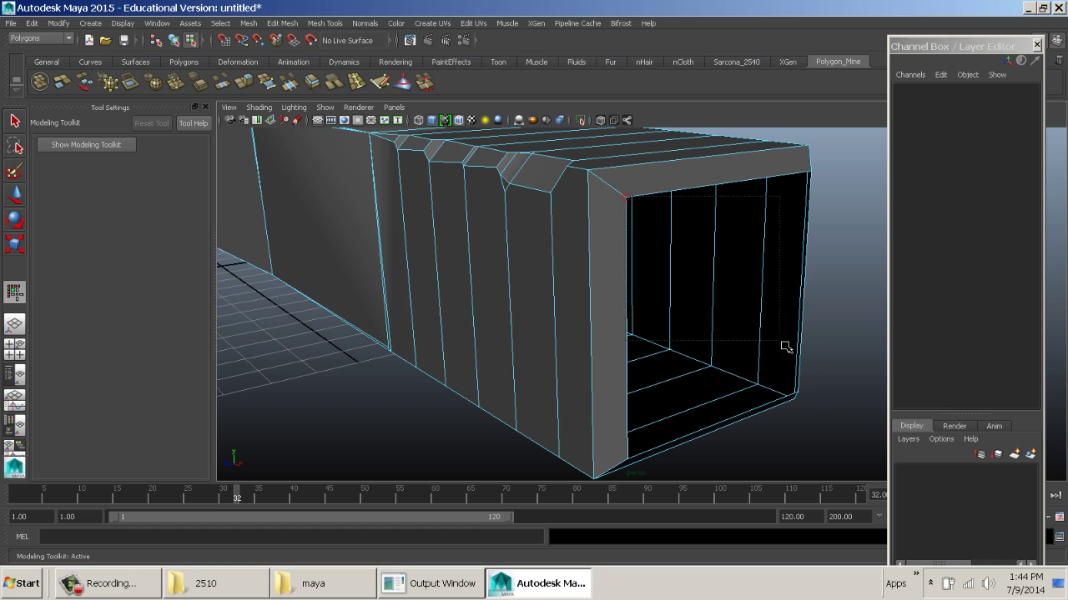
click(633, 202)
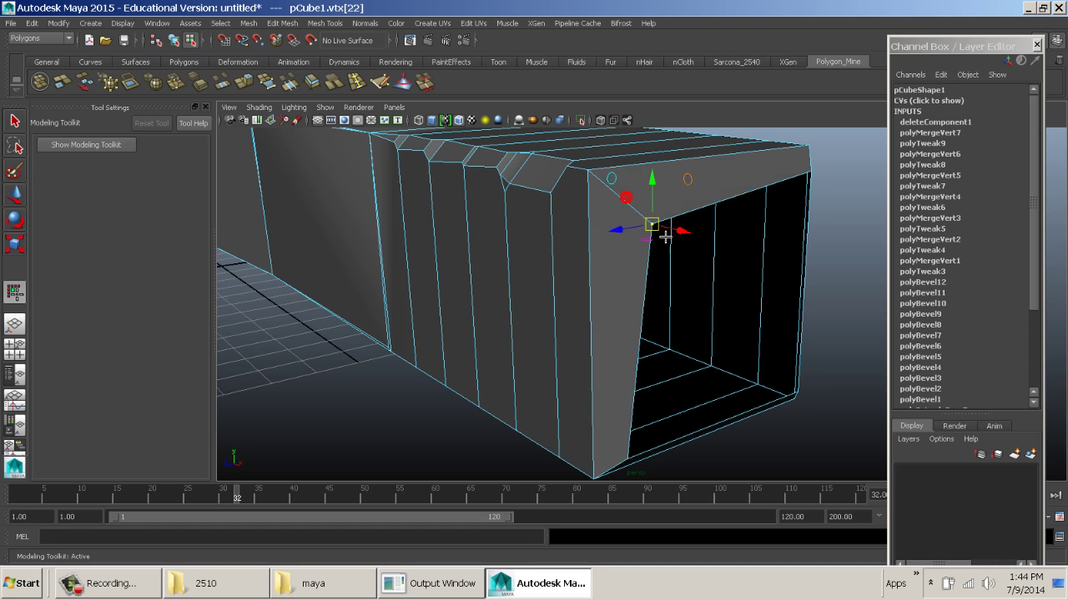
key(ctrl+z)
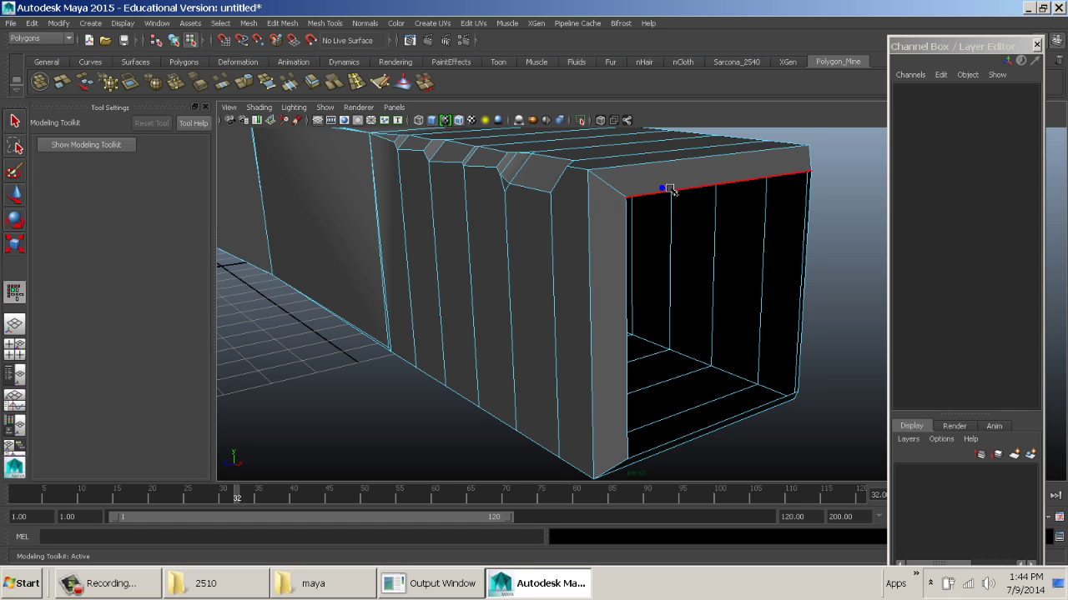
Close the end opening by welding its upper inner edge onto the lower inner edge with the Target Weld Tool.
click(687, 188)
mouse_move(667, 189)
right_down()
mouse_move(688, 177)
mouse_move(640, 152)
mouse_move(660, 172)
mouse_move(649, 198)
right_up()
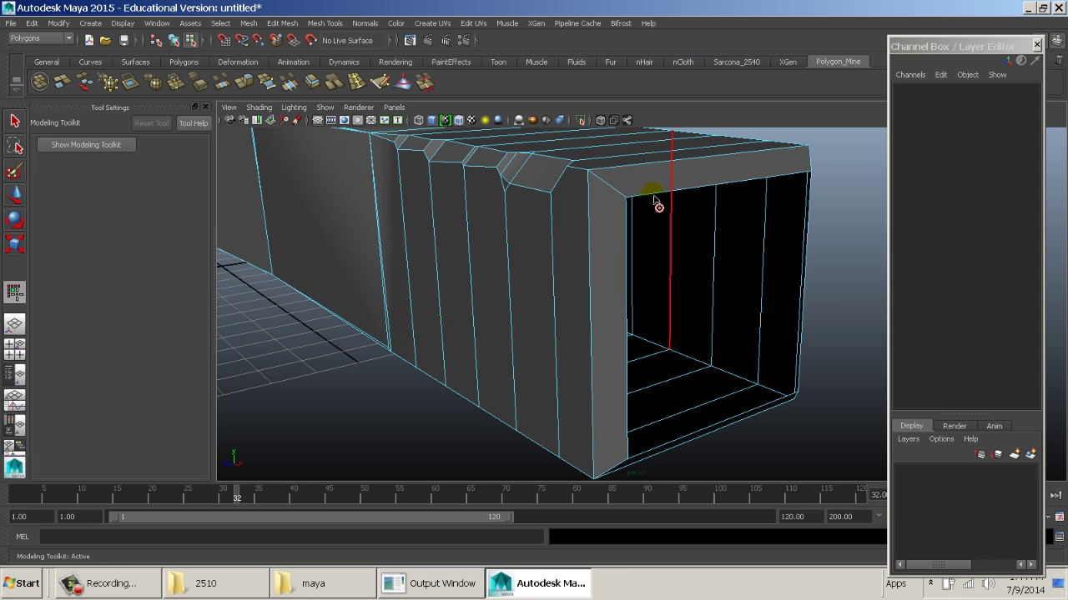
drag(669, 300, 698, 443)
Move the welded edge on the arm's end up to about mid-height and display the mesh in smooth preview.
alt+drag(744, 381, 768, 372)
alt+middle_drag(768, 372, 608, 350)
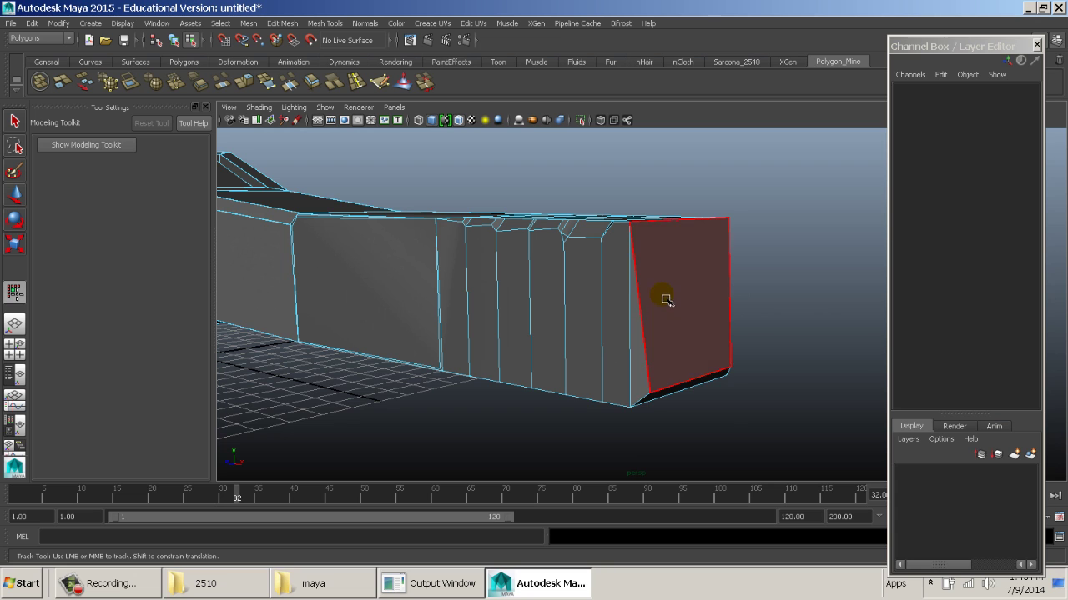
right_drag(662, 254, 675, 215)
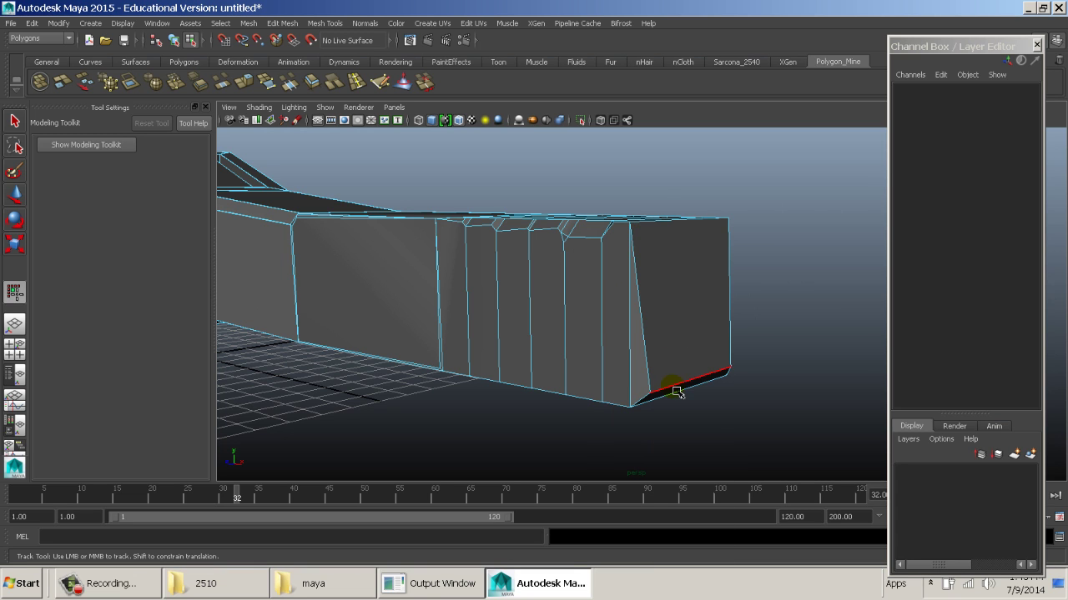
click(677, 392)
drag(691, 329, 691, 265)
key(3)
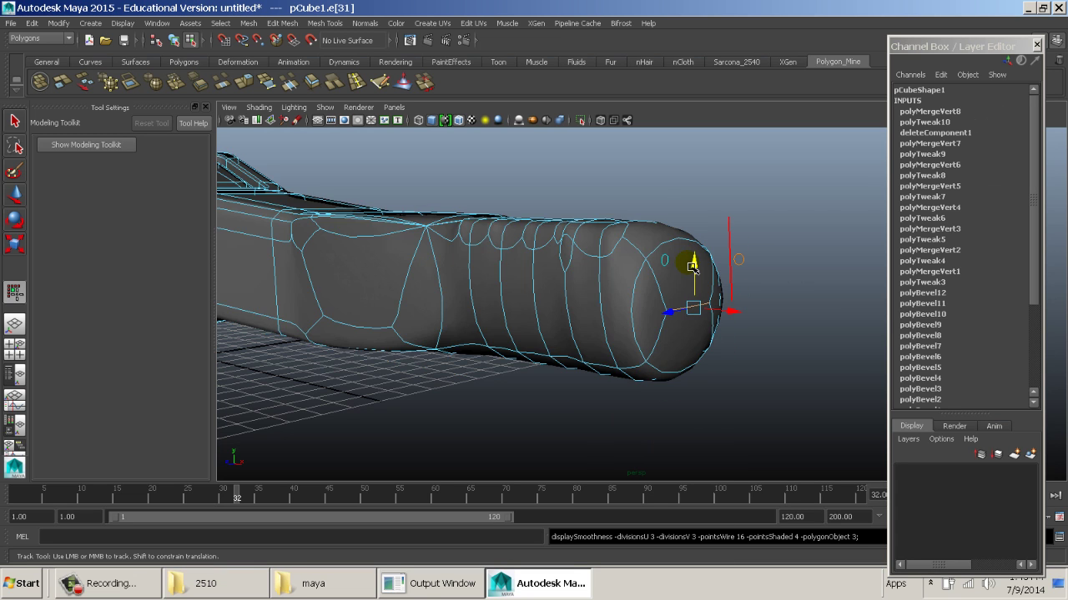
Turn off the smooth preview on the handle-shaped mesh, return to object mode and delete the whole mesh.
key(1)
key(F8)
alt+drag(774, 248, 625, 278)
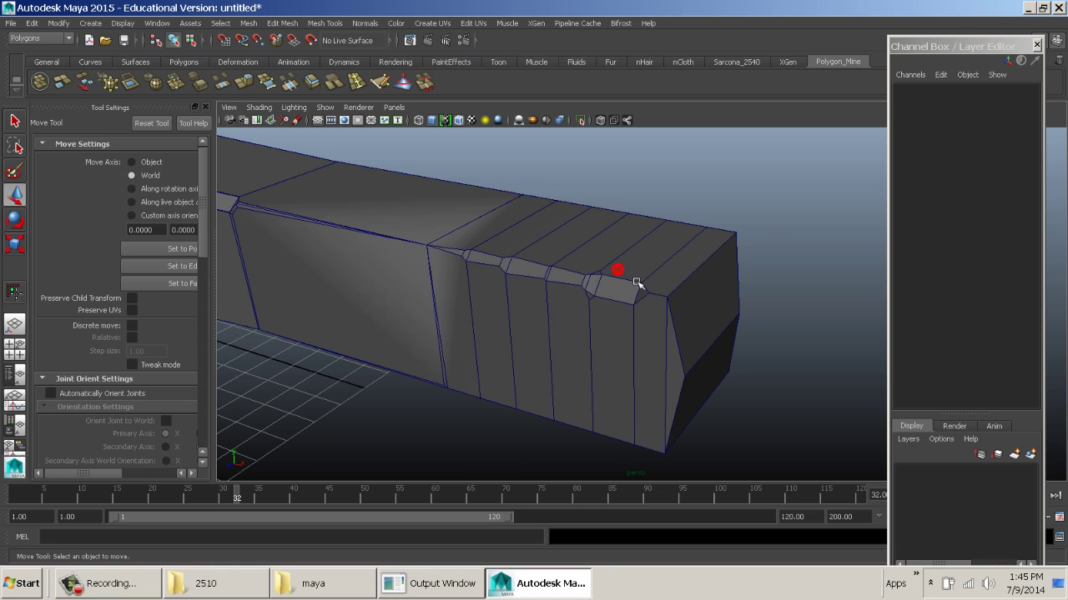
click(633, 281)
shift+right_drag(619, 241, 570, 250)
key(Delete)
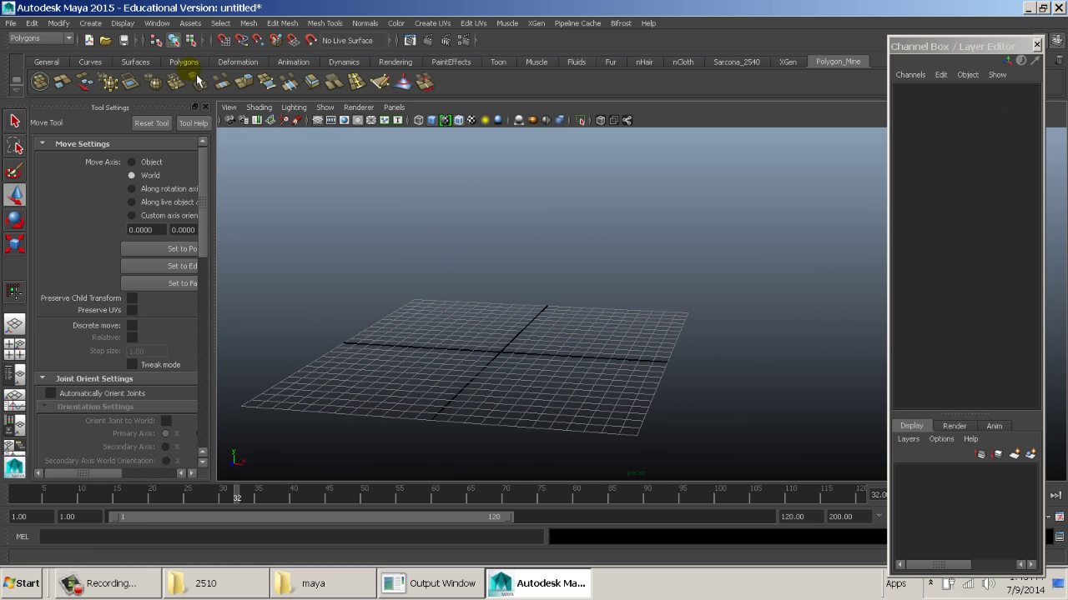
Create a polygon cube at the origin and stretch it into a tall post with a Y scale of about 17.46.
click(90, 24)
mouse_move(122, 55)
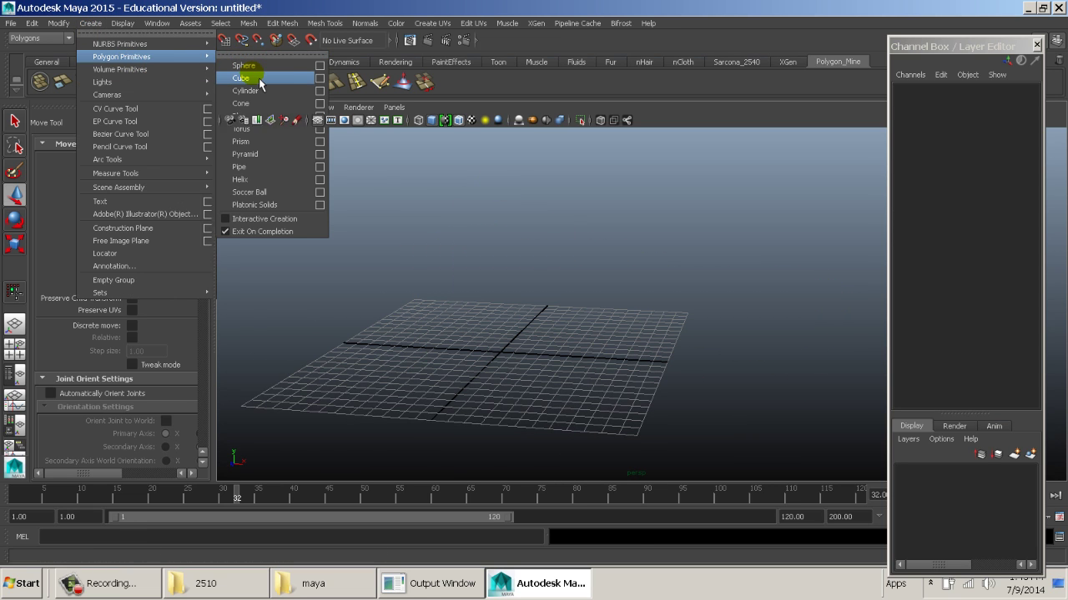
click(259, 78)
key(r)
drag(495, 288, 578, 172)
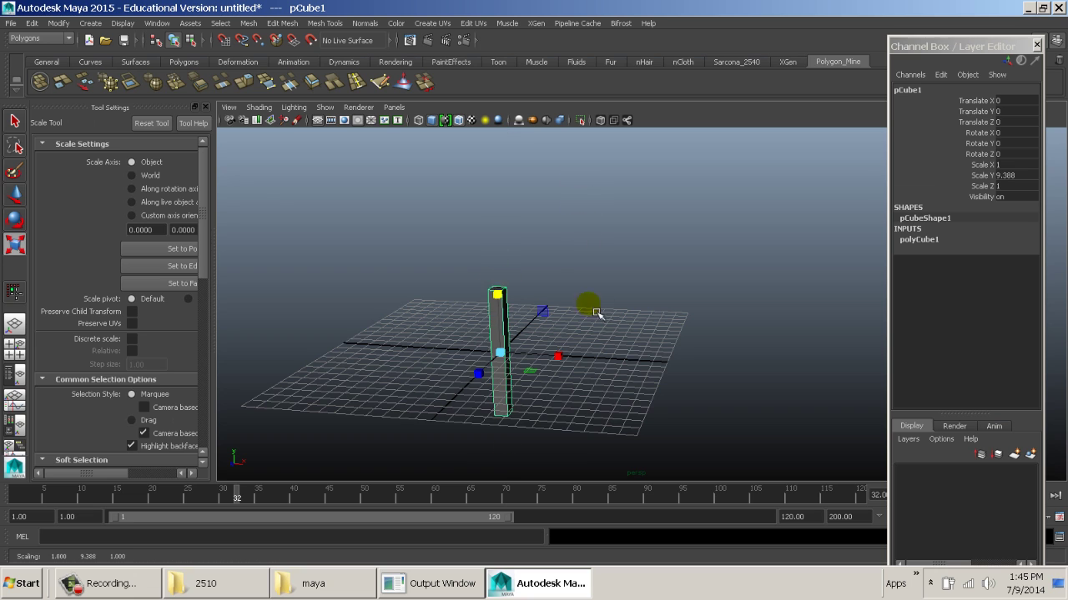
Move the post to about -7.62 in X and 7.1 in Y.
key(w)
drag(598, 313, 460, 363)
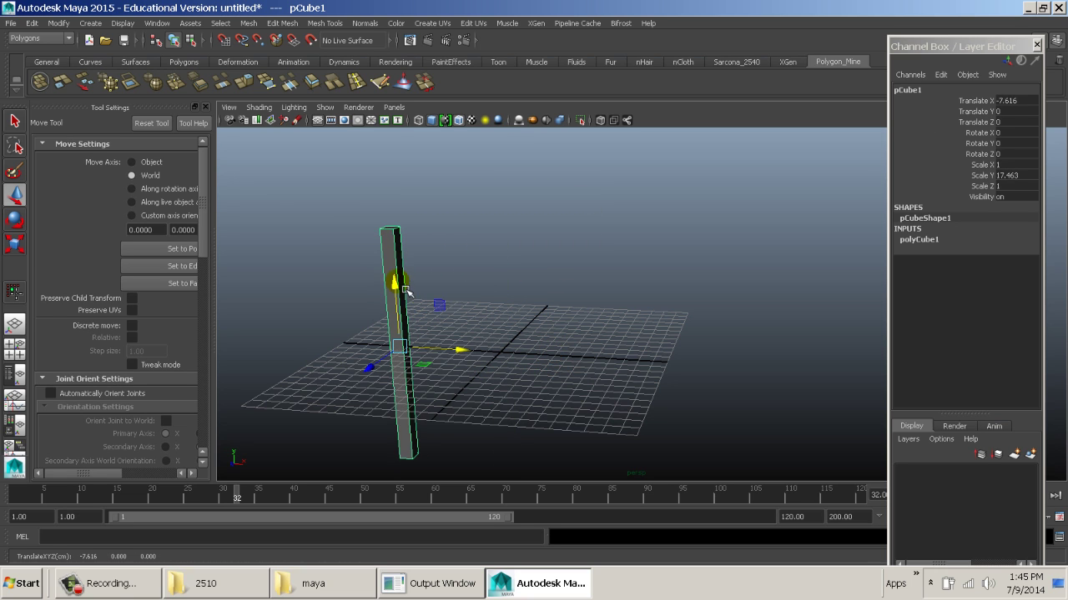
drag(395, 282, 395, 190)
Insert 6 evenly spaced edge loops along the post's height using the multiple edge loops option.
shift+right_drag(514, 208, 472, 168)
click(133, 219)
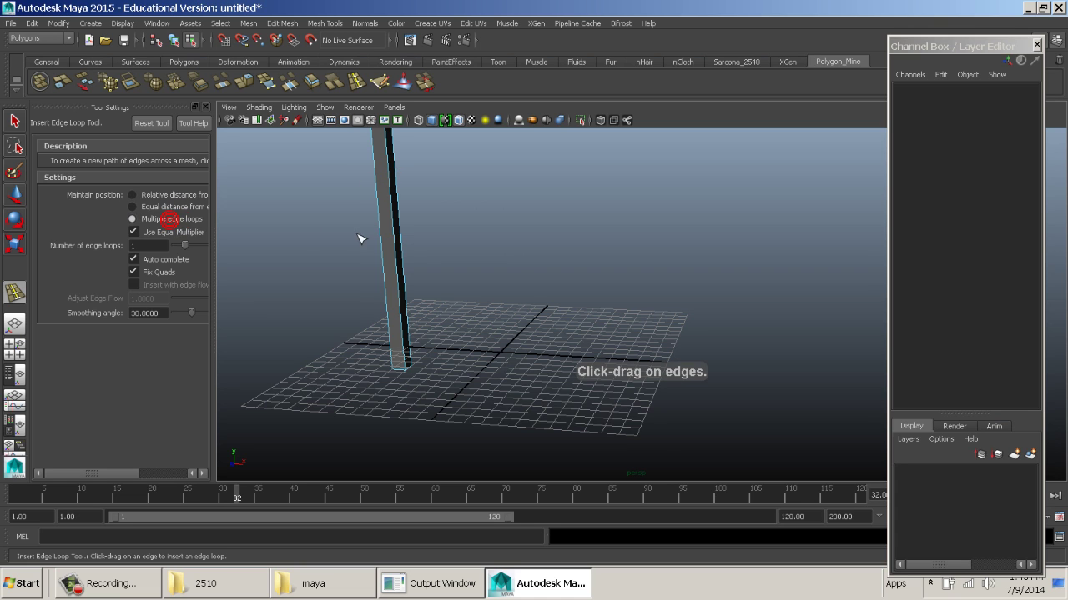
drag(212, 259, 249, 254)
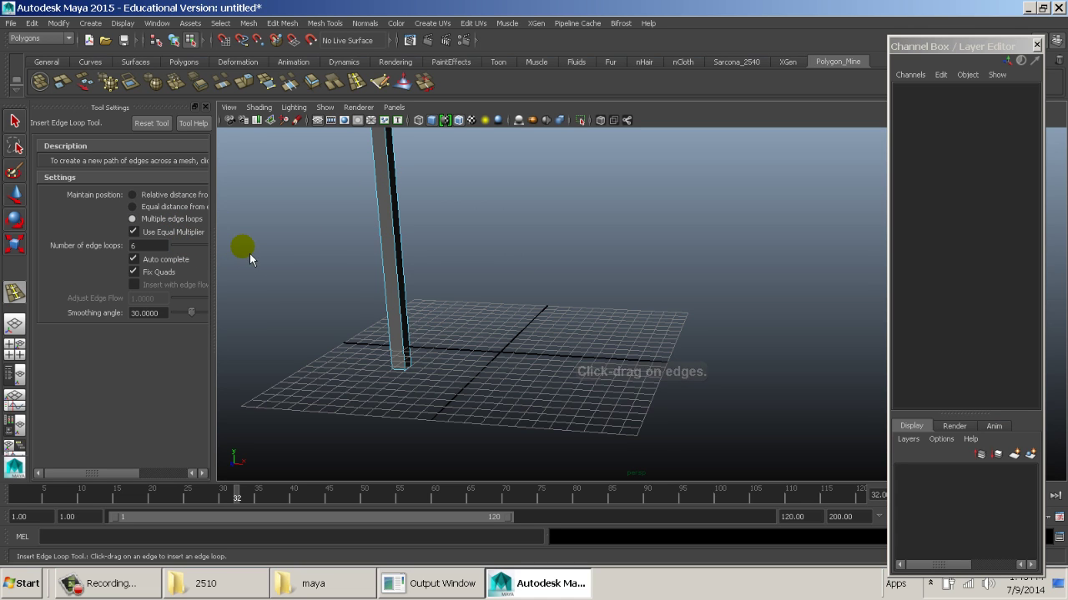
click(393, 239)
alt+drag(454, 181, 472, 266)
Return to object mode, duplicate the post and move the copy to about 5.49 in X.
key(w)
key(F8)
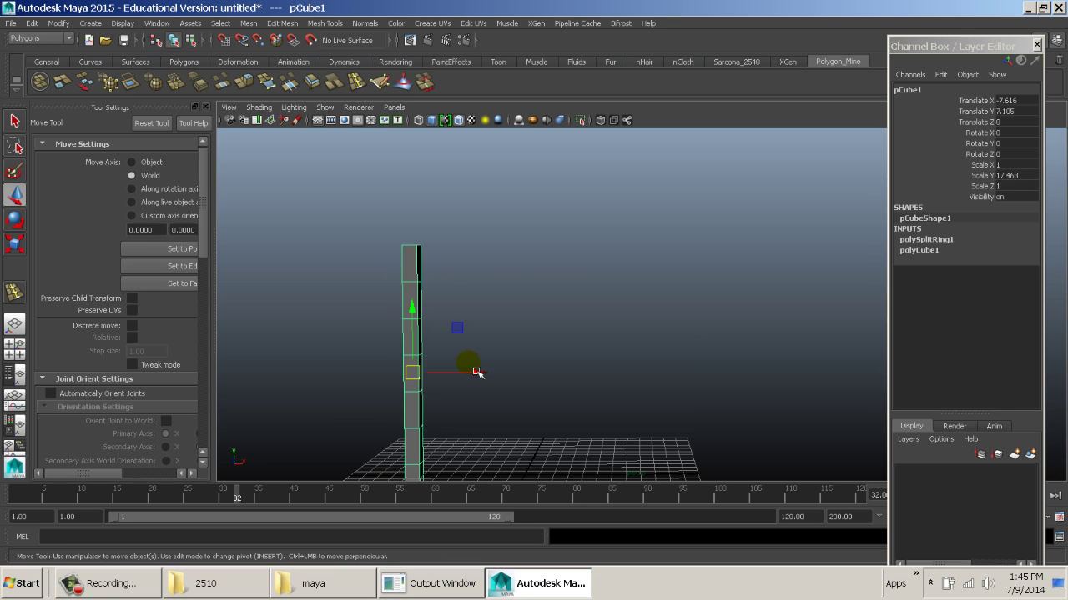
key(ctrl+d)
drag(477, 373, 488, 238)
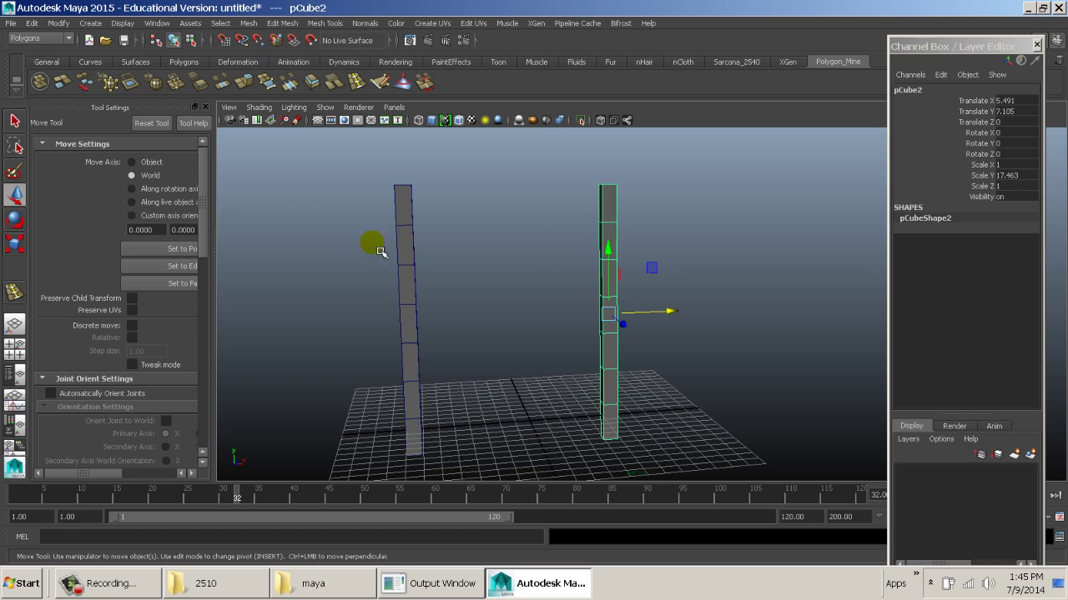
Combine the two posts into a single mesh and delete its construction history.
drag(337, 225, 711, 240)
alt+drag(532, 186, 400, 241)
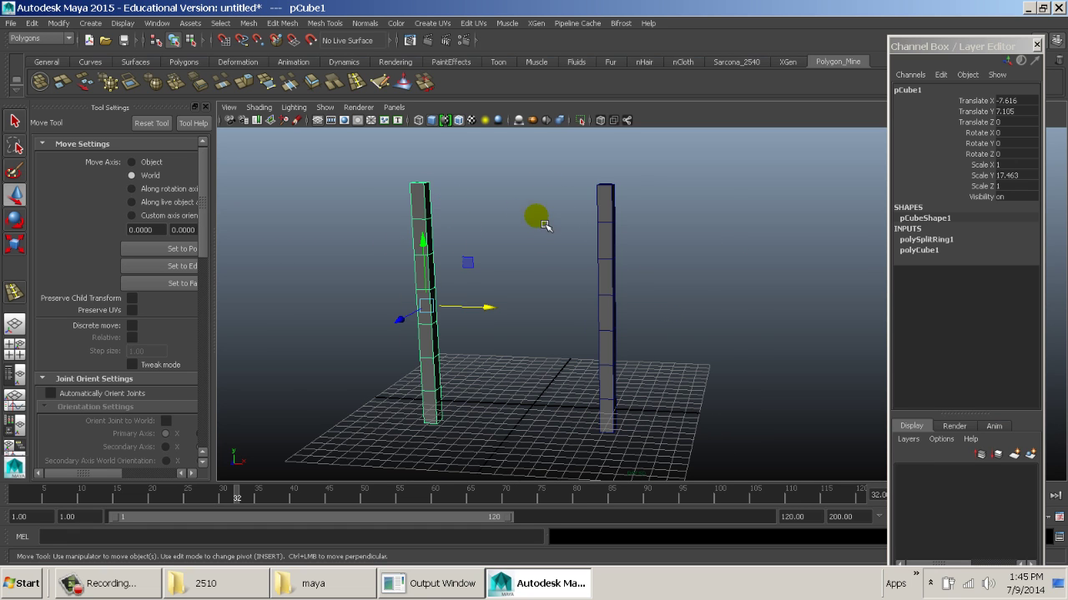
drag(548, 214, 634, 281)
shift+drag(476, 209, 408, 226)
shift+right_drag(511, 188, 508, 247)
click(472, 256)
drag(454, 256, 420, 260)
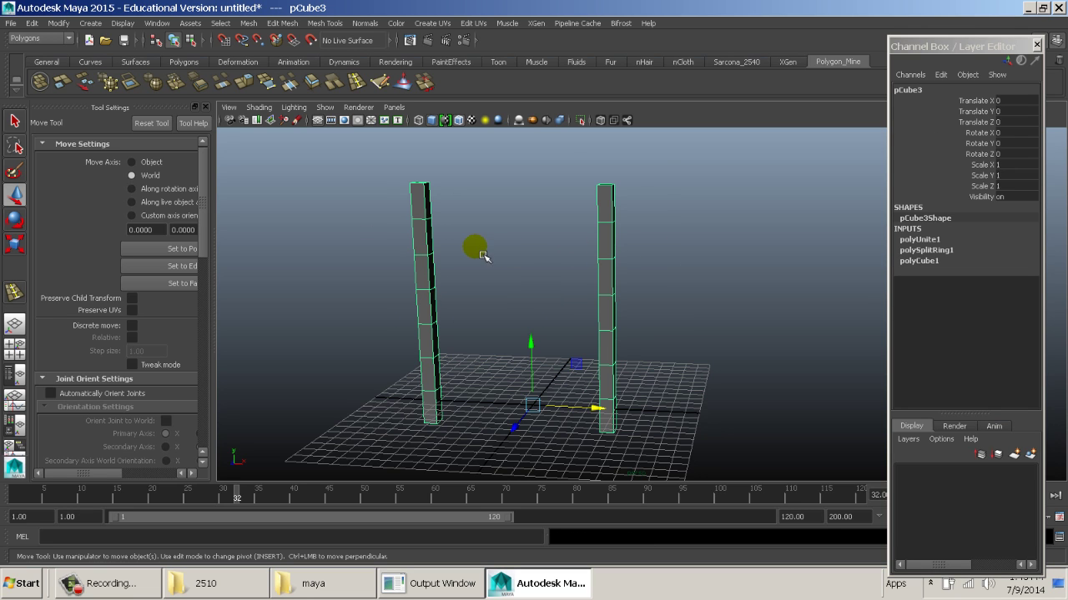
alt+drag(513, 262, 558, 265)
alt+middle_drag(557, 265, 600, 242)
alt+right_drag(601, 242, 618, 208)
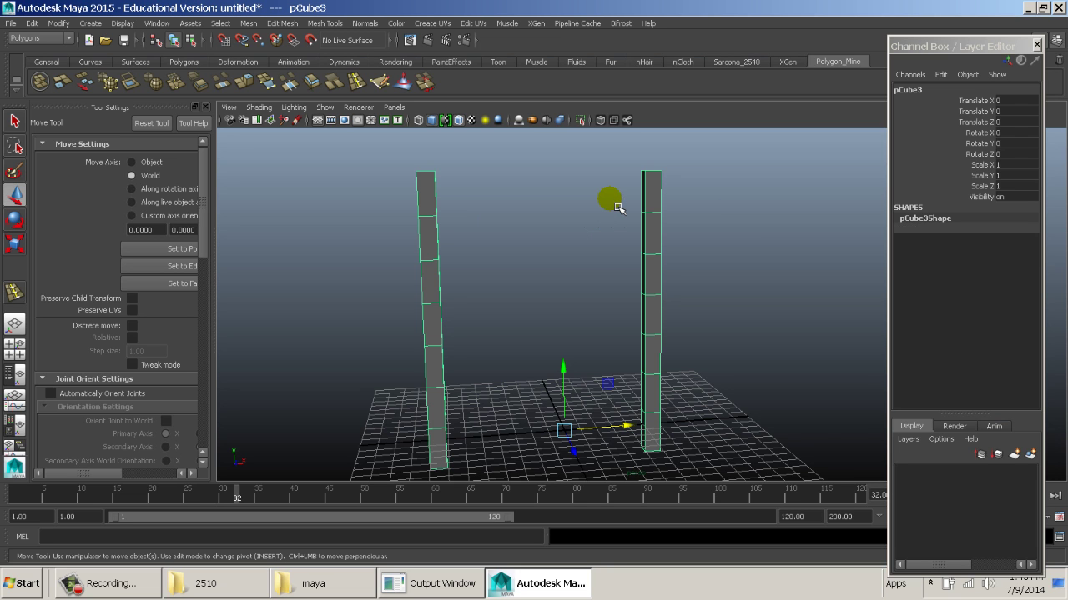
alt+drag(618, 206, 538, 215)
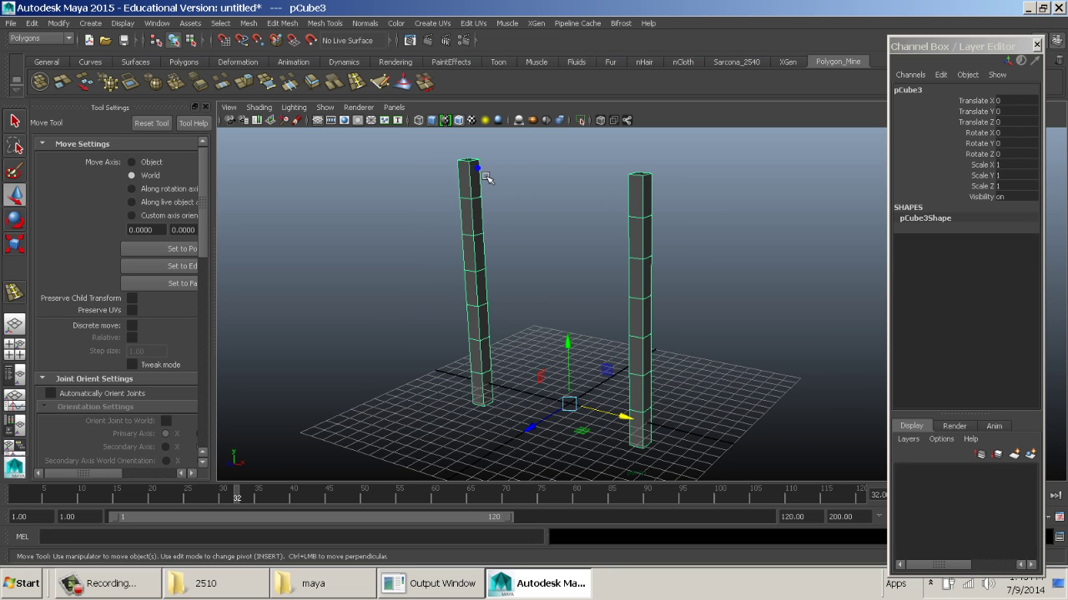
Try to bridge the inward-facing faces on the second segment from the top of both posts.
right_drag(483, 174, 491, 202)
click(485, 224)
alt+drag(487, 225, 667, 240)
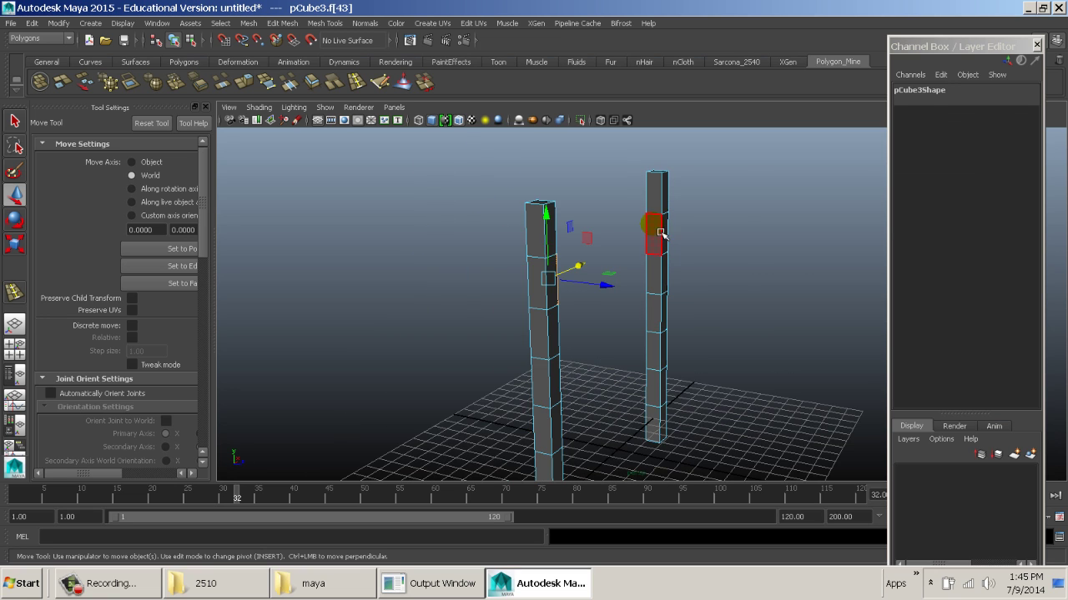
click(659, 232)
shift+right_drag(560, 207, 543, 353)
alt+drag(543, 353, 512, 269)
key(ctrl+z)
click(430, 221)
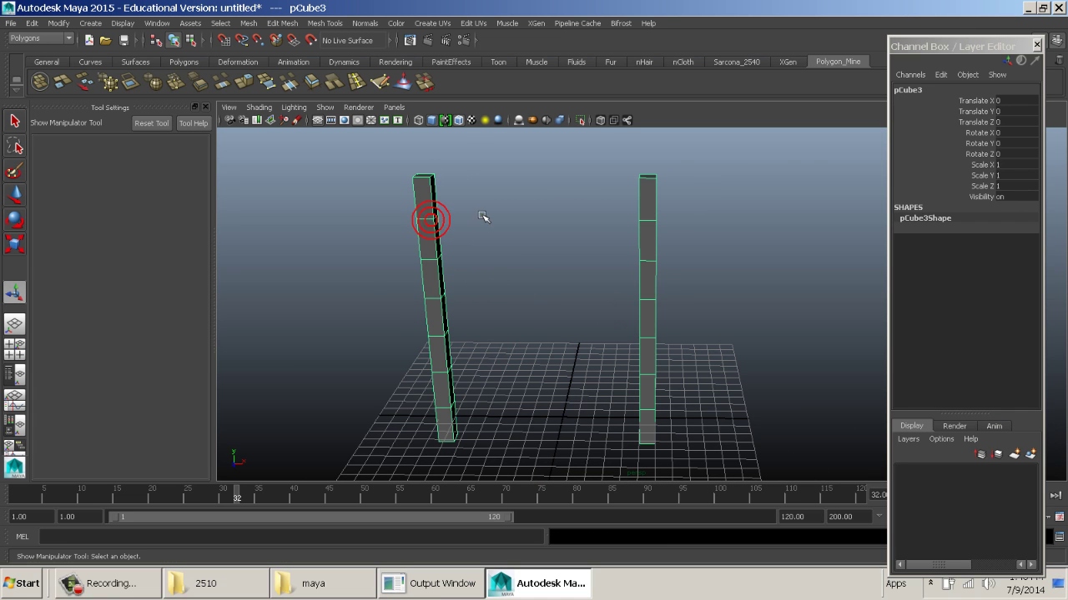
shift+right_drag(483, 218, 513, 235)
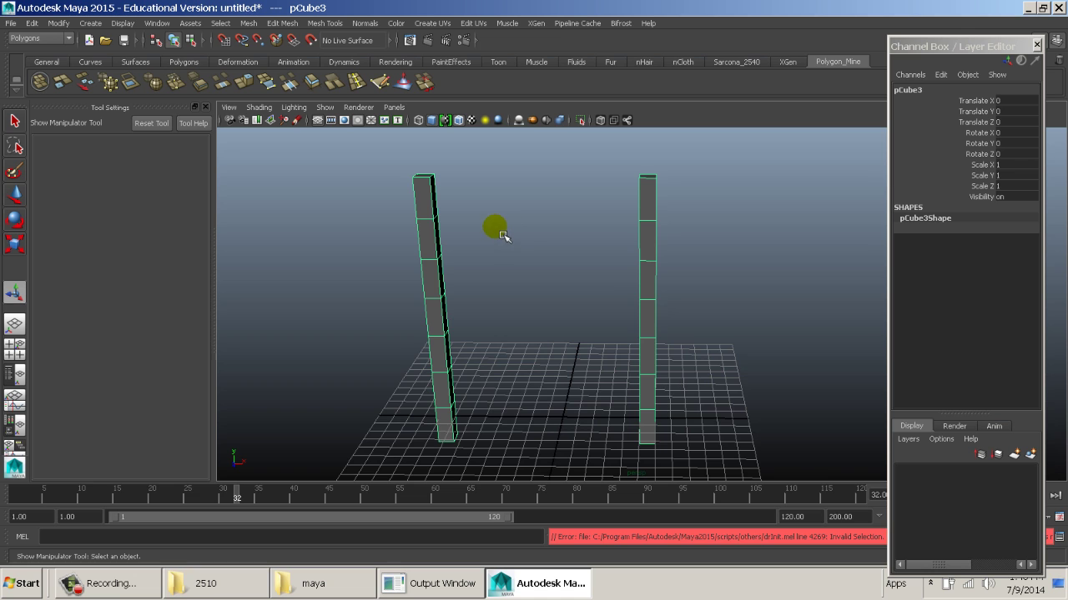
alt+drag(503, 235, 533, 262)
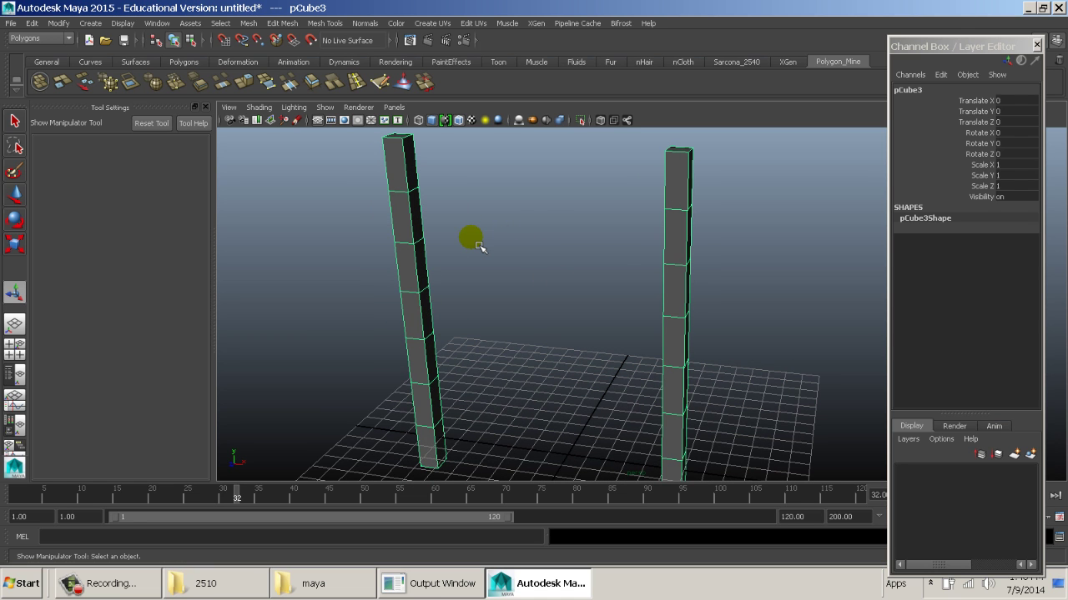
shift+right_drag(478, 244, 503, 253)
Bridge the inward-facing faces on the second segment from the top of both posts to form a crossbeam.
click(412, 192)
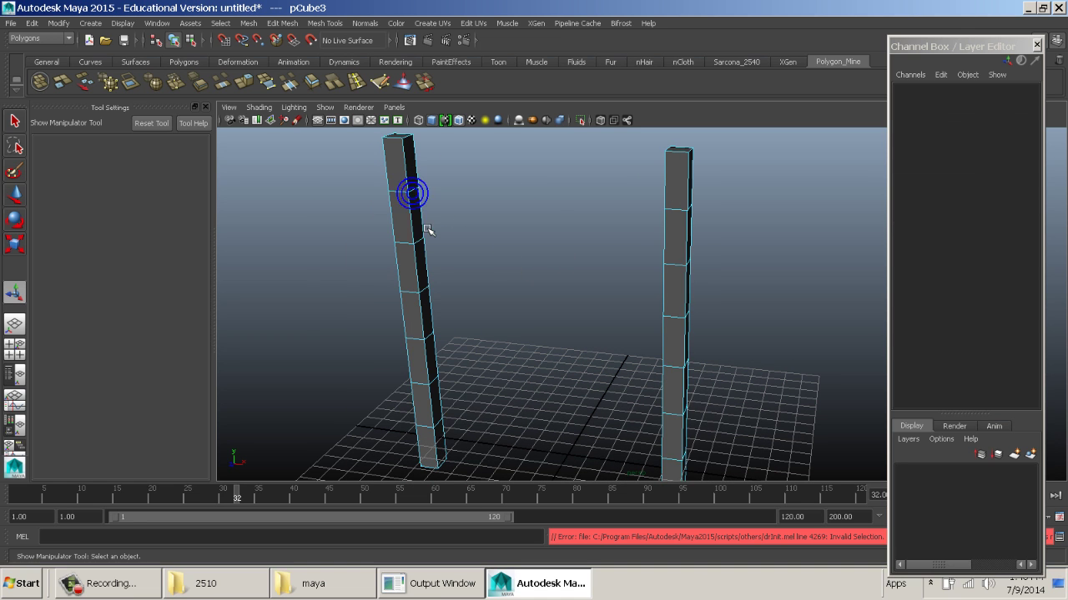
alt+drag(428, 230, 567, 237)
click(690, 237)
shift+right_drag(521, 209, 541, 226)
Increase the bridge divisions until the crossbeam is split into nine segments.
alt+drag(625, 221, 565, 225)
middle_drag(593, 229, 629, 232)
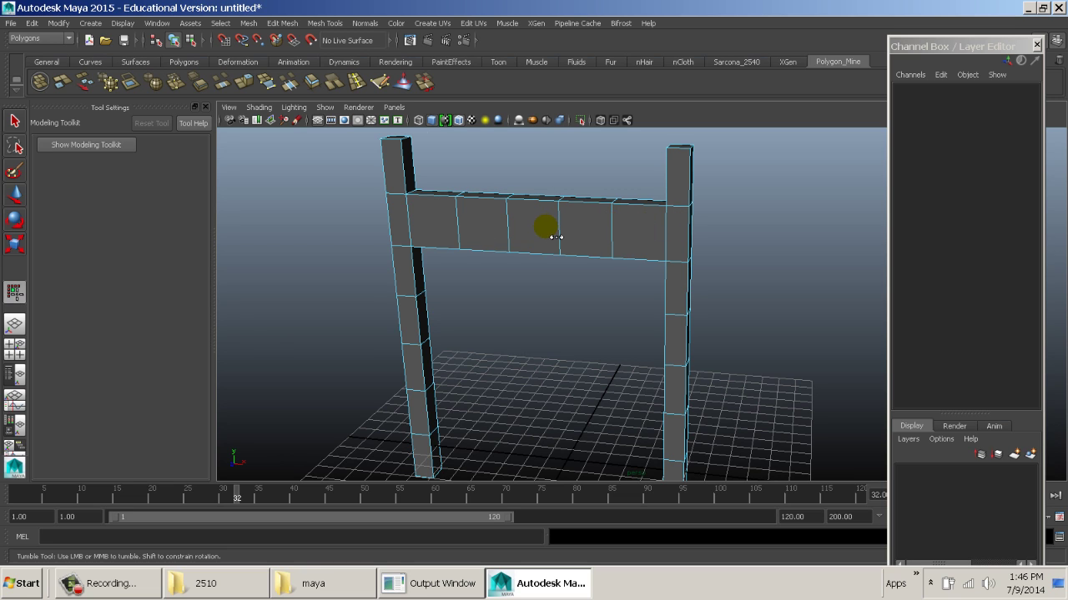
middle_drag(555, 234, 628, 252)
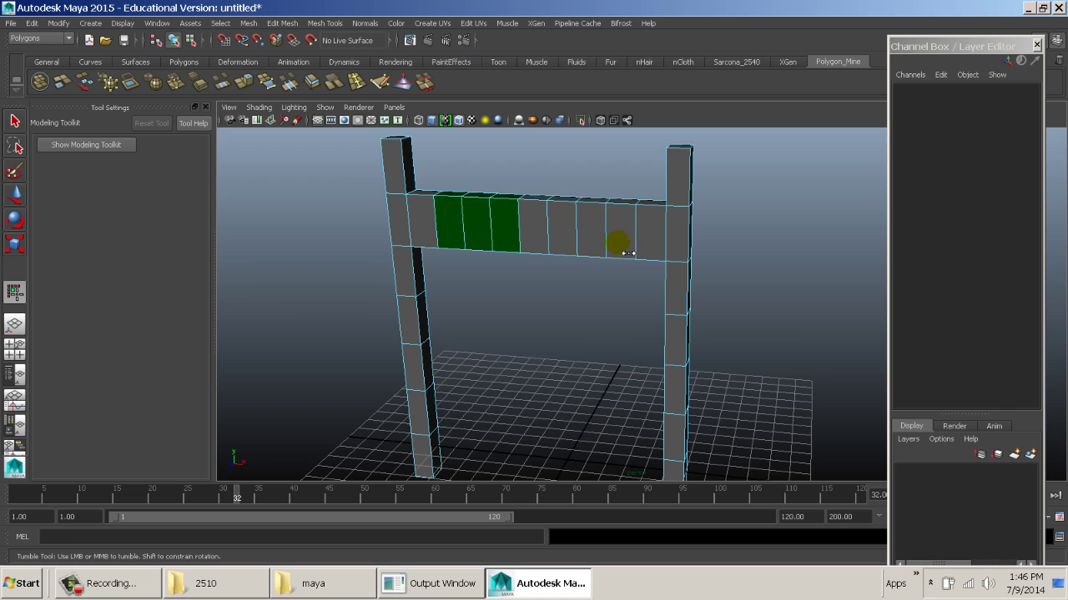
alt+drag(537, 242, 559, 236)
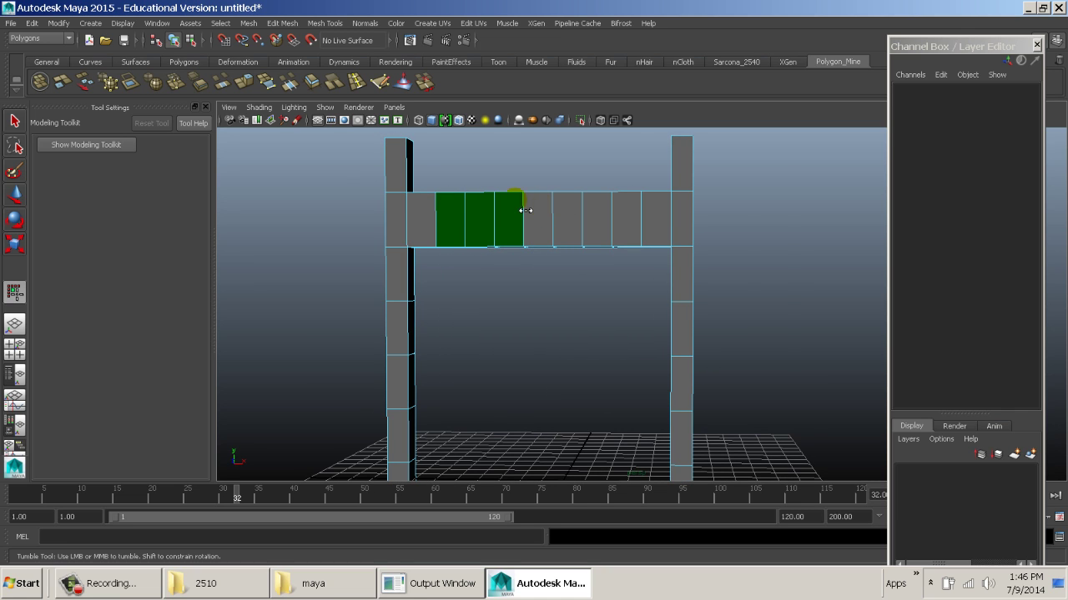
mouse_move(524, 200)
alt+mouse_down()
mouse_move(527, 238)
mouse_move(555, 222)
mouse_move(508, 200)
alt+mouse_up()
Return to object mode and apply Fill Hole to the bridged mesh.
key(t)
key(F8)
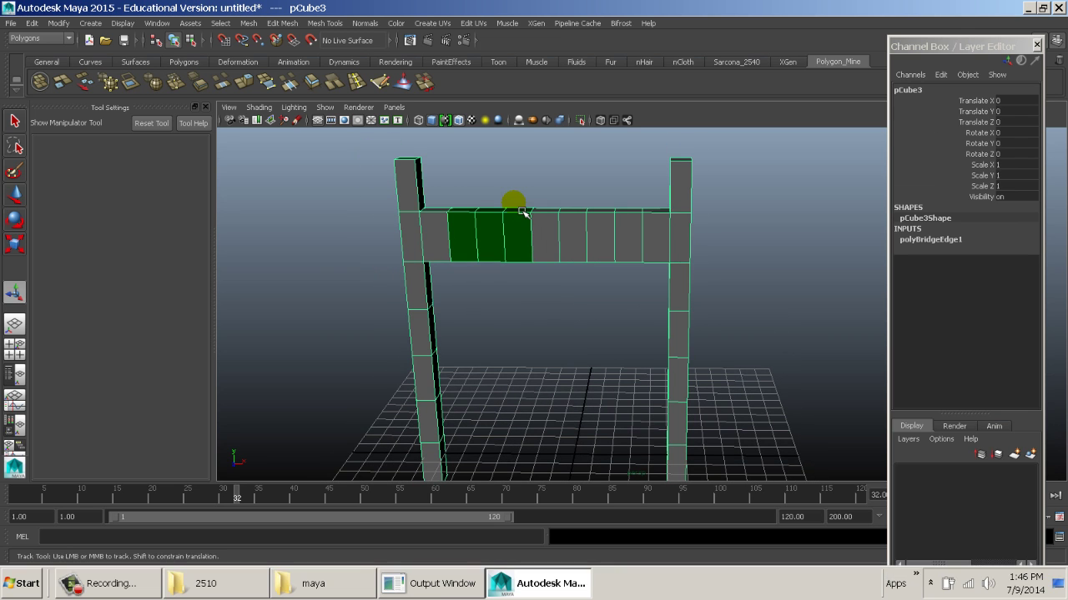
shift+right_click(514, 201)
shift+right_drag(523, 211, 612, 535)
shift+right_drag(613, 268, 599, 371)
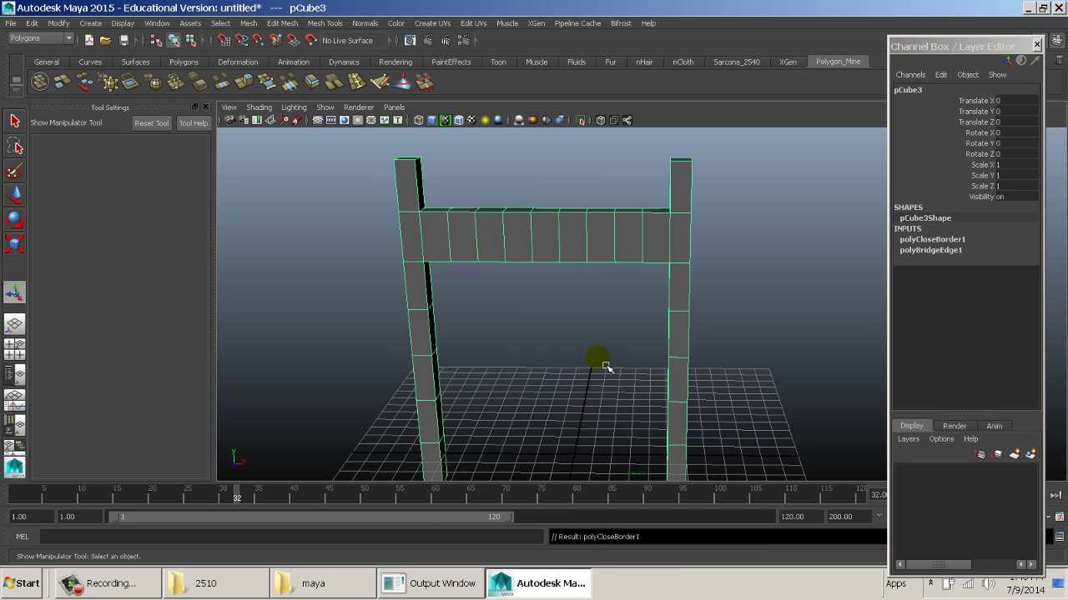
right_drag(586, 245, 621, 195)
click(593, 235)
mouse_move(611, 282)
shift+right_down()
mouse_move(584, 283)
mouse_move(634, 285)
mouse_move(589, 289)
mouse_move(617, 286)
shift+right_up()
click(627, 276)
click(625, 275)
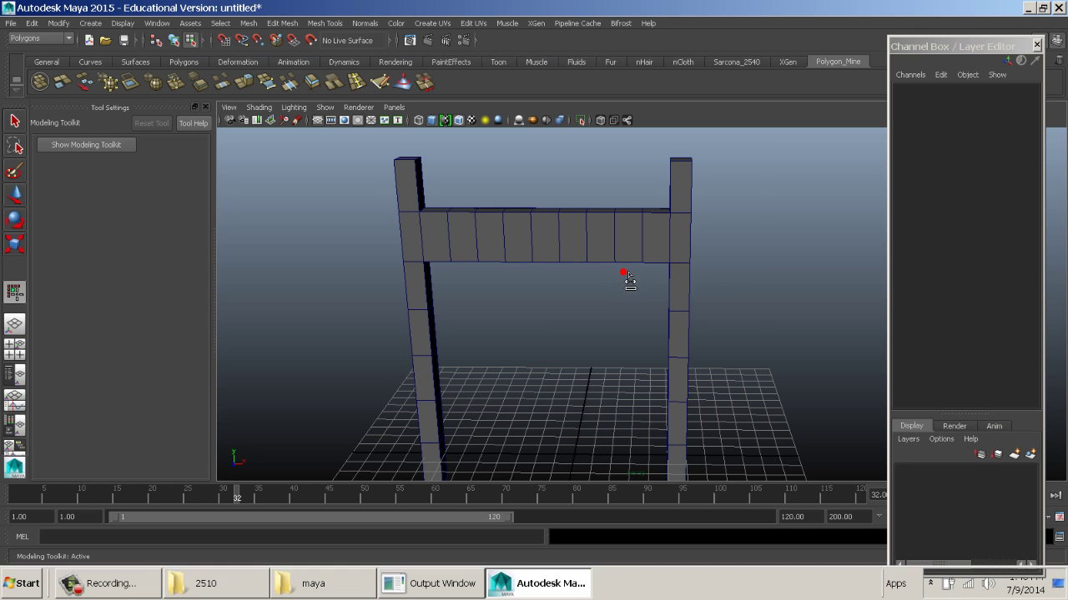
key(t)
key(q)
mouse_move(532, 276)
right_down()
mouse_move(572, 252)
mouse_move(567, 262)
right_up()
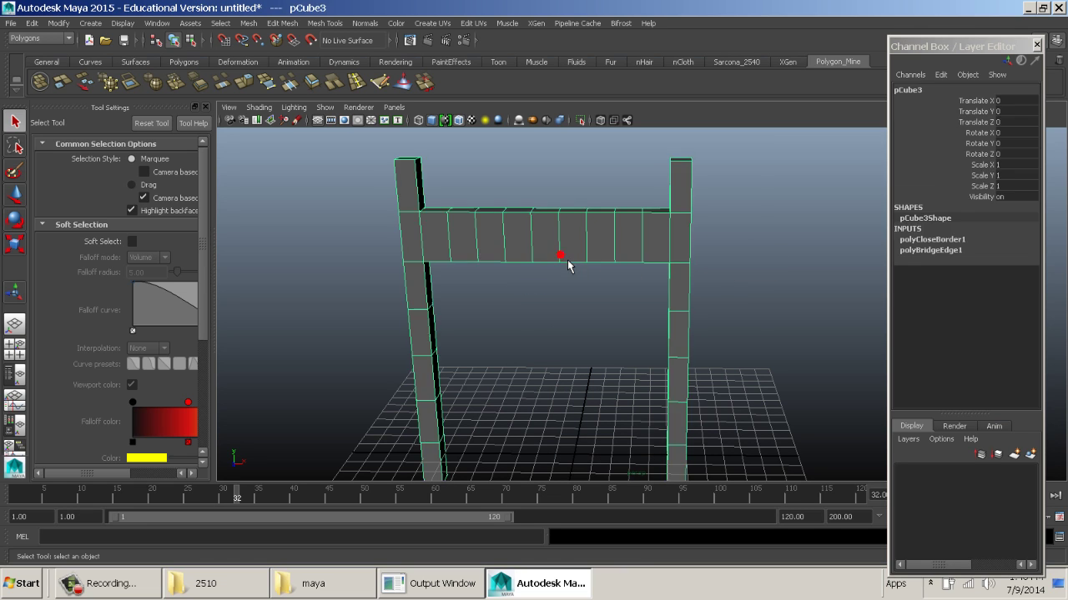
click(590, 303)
alt+drag(590, 298, 611, 306)
click(588, 242)
mouse_move(592, 287)
shift+right_down()
mouse_move(627, 307)
mouse_move(613, 279)
mouse_move(588, 288)
shift+right_up()
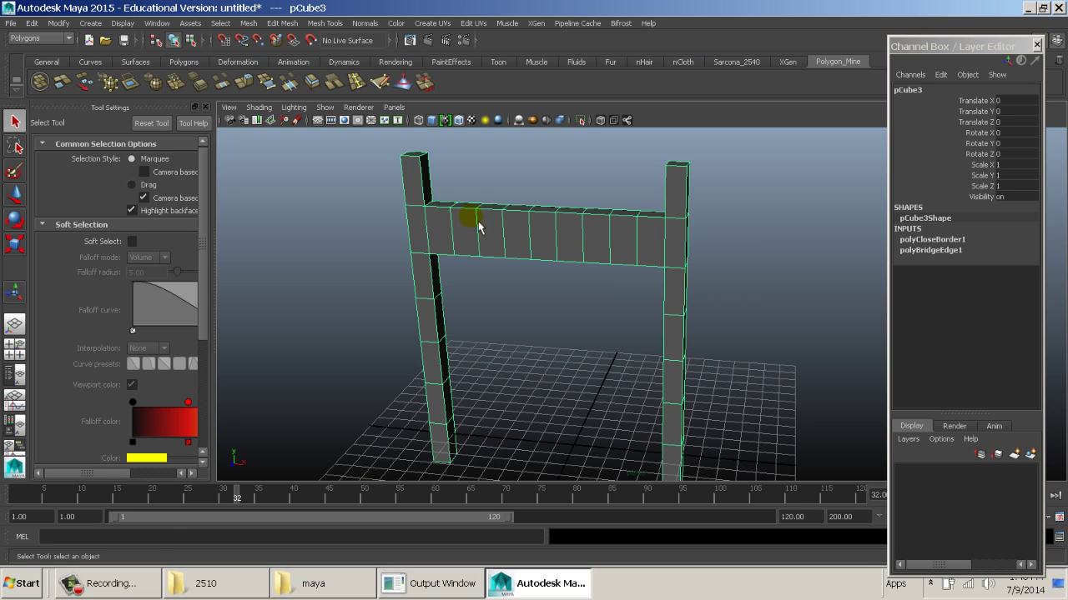
Create a polygon plane, scale it uniformly to about 113.7 and move it to about -68.7 in X.
click(92, 23)
mouse_move(125, 48)
click(284, 117)
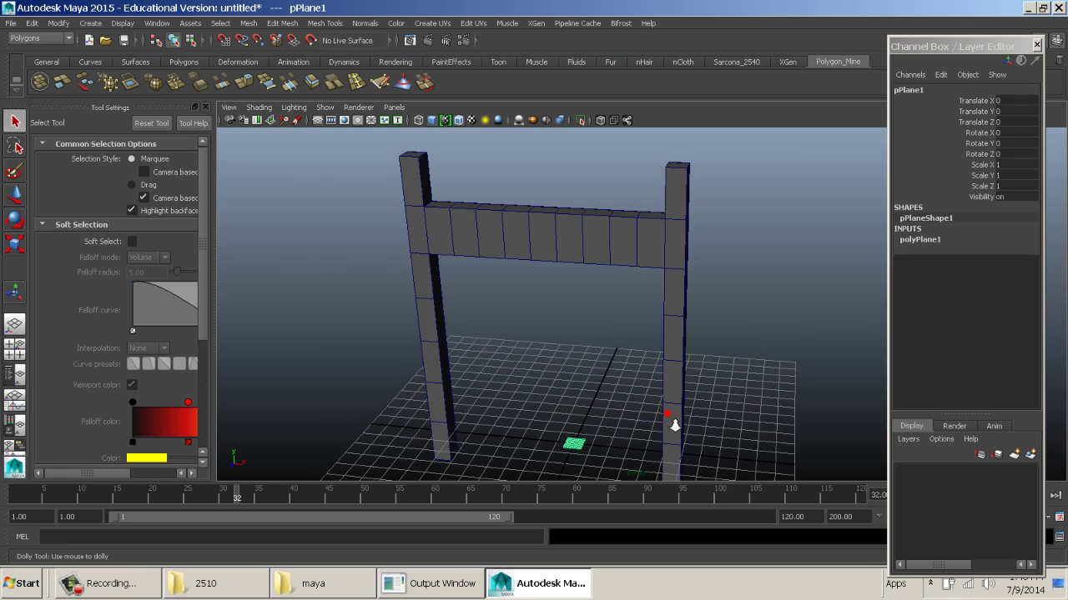
alt+right_drag(674, 425, 459, 331)
key(r)
middle_drag(459, 331, 808, 331)
key(w)
drag(706, 341, 367, 332)
Set the plane's width and height subdivisions to 50 each.
click(930, 241)
drag(959, 272, 959, 283)
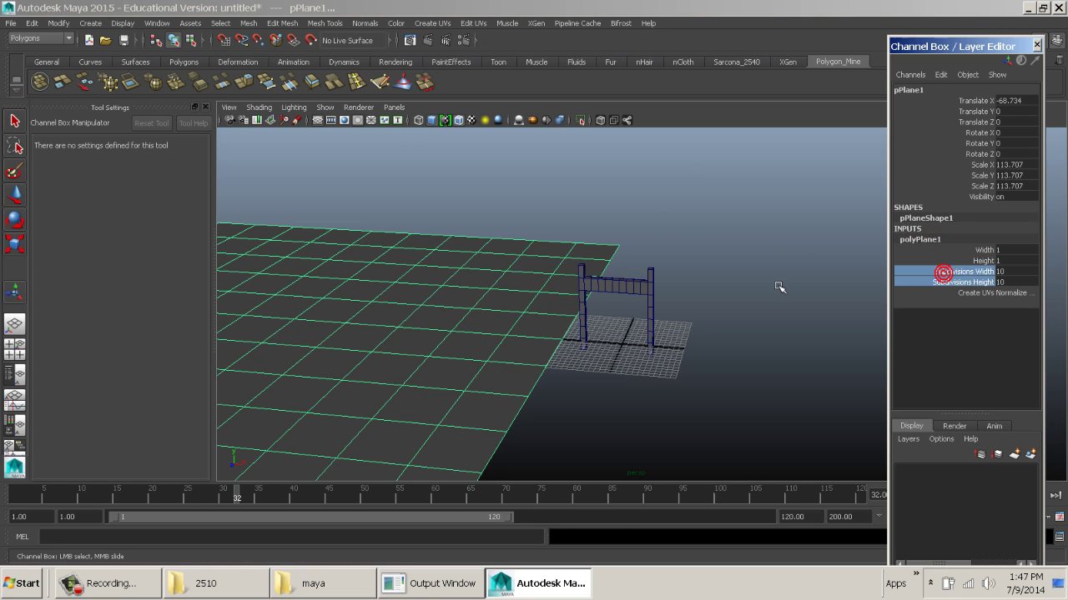
middle_drag(776, 287, 846, 288)
mouse_move(846, 288)
alt+right_down()
mouse_move(689, 265)
mouse_move(510, 267)
mouse_move(572, 265)
alt+right_up()
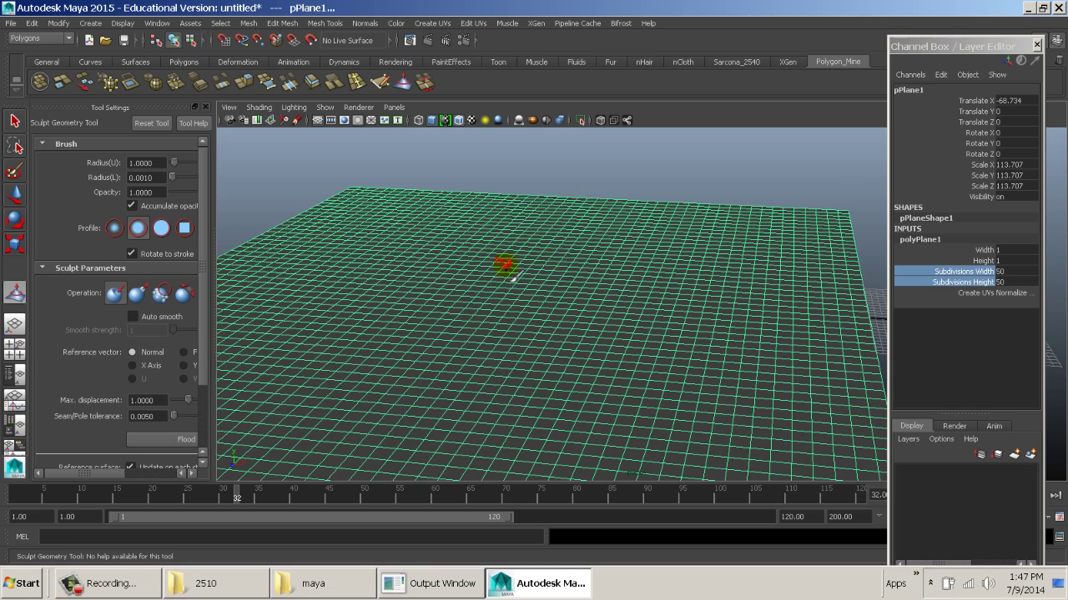
Prepare the Sculpt Geometry tool on the plane with a brush radius of about 16.8 and hide the wireframe.
alt+drag(507, 267, 513, 279)
scroll(143, 297, down, 3)
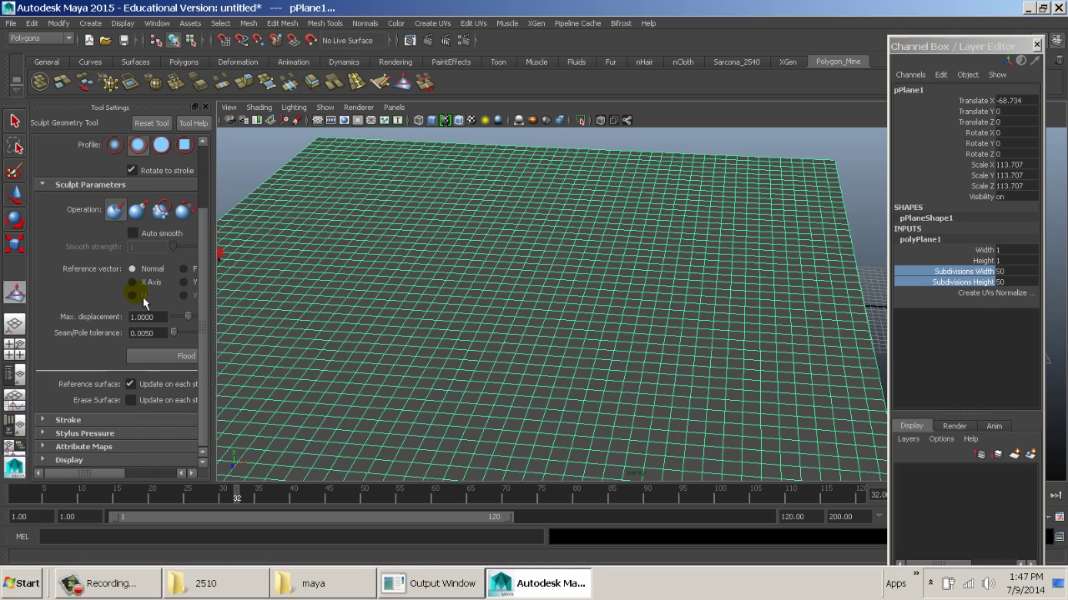
click(81, 462)
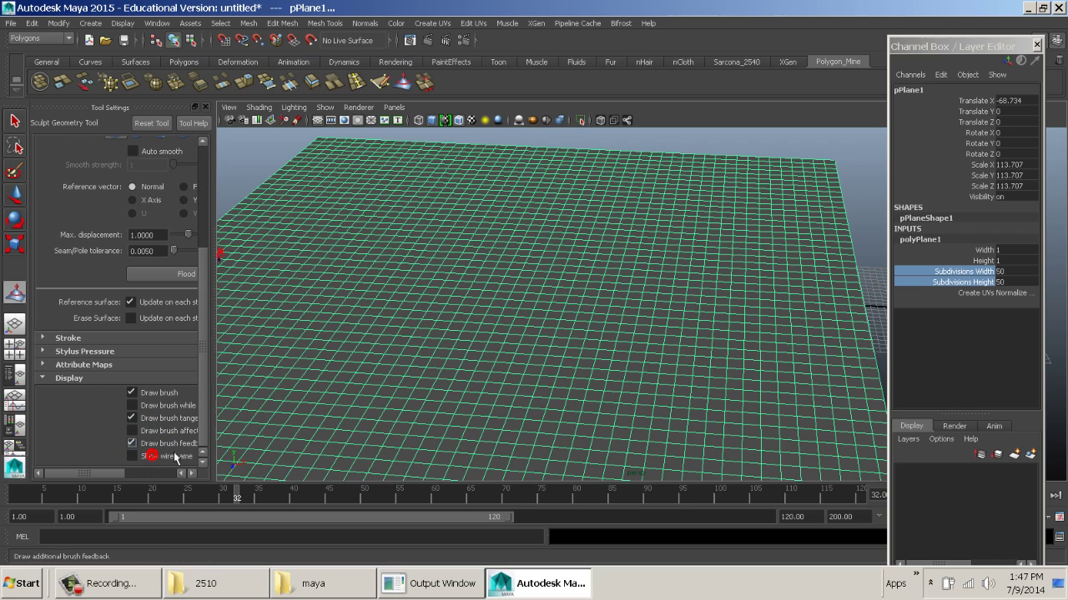
scroll(434, 296, up, 3)
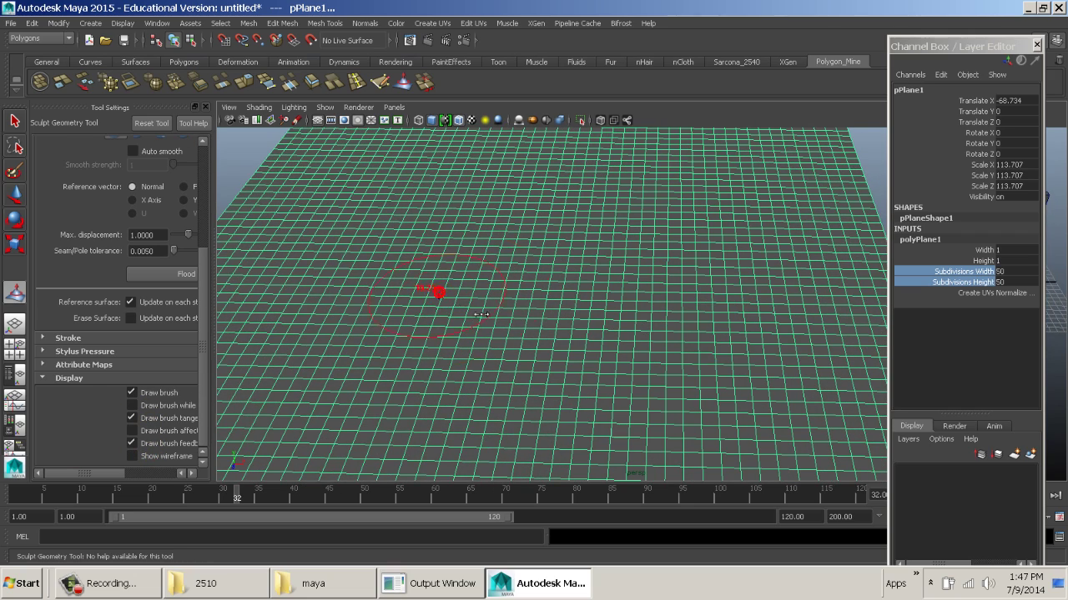
click(464, 121)
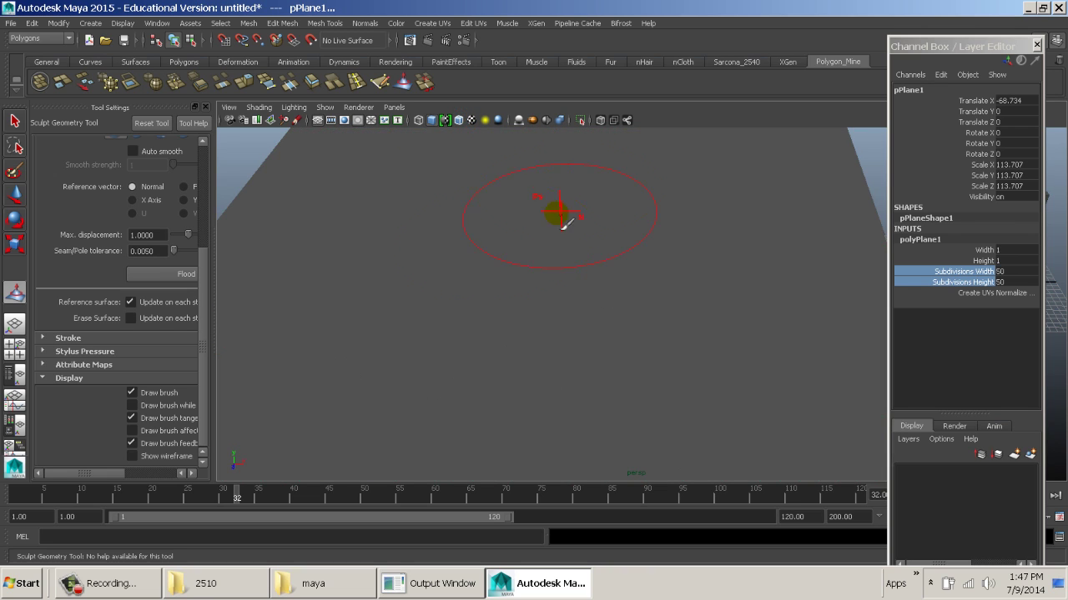
Sculpt a broad, shallow dent in the middle of the plane with the Push operation.
scroll(203, 192, up, 5)
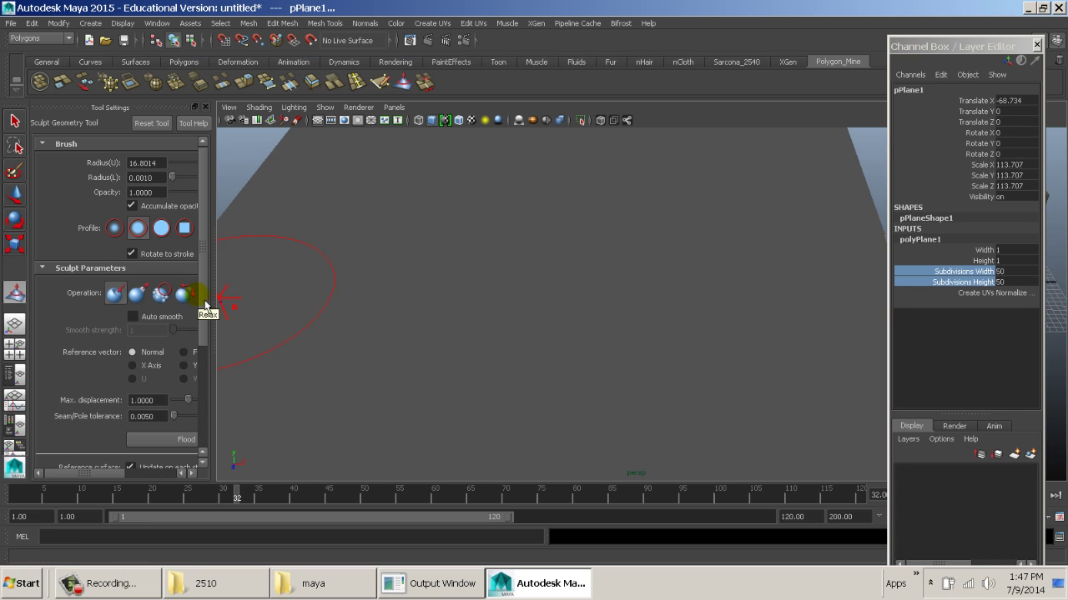
drag(215, 305, 321, 307)
drag(591, 303, 627, 286)
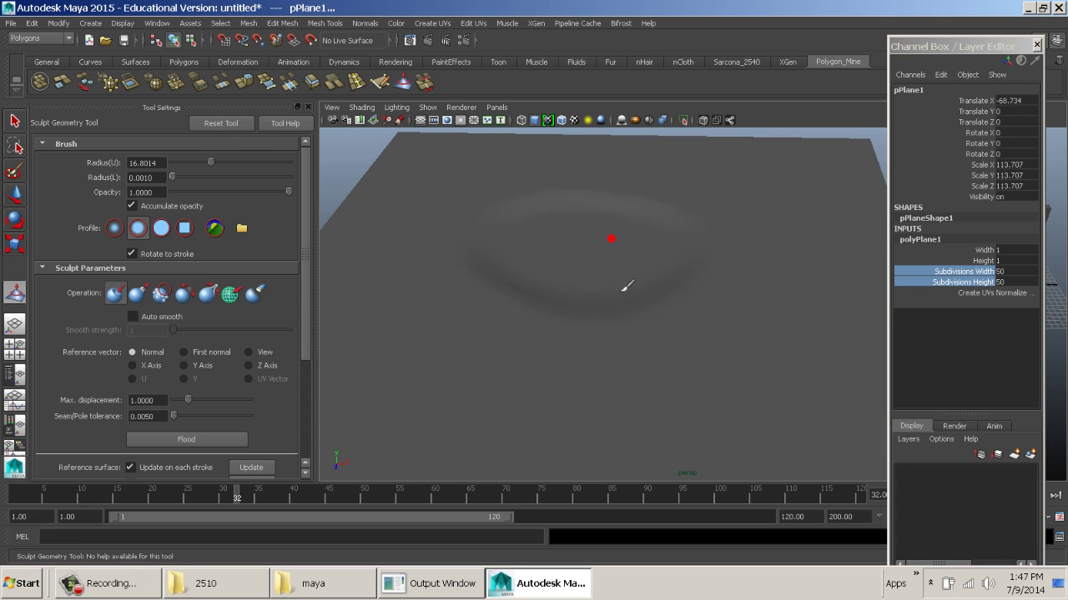
Deepen and extend the dent across the middle of the plane with the Push operation.
mouse_move(533, 279)
alt+mouse_down()
mouse_move(631, 312)
mouse_move(684, 281)
alt+mouse_up()
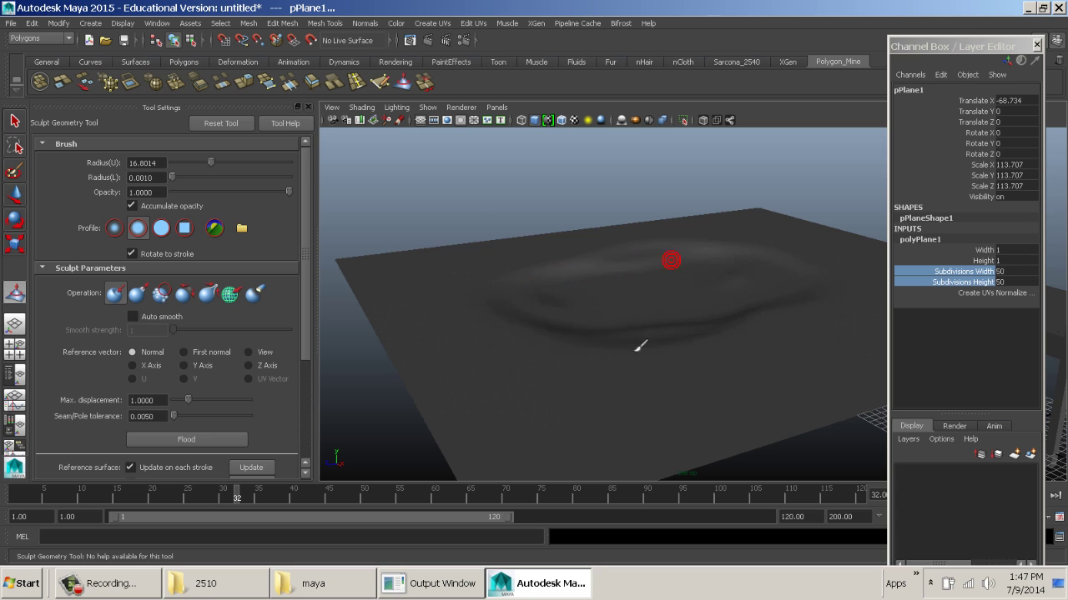
mouse_move(640, 346)
mouse_down()
mouse_move(687, 336)
mouse_move(631, 292)
mouse_up()
mouse_move(658, 331)
alt+mouse_down()
mouse_move(687, 331)
mouse_move(709, 302)
mouse_move(775, 333)
mouse_move(748, 340)
alt+mouse_up()
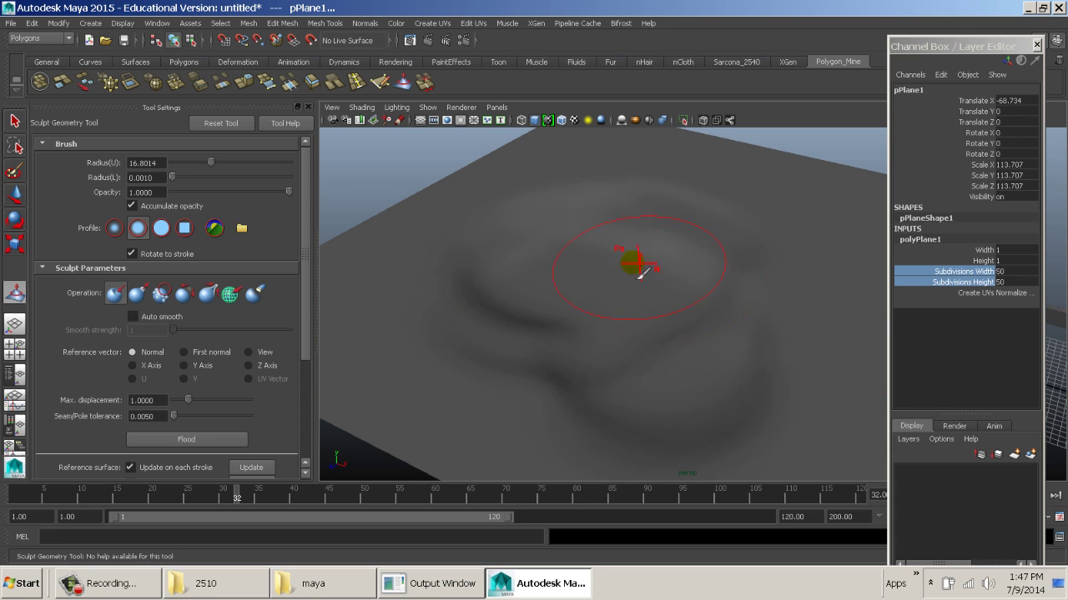
Raise rounded mounds around the dented area of the plane with the Pull operation.
click(139, 292)
mouse_move(562, 281)
mouse_down()
mouse_move(591, 262)
mouse_move(608, 269)
mouse_move(617, 197)
mouse_up()
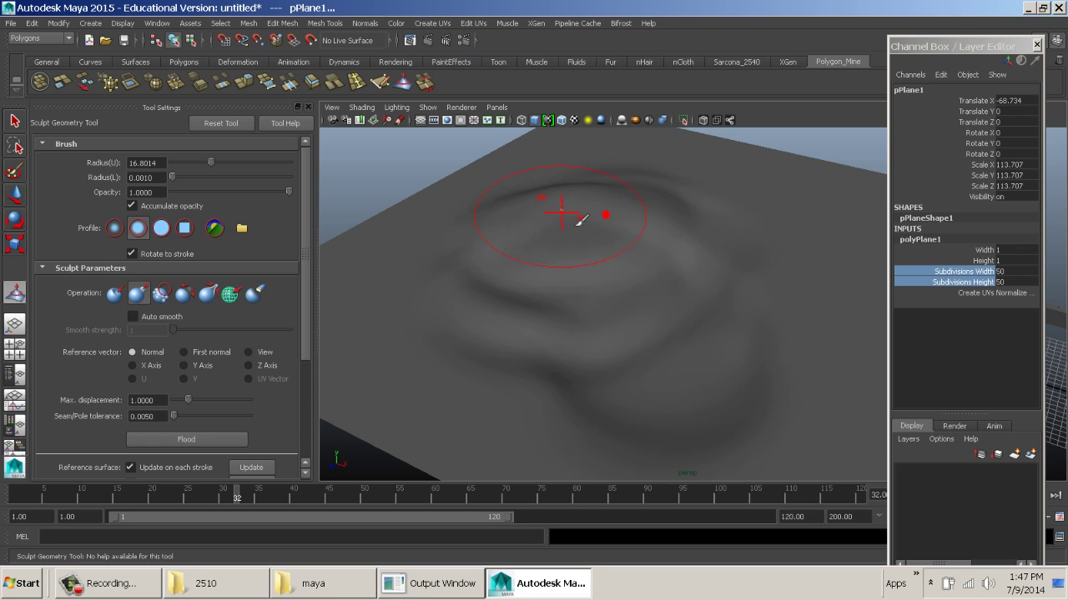
alt+drag(740, 291, 550, 281)
alt+drag(810, 292, 705, 252)
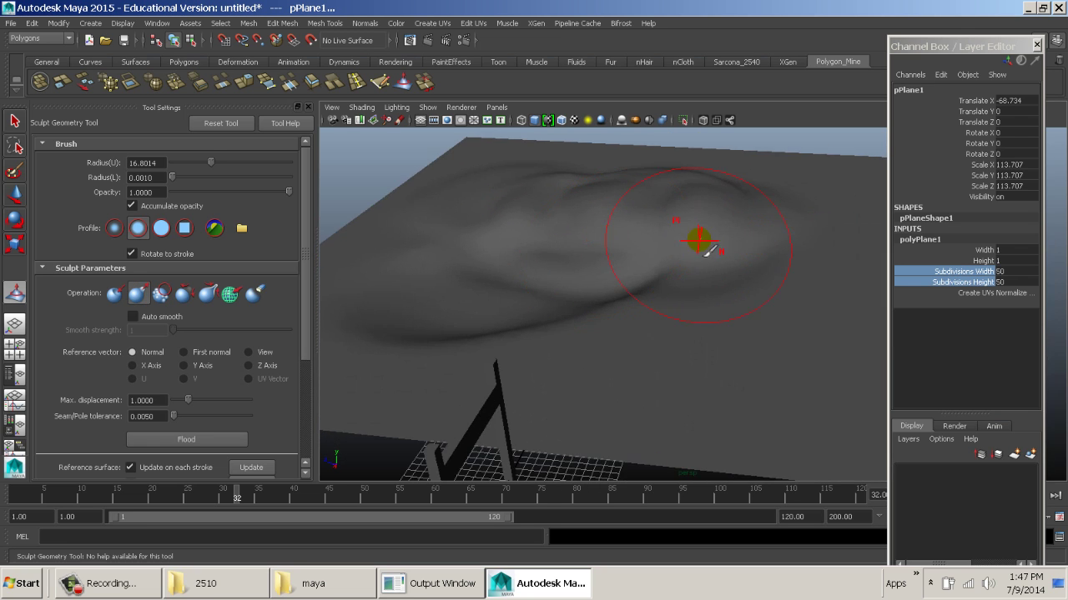
mouse_move(765, 364)
alt+mouse_down()
mouse_move(757, 267)
mouse_move(716, 293)
alt+mouse_up()
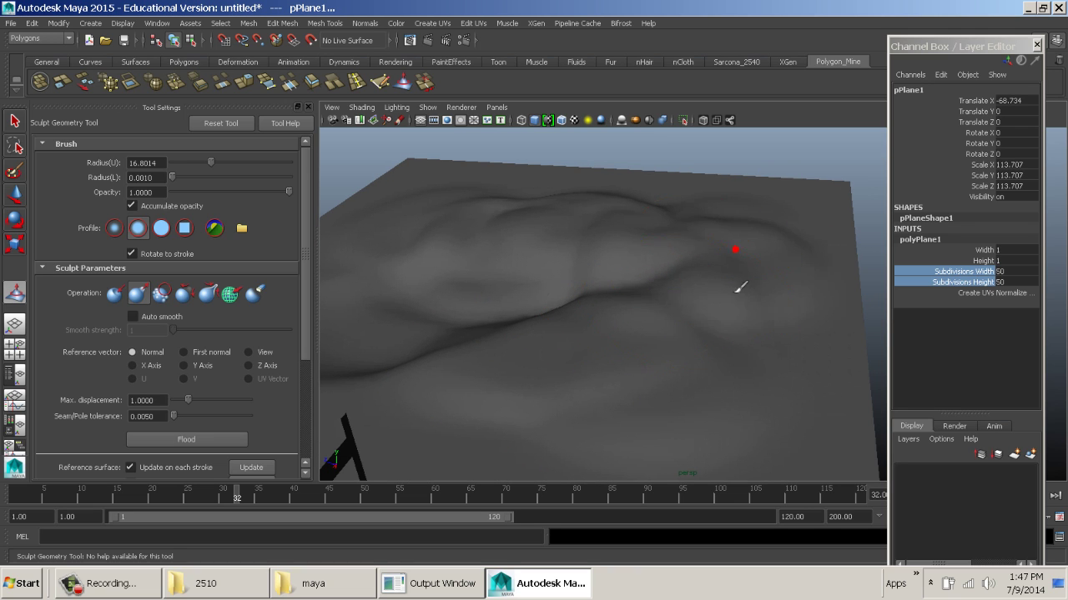
Pull up further ridges beside the mounds, reducing the brush radius to about 11.2.
mouse_move(673, 219)
mouse_down()
mouse_move(482, 179)
mouse_move(817, 208)
mouse_up()
mouse_move(761, 259)
alt+mouse_down()
mouse_move(751, 284)
mouse_move(751, 274)
alt+mouse_up()
mouse_move(743, 354)
alt+mouse_down()
mouse_move(800, 358)
mouse_move(727, 355)
alt+mouse_up()
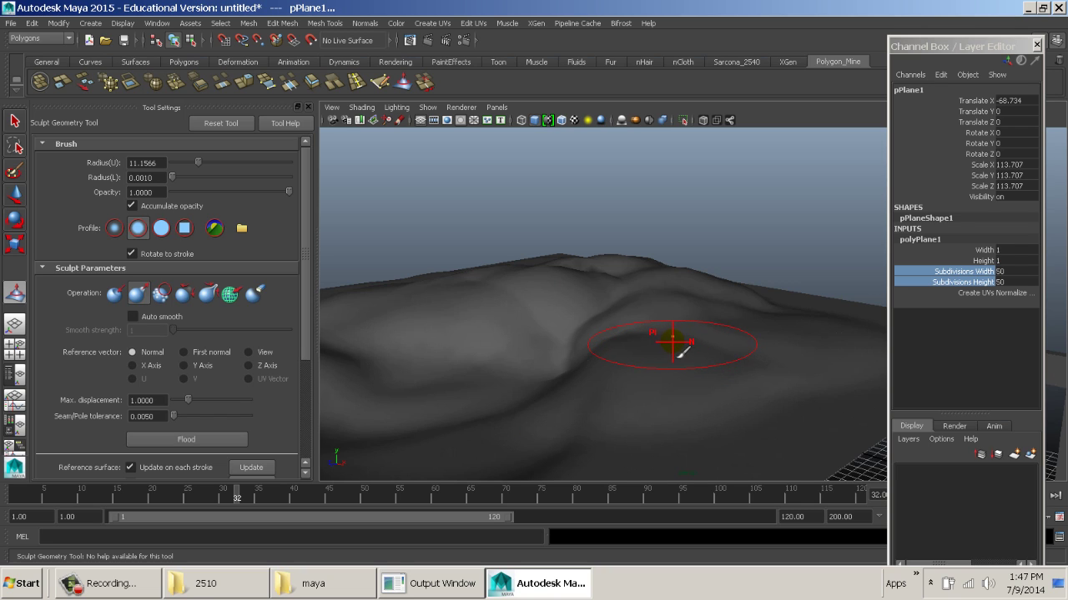
mouse_move(705, 359)
mouse_down()
mouse_move(703, 328)
mouse_move(684, 320)
mouse_up()
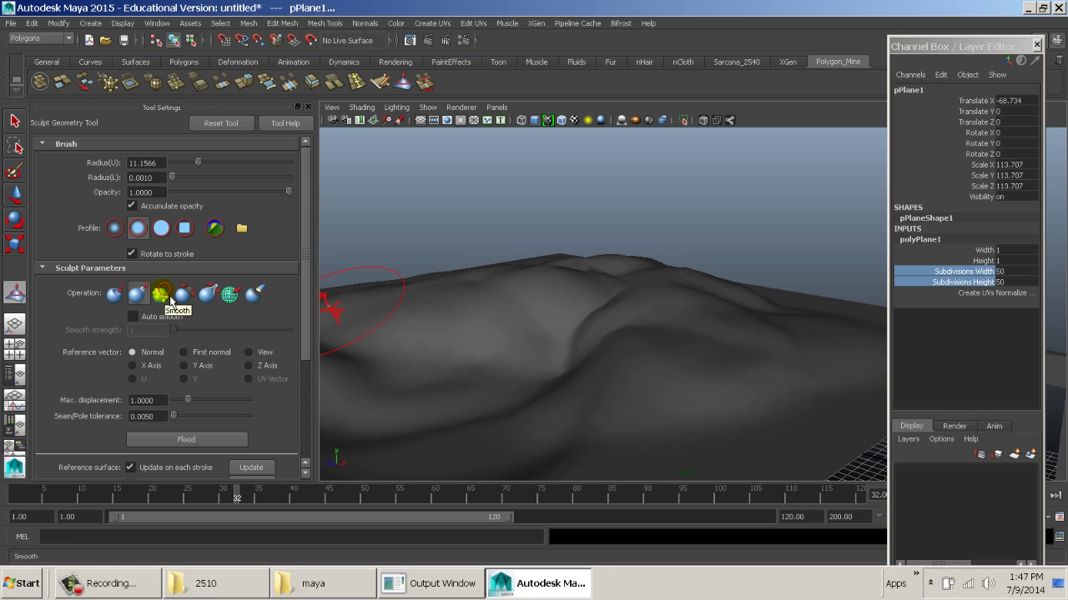
Soften the sculpted hills and creases across the plane with the Smooth operation, and leave the sculpting tool.
click(169, 298)
alt+drag(633, 359, 652, 344)
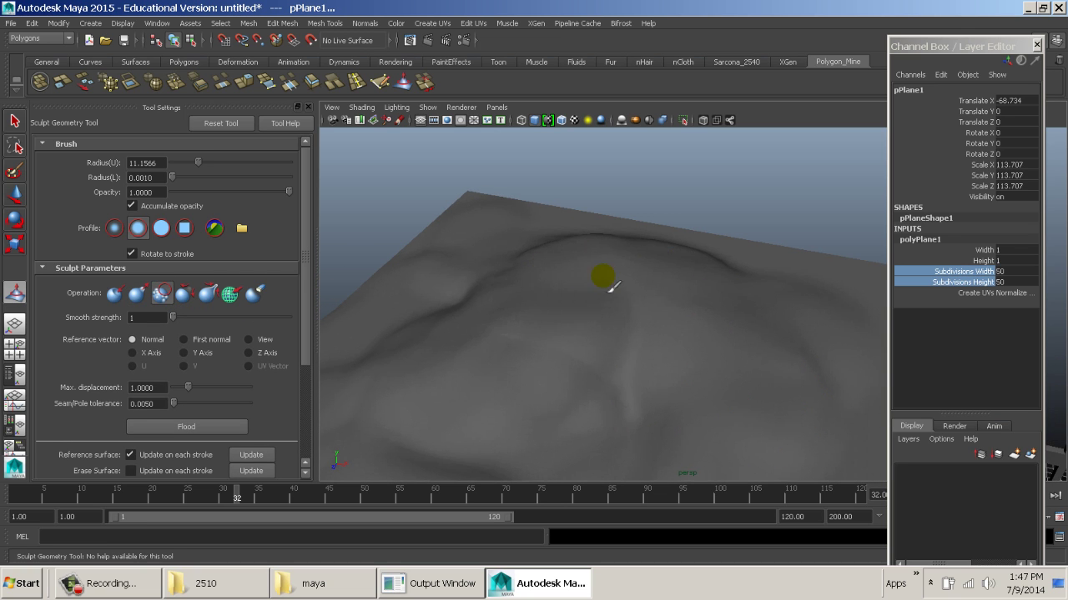
alt+drag(492, 317, 671, 271)
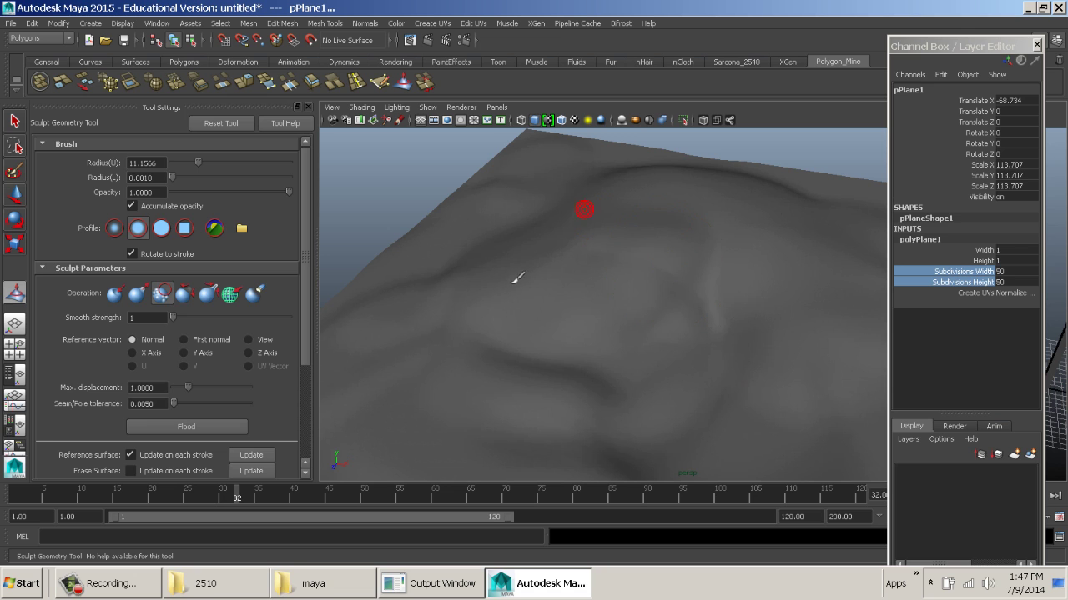
alt+drag(737, 359, 622, 305)
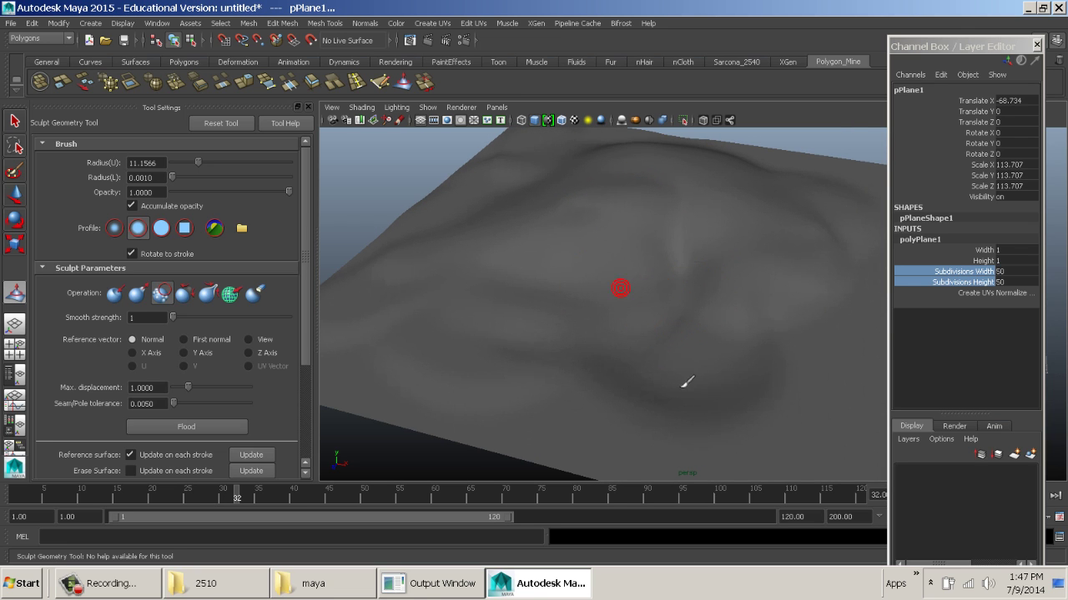
mouse_move(829, 308)
alt+mouse_down()
mouse_move(860, 308)
mouse_move(478, 281)
mouse_move(265, 289)
mouse_move(578, 301)
alt+mouse_up()
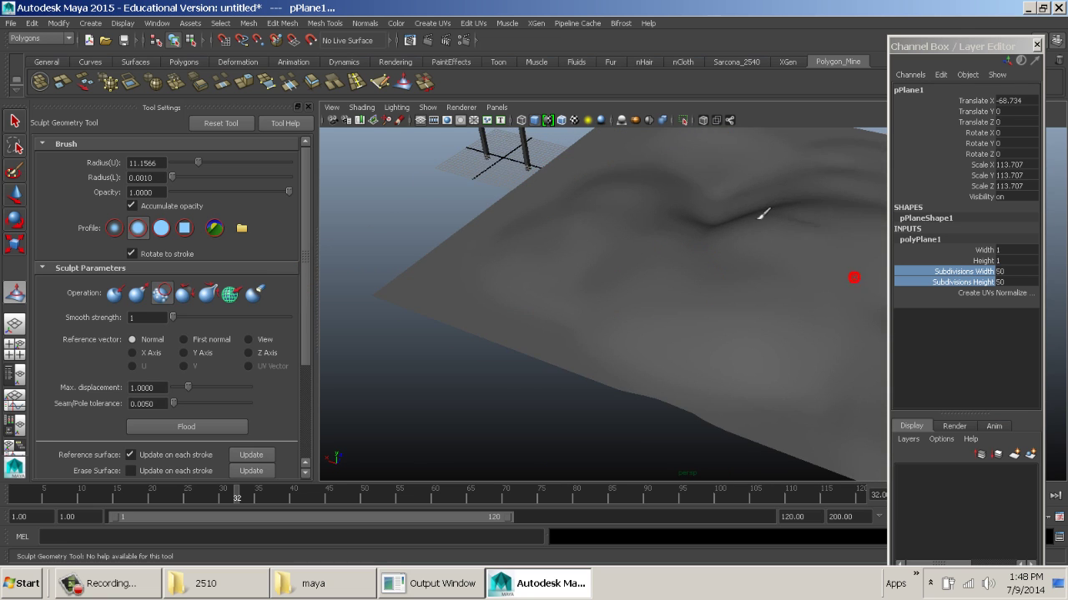
alt+drag(665, 282, 555, 301)
mouse_move(818, 195)
alt+mouse_down()
mouse_move(650, 262)
mouse_move(692, 257)
alt+mouse_up()
mouse_move(736, 379)
alt+mouse_down()
mouse_move(574, 353)
mouse_move(692, 303)
mouse_move(576, 277)
mouse_move(575, 246)
mouse_move(572, 306)
mouse_move(613, 299)
alt+mouse_up()
key(w)
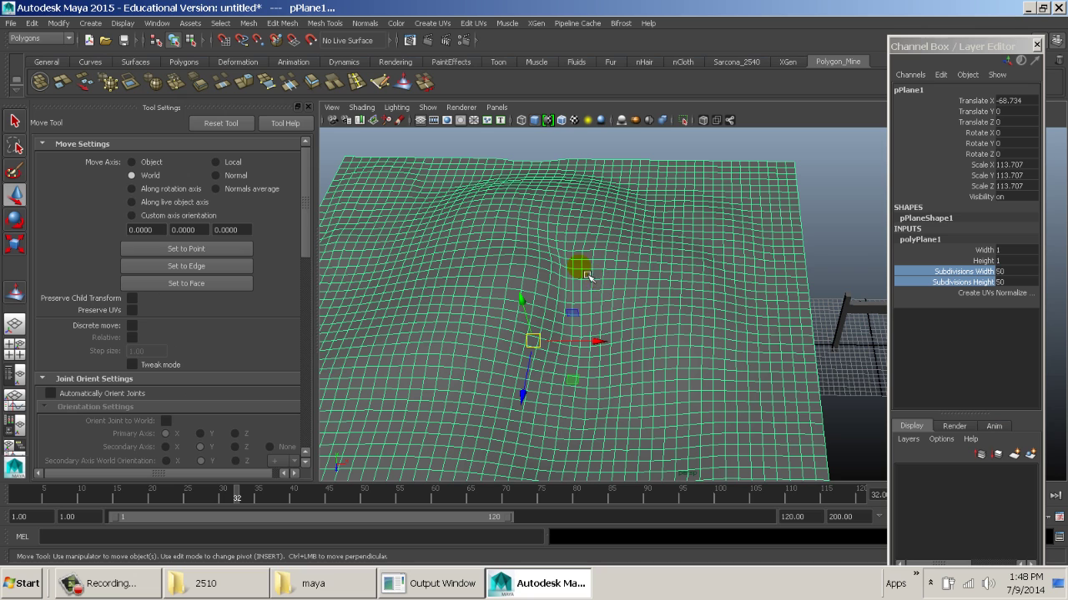
Delete a single face from the sculpted plane and return to object selection.
mouse_move(575, 226)
shift+right_down()
mouse_move(567, 218)
mouse_move(586, 209)
mouse_move(573, 225)
shift+right_up()
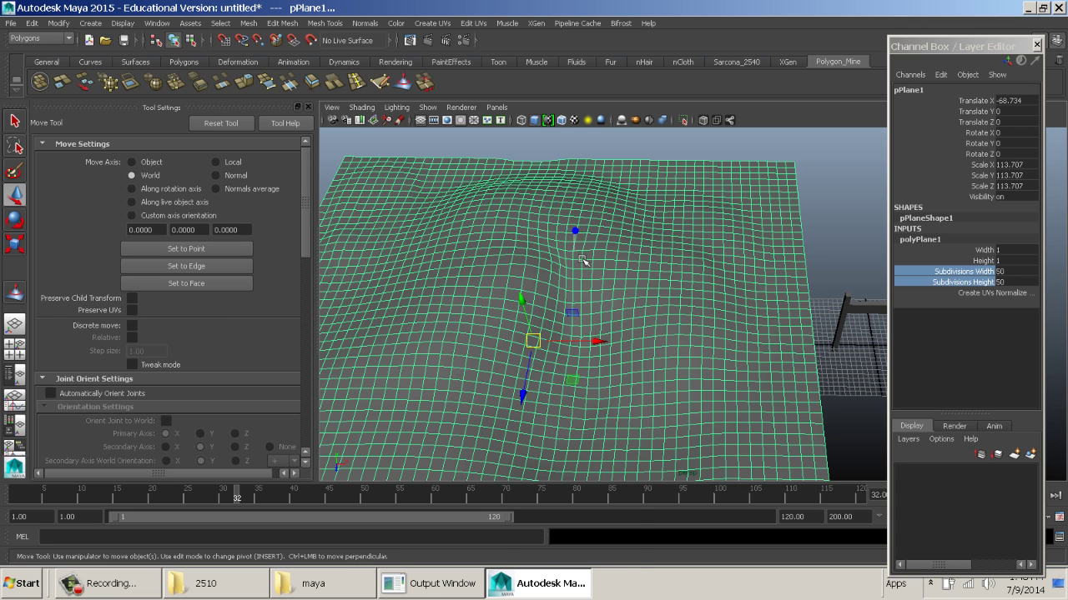
right_drag(584, 261, 584, 333)
click(657, 287)
key(f)
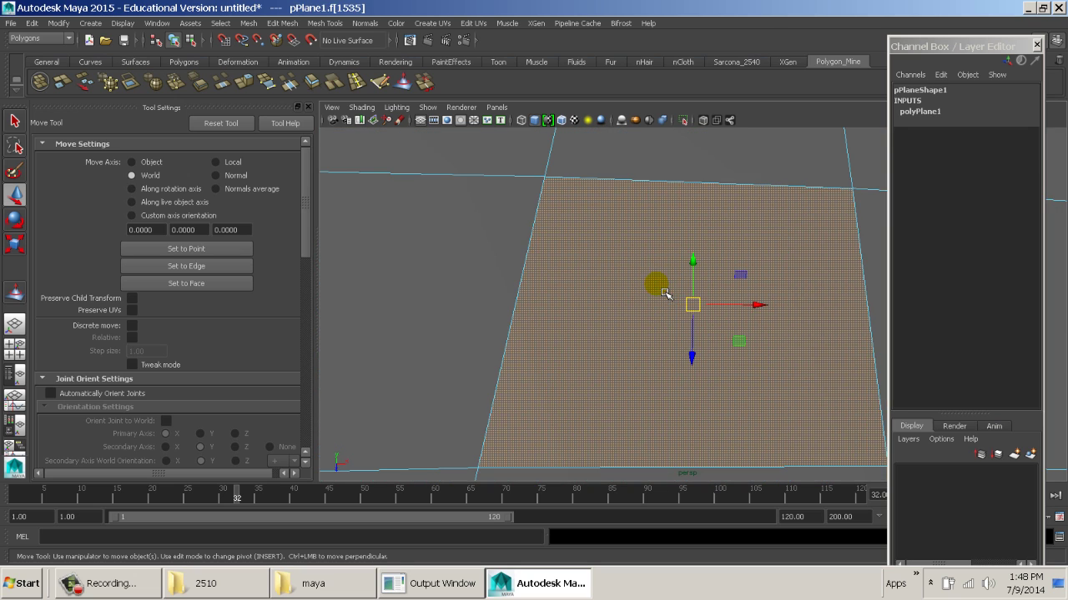
key(Delete)
alt+right_drag(798, 334, 398, 265)
alt+drag(740, 323, 674, 292)
right_drag(677, 248, 694, 229)
click(706, 222)
Fill the square hole in the plane with the Append to Polygon tool, using its boundary edges.
key(alt+v)
shift+right_drag(775, 219, 762, 209)
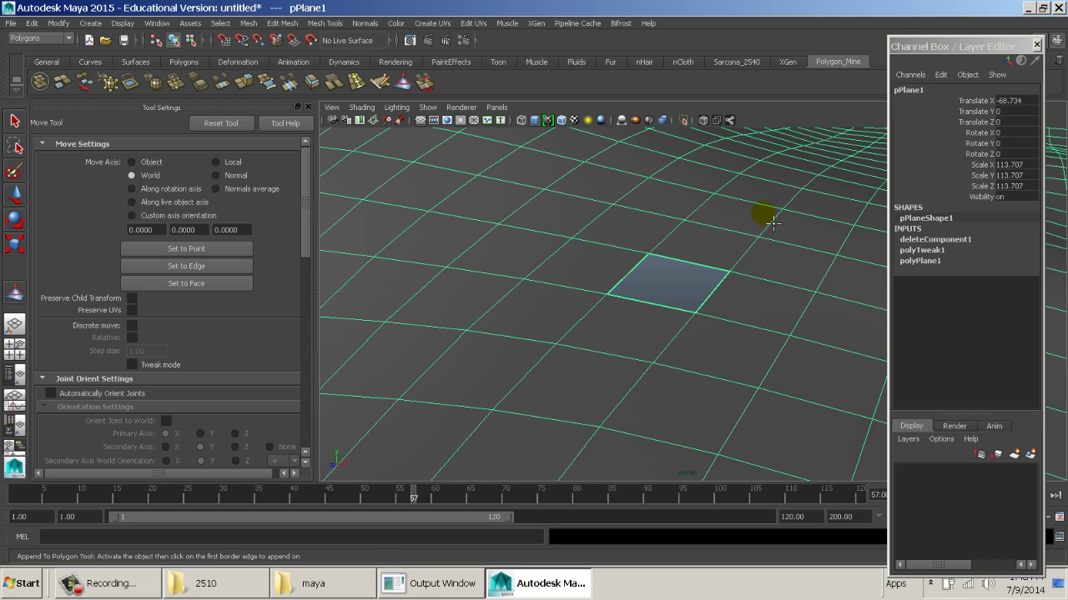
alt+drag(696, 281, 680, 307)
alt+right_drag(680, 307, 800, 289)
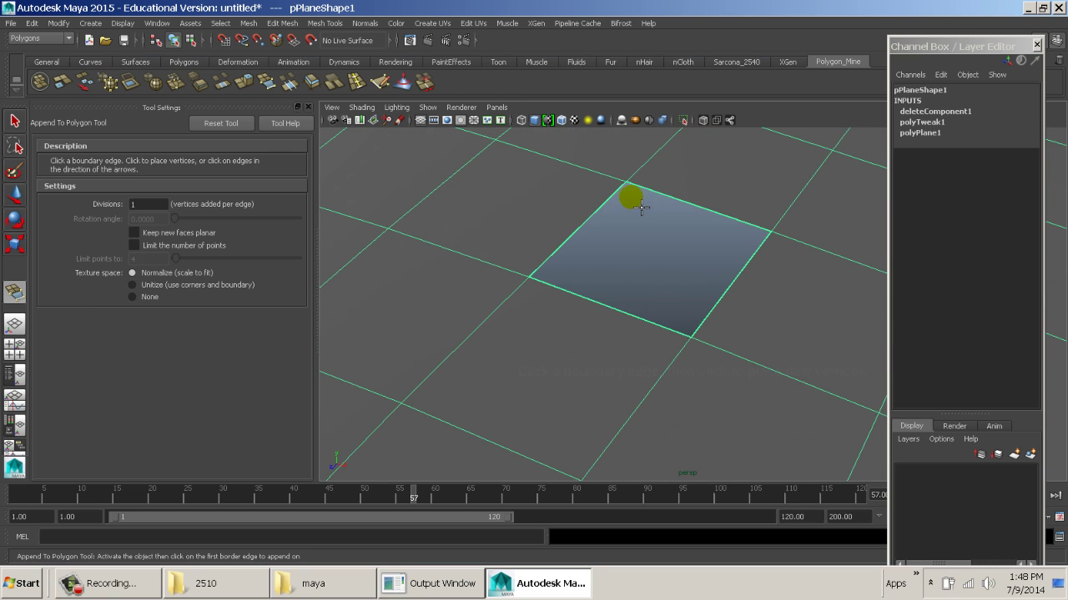
click(733, 223)
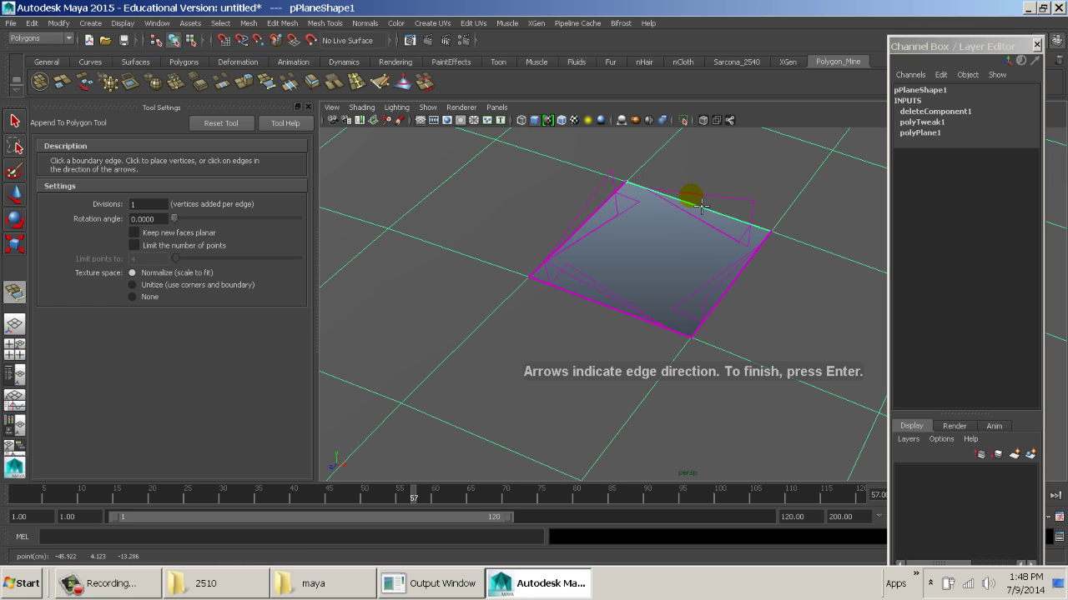
click(595, 233)
click(591, 309)
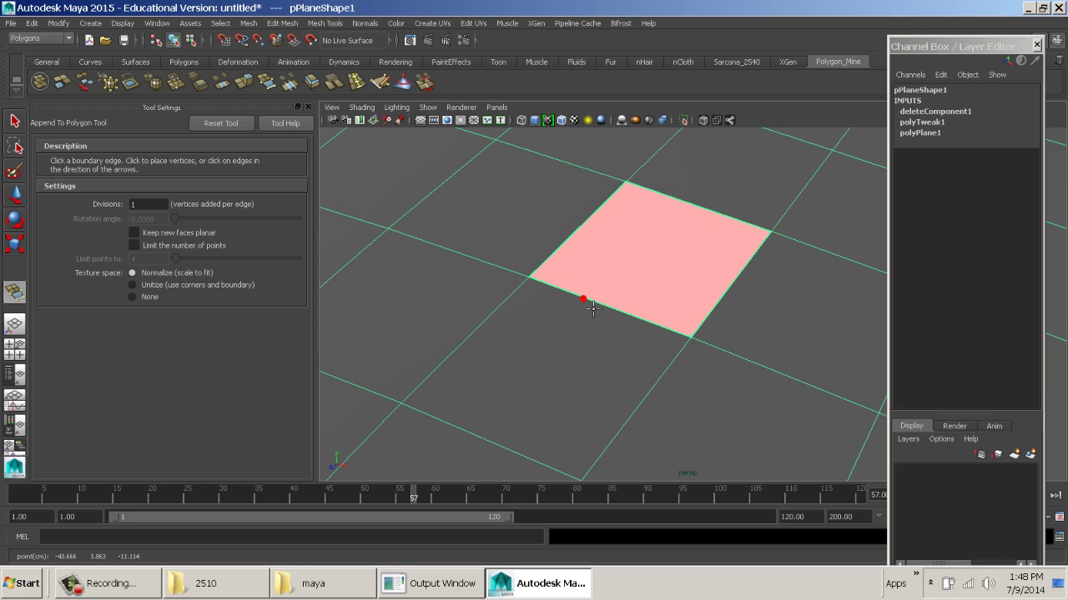
key(w)
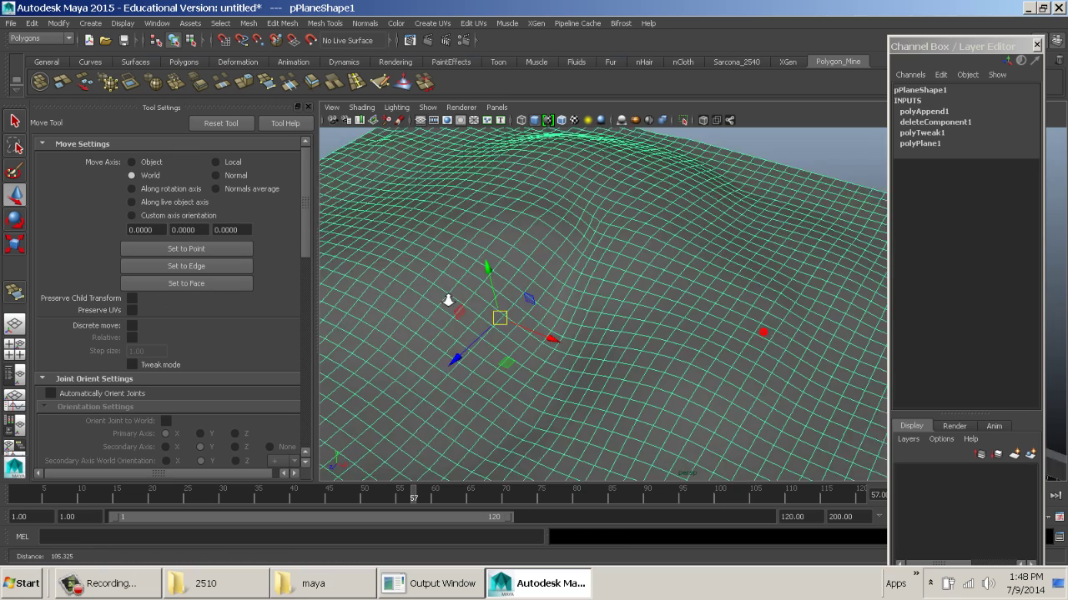
Delete another single face, in the crease of the sculpted plane.
click(771, 175)
alt+drag(726, 246, 846, 365)
click(522, 281)
right_click(581, 254)
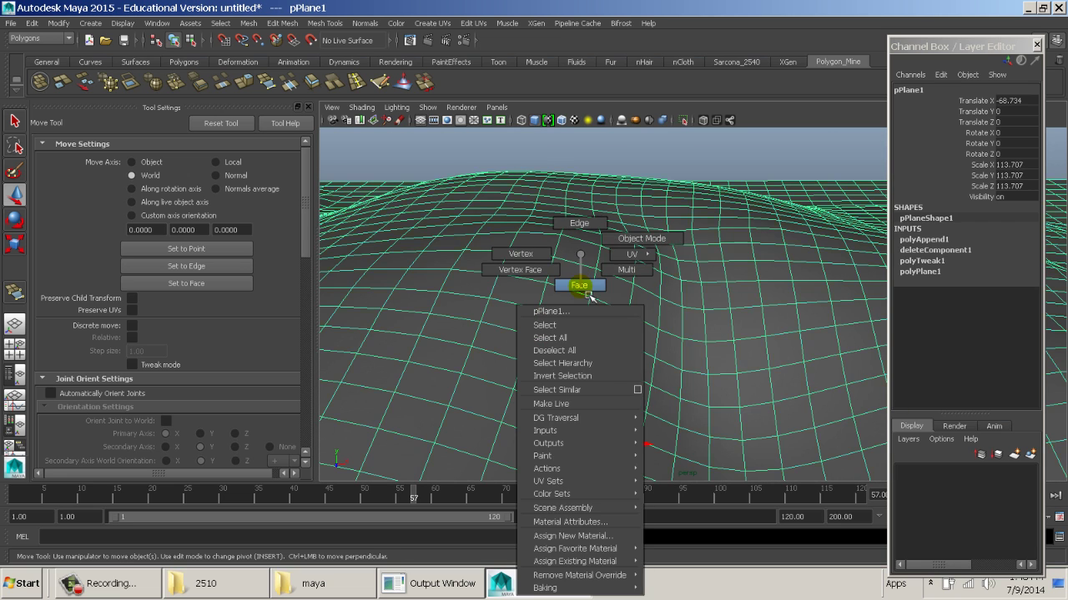
right_drag(588, 294, 589, 296)
click(677, 292)
key(ctrl+z)
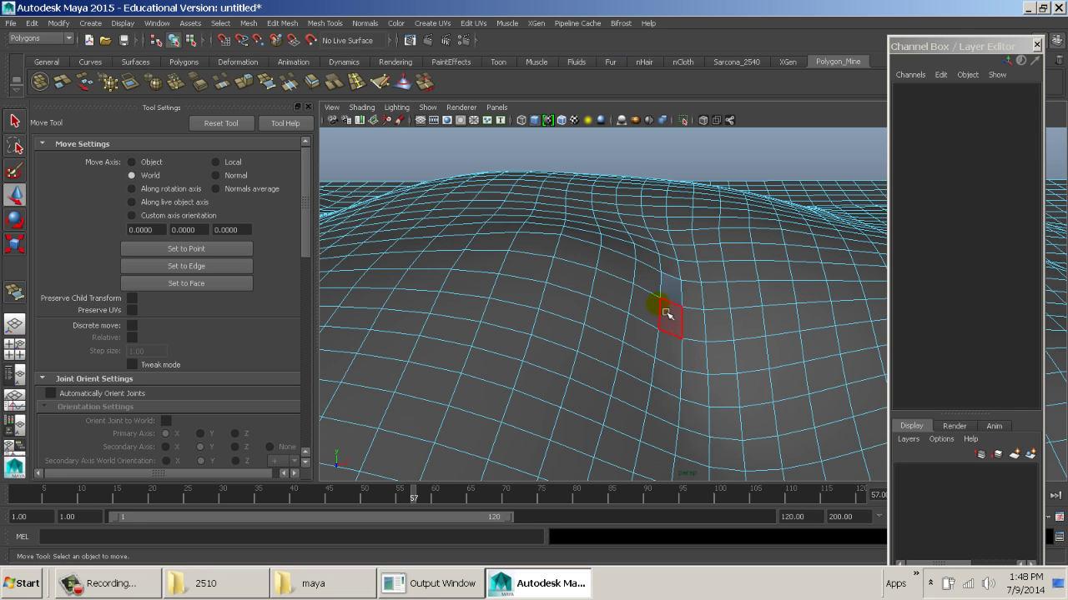
alt+drag(666, 311, 774, 376)
Close the new hole in the crease by repeating Append to Polygon on its border edges.
key(g)
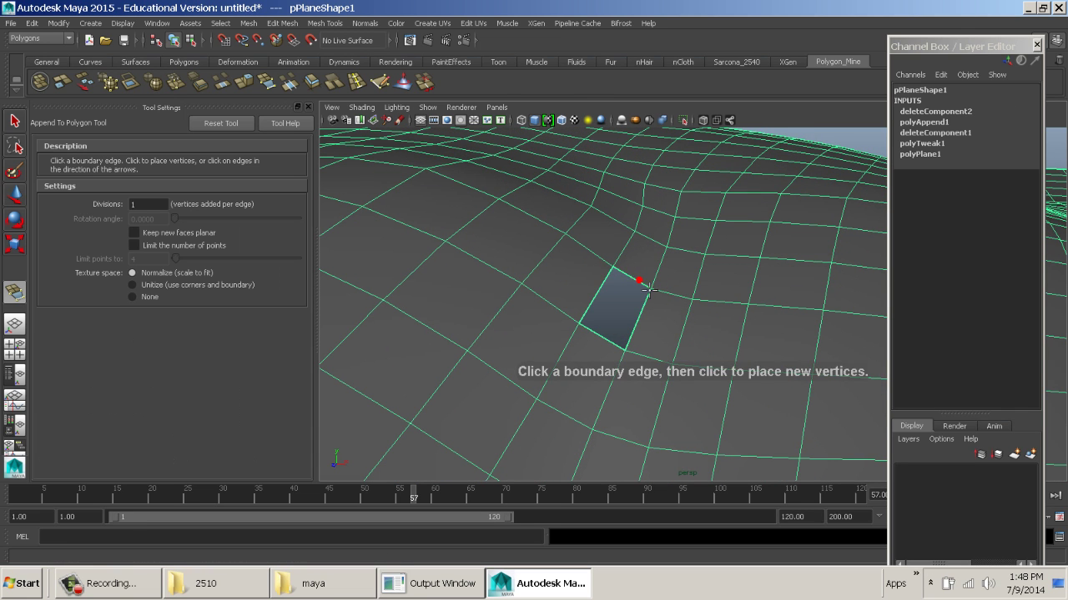
click(647, 287)
click(595, 294)
click(612, 351)
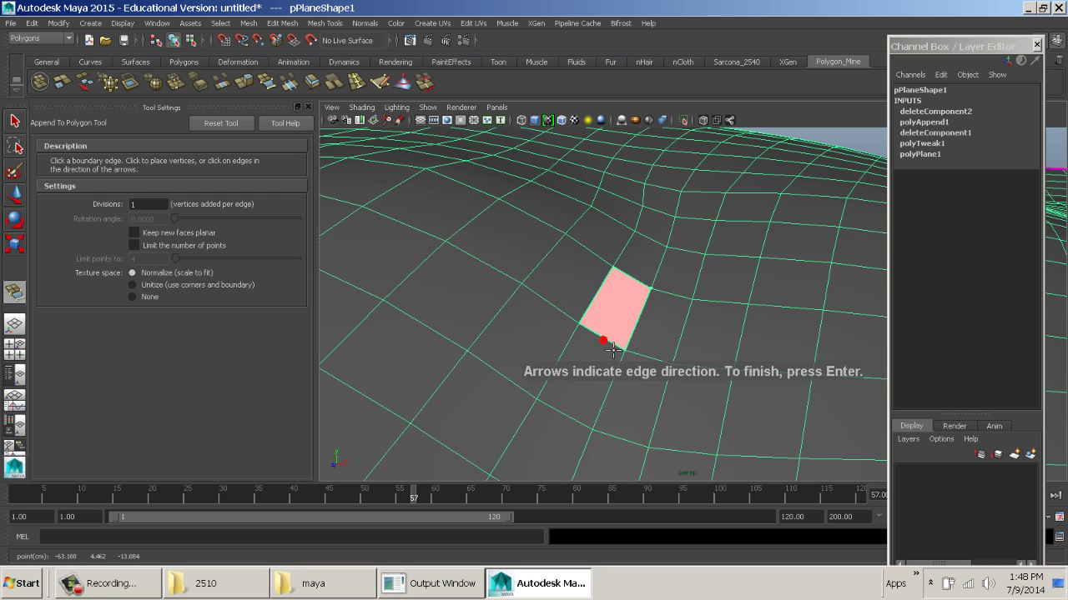
key(Return)
key(w)
click(836, 157)
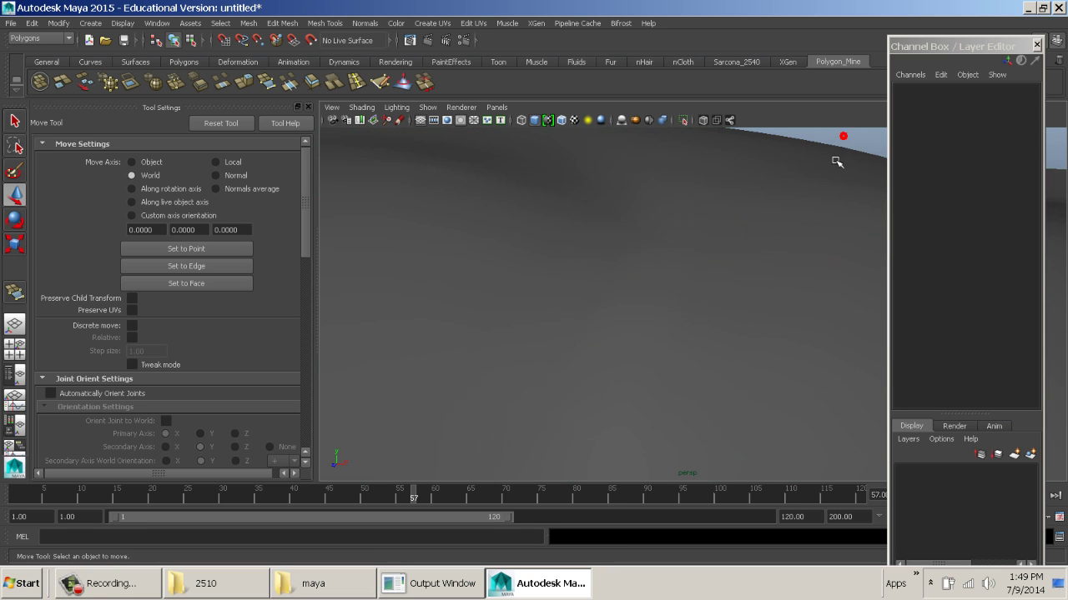
Combine the sculpted plane and the bridged posts into a single mesh.
mouse_move(839, 162)
alt+mouse_down()
mouse_move(726, 292)
mouse_move(764, 286)
mouse_move(723, 259)
mouse_move(178, 239)
mouse_move(658, 292)
mouse_move(543, 277)
mouse_move(581, 326)
mouse_move(687, 291)
mouse_move(709, 296)
mouse_move(708, 339)
mouse_move(703, 293)
alt+mouse_up()
alt+right_drag(703, 293, 825, 328)
click(726, 287)
alt+right_drag(708, 283, 583, 219)
key(alt+v)
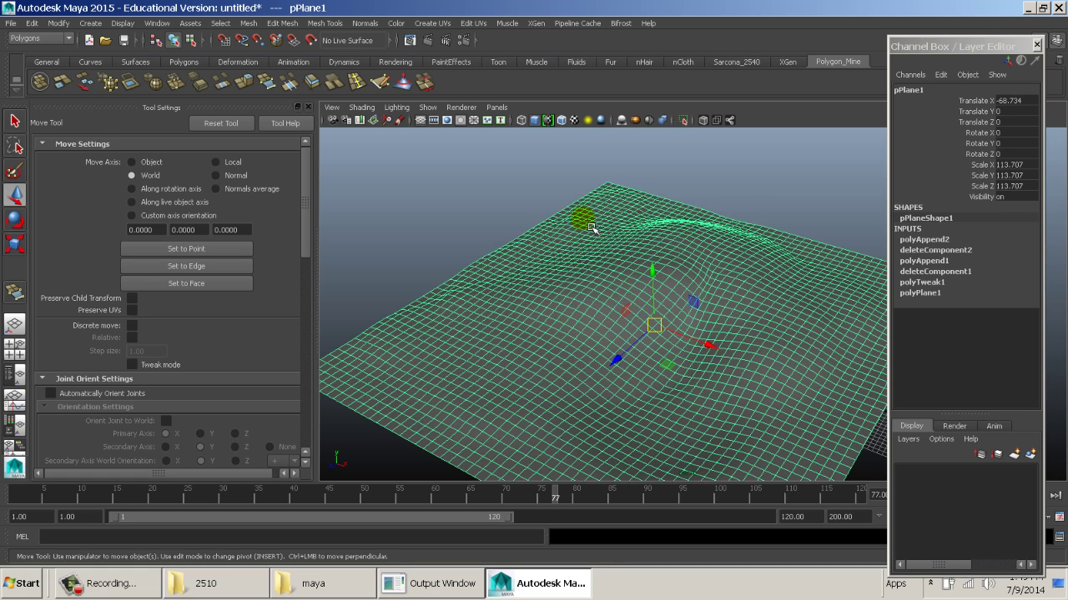
key(f)
click(778, 334)
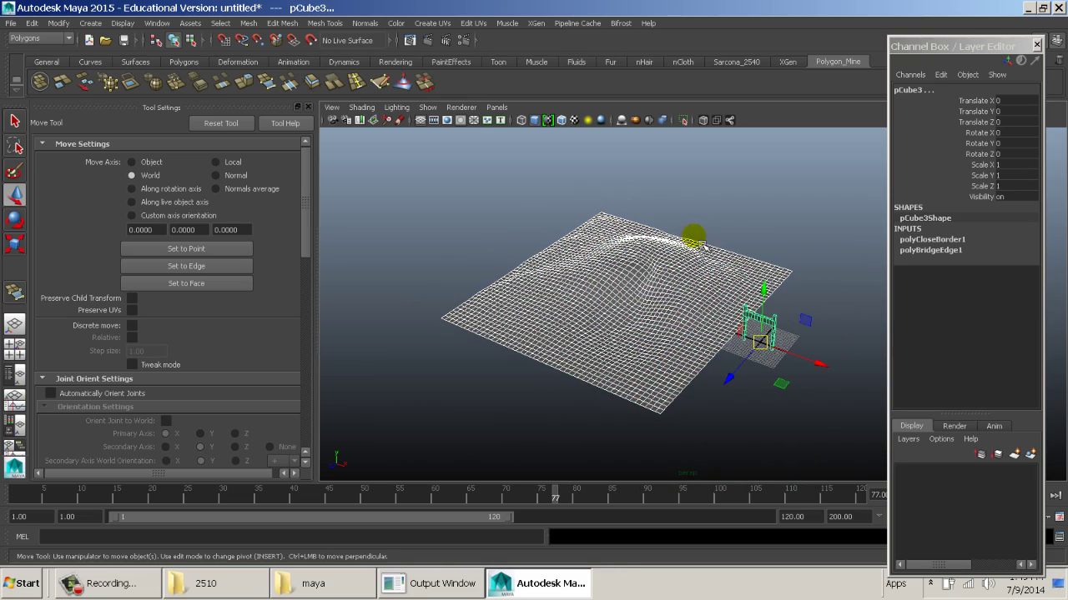
shift+right_drag(703, 247, 670, 300)
Select faces on the post nearest the plane together with faces on the plane's edge, then return to object selection.
alt+right_drag(734, 302, 810, 364)
alt+drag(809, 365, 664, 275)
click(654, 266)
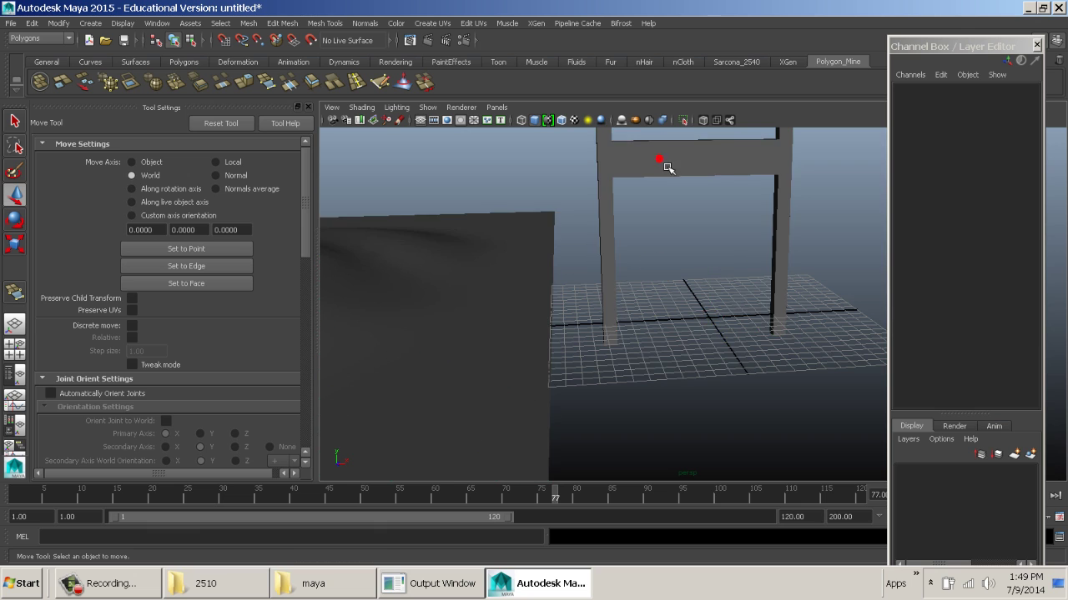
click(668, 168)
right_drag(663, 165, 622, 162)
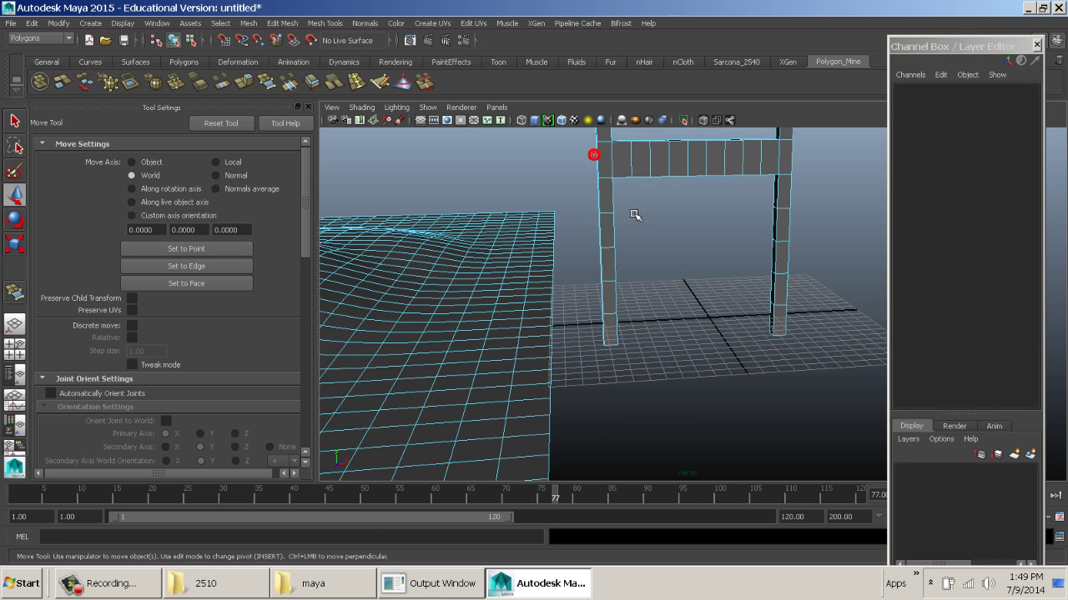
drag(635, 215, 597, 333)
drag(596, 204, 492, 180)
key(ctrl+z)
shift+drag(492, 242, 563, 292)
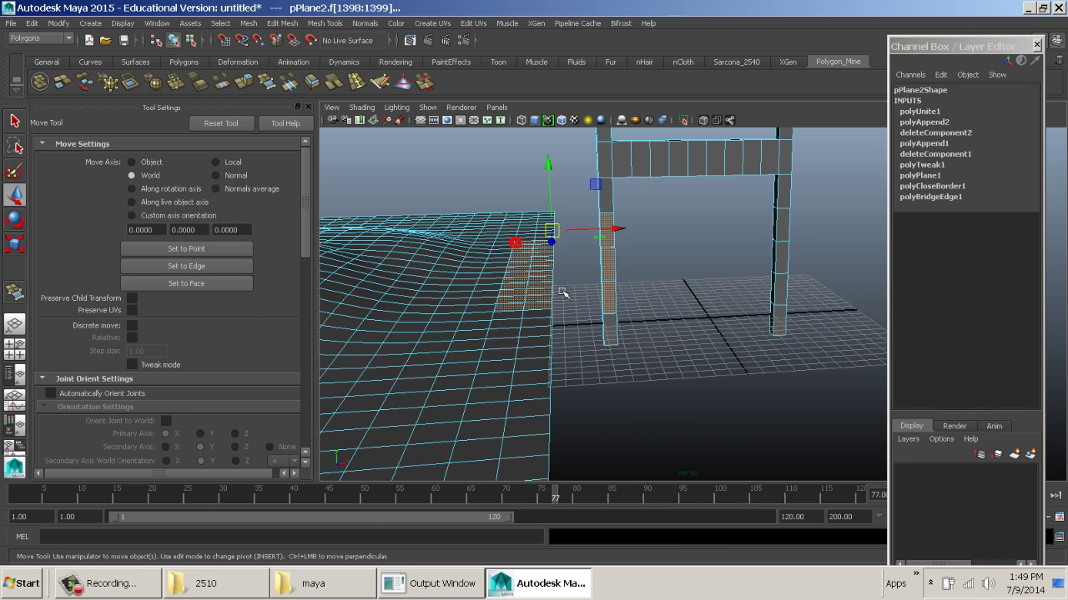
drag(552, 230, 534, 275)
right_drag(510, 216, 488, 209)
click(595, 179)
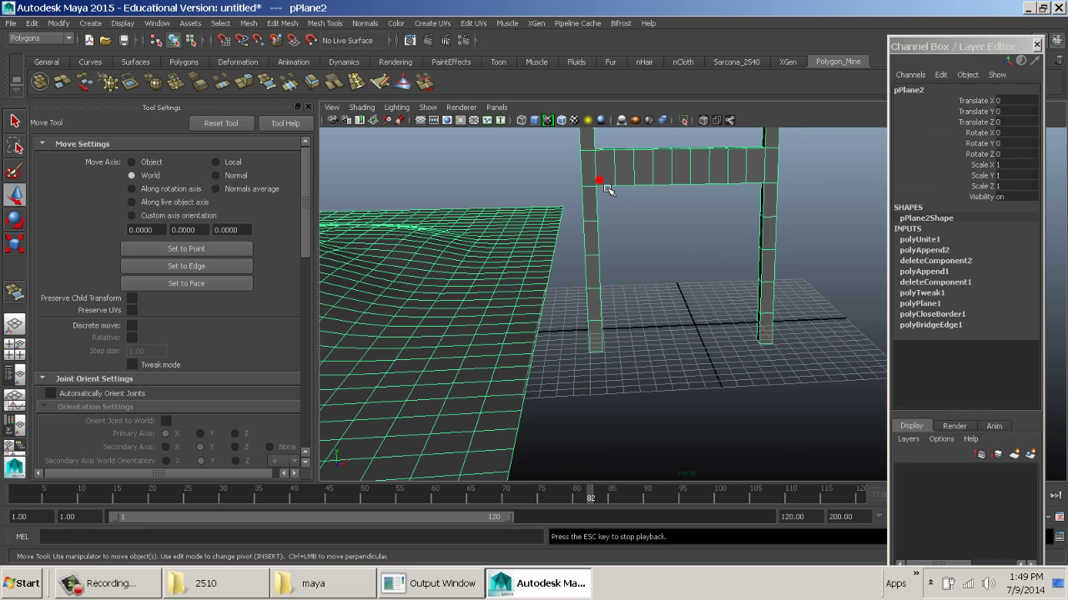
Extract the faces of the post farther from the plane and the adjoining end of the crossbeam as a separate object.
shift+right_drag(607, 191, 603, 194)
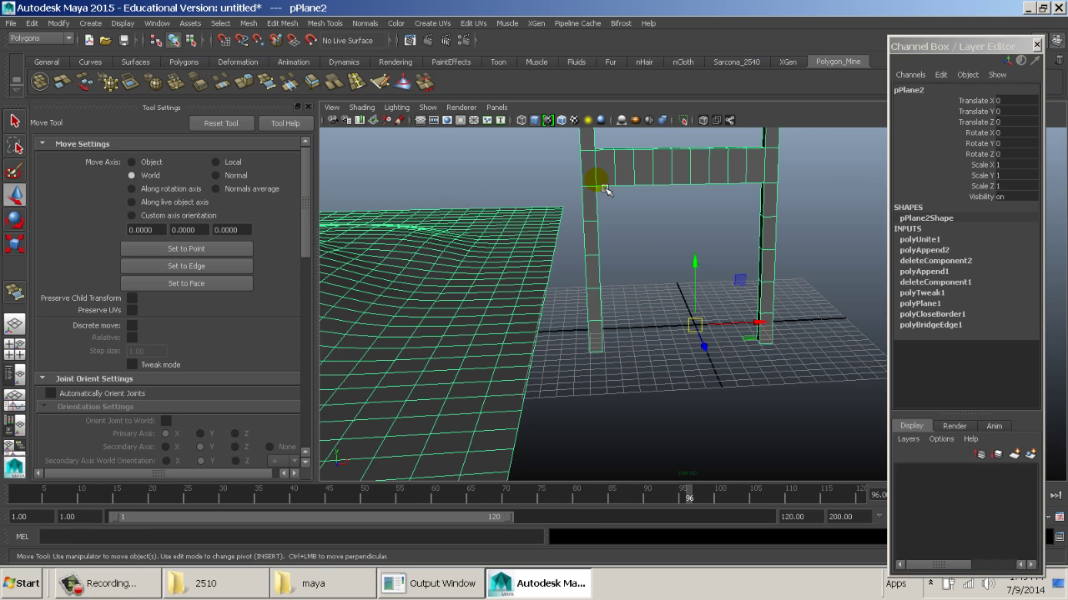
right_click(603, 197)
click(594, 209)
alt+drag(674, 207, 791, 481)
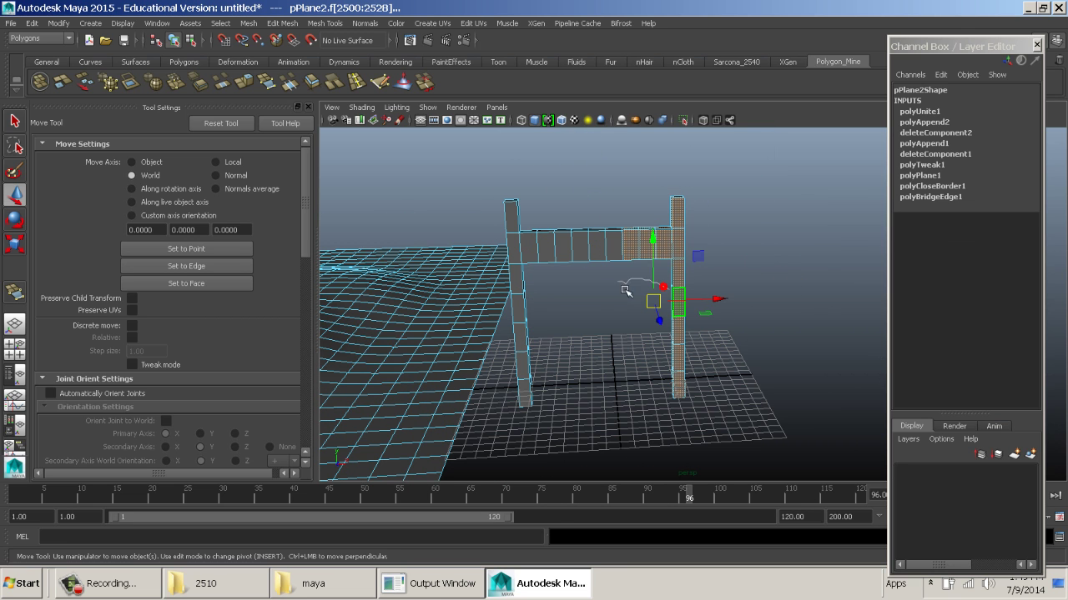
mouse_move(668, 290)
shift+right_down()
mouse_move(632, 292)
mouse_move(680, 306)
mouse_move(651, 281)
shift+right_up()
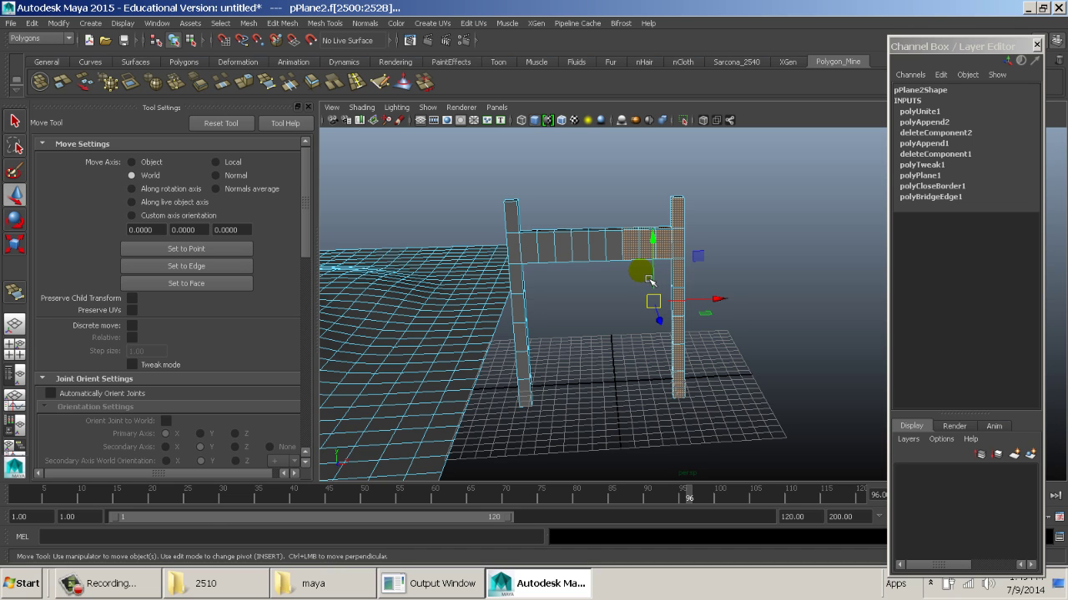
alt+middle_drag(649, 281, 640, 277)
shift+right_drag(640, 276, 633, 344)
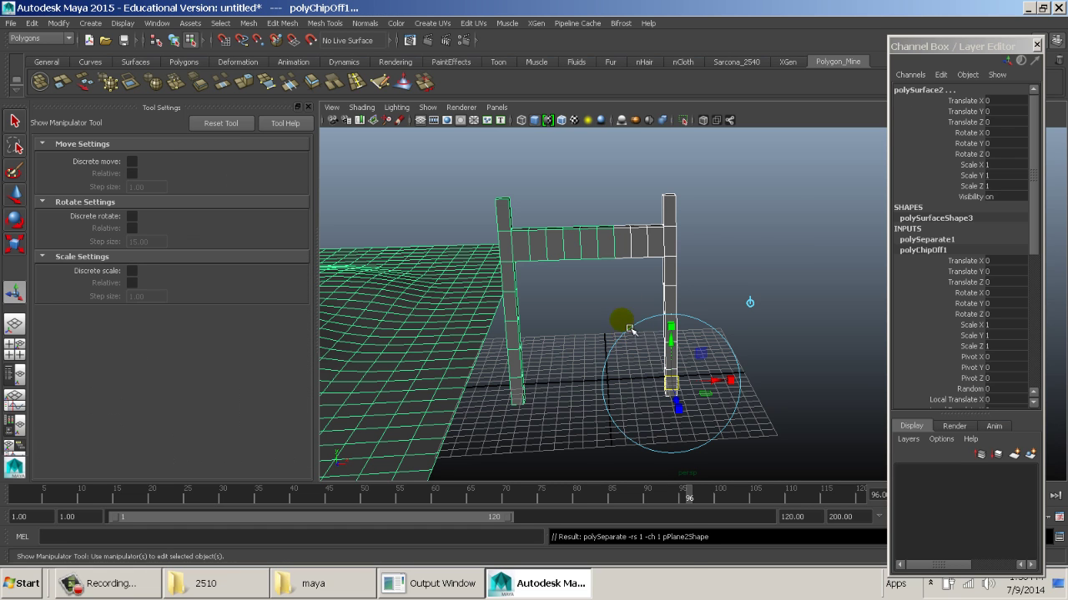
Switch to object selection and select only the extracted post piece.
right_drag(630, 238, 662, 231)
click(639, 235)
click(632, 201)
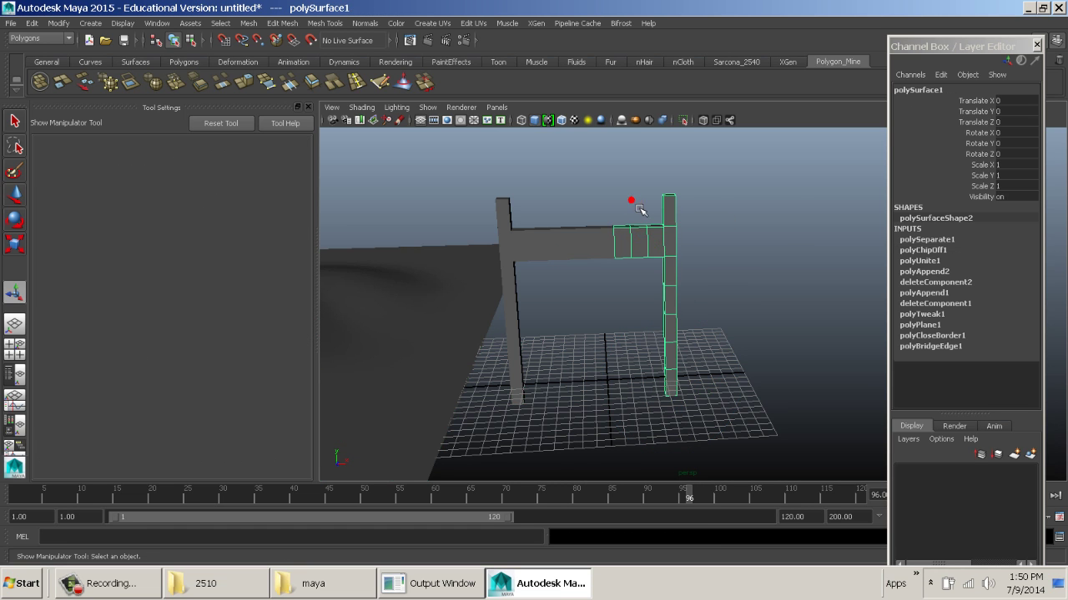
Select the two sides of the split crossbeam in turn and try moving the extracted post piece away from the rest.
click(589, 246)
click(651, 241)
click(605, 245)
click(639, 242)
click(594, 246)
click(648, 243)
key(w)
middle_drag(634, 296, 845, 290)
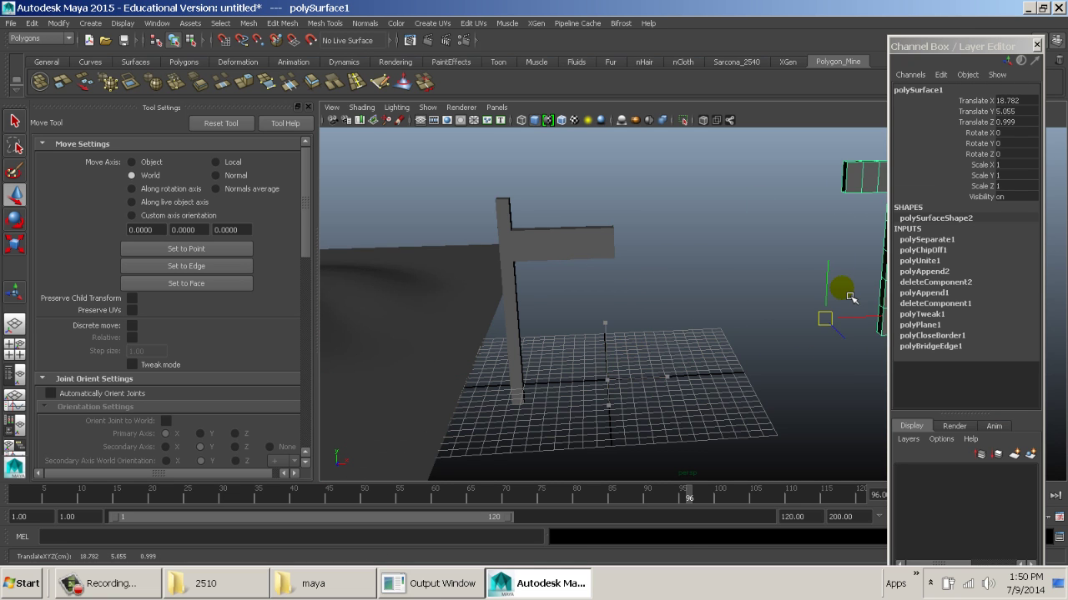
key(ctrl+z)
Separate the remaining mesh so the sculpted plane and the nearer post become individual objects, and select each piece in turn.
alt+drag(689, 291, 727, 224)
click(728, 224)
shift+right_drag(707, 241, 683, 324)
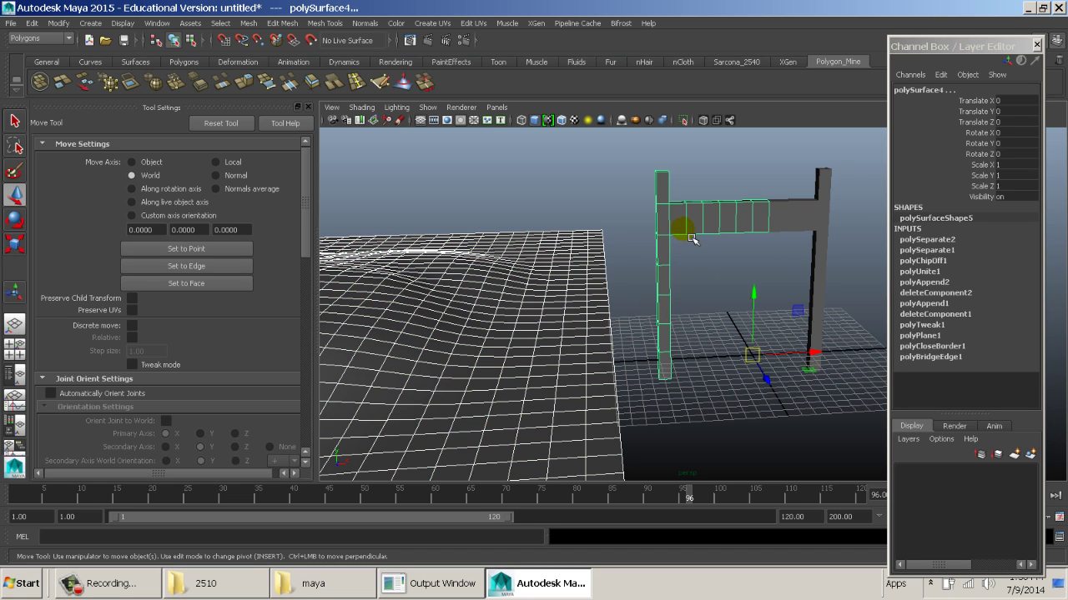
click(592, 291)
click(713, 219)
mouse_move(713, 220)
alt+right_down()
mouse_move(617, 240)
mouse_move(513, 242)
alt+right_up()
click(625, 257)
click(678, 286)
click(768, 269)
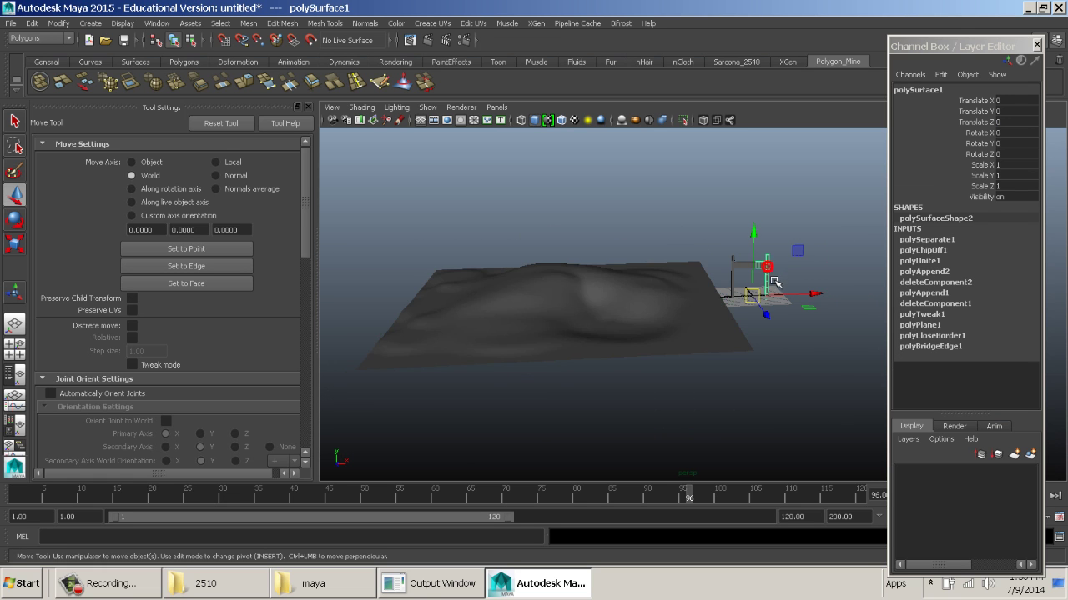
Select both post pieces with their crossbeam halves and combine them into one mesh.
alt+drag(767, 268, 753, 291)
alt+right_drag(753, 291, 818, 352)
alt+middle_drag(818, 351, 689, 396)
alt+right_drag(689, 397, 724, 402)
shift+click(531, 227)
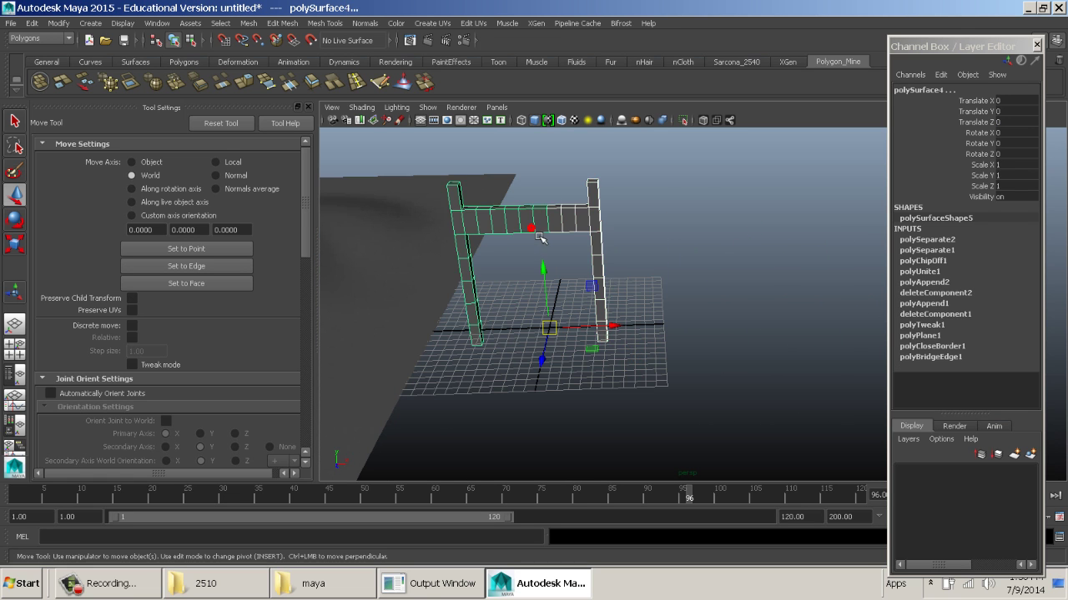
alt+drag(540, 239, 703, 239)
shift+right_drag(703, 240, 707, 304)
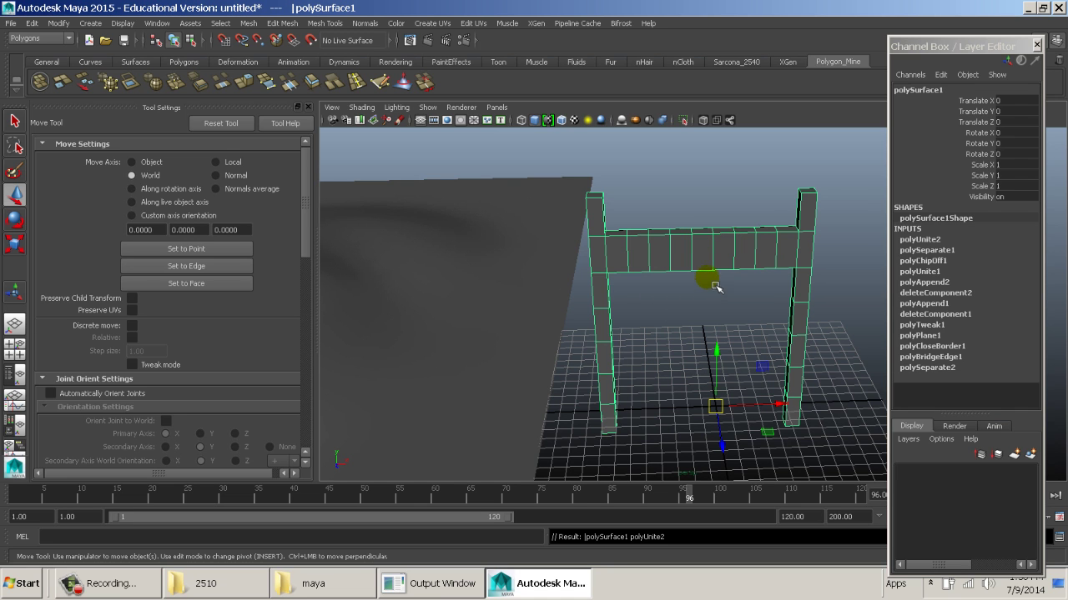
Preview the combined post frame smoothed at the crossbeam and return it to the unsmoothed display.
click(726, 225)
alt+right_drag(727, 226, 685, 232)
click(686, 232)
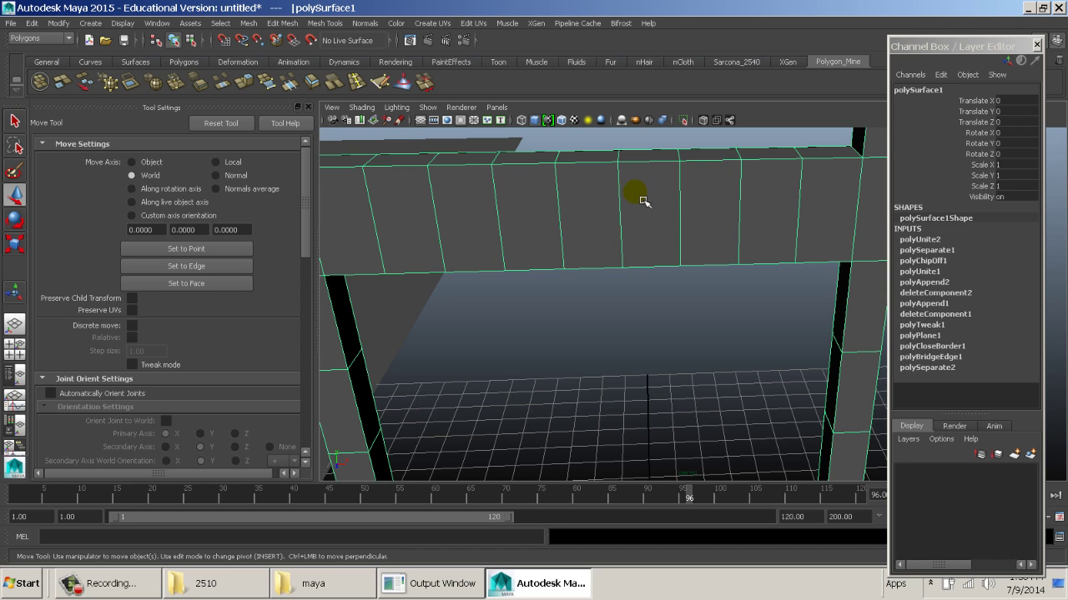
key(3)
key(1)
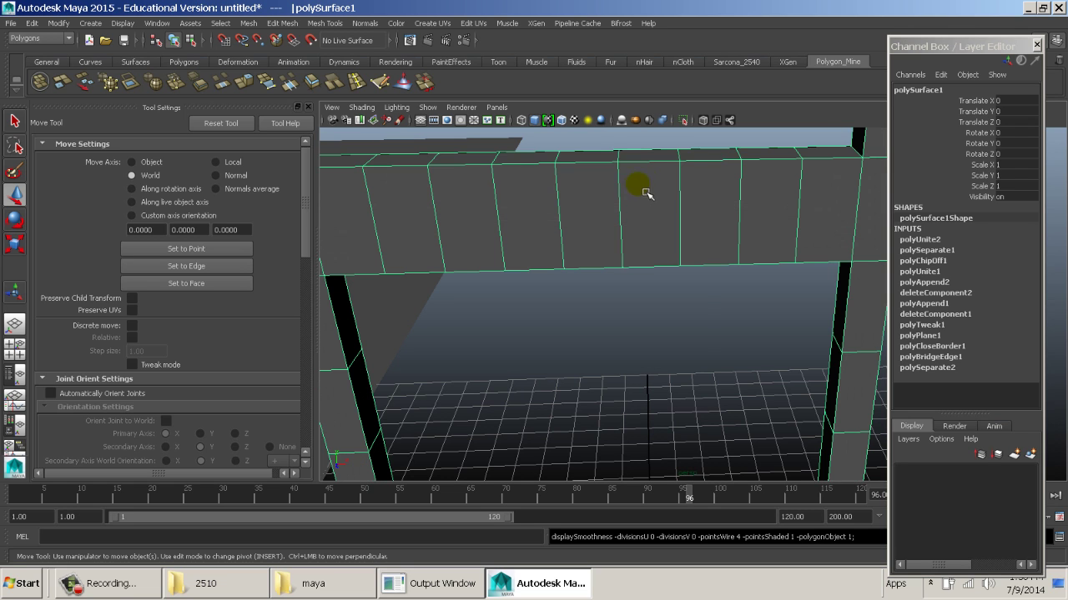
Try pulling a single vertex on the crossbeam's upper front edge at the seam, and return to object selection.
right_drag(644, 177, 648, 180)
click(679, 162)
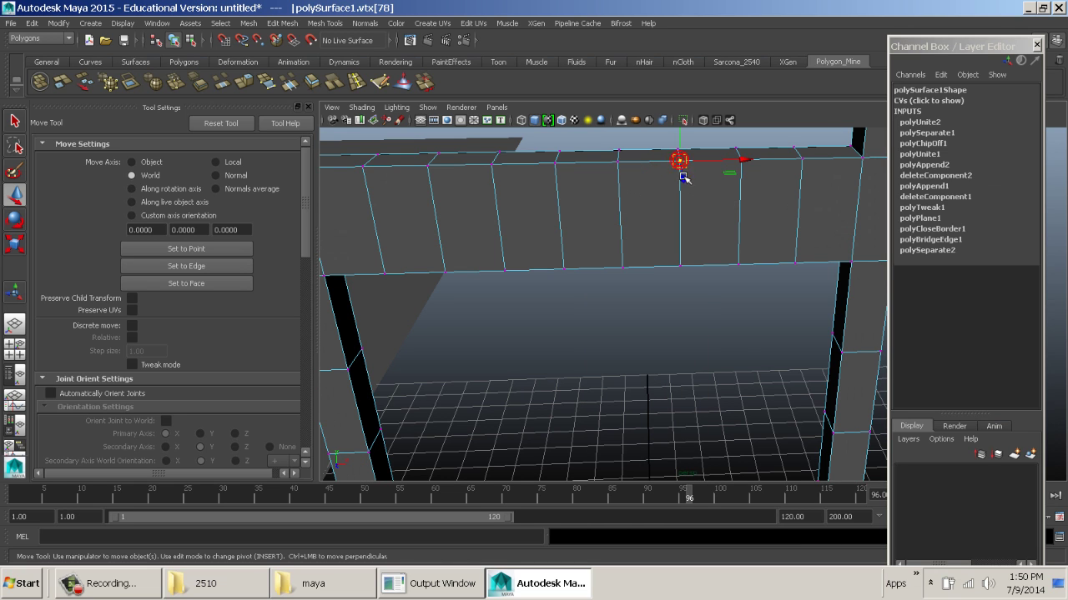
drag(679, 162, 639, 199)
mouse_move(689, 245)
alt+right_down()
mouse_move(679, 238)
mouse_move(722, 238)
mouse_move(713, 246)
alt+right_up()
alt+drag(713, 247, 630, 328)
right_drag(630, 328, 649, 281)
click(646, 311)
alt+drag(647, 311, 700, 293)
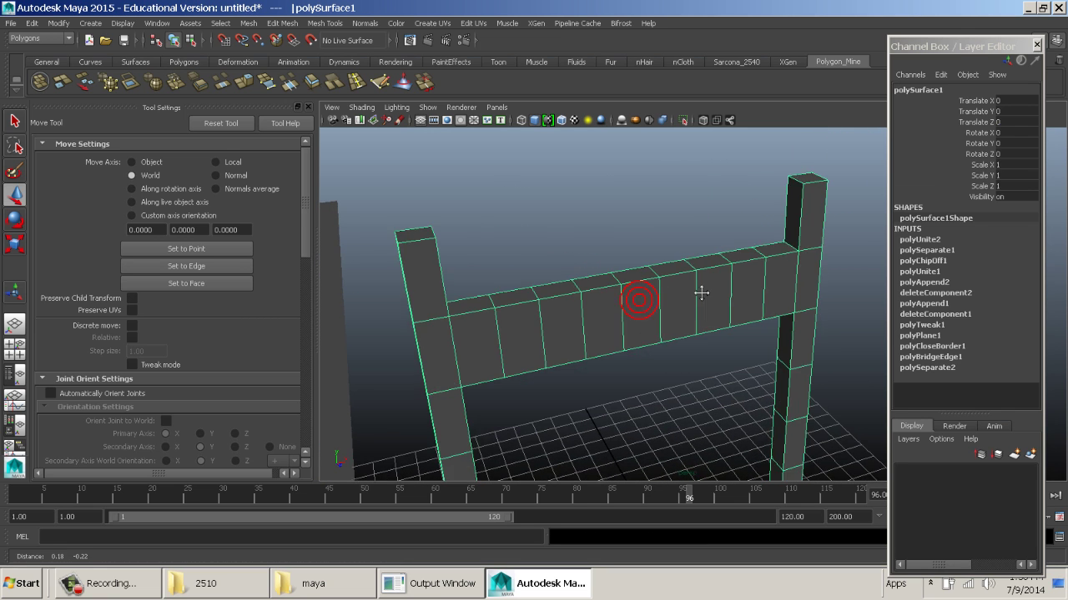
Separate the post frame back into its two pieces and select both of them.
alt+right_drag(698, 289, 574, 309)
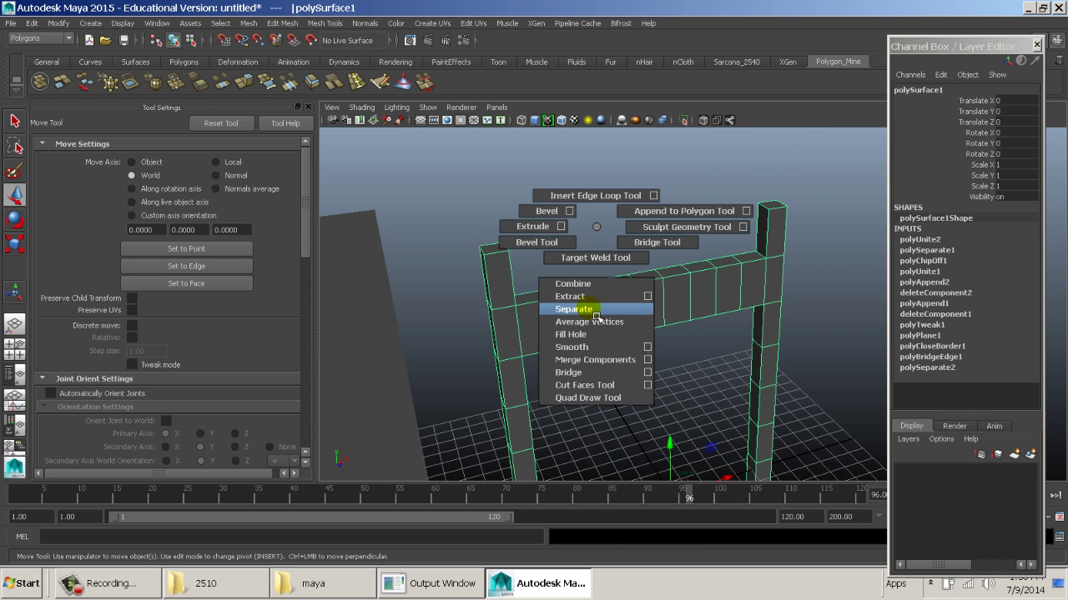
click(671, 262)
click(713, 292)
shift+click(671, 299)
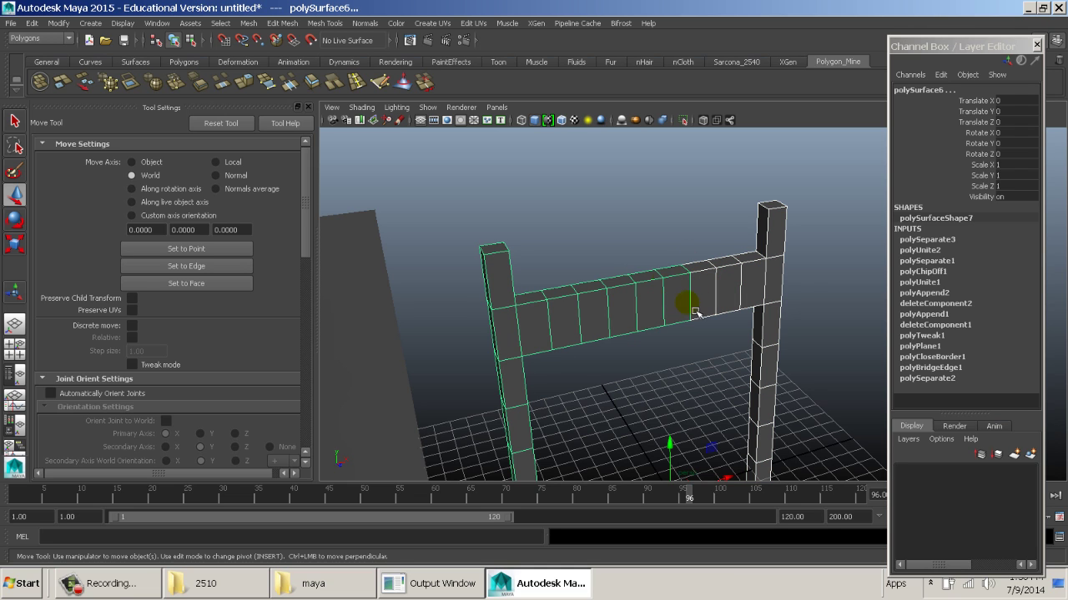
Combine the two post pieces into one mesh and merge their vertices so the crossbeam seam is welded.
shift+right_drag(661, 281, 674, 443)
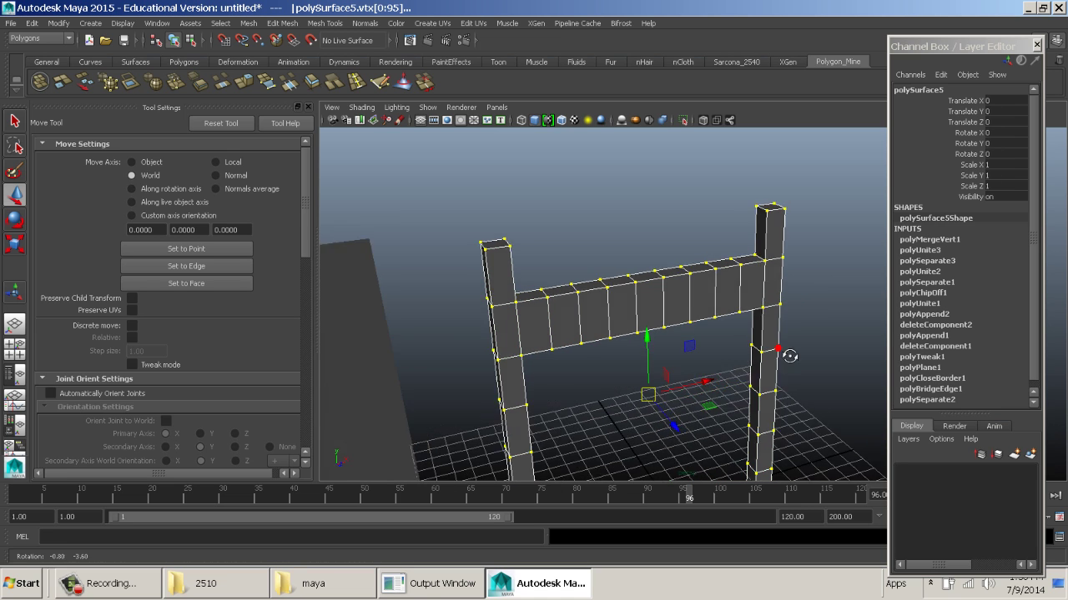
alt+drag(771, 359, 592, 265)
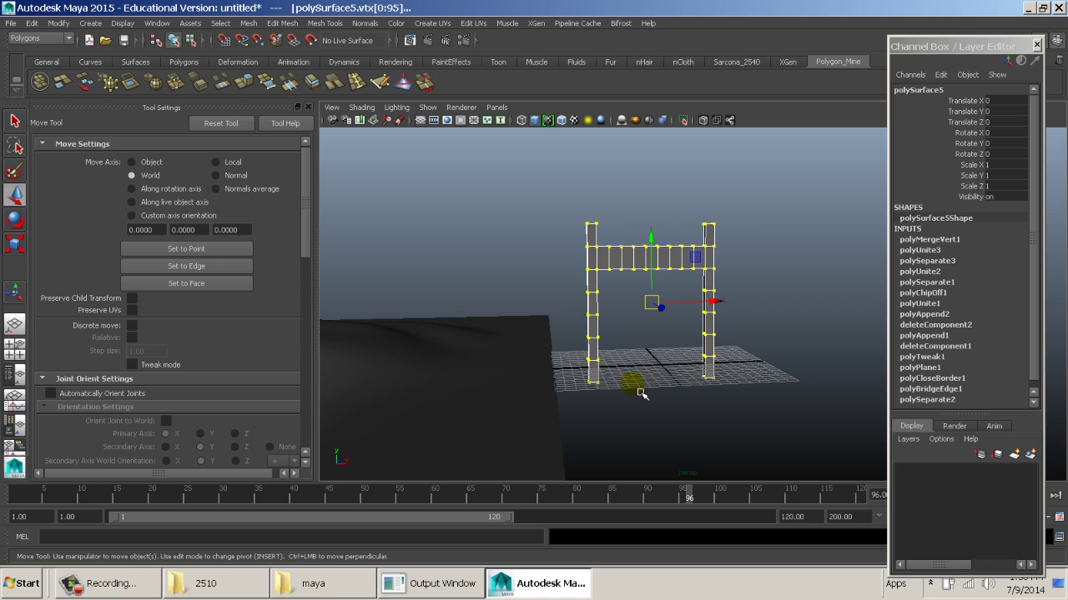
alt+right_drag(713, 246, 859, 373)
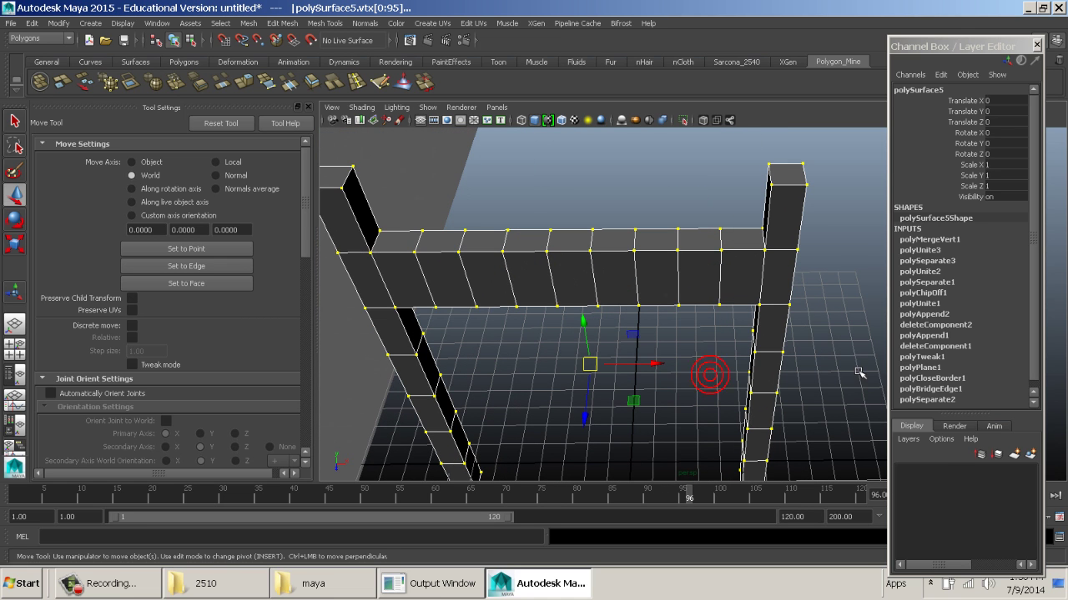
Try moving one vertex on the crossbeam's upper front edge to test the merged seam.
click(691, 250)
right_drag(635, 246, 641, 260)
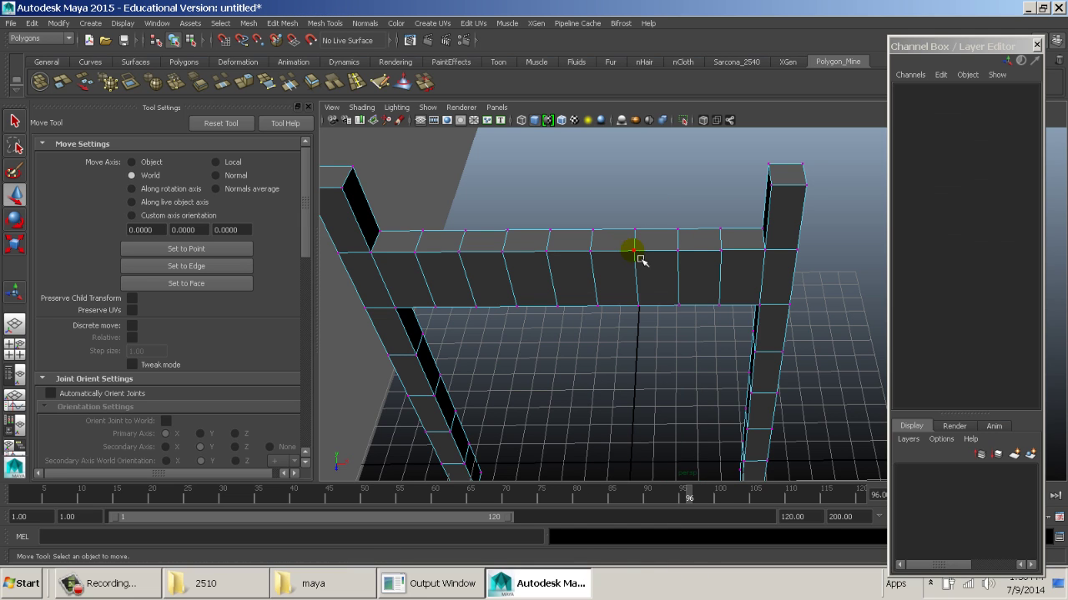
click(640, 259)
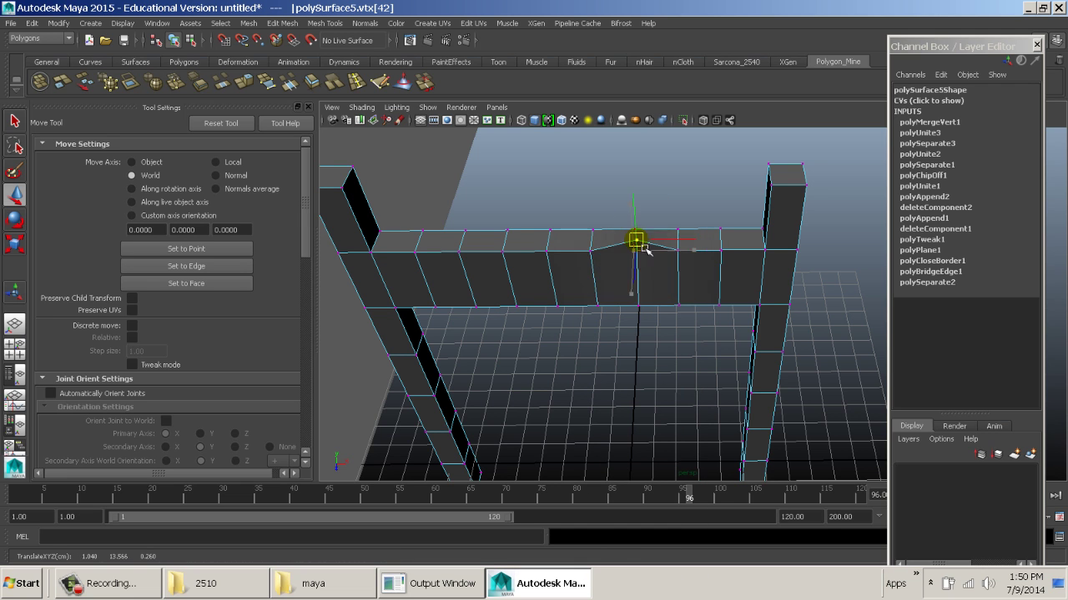
mouse_move(646, 250)
mouse_down()
mouse_move(647, 316)
mouse_move(587, 255)
mouse_move(600, 219)
mouse_move(644, 261)
mouse_up()
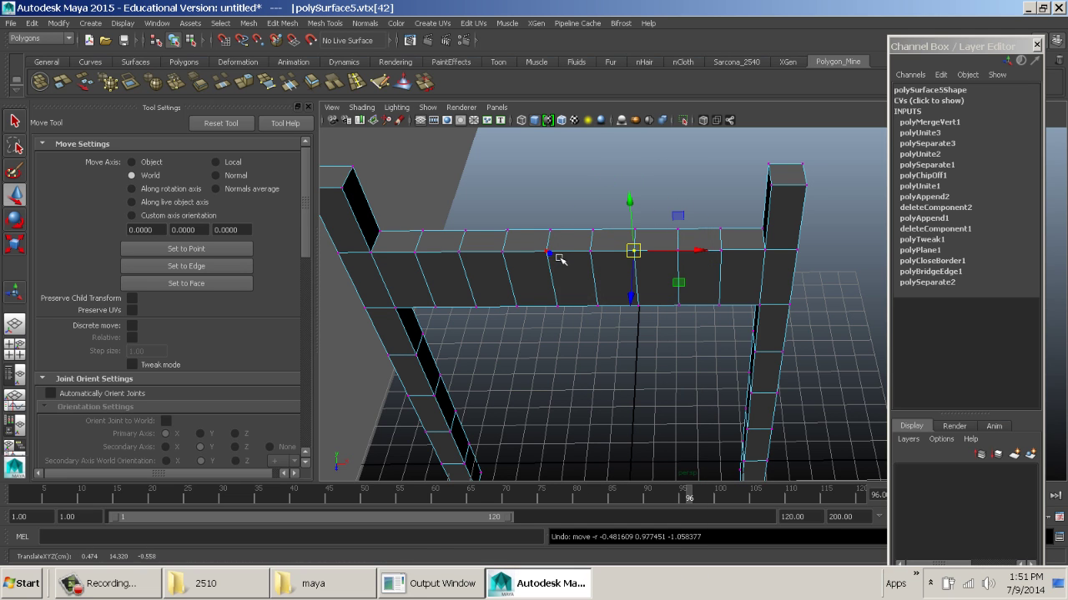
Apply Average Vertices repeatedly to the whole post frame so its posts and crossbeam become thin and rounded.
right_drag(548, 252, 577, 235)
alt+drag(577, 267, 667, 246)
alt+right_drag(667, 245, 577, 390)
alt+drag(587, 368, 779, 306)
alt+right_drag(780, 305, 496, 276)
alt+middle_drag(496, 276, 760, 323)
alt+right_drag(761, 323, 709, 320)
alt+middle_drag(755, 318, 496, 321)
key(f)
alt+drag(628, 354, 624, 290)
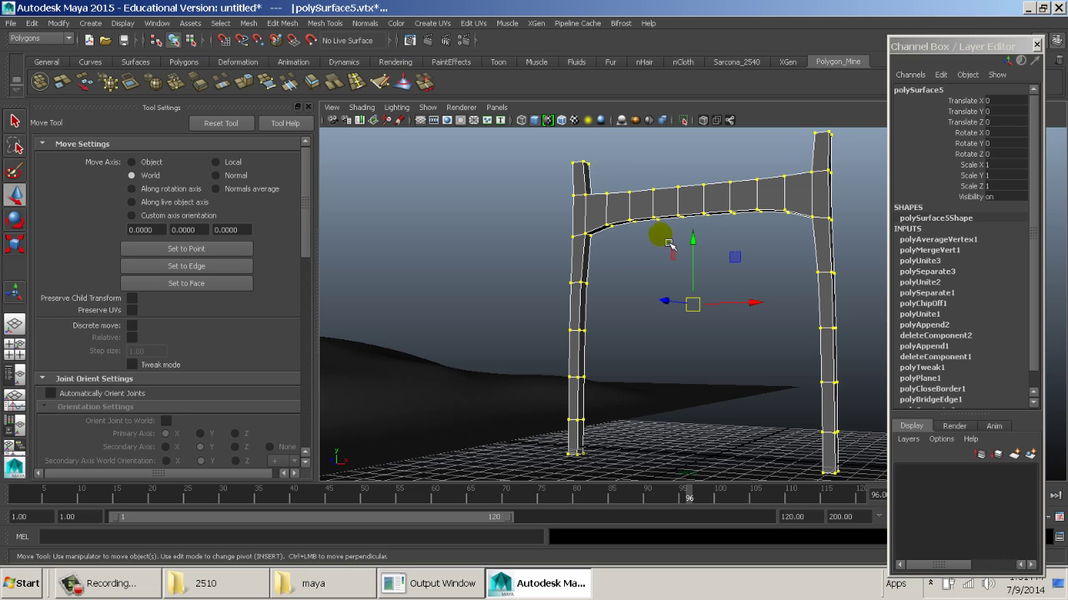
alt+drag(669, 243, 667, 238)
key(g)
key(g)
key(g)
key(g)
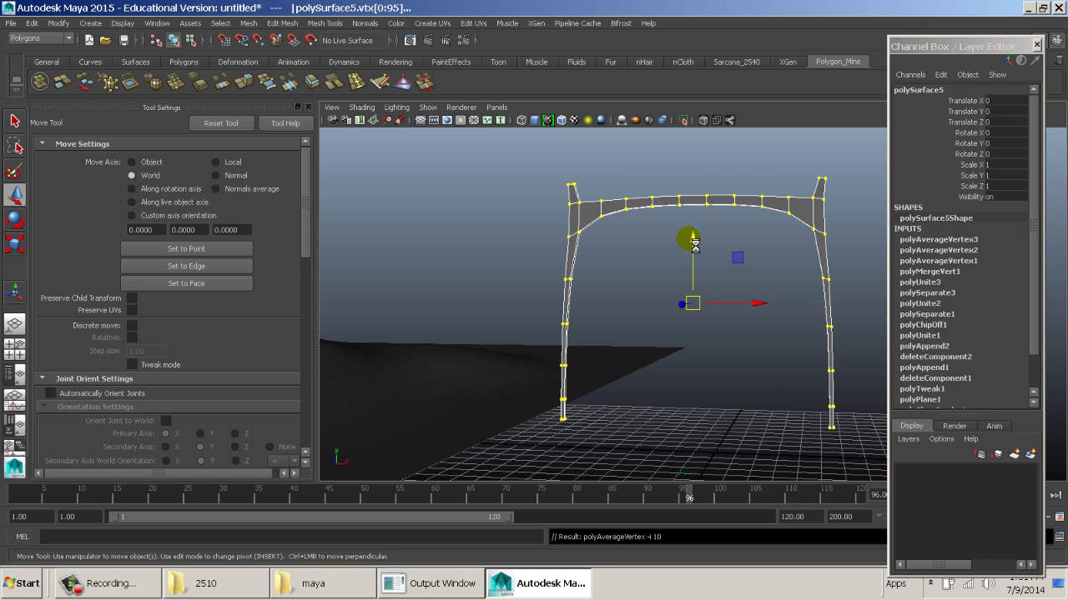
key(g)
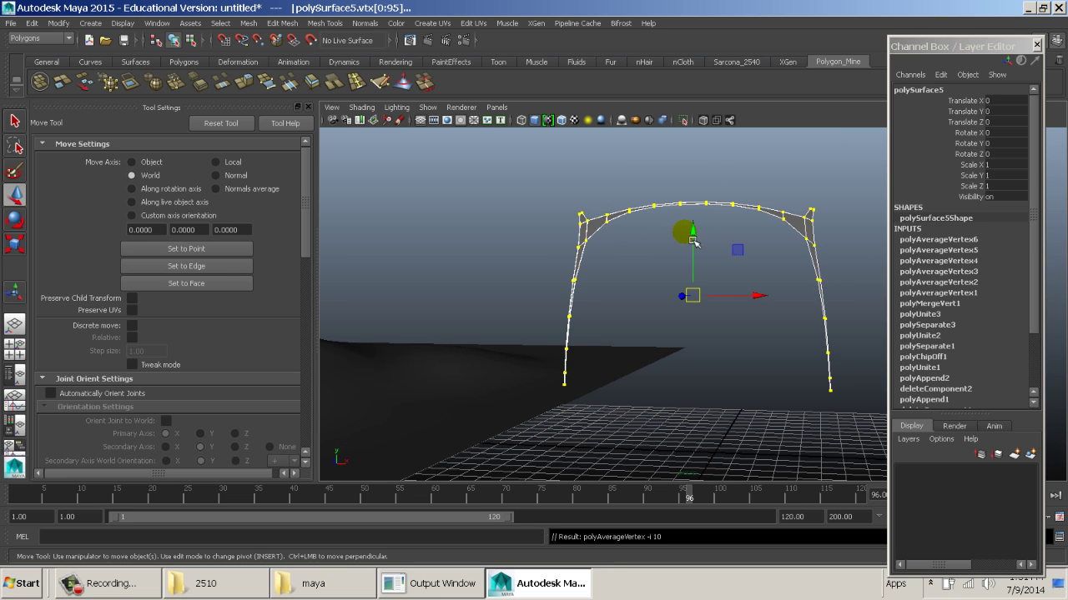
Undo all the vertex averaging on the post frame, including one more trial application.
key(ctrl+z)
key(ctrl+z)
key(ctrl+z)
key(ctrl+z)
key(ctrl+z)
key(ctrl+z)
key(ctrl+z)
key(ctrl+z)
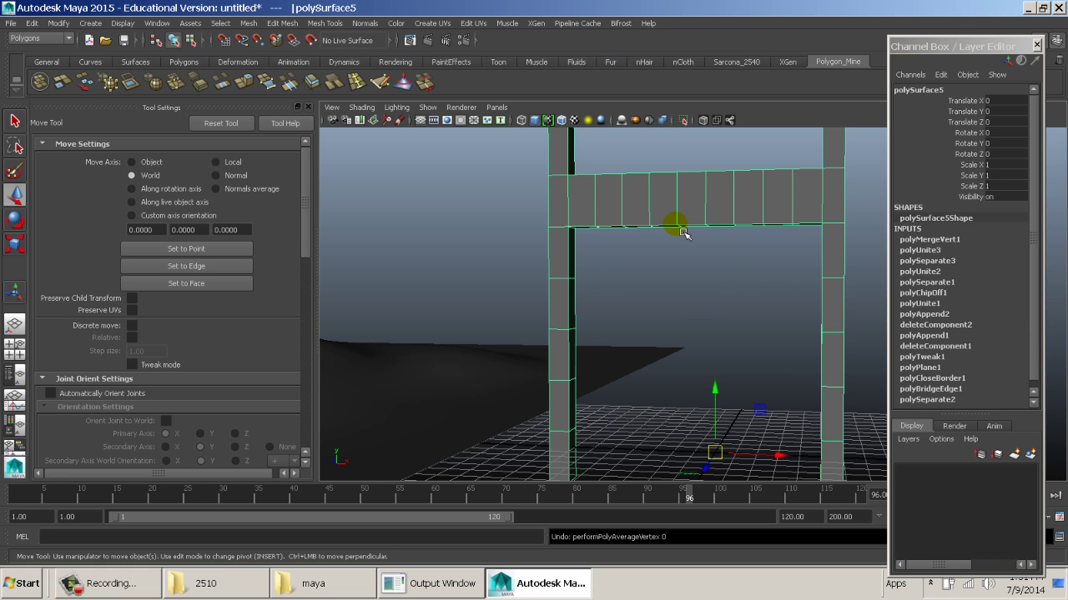
key(g)
key(ctrl+z)
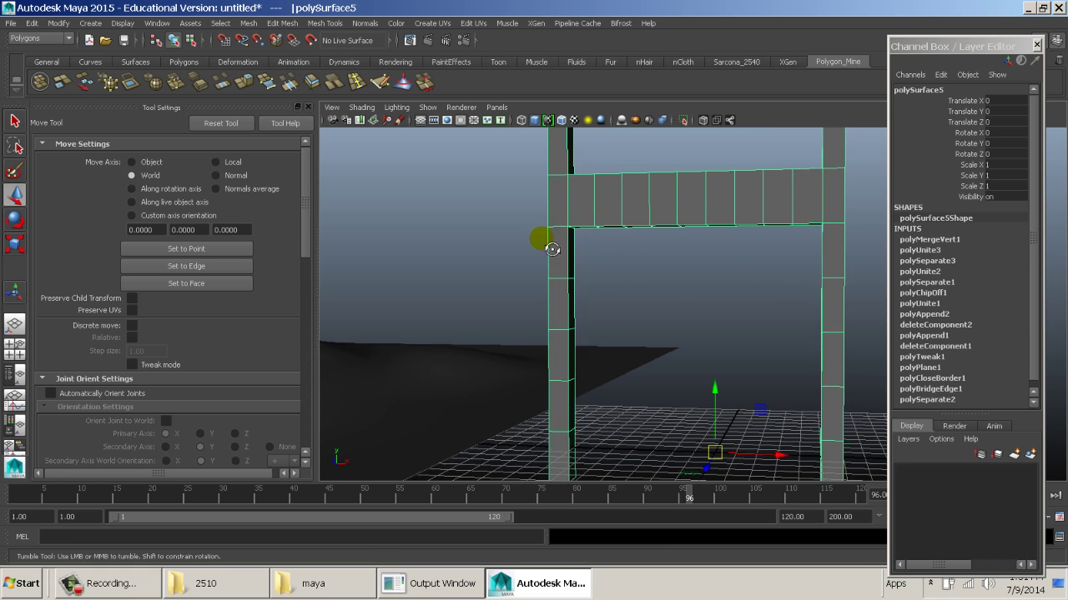
Average the post frame's vertices once, check the softened shape unselected, and reselect the frame.
alt+drag(543, 239, 672, 261)
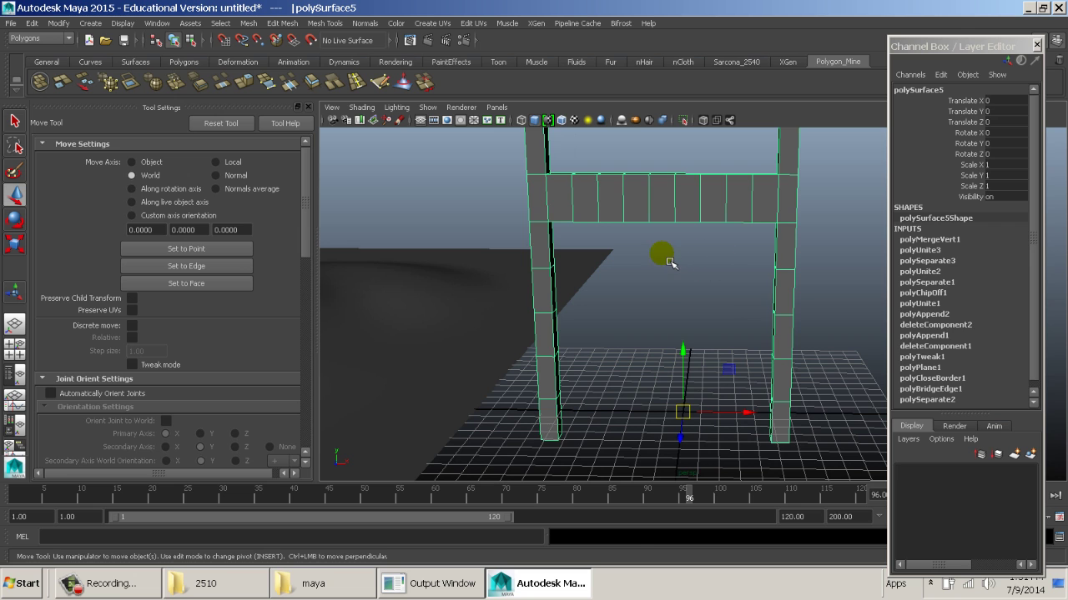
key(g)
click(749, 286)
alt+drag(749, 286, 643, 265)
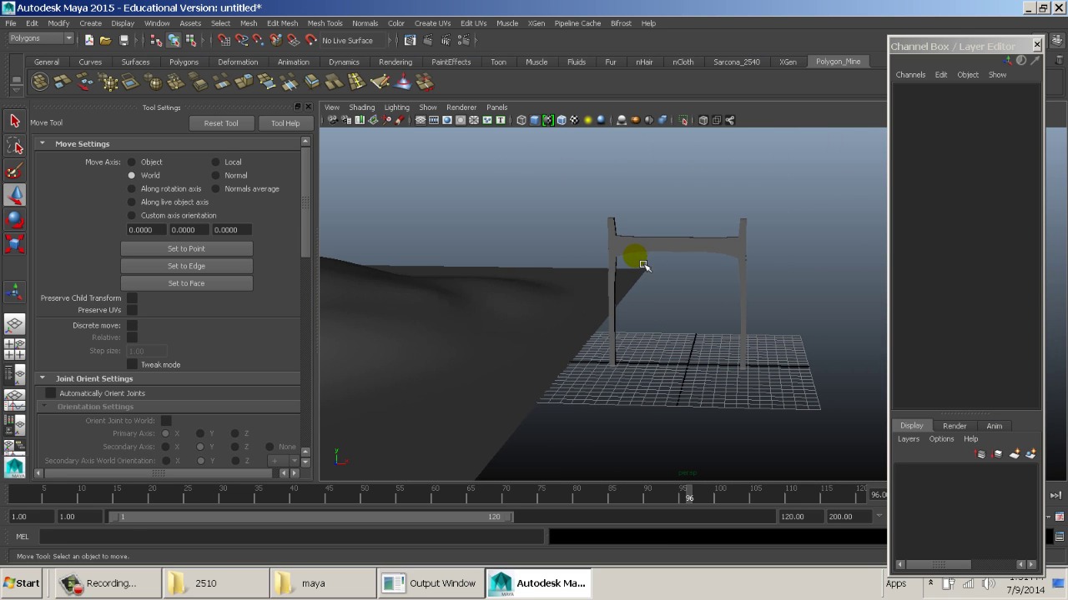
click(655, 240)
Select the sculpted plane and apply Average Vertices many times to flatten out its bumps.
alt+middle_drag(459, 252, 805, 253)
alt+right_drag(806, 252, 524, 286)
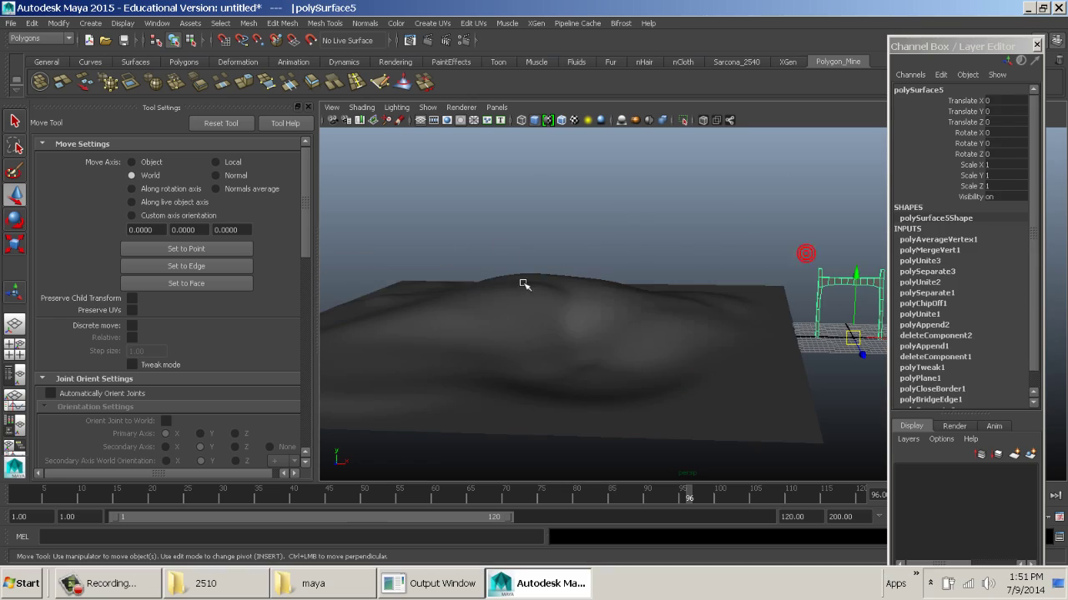
click(529, 292)
key(g)
key(g)
key(g)
key(g)
key(g)
key(g)
key(g)
key(g)
key(g)
key(g)
key(g)
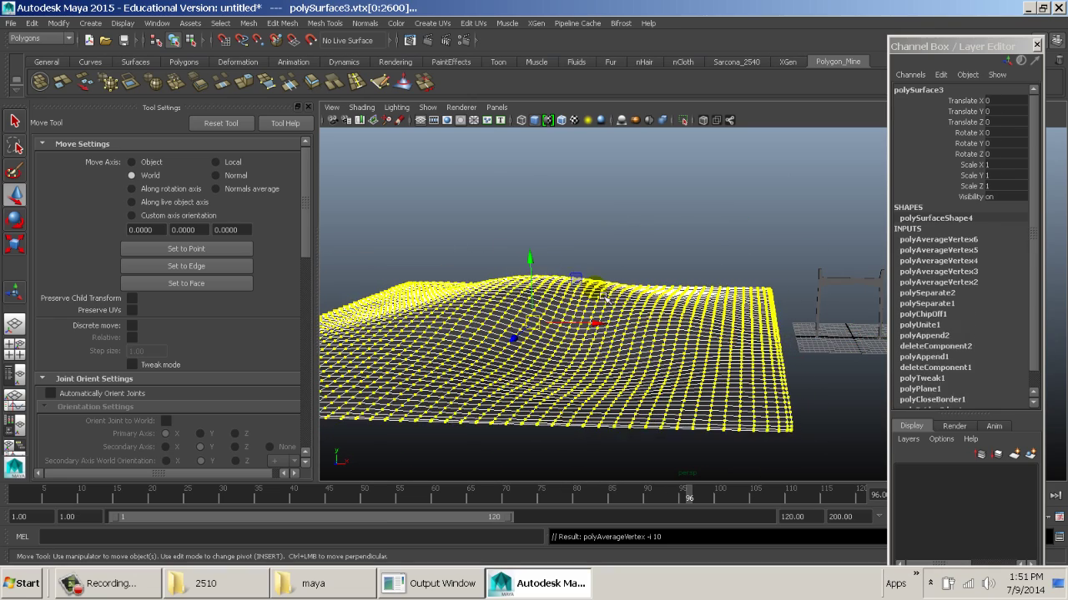
key(g)
key(g)
key(g)
key(g)
key(g)
key(g)
key(g)
key(g)
key(g)
key(g)
key(g)
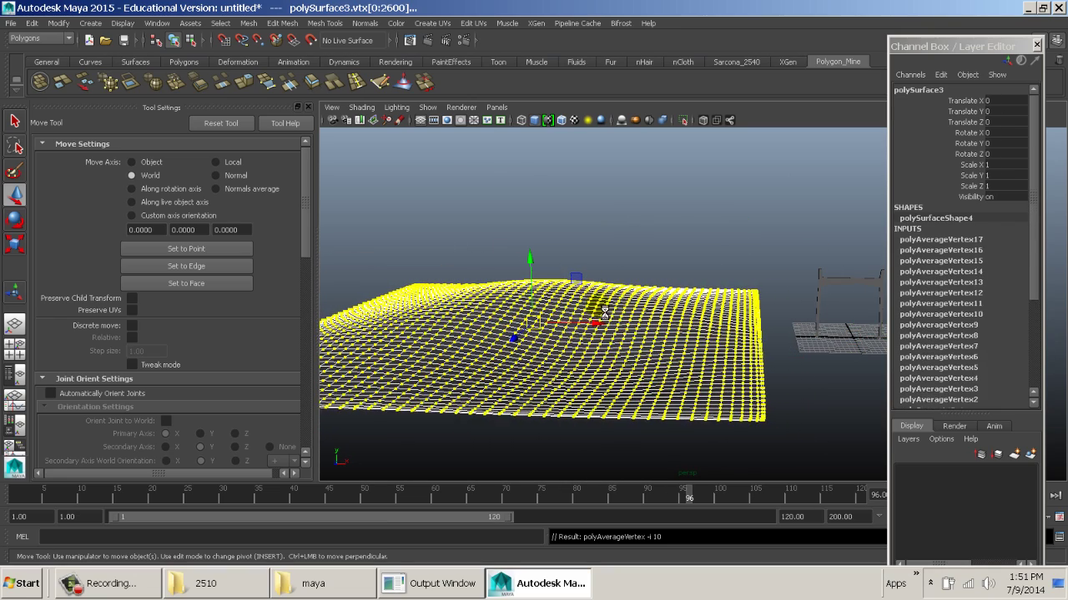
key(g)
key(g)
key(g)
alt+drag(609, 270, 628, 317)
key(g)
key(g)
key(g)
key(g)
key(g)
key(g)
key(g)
key(g)
Select a rectangular patch of vertices in the middle of the plane and average only those vertices repeatedly.
right_click(603, 284)
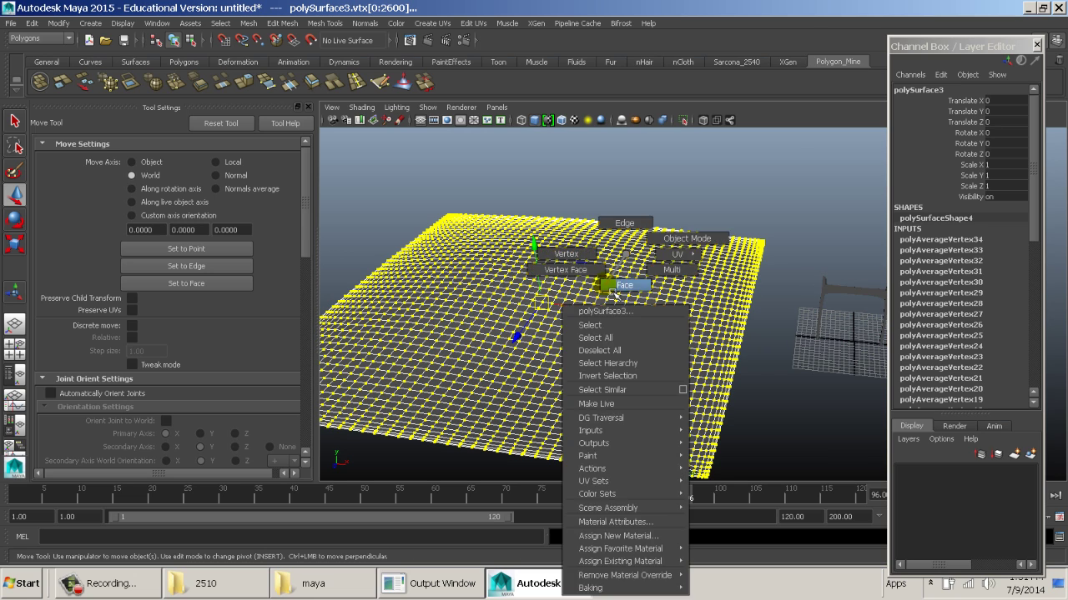
right_drag(583, 269, 546, 256)
drag(470, 283, 659, 360)
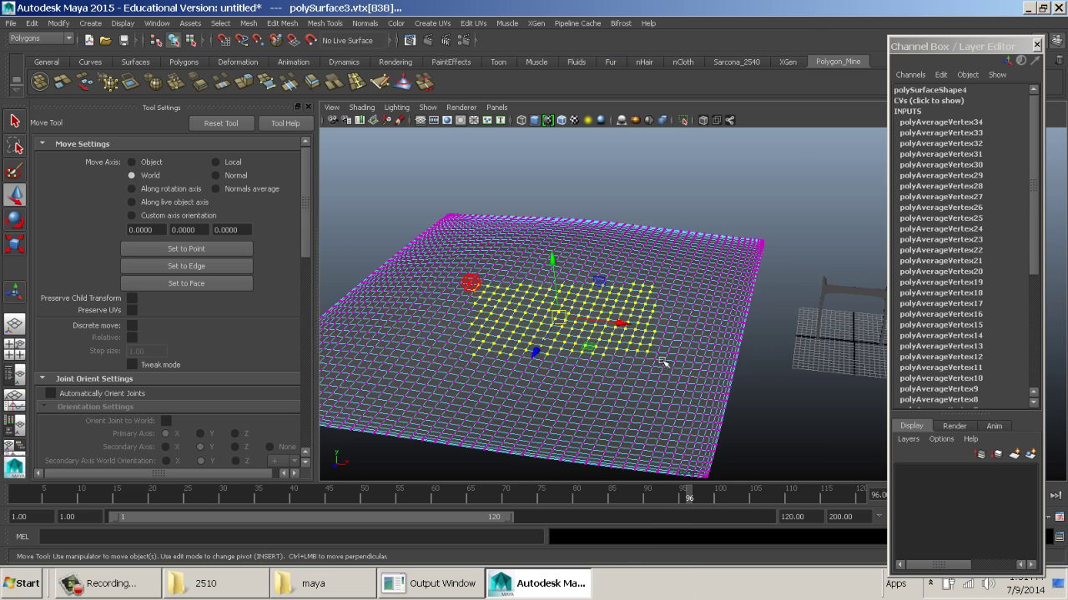
alt+drag(627, 322, 626, 274)
key(g)
key(g)
key(g)
key(g)
key(g)
key(g)
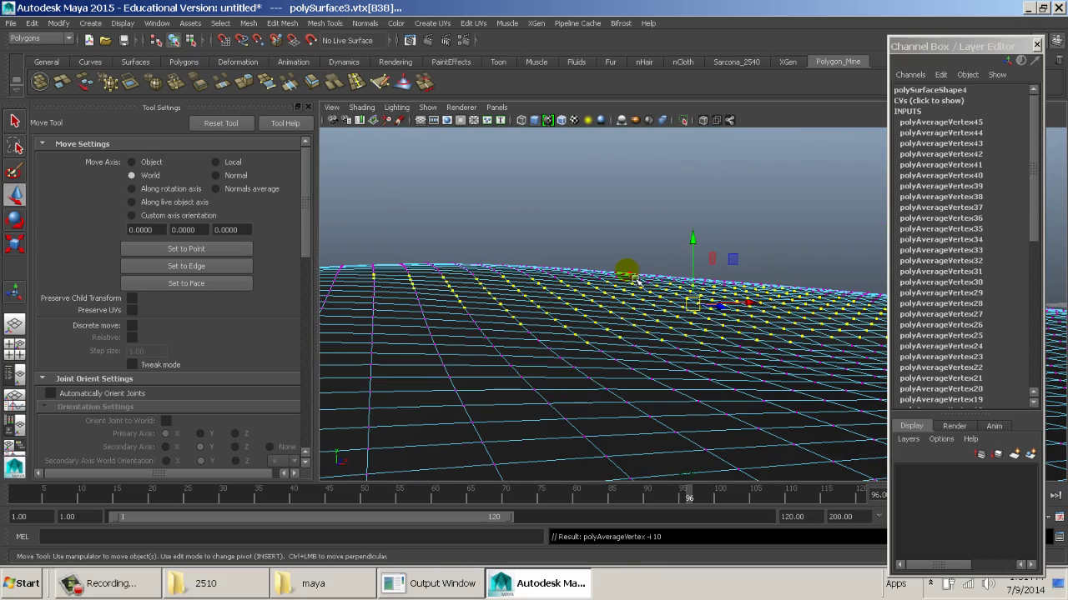
alt+drag(786, 342, 659, 313)
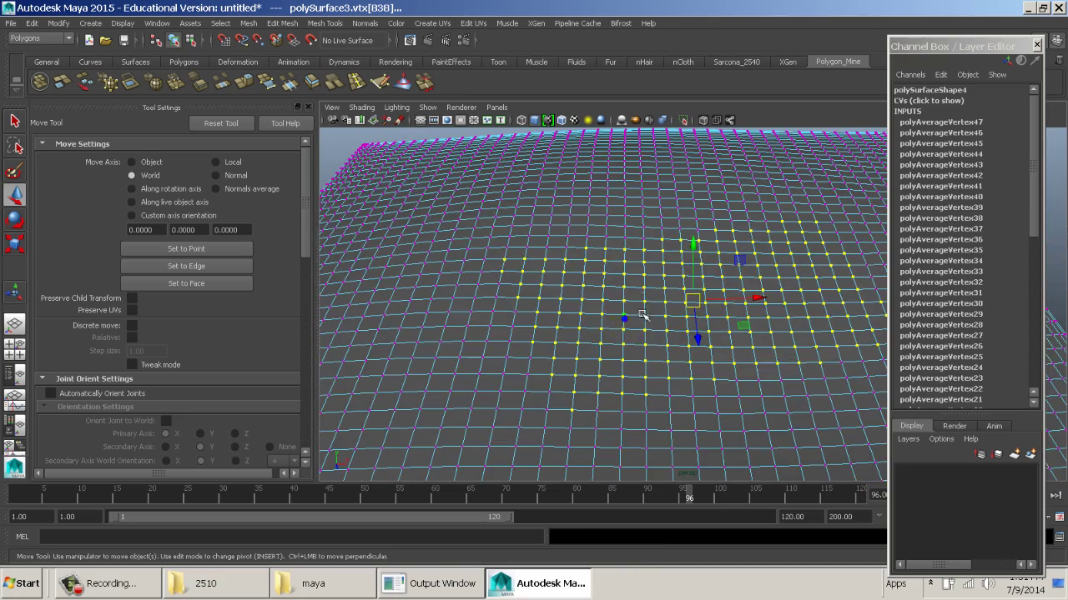
Return to object selection and use the Sculpt Geometry Tool's Pull operation to raise a ridge on the plane.
key(5)
key(F8)
shift+right_click(571, 257)
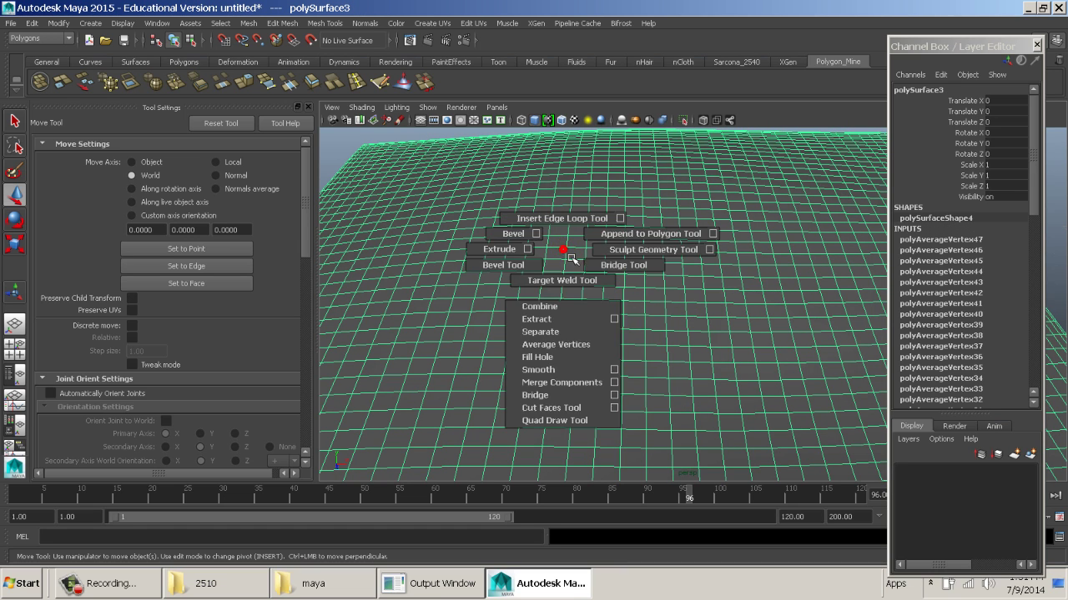
click(660, 257)
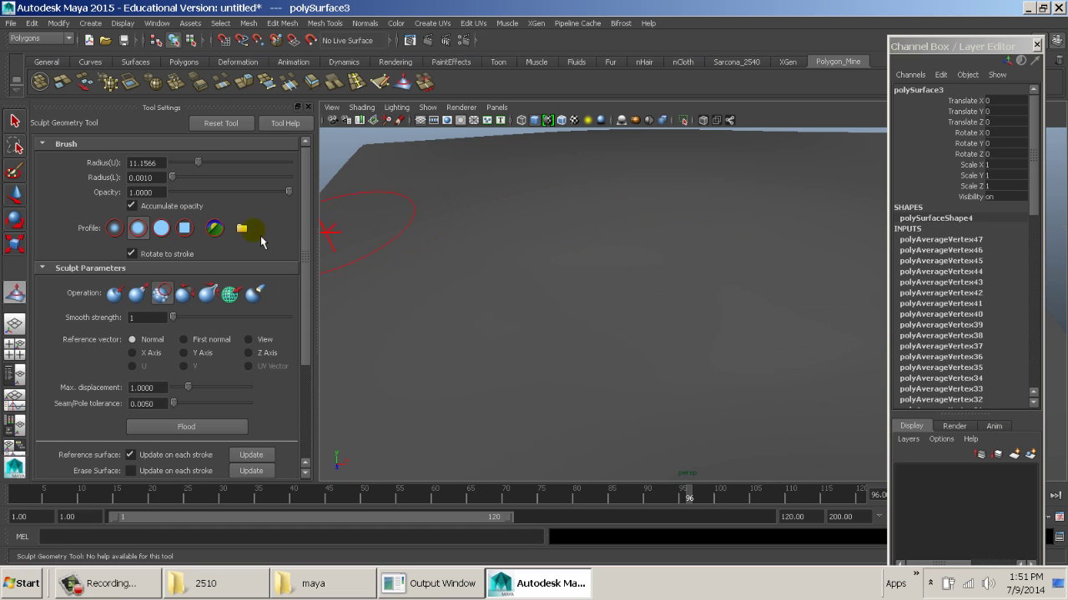
click(138, 293)
mouse_move(631, 241)
mouse_down()
mouse_move(630, 274)
mouse_move(756, 248)
mouse_move(788, 259)
mouse_up()
alt+drag(789, 283, 746, 309)
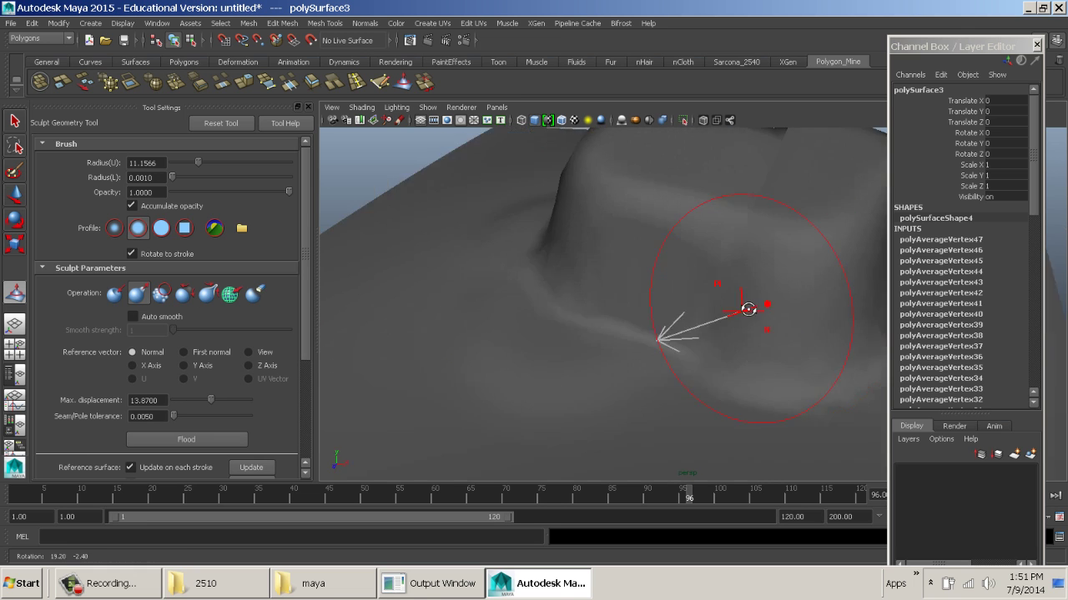
Pull the raised area of the plane further out into tall overlapping bulges with several sculpt strokes.
alt+right_drag(746, 309, 596, 281)
mouse_move(596, 281)
alt+middle_down()
mouse_move(609, 283)
mouse_move(622, 259)
alt+middle_up()
mouse_move(669, 261)
mouse_down()
mouse_move(655, 255)
mouse_move(732, 262)
mouse_move(758, 296)
mouse_move(729, 291)
mouse_up()
drag(739, 286, 747, 246)
drag(686, 197, 791, 250)
alt+drag(834, 283, 688, 288)
drag(745, 211, 715, 175)
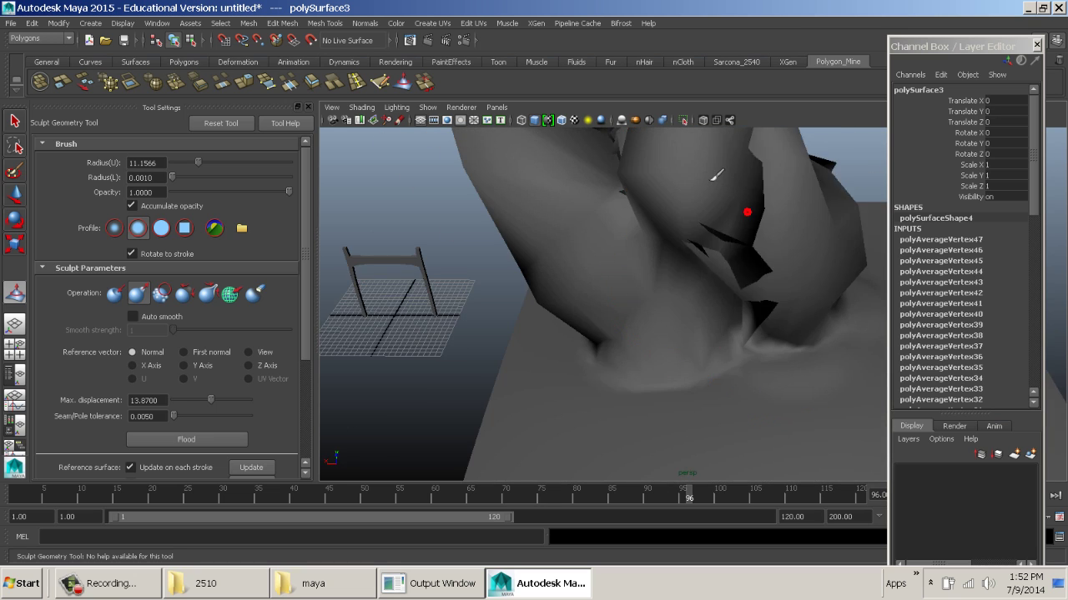
Select the vertices of the tall sculpted bulges and apply Average Vertices repeatedly to smooth them into a single mound.
alt+drag(734, 277, 817, 265)
alt+right_drag(816, 265, 500, 286)
mouse_move(500, 286)
alt+mouse_down()
mouse_move(739, 209)
mouse_move(692, 221)
alt+mouse_up()
key(w)
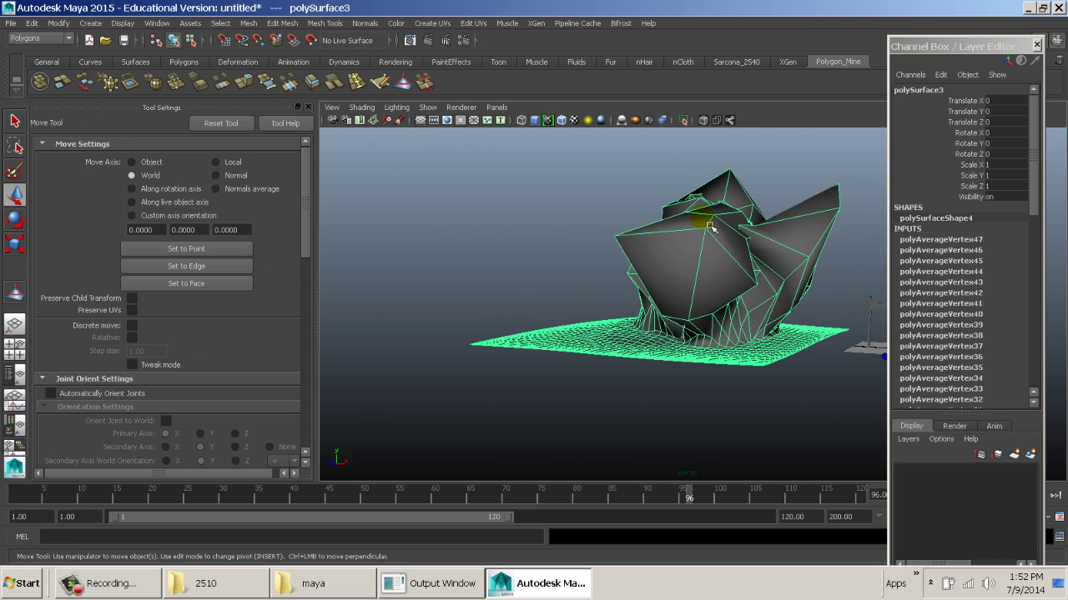
right_click(702, 218)
right_drag(688, 226, 672, 224)
alt+drag(691, 267, 758, 275)
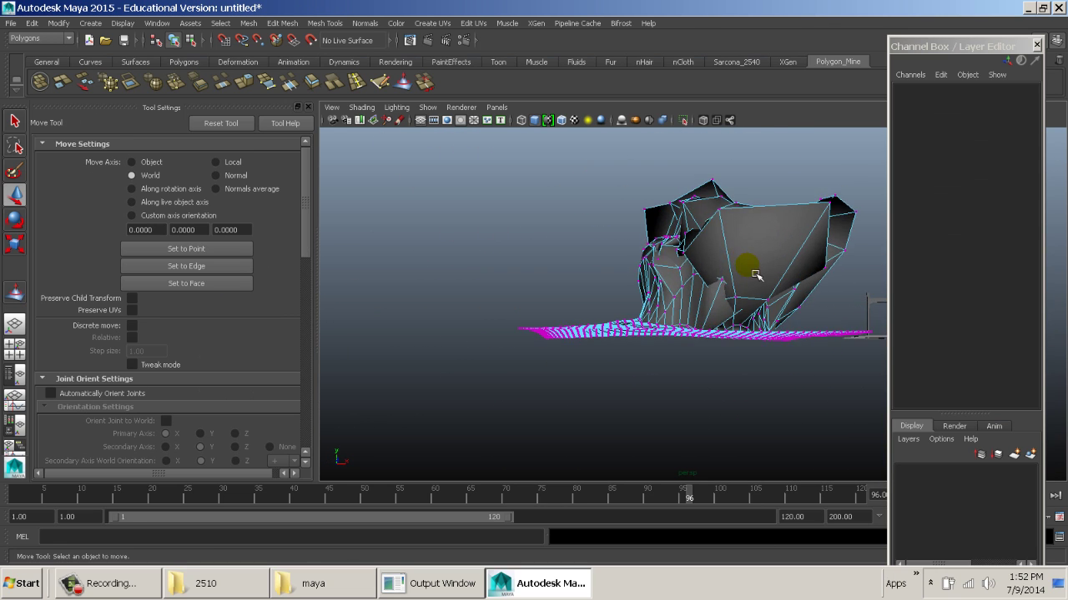
alt+middle_drag(758, 274, 799, 325)
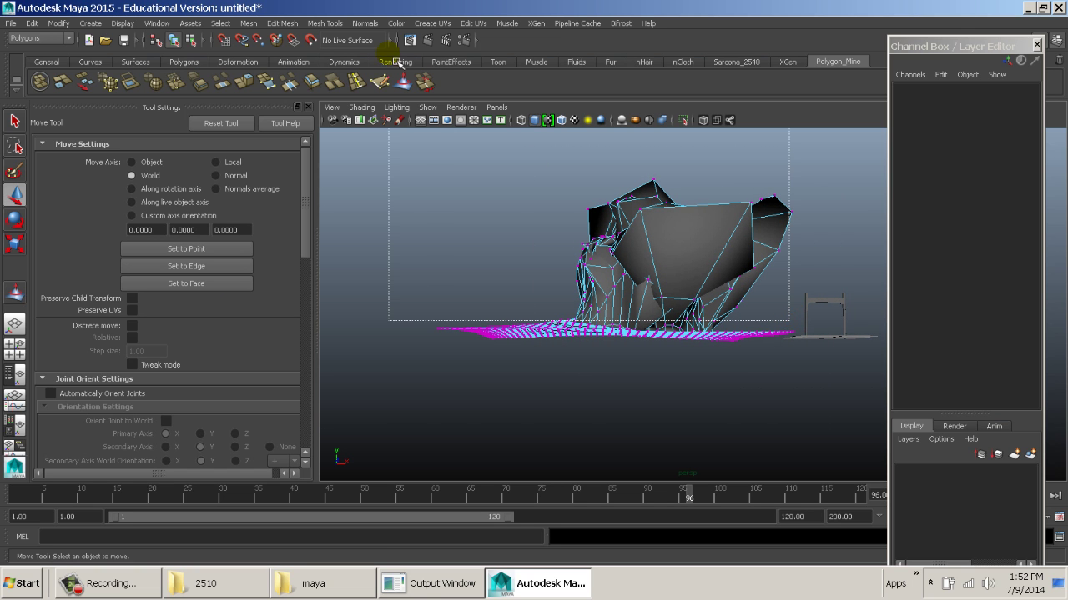
drag(399, 64, 409, 74)
alt+drag(618, 242, 584, 229)
shift+right_drag(538, 227, 539, 230)
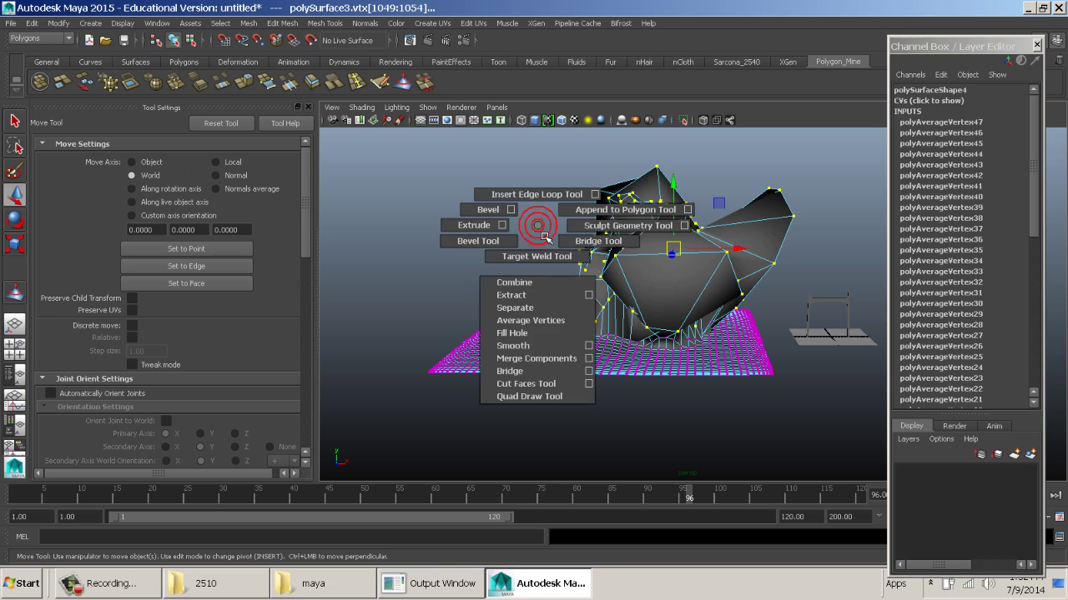
click(543, 322)
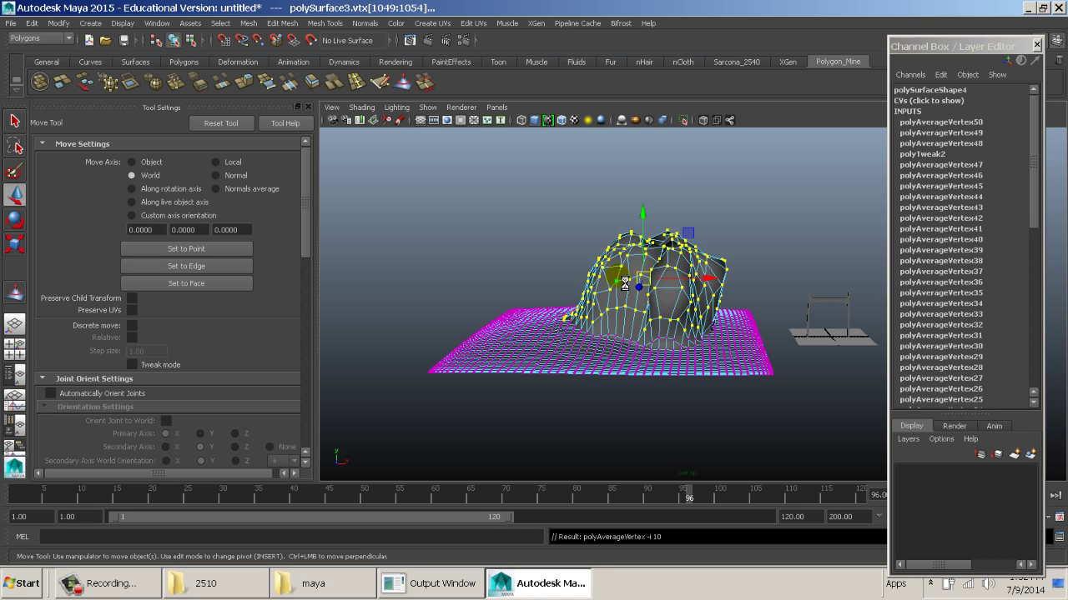
key(g)
key(g)
key(g)
key(g)
key(g)
key(g)
Keep averaging the mound's selected vertices many more times to flatten it into a low hill.
alt+drag(746, 295, 612, 314)
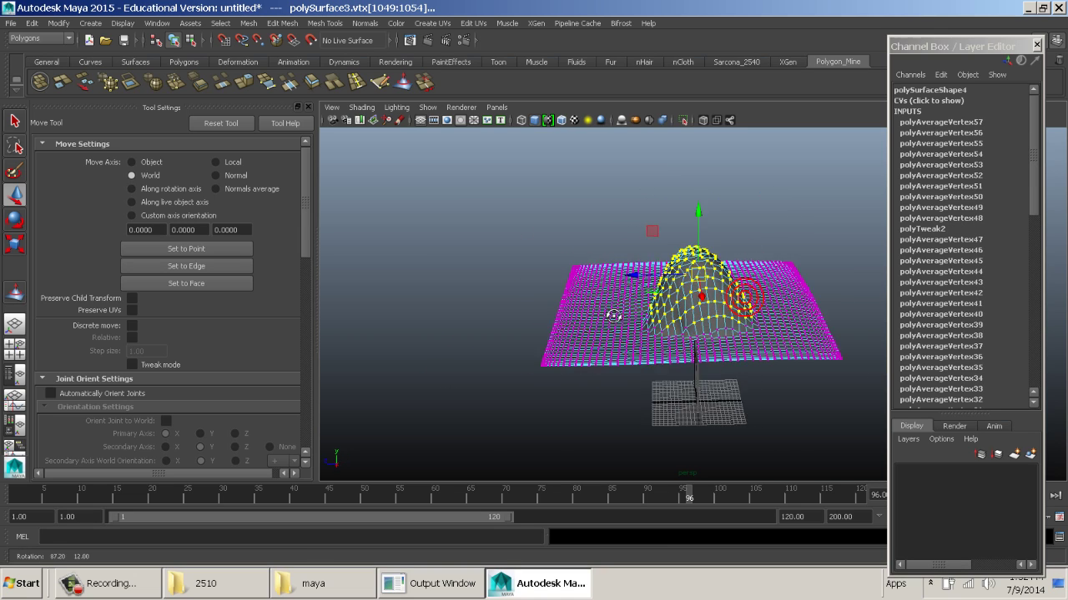
alt+right_drag(612, 315, 809, 326)
alt+drag(809, 326, 561, 317)
key(g)
key(g)
key(g)
key(g)
key(g)
key(g)
key(g)
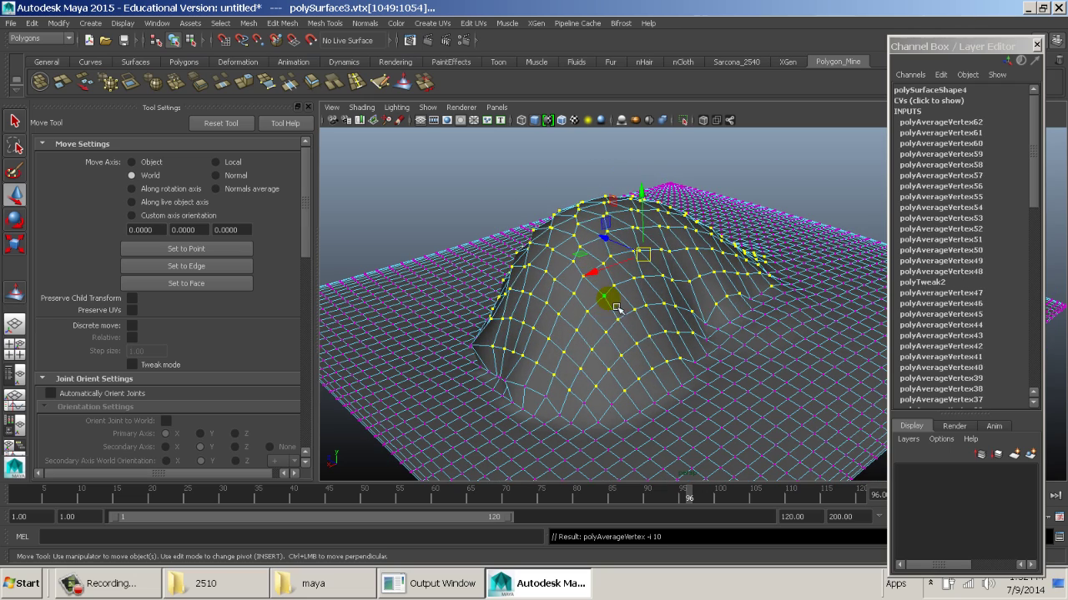
key(g)
key(g)
key(g)
key(g)
key(g)
key(g)
key(g)
key(g)
key(g)
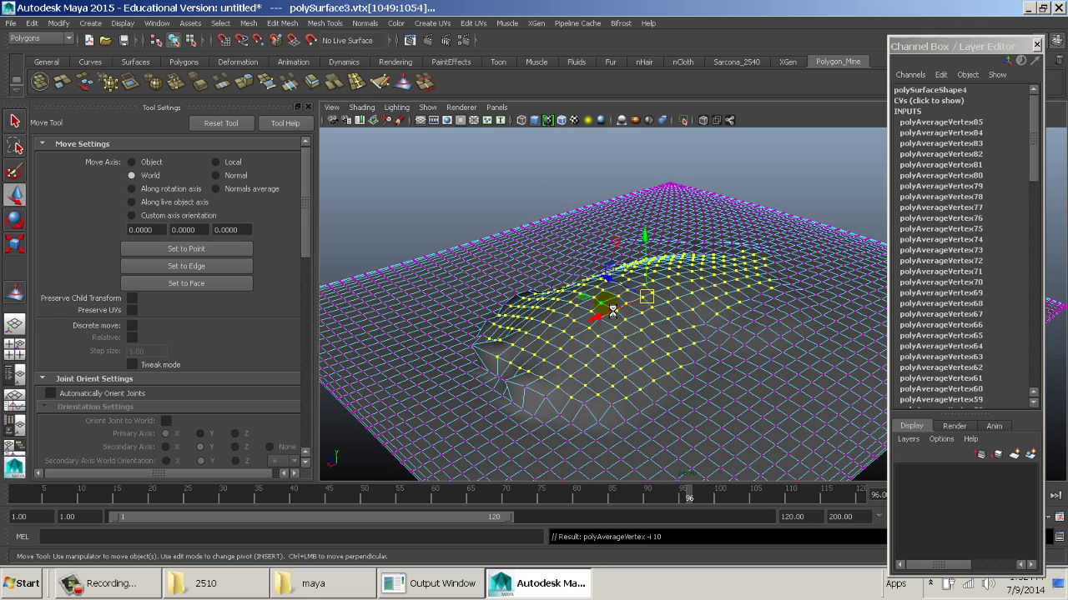
Select the patch of vertices around the hill's remaining sharp edge and average them repeatedly to smooth it out.
drag(445, 297, 609, 418)
key(g)
key(g)
key(g)
key(g)
key(g)
key(g)
key(g)
key(g)
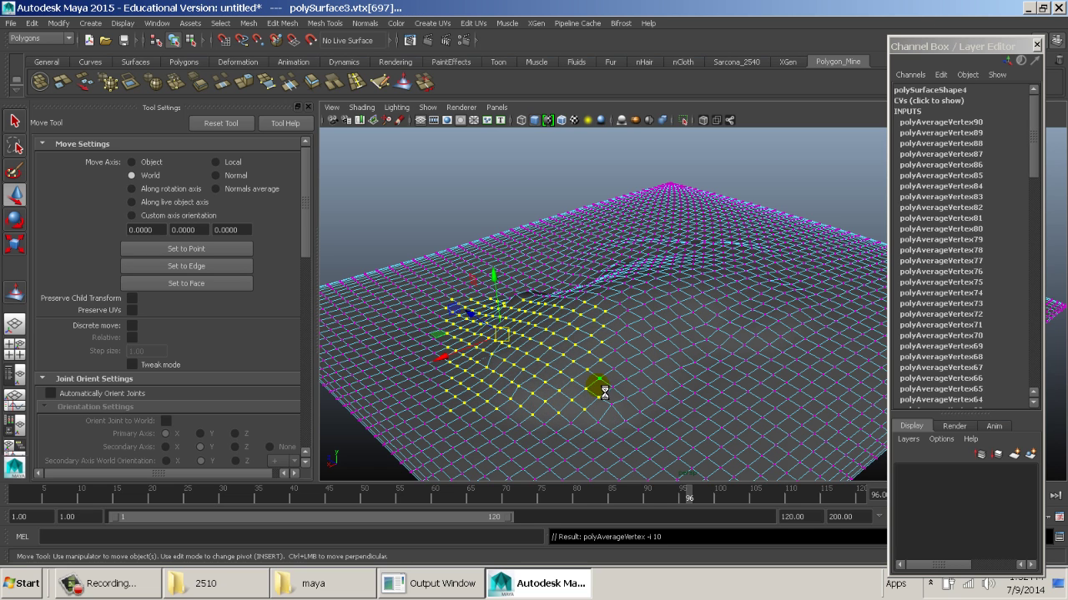
Return to object selection and select the whole smoothed plane.
right_drag(551, 302, 615, 291)
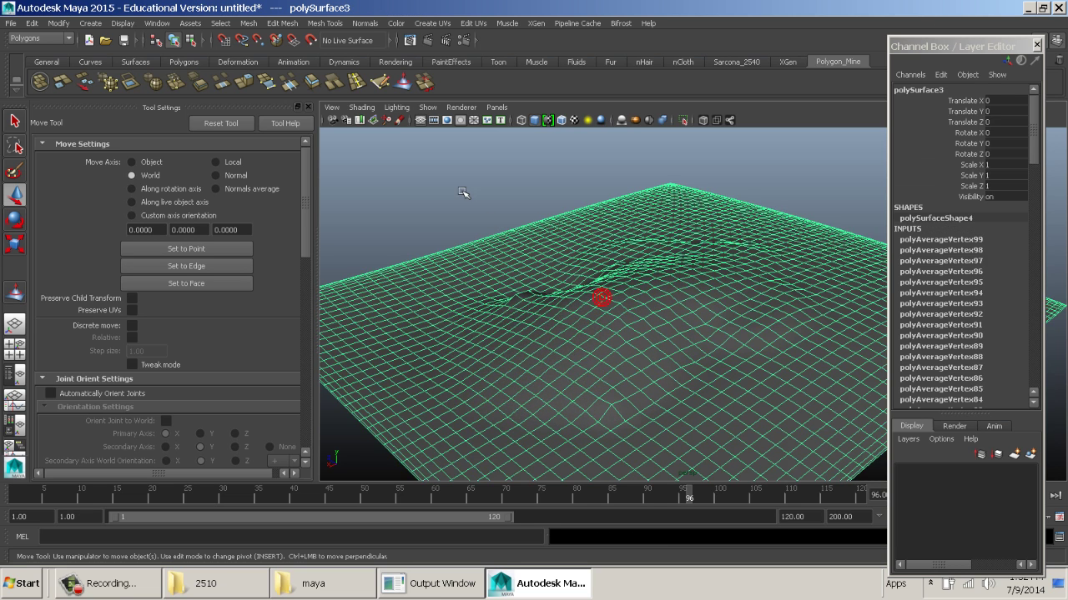
click(464, 193)
alt+drag(763, 346, 648, 291)
scroll(636, 332, down, 2)
click(650, 288)
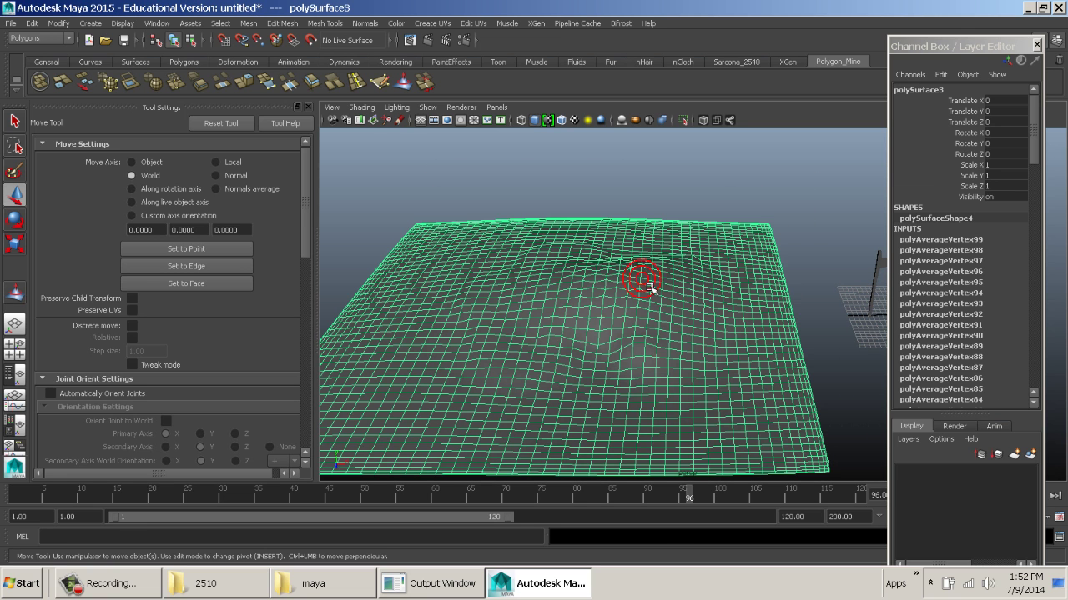
Select a single face in the middle of the plane and delete it to open a hole.
shift+right_drag(642, 283, 664, 352)
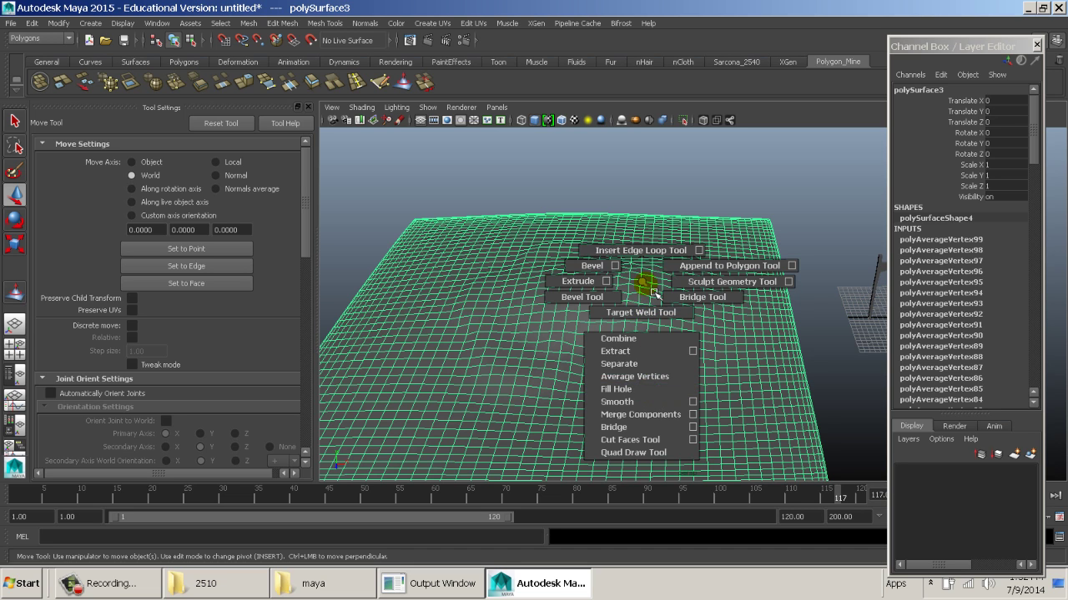
shift+right_drag(642, 284, 638, 313)
click(585, 306)
key(f)
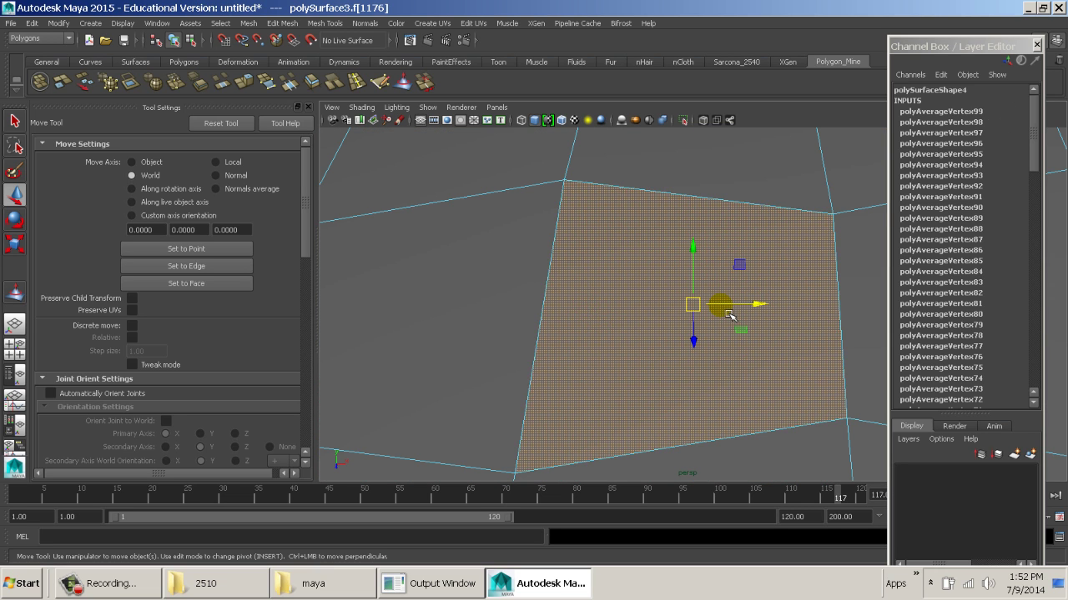
key(Delete)
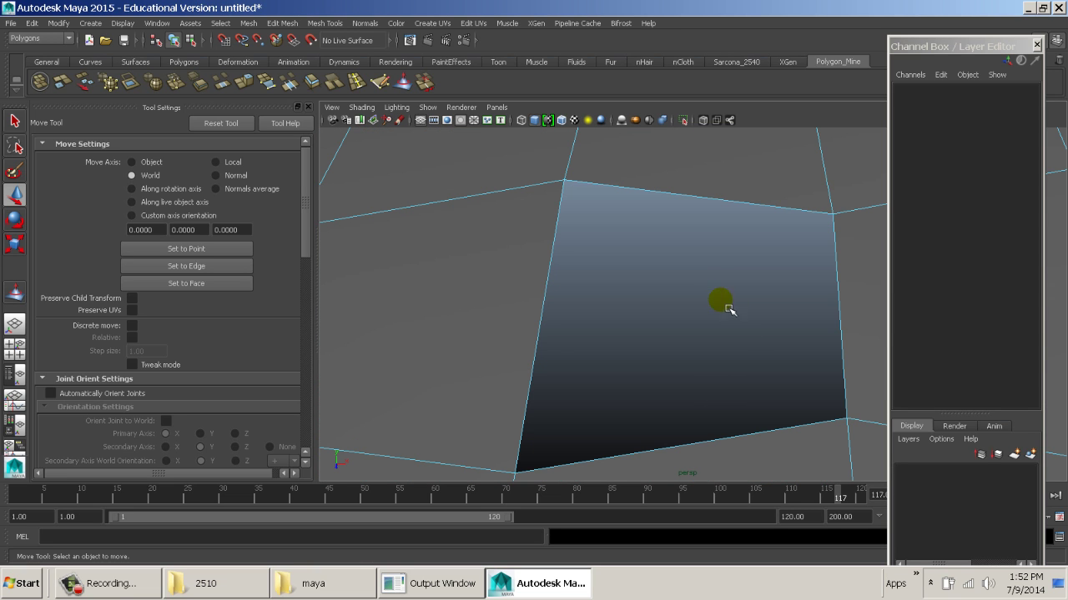
Apply Fill Hole to the plane to close the gap left by the deleted face.
scroll(729, 310, down, 10)
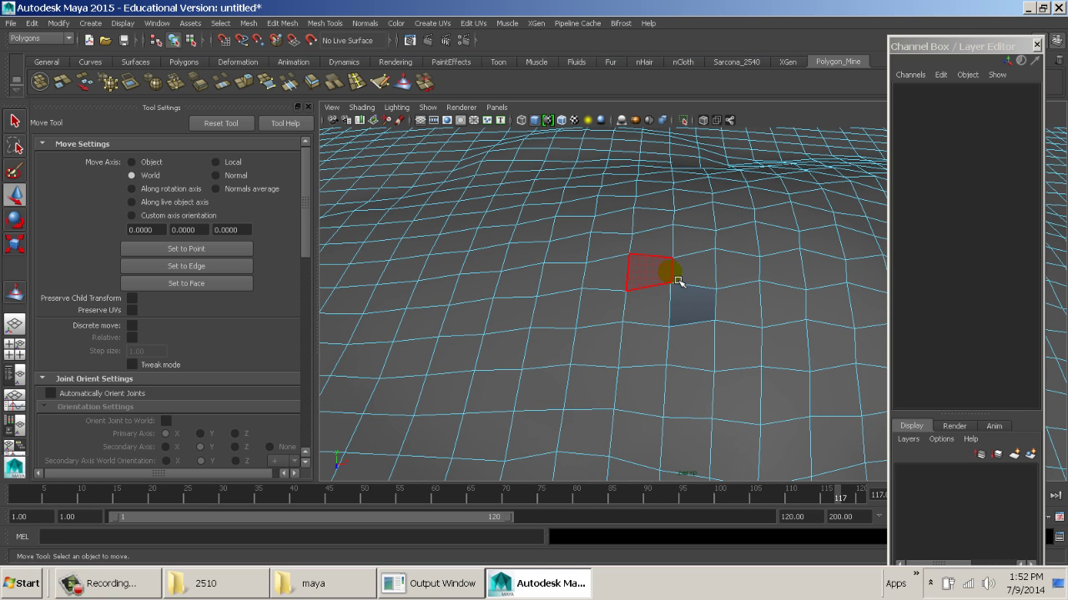
right_drag(683, 275, 667, 370)
click(699, 266)
key(alt+v)
alt+click(699, 266)
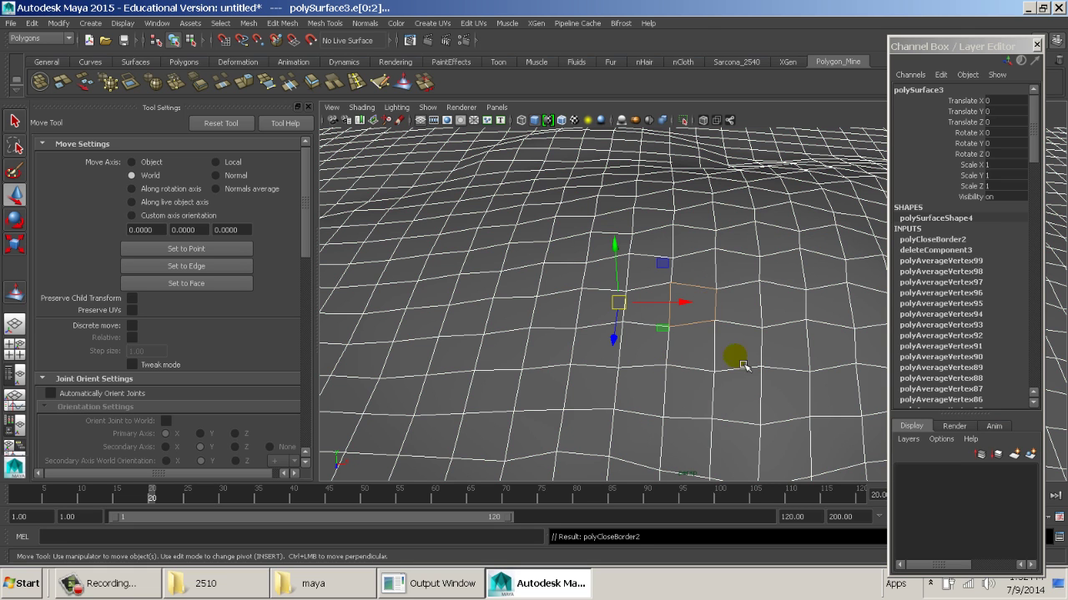
alt+drag(742, 365, 617, 325)
scroll(584, 334, down, 5)
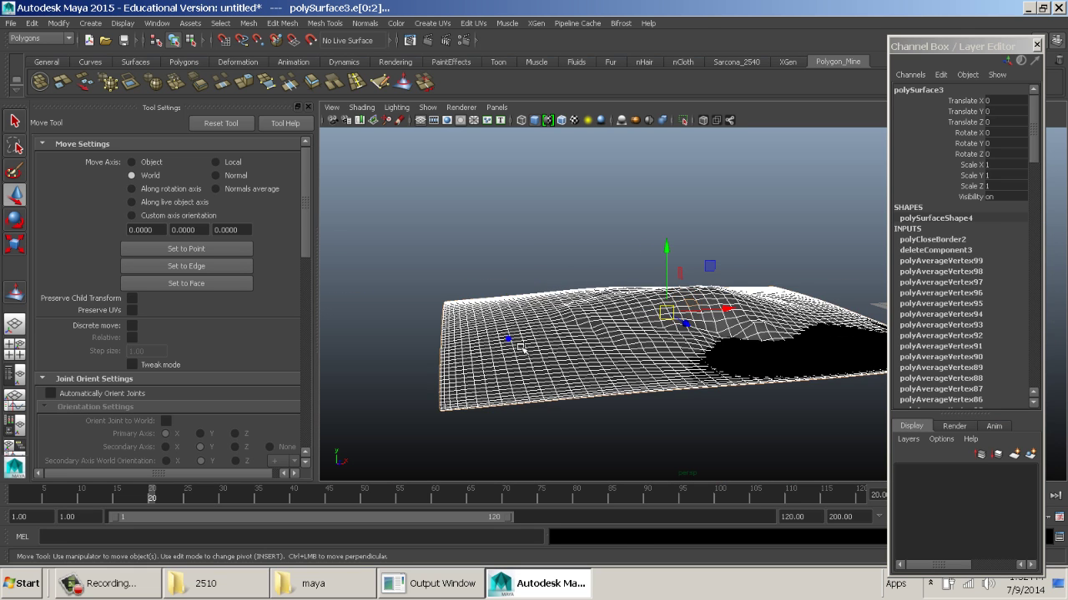
Select the large unwanted face spanning the plane's outer border underneath and delete it.
key(F8)
click(558, 252)
scroll(745, 348, up, 5)
alt+drag(739, 333, 746, 310)
click(742, 235)
right_drag(683, 319, 653, 326)
click(654, 326)
alt+drag(653, 326, 632, 362)
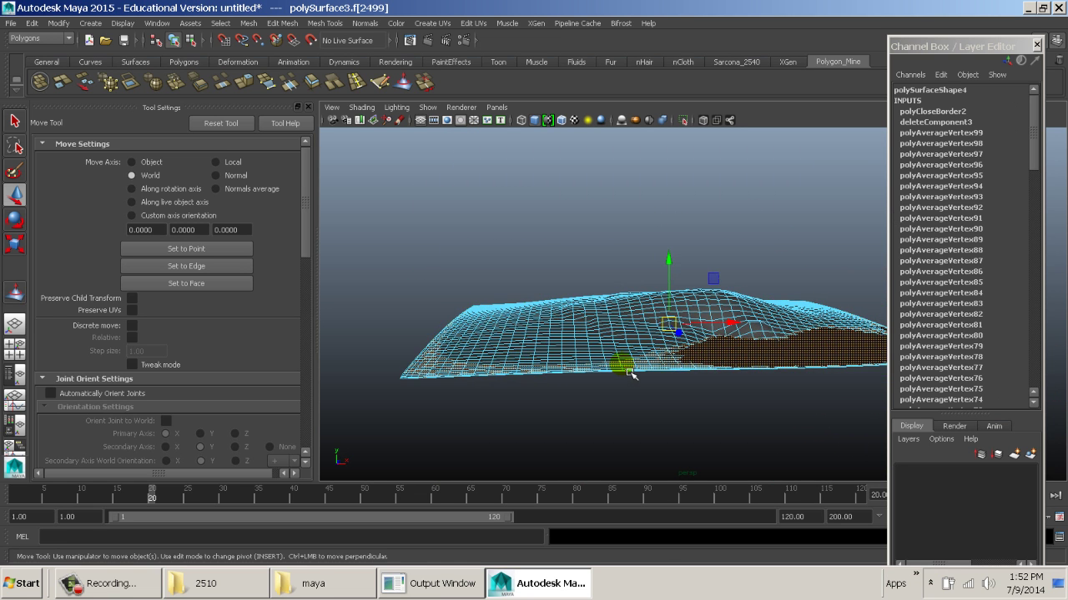
click(637, 371)
Select a rectangular block of faces in the middle of the plane and delete it to open a large hole.
alt+drag(758, 360, 689, 286)
drag(642, 250, 761, 340)
key(Delete)
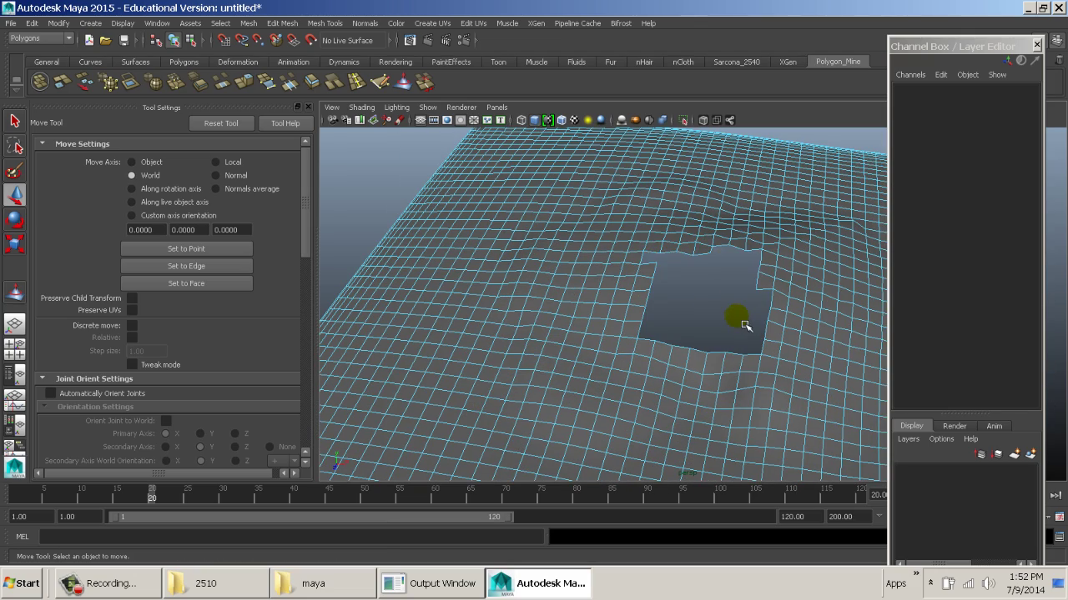
Select the border edges around the large hole and close it with Fill Hole.
mouse_move(648, 243)
right_down()
mouse_move(686, 227)
mouse_move(667, 248)
right_up()
double_click(674, 260)
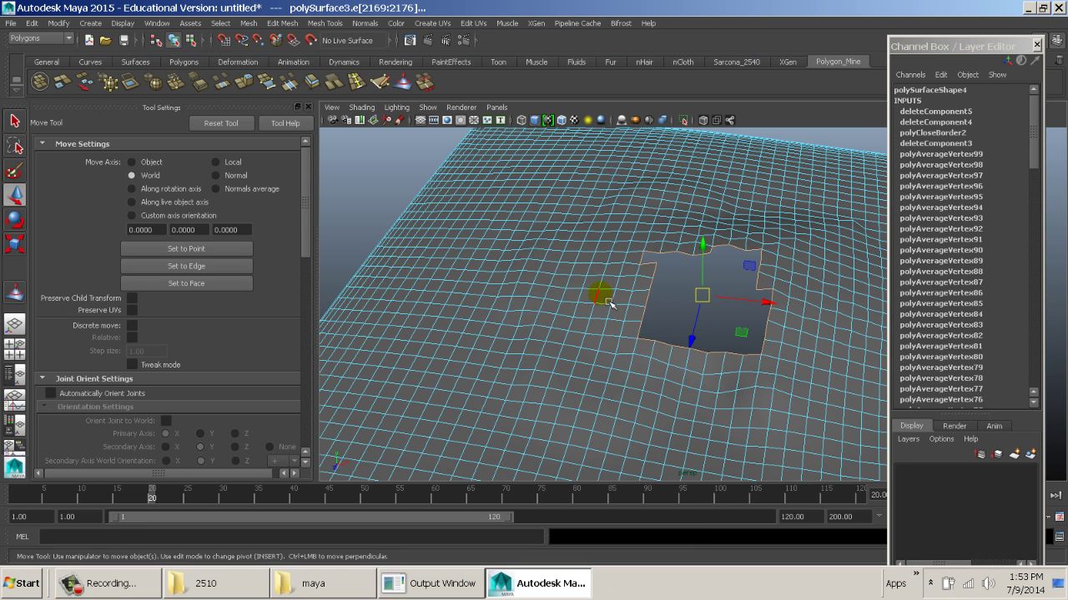
alt+drag(610, 305, 643, 281)
shift+right_drag(635, 275, 634, 383)
scroll(639, 307, up, 5)
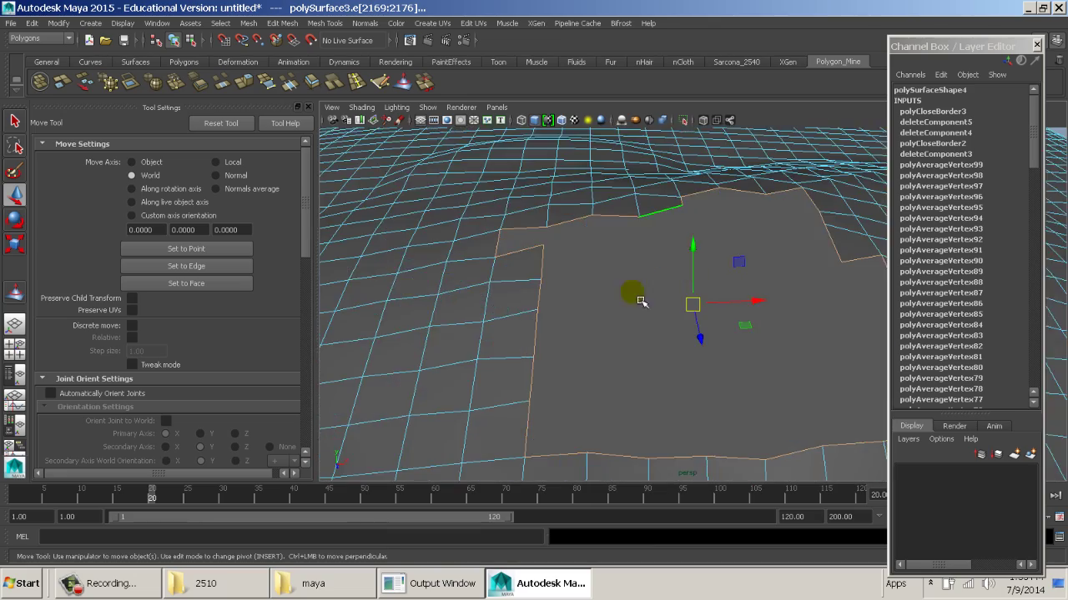
alt+drag(640, 301, 603, 265)
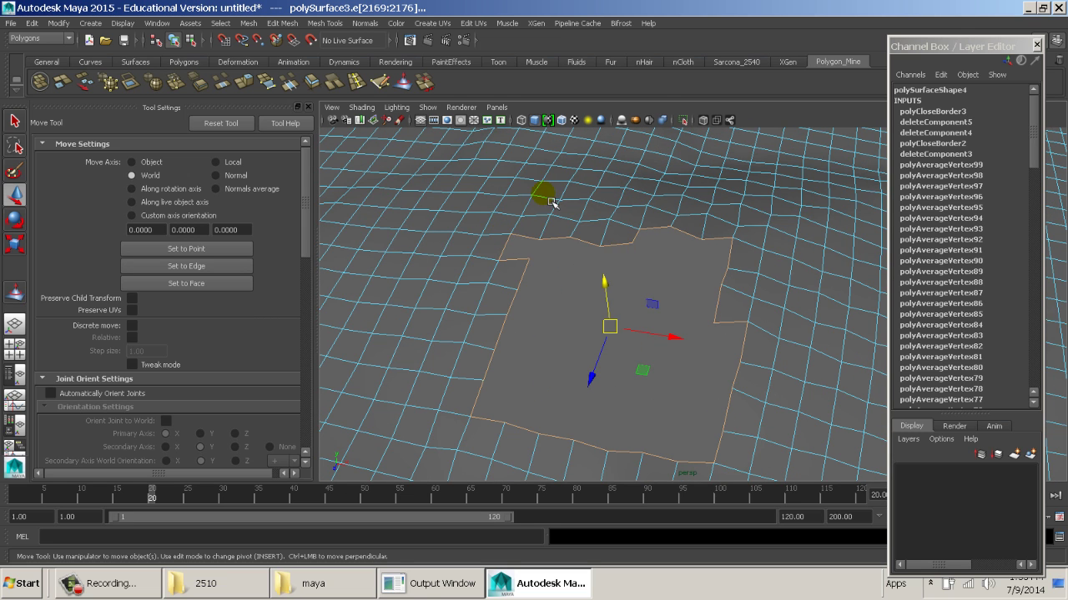
Use the Multi-Cut Tool to cut an edge from the filled face's inner corner to the nearby vertex on its far border.
key(space)
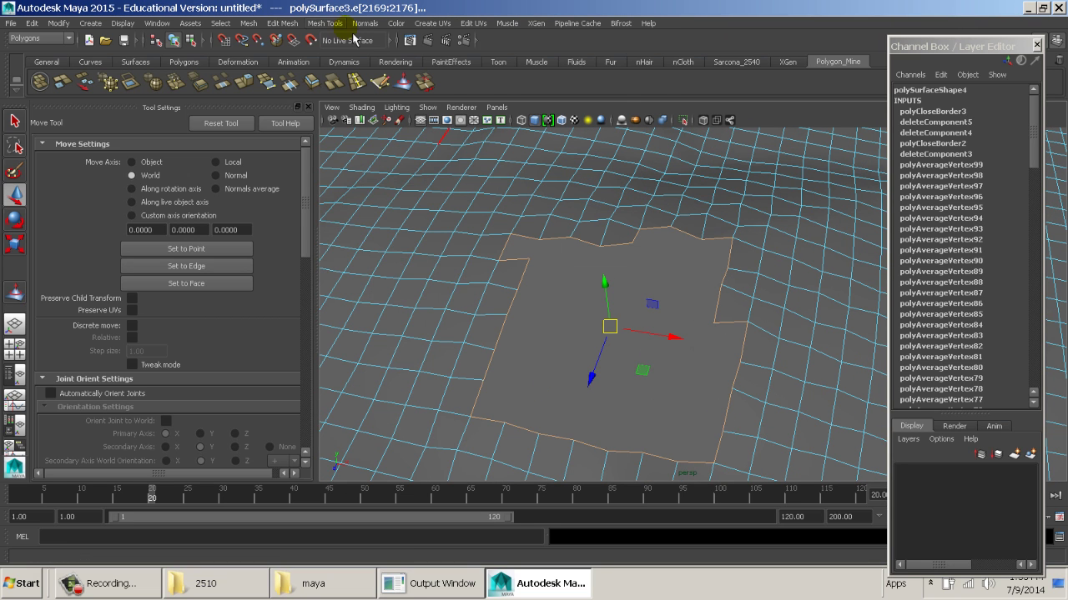
click(329, 23)
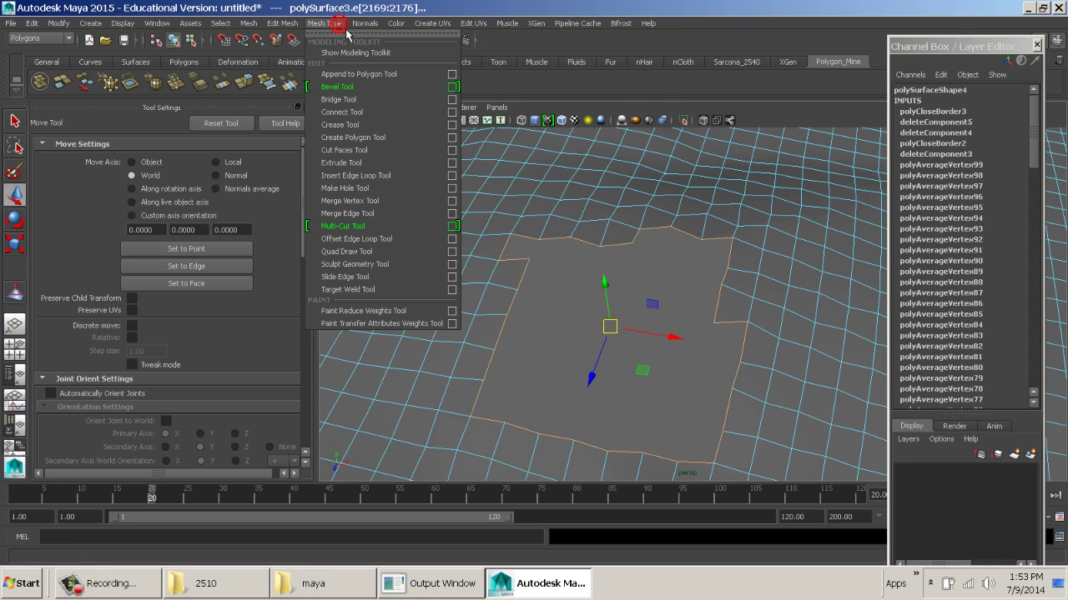
click(408, 227)
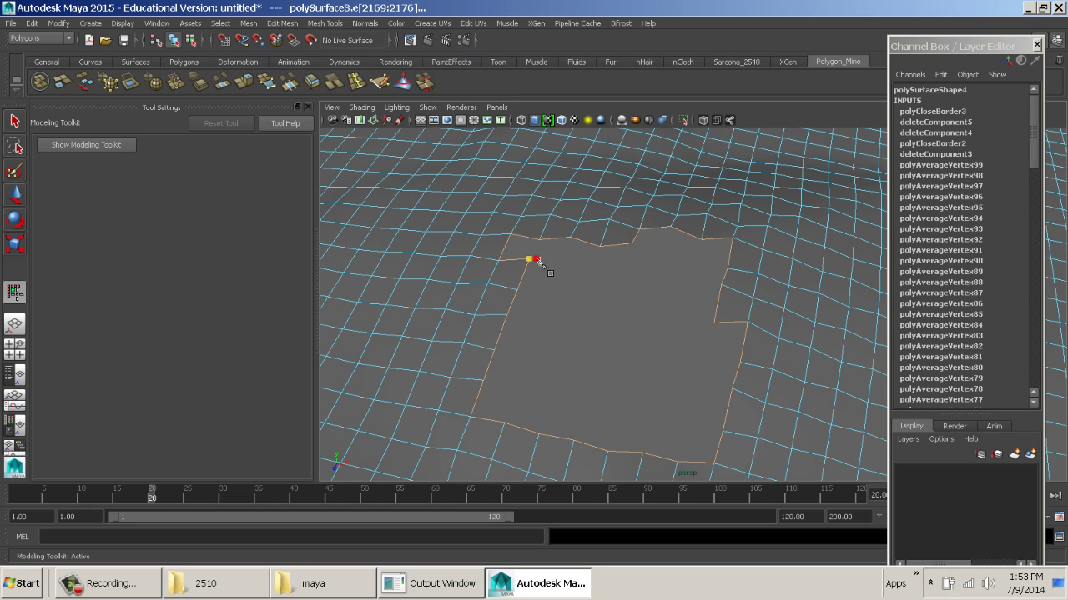
click(541, 239)
right_click(544, 241)
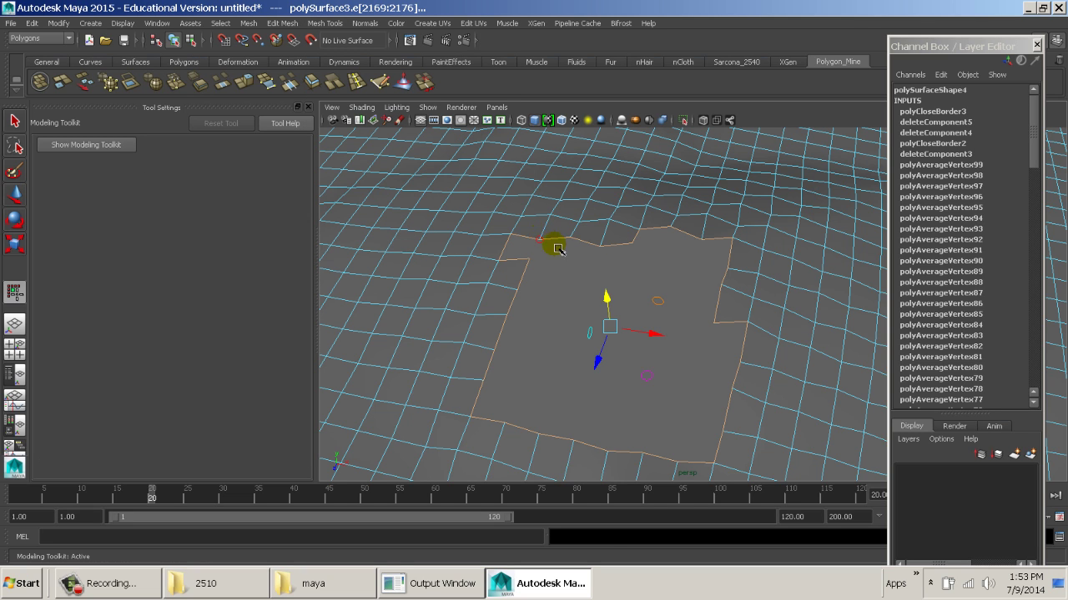
Cut an edge across the filled face's far notch, from its corner vertex to the matching vertex on the side border.
alt+right_drag(536, 276, 624, 314)
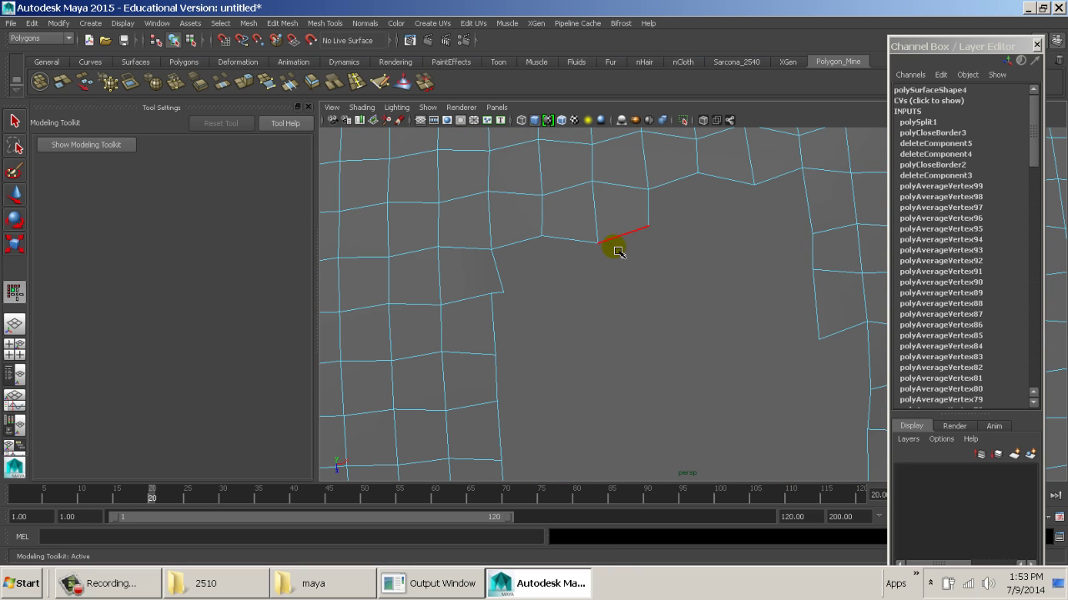
click(648, 218)
alt+middle_drag(689, 306, 546, 279)
key(g)
click(601, 240)
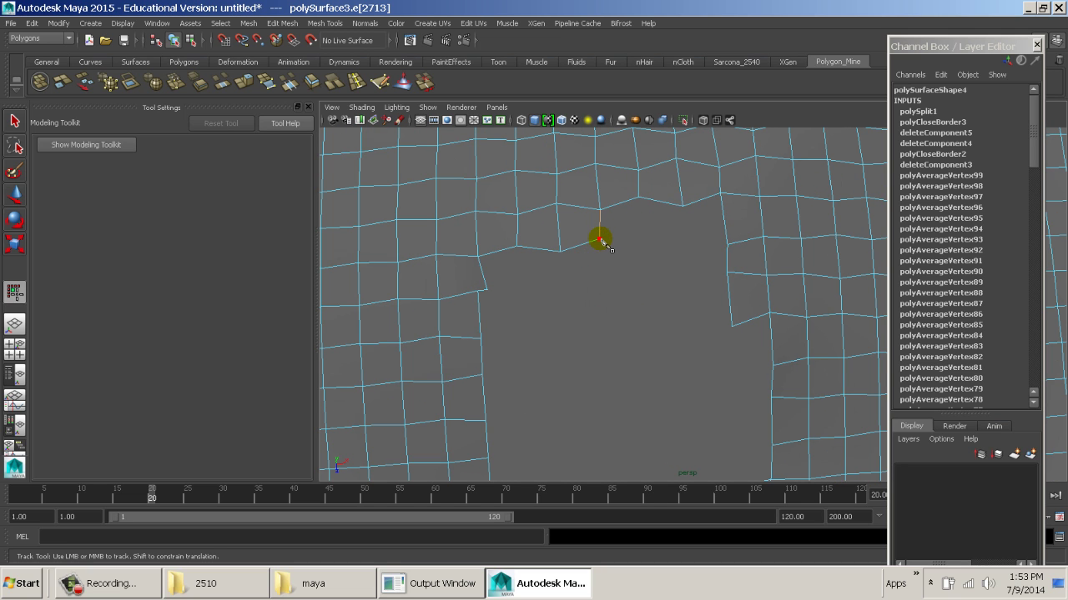
click(724, 244)
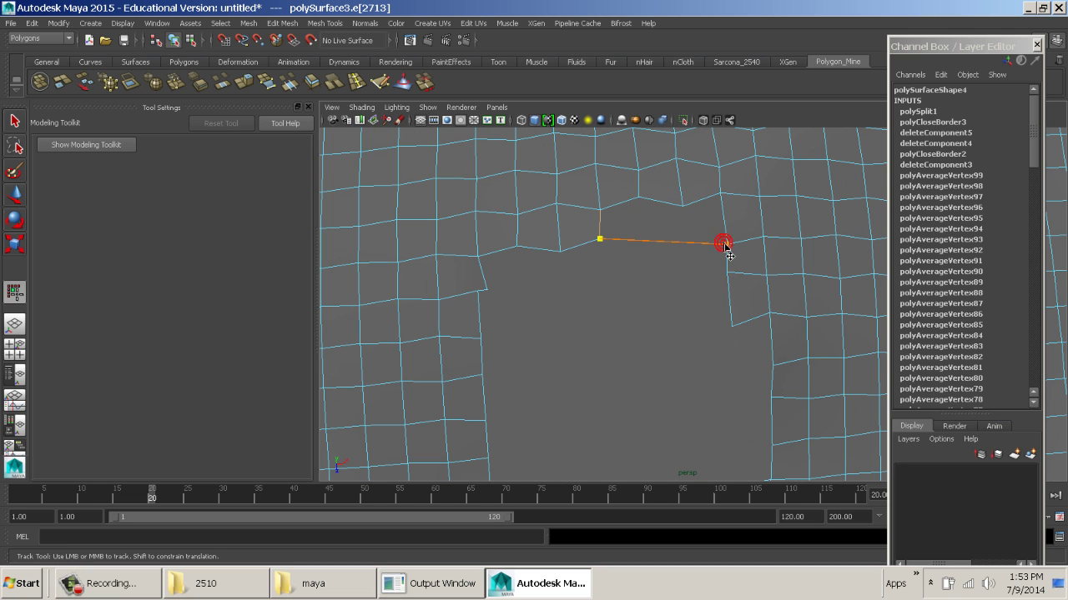
right_click(715, 248)
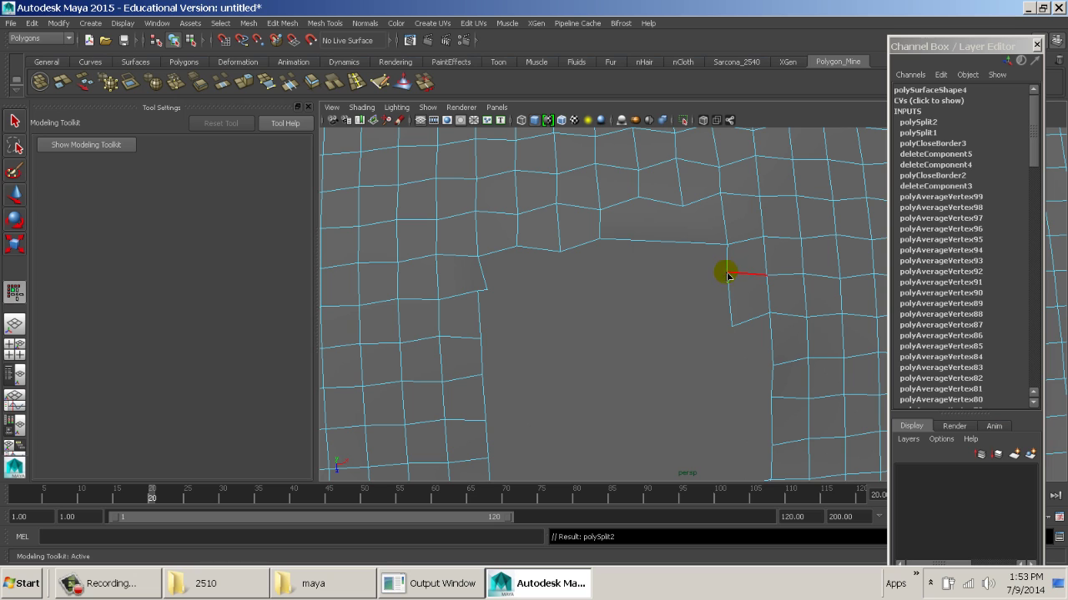
Cut an edge across the filled face's full width, joining the inner corner vertex to the matching vertex on the opposite border.
click(728, 275)
click(508, 285)
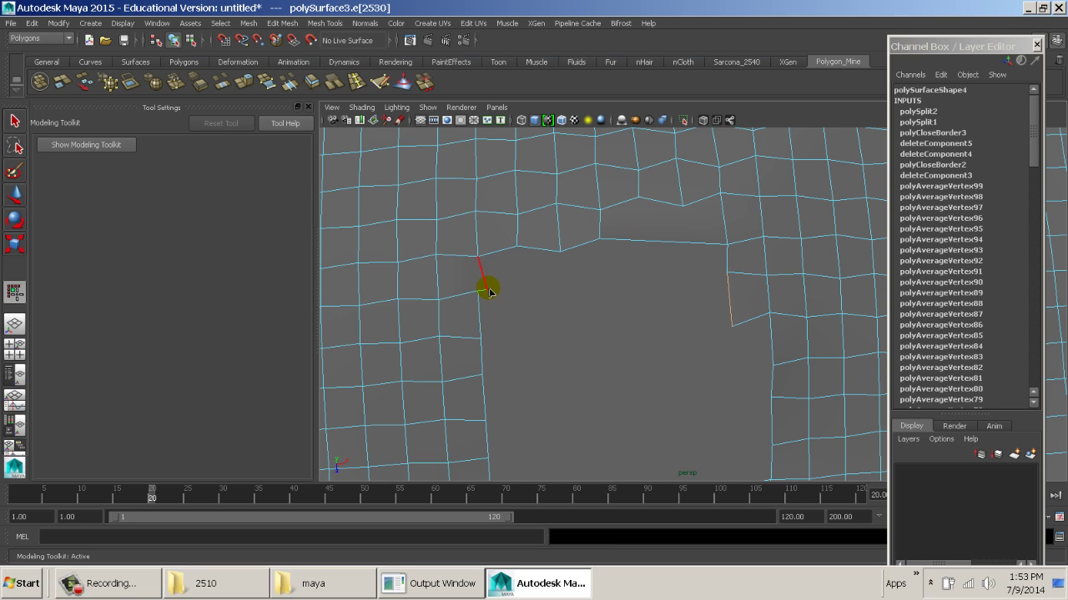
drag(712, 286, 718, 276)
click(719, 276)
click(487, 290)
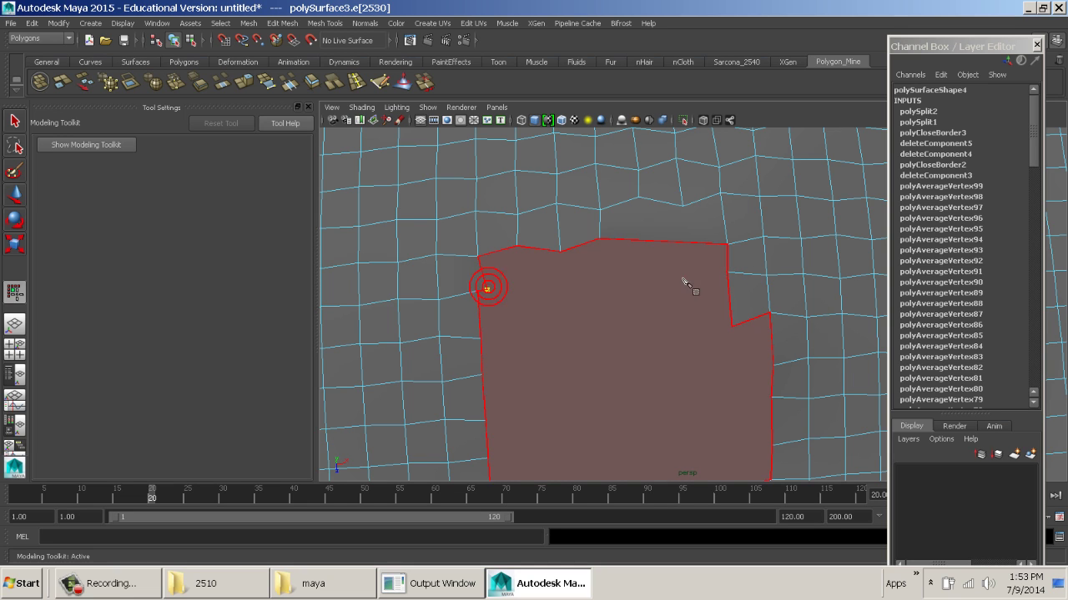
click(727, 275)
key(Return)
Cut a parallel edge across the filled face one row further in, between matching vertices on its two side borders.
alt+drag(655, 317, 706, 300)
click(711, 304)
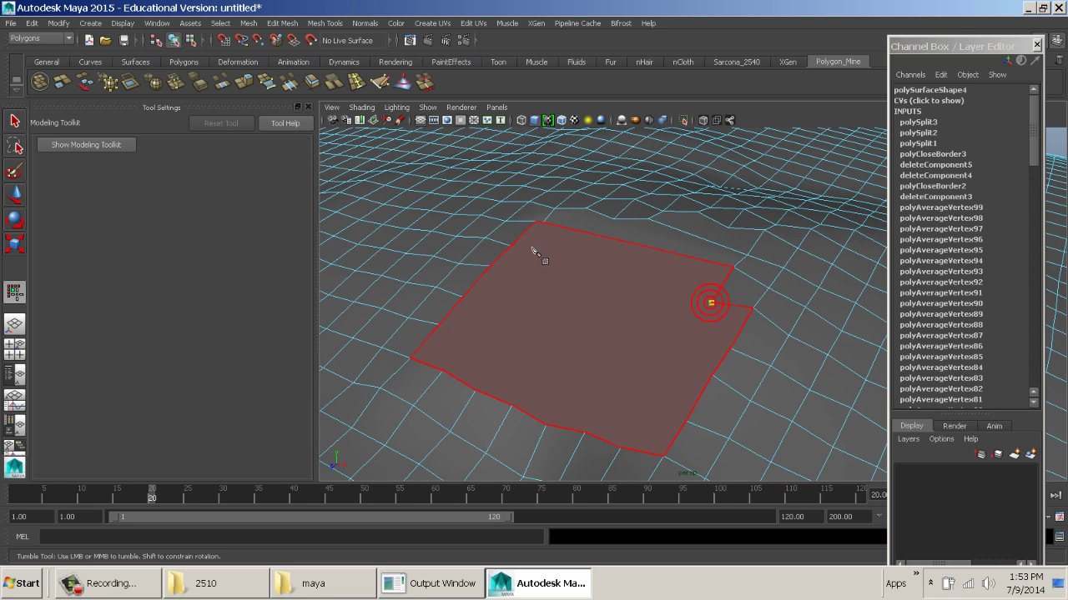
click(511, 248)
key(Return)
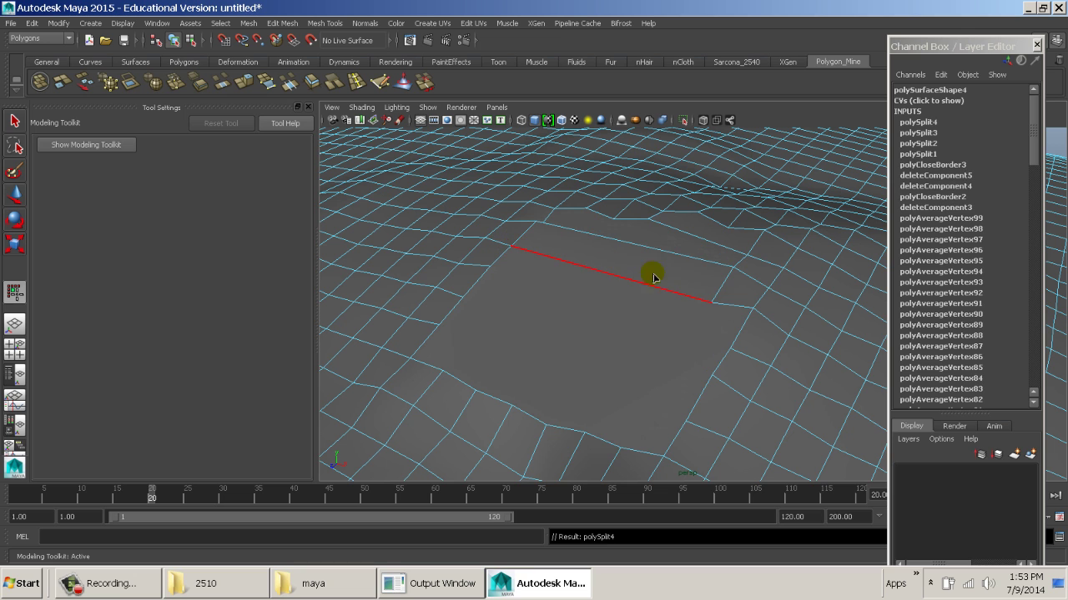
Leave the Multi-Cut Tool and return the terrain mesh to object mode.
click(707, 301)
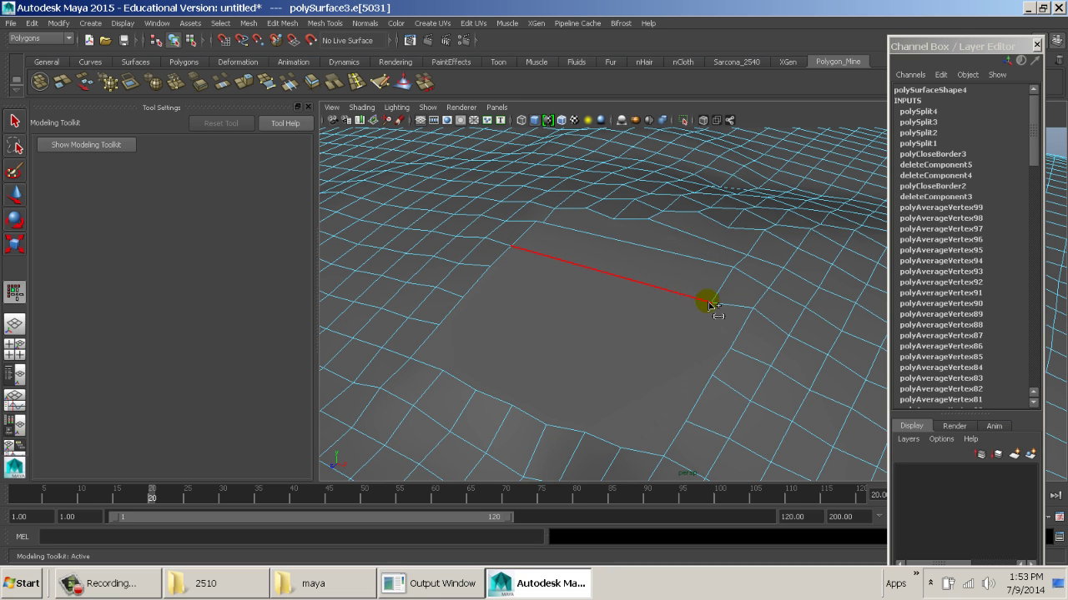
mouse_move(606, 326)
alt+mouse_down()
mouse_move(643, 331)
mouse_move(640, 310)
alt+mouse_up()
key(w)
mouse_move(637, 301)
right_down()
mouse_move(710, 267)
mouse_move(699, 274)
right_up()
alt+right_drag(762, 328, 548, 284)
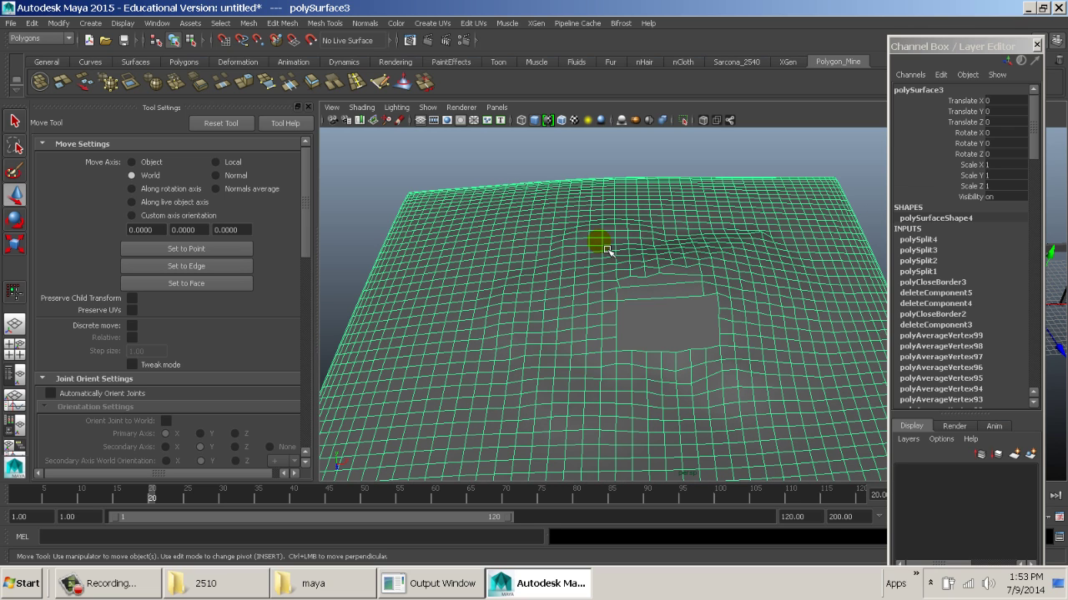
shift+right_drag(606, 250, 713, 301)
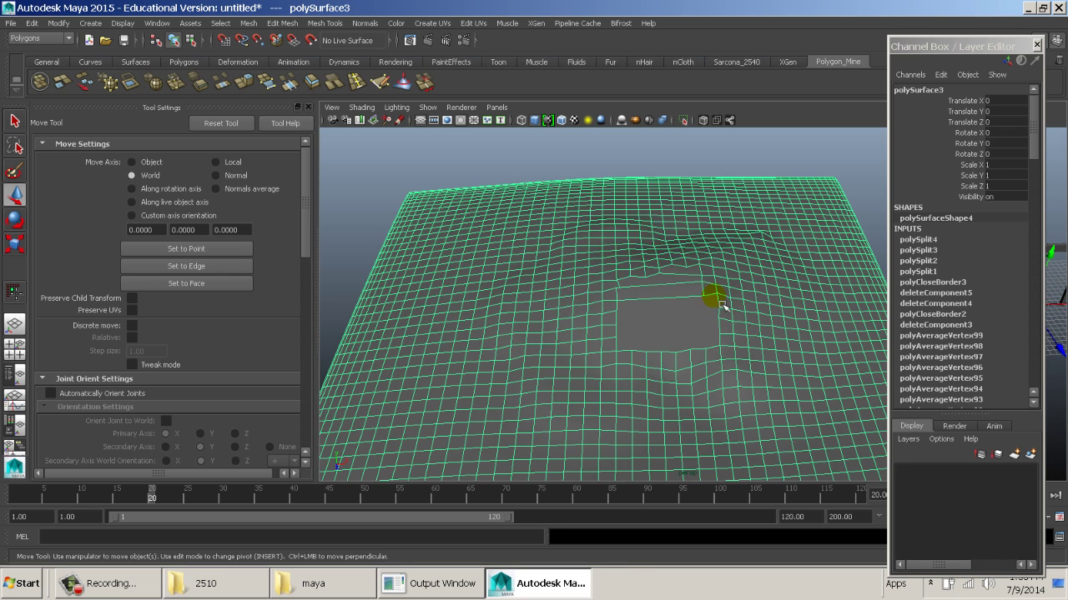
Select the H-shaped frame mesh and apply Smooth to it.
alt+drag(713, 300, 620, 322)
click(673, 261)
key(f)
alt+right_drag(657, 301, 660, 275)
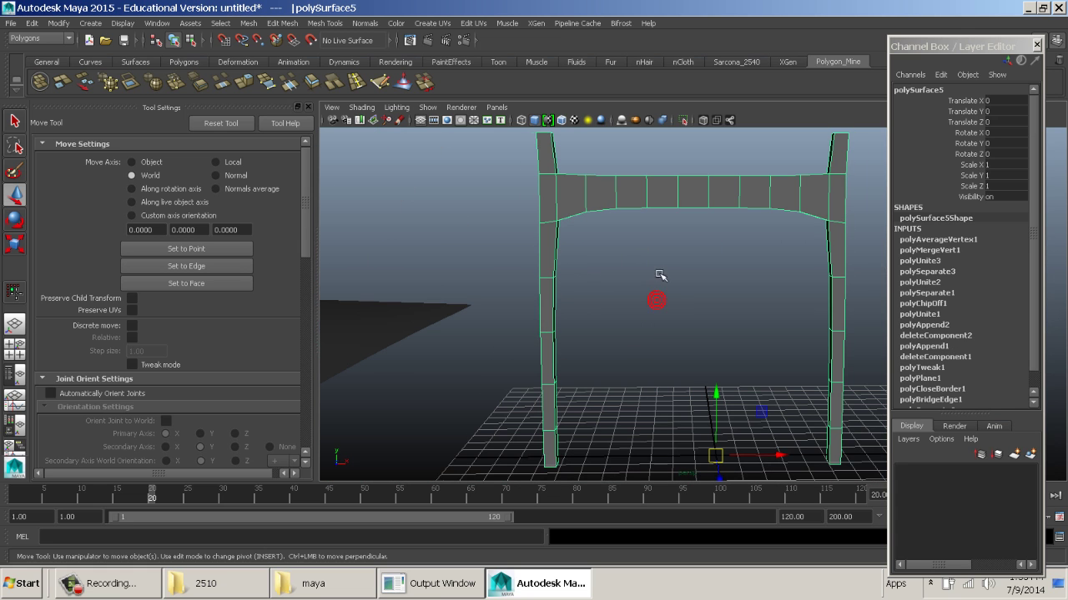
shift+right_drag(649, 205, 651, 323)
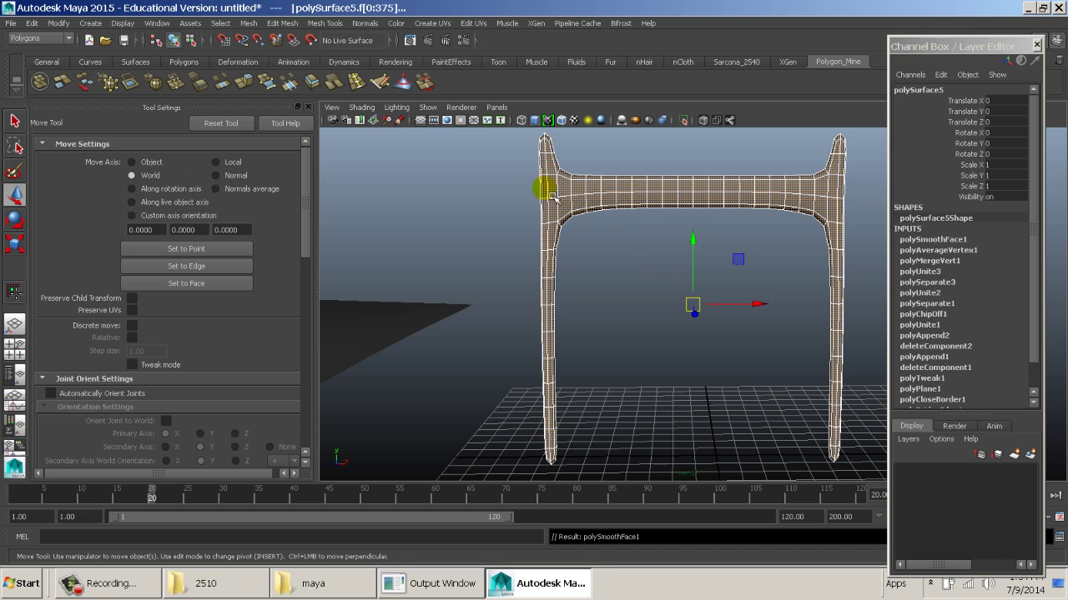
Compare the frame's smoothed and unsmoothed shapes by undoing and redoing Smooth, and toggle its smooth mesh preview on and off.
key(ctrl+z)
key(shift+z)
key(ctrl+z)
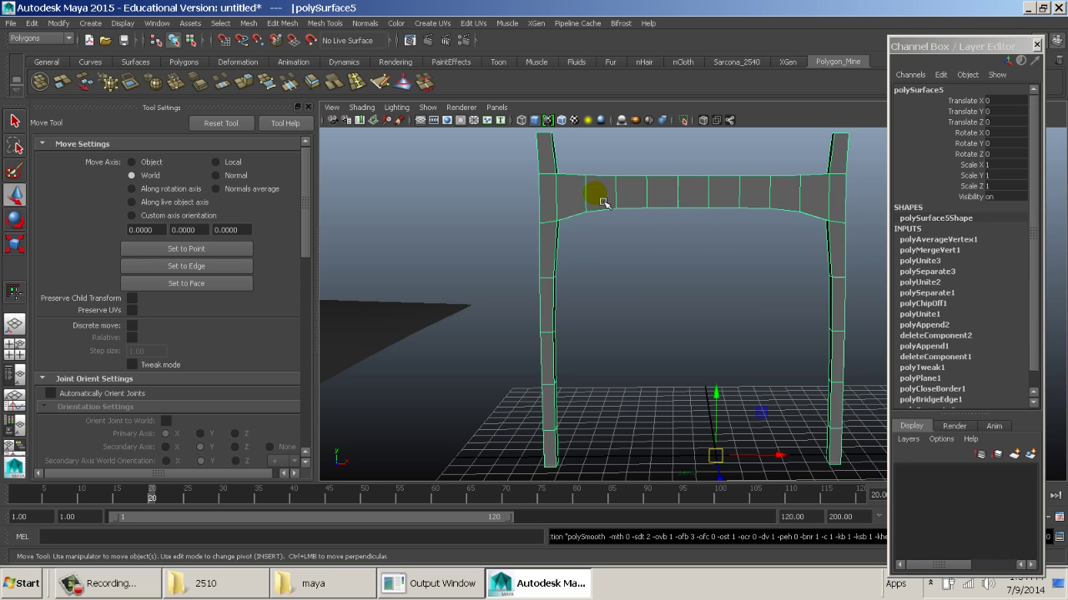
key(shift+z)
key(ctrl+z)
key(shift+z)
key(ctrl+z)
key(shift+z)
key(ctrl+z)
key(shift+z)
key(ctrl+z)
key(3)
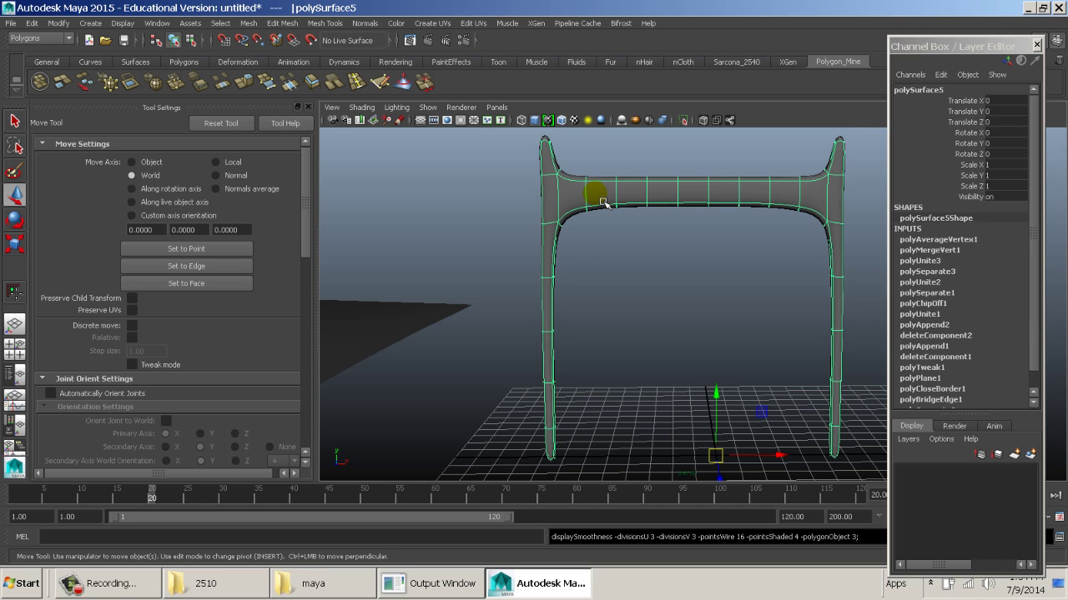
key(1)
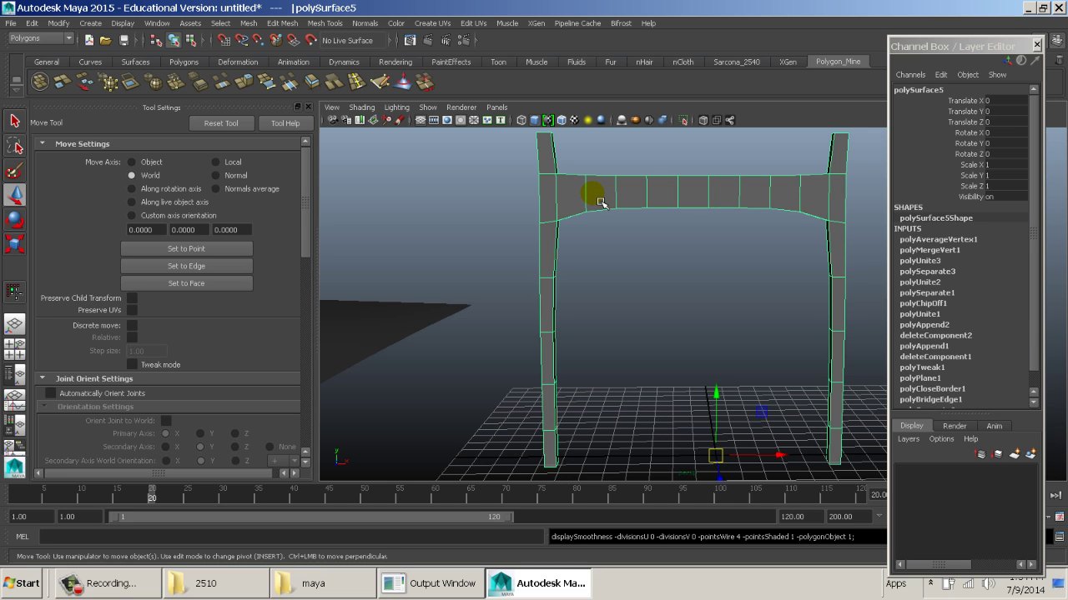
Apply Smooth to the frame mesh again with 2 divisions and a continuity of 0.
shift+right_drag(592, 193, 598, 326)
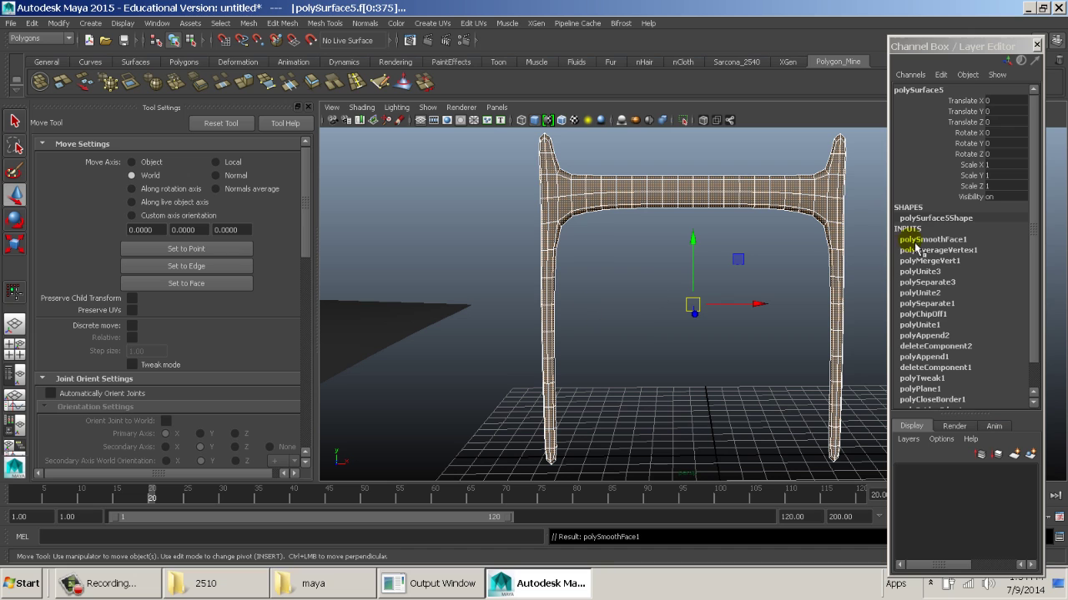
click(914, 239)
click(969, 243)
mouse_move(739, 250)
middle_down()
mouse_move(769, 255)
mouse_move(752, 251)
middle_up()
click(965, 233)
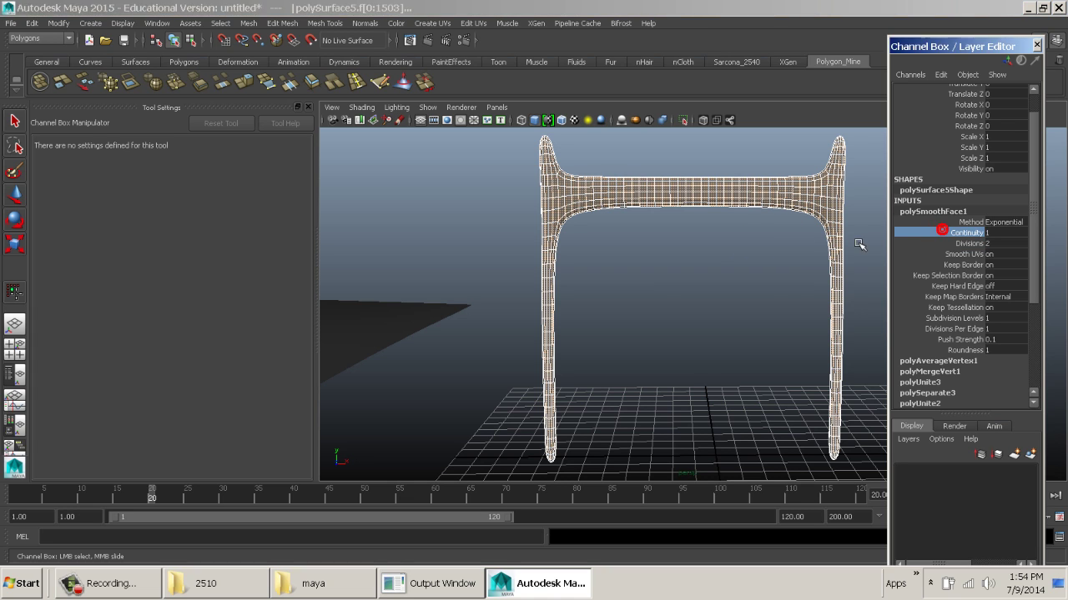
middle_drag(834, 244, 595, 243)
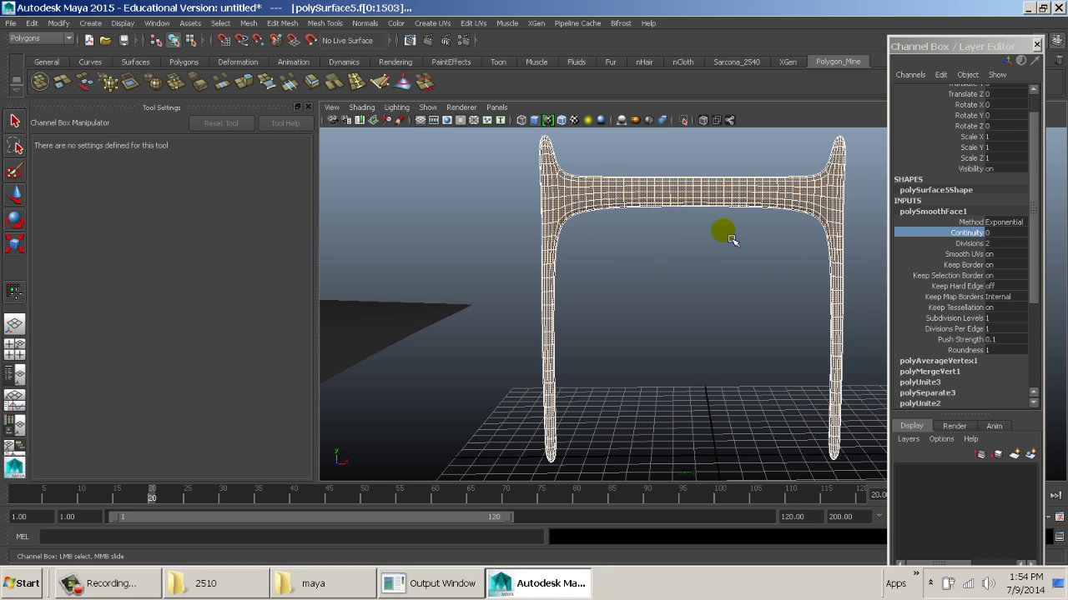
Change the frame's smoothing method to Linear and its divisions to 0.
click(1013, 221)
click(1010, 242)
key(w)
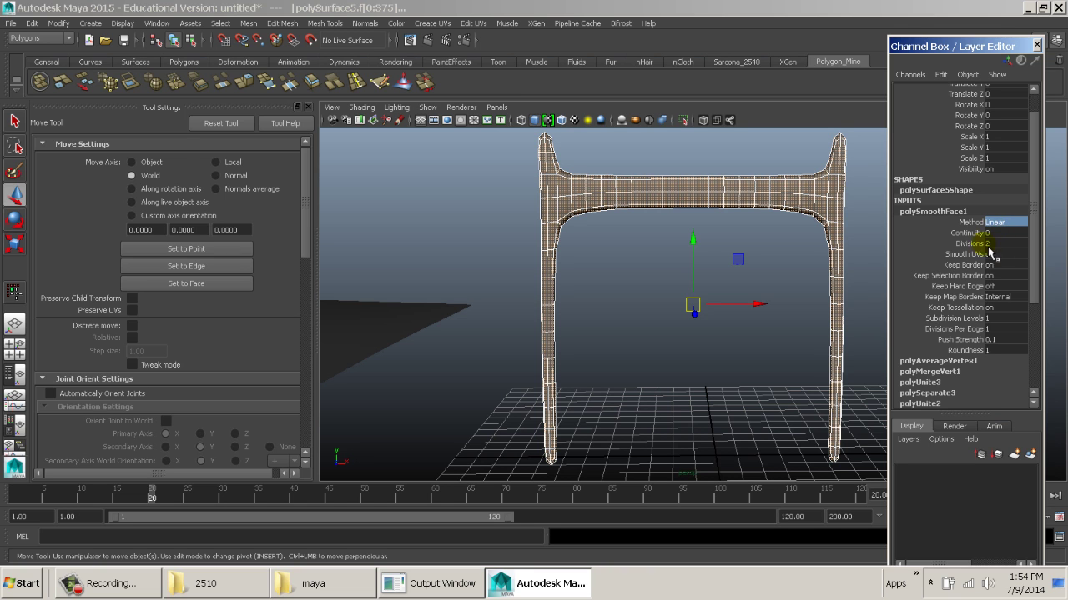
click(972, 242)
middle_drag(793, 250, 738, 253)
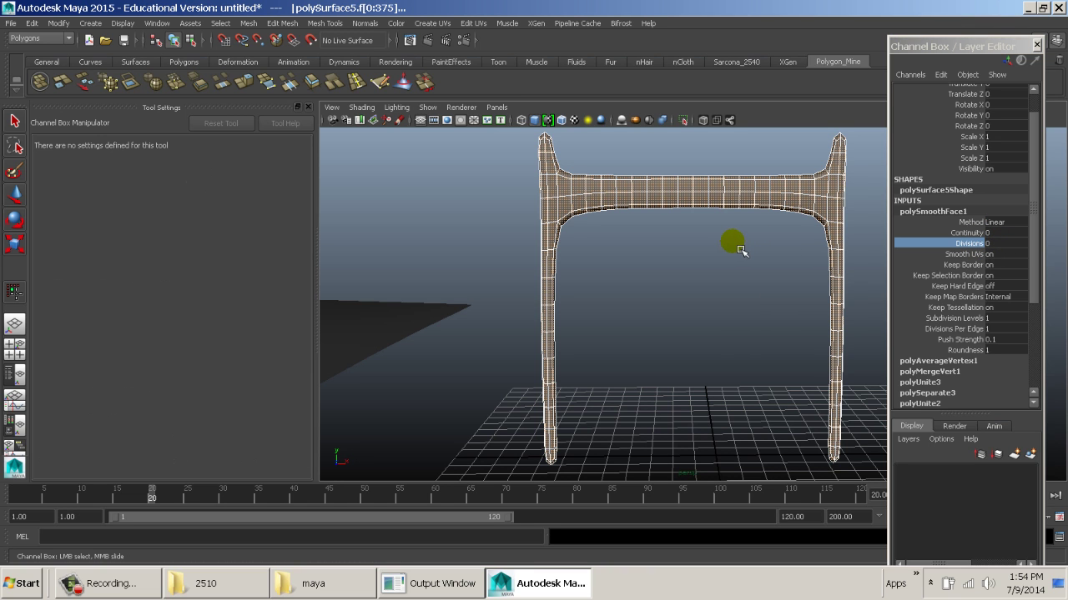
Set the frame's smoothing method back to Exponential and raise its divisions to 3.
alt+drag(794, 252, 783, 273)
click(1007, 224)
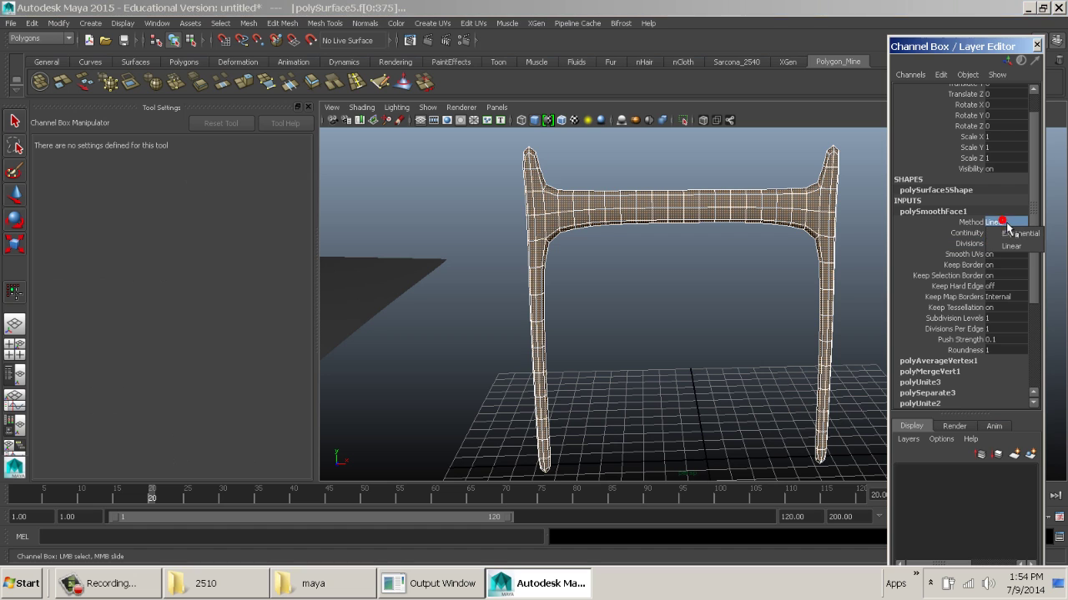
click(1005, 234)
key(w)
click(974, 243)
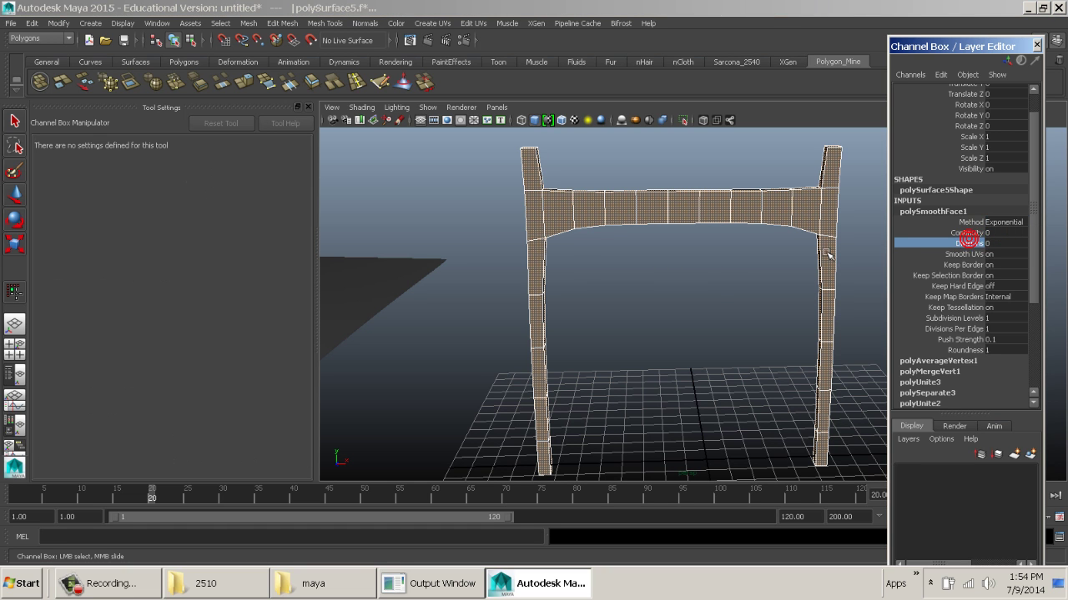
middle_drag(823, 241, 854, 252)
click(953, 365)
key(w)
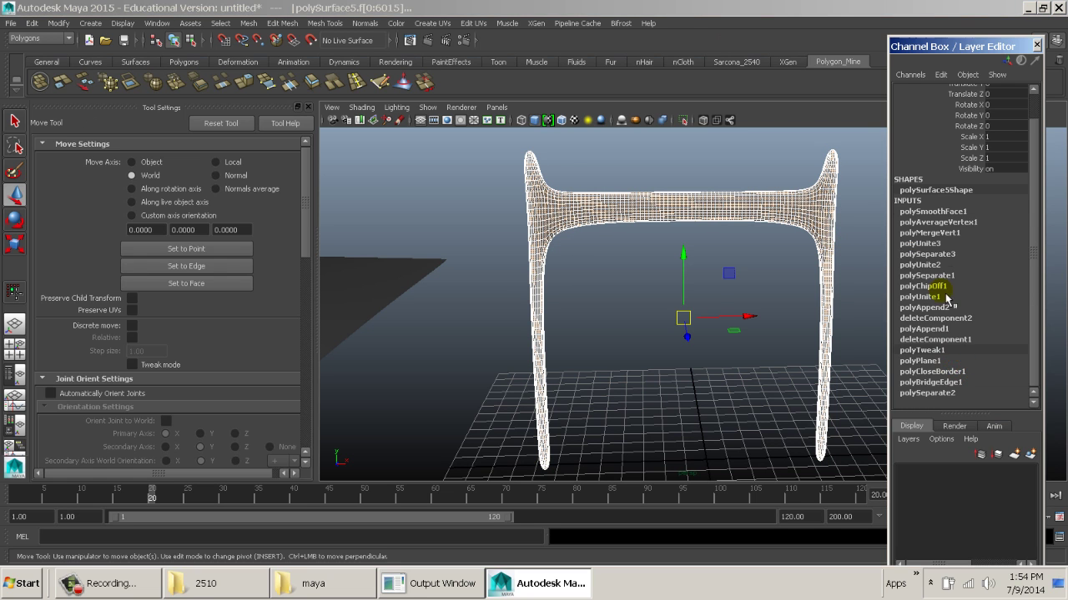
Set the smoothing's roundness, subdivision levels, divisions per edge and push strength to 0.
click(942, 212)
click(968, 350)
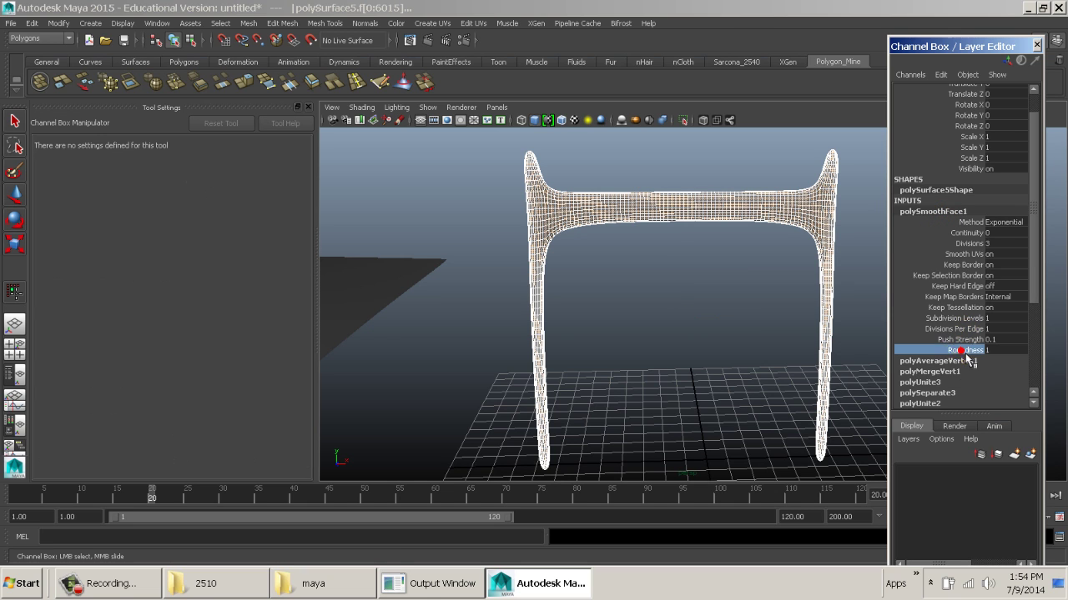
middle_drag(774, 326, 790, 322)
double_click(1001, 349)
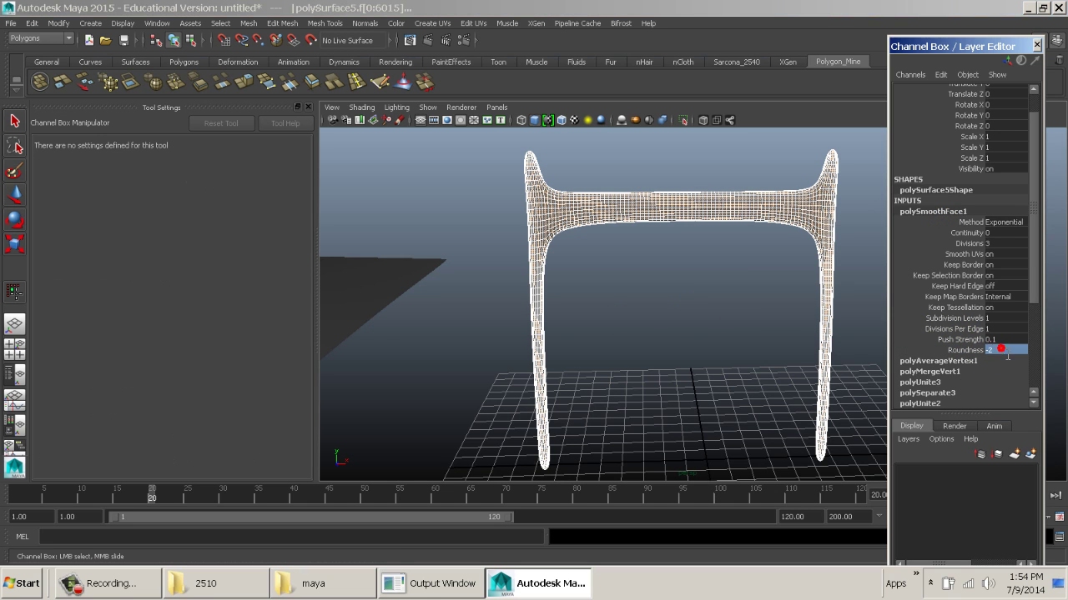
drag(1003, 318, 1005, 332)
text(0)
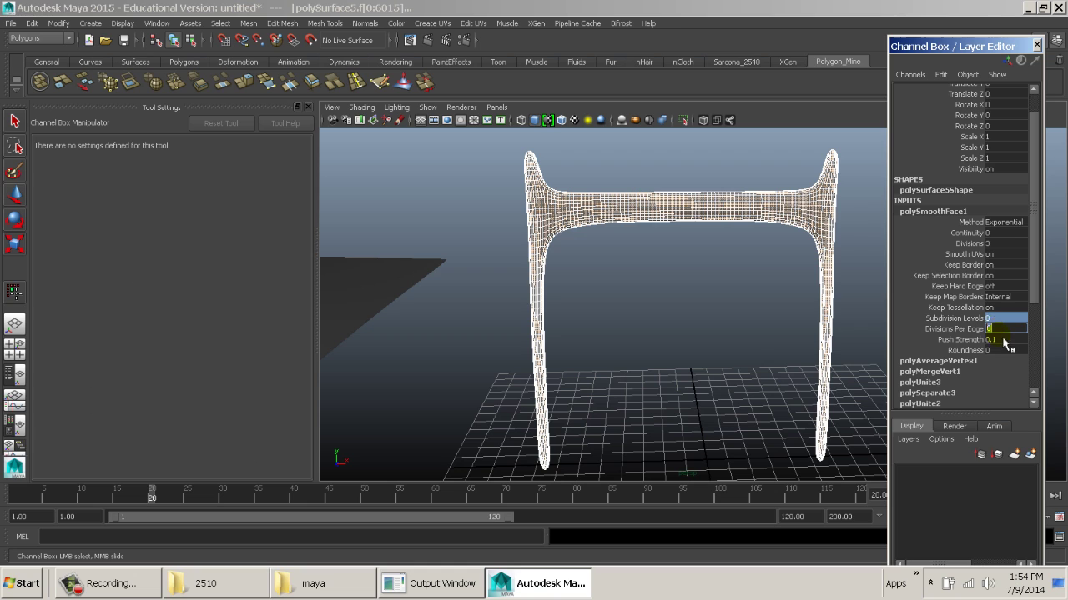
click(996, 339)
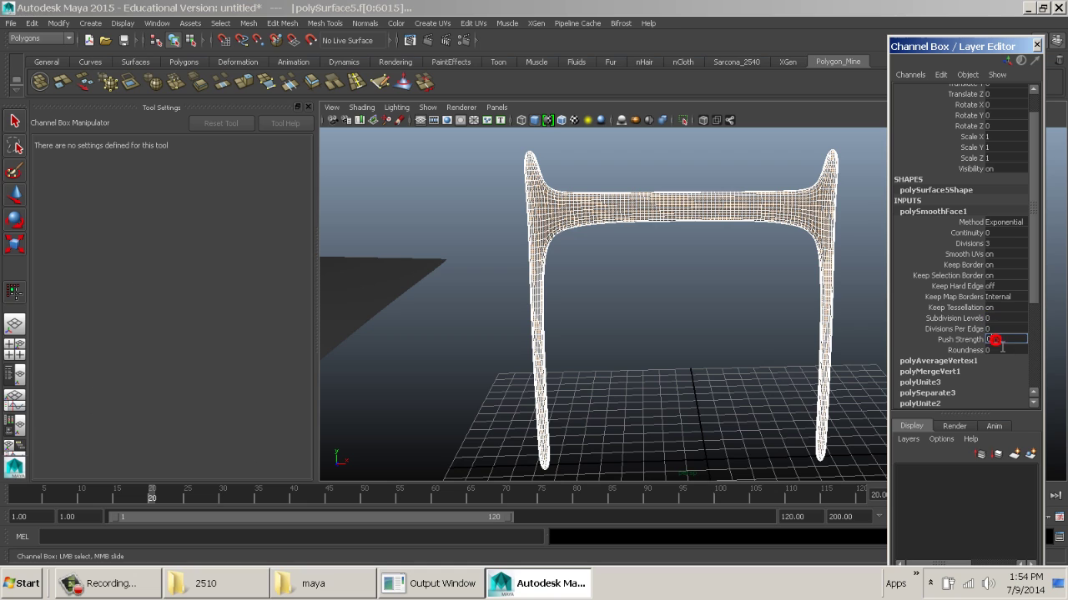
Turn off Smooth UVs, Keep Border and Keep Selection Border for the smoothing, and set its method to Linear.
click(1005, 264)
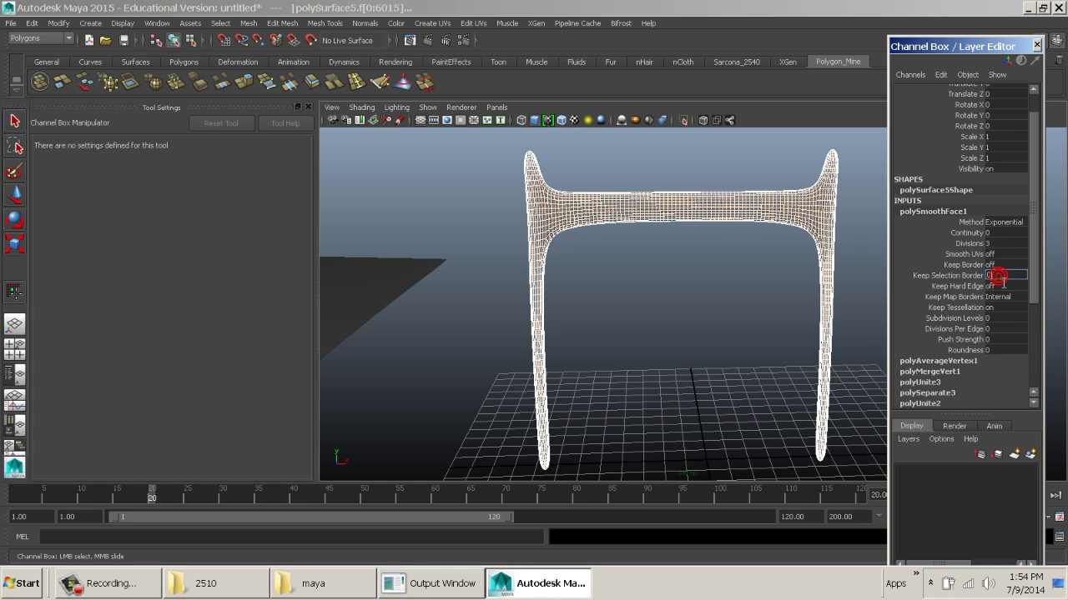
click(1008, 224)
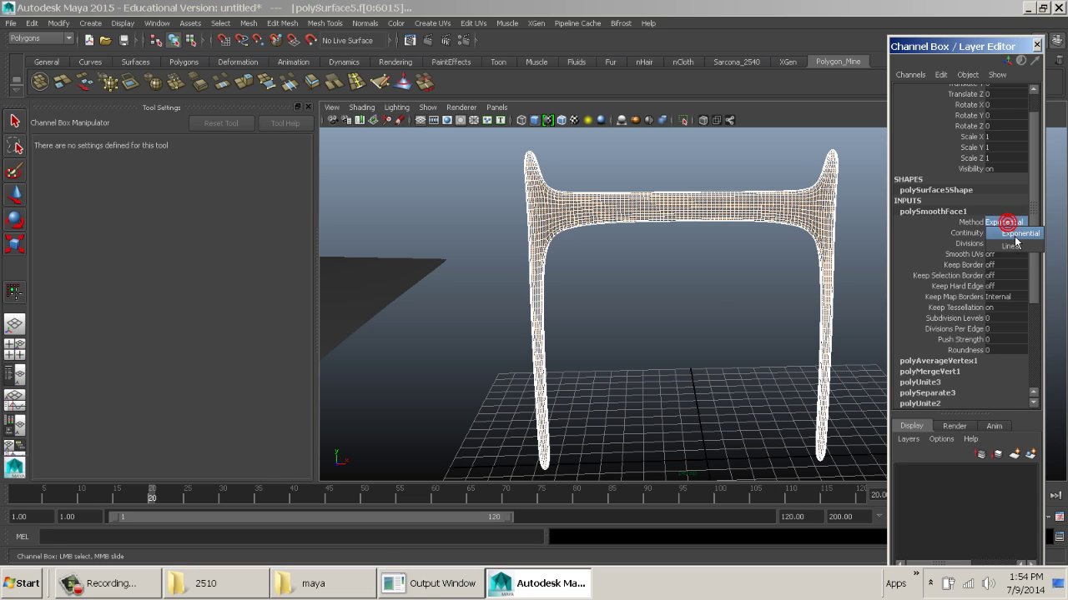
click(1009, 246)
Reselect the frame in object mode, apply a second Smooth to it and undo that smoothing.
right_drag(684, 216, 746, 205)
click(727, 217)
click(714, 212)
alt+drag(690, 225, 685, 221)
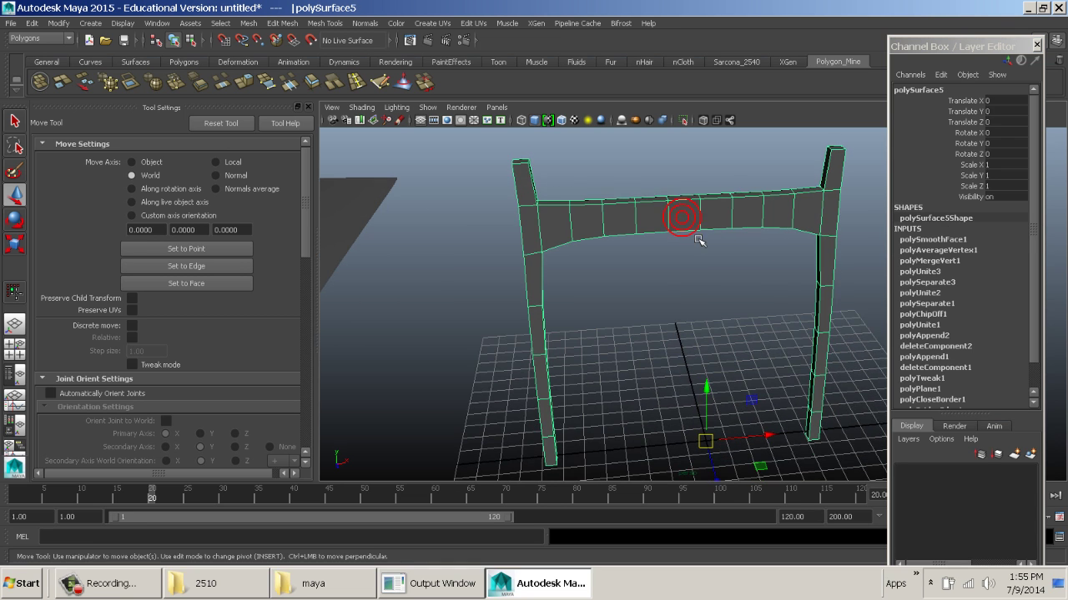
shift+right_drag(688, 222, 722, 342)
alt+drag(733, 286, 596, 226)
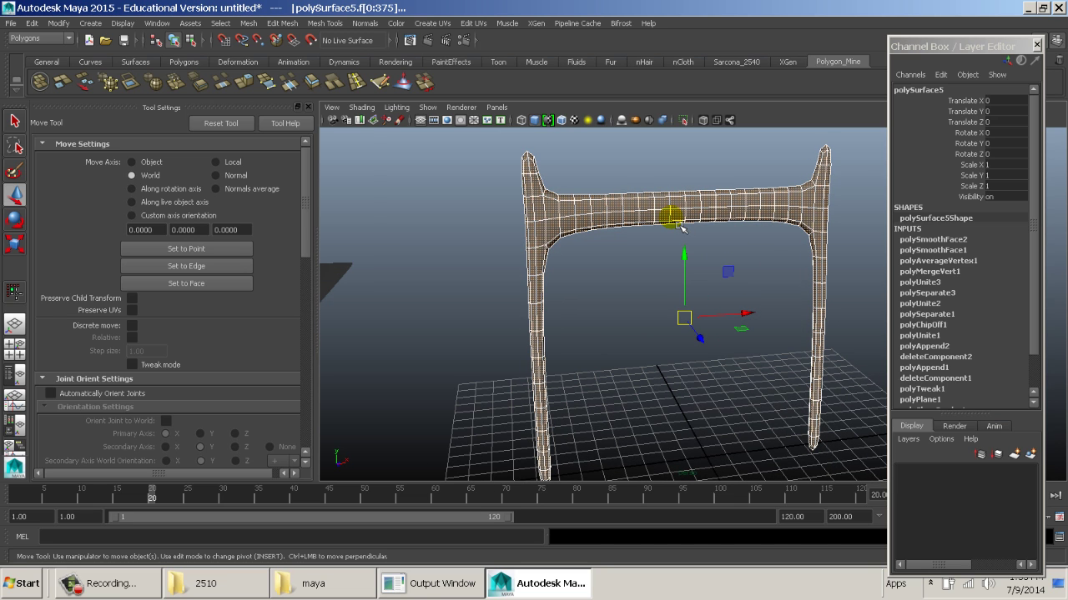
key(ctrl+z)
Use the Insert Edge Loop Tool to add six evenly spaced edge loops along the frame's crossbeam.
shift+right_drag(664, 216, 669, 189)
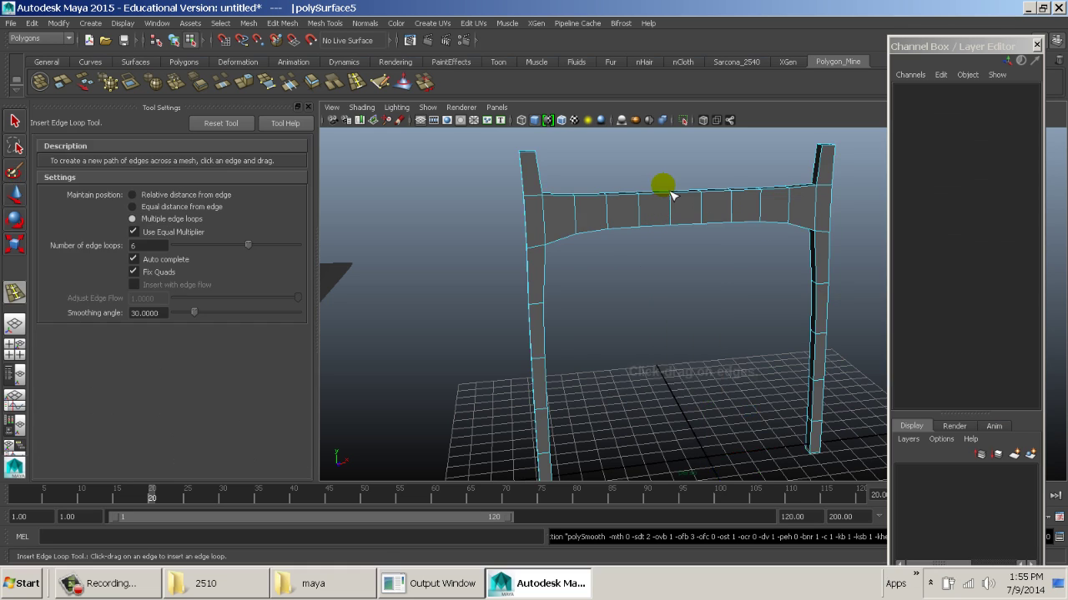
alt+right_drag(617, 267, 679, 309)
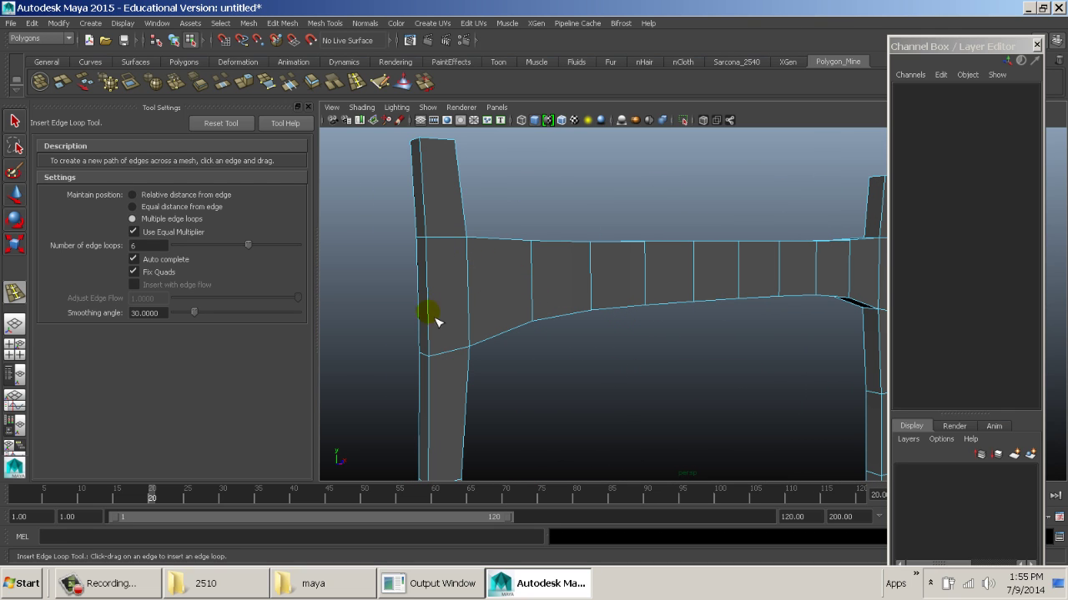
drag(434, 315, 514, 292)
alt+drag(748, 291, 511, 323)
Switch the edge loops to relative distance from edge and insert three single loops around one leg of the frame.
click(205, 199)
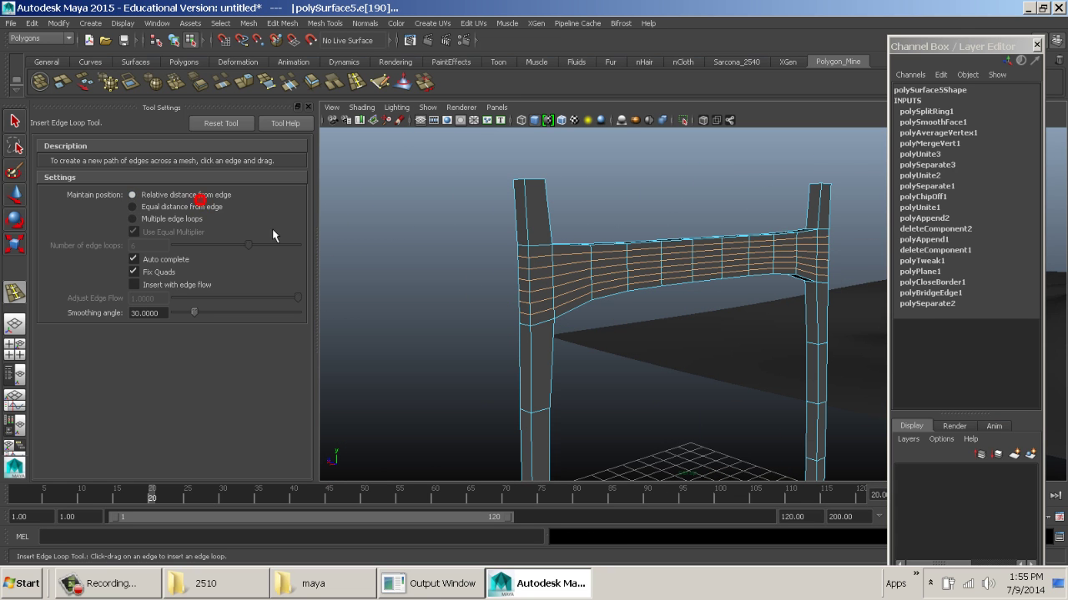
alt+drag(593, 357, 556, 318)
click(551, 392)
alt+middle_drag(563, 419, 550, 323)
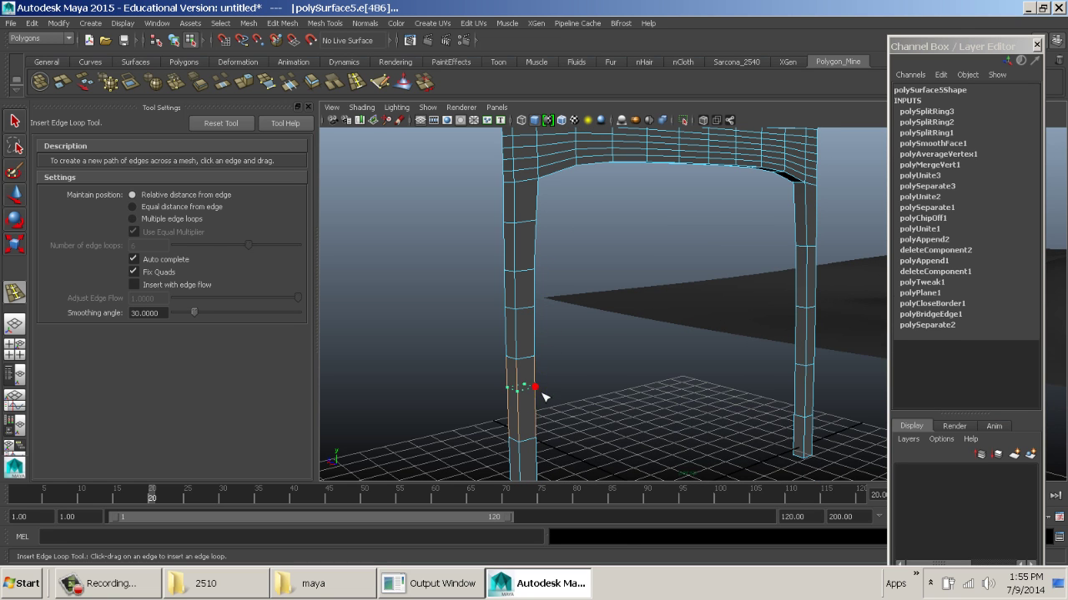
click(542, 394)
Select the terrain mesh and insert an edge loop running outward from the side of the filled face.
alt+middle_drag(653, 334, 647, 376)
alt+right_drag(647, 377, 509, 292)
alt+drag(550, 288, 765, 302)
alt+right_drag(764, 303, 483, 292)
alt+middle_drag(484, 292, 798, 293)
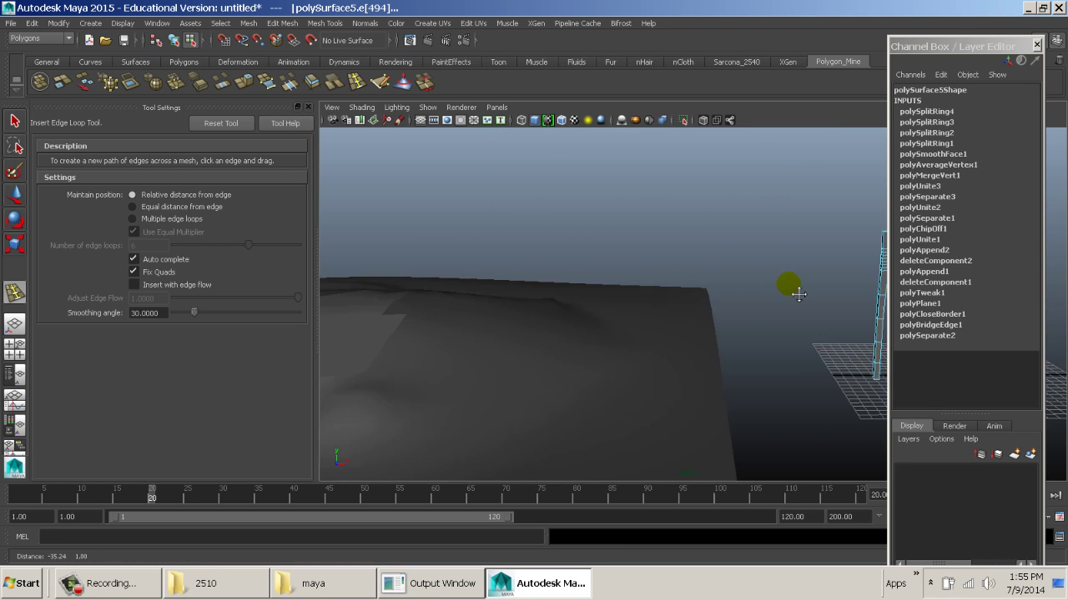
key(w)
click(533, 334)
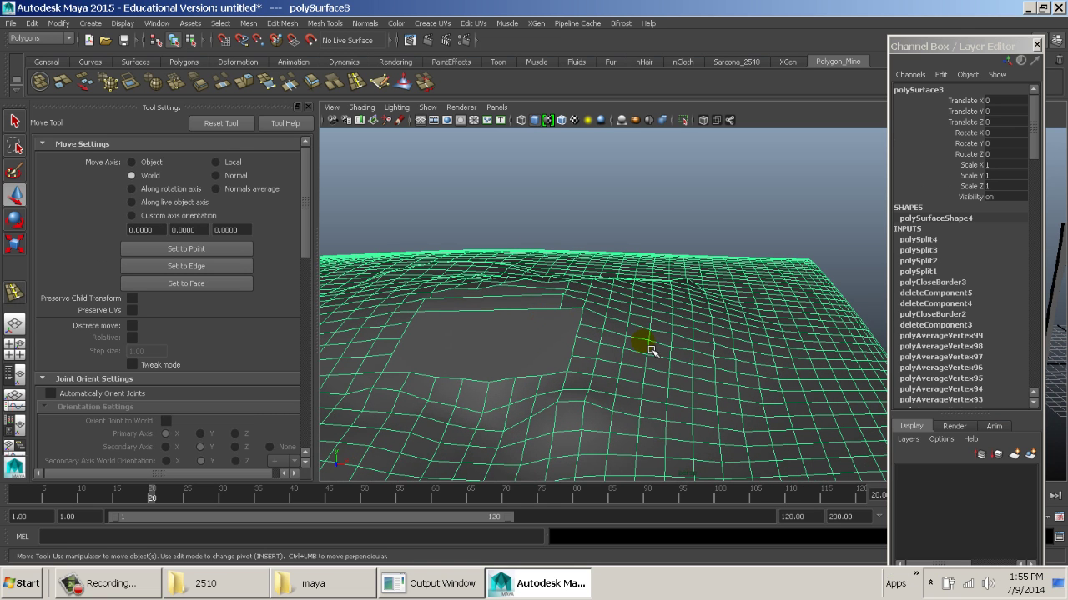
key(y)
click(700, 366)
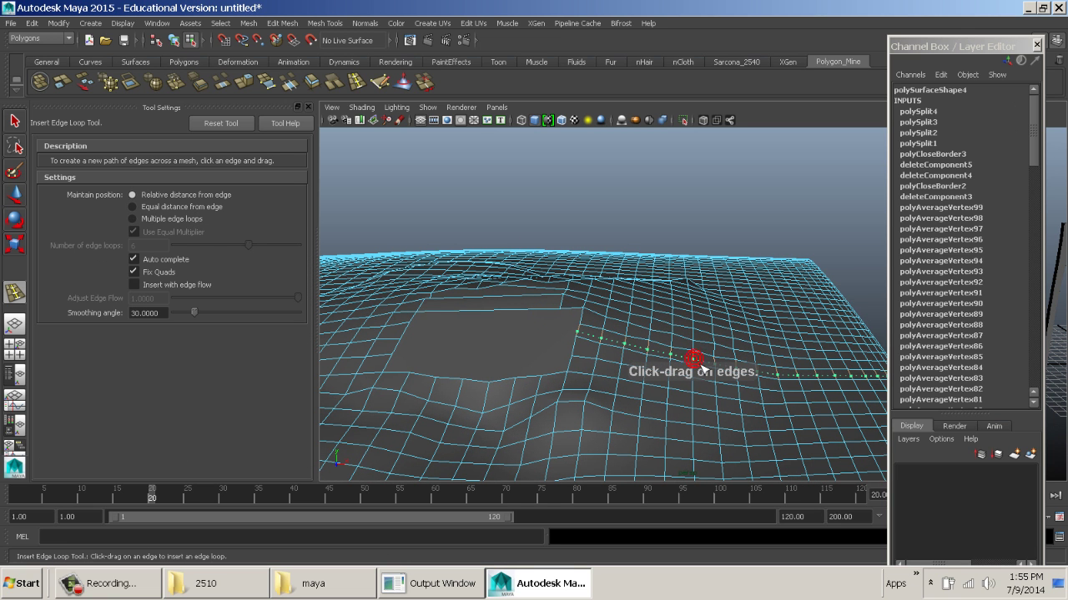
alt+drag(700, 365, 699, 407)
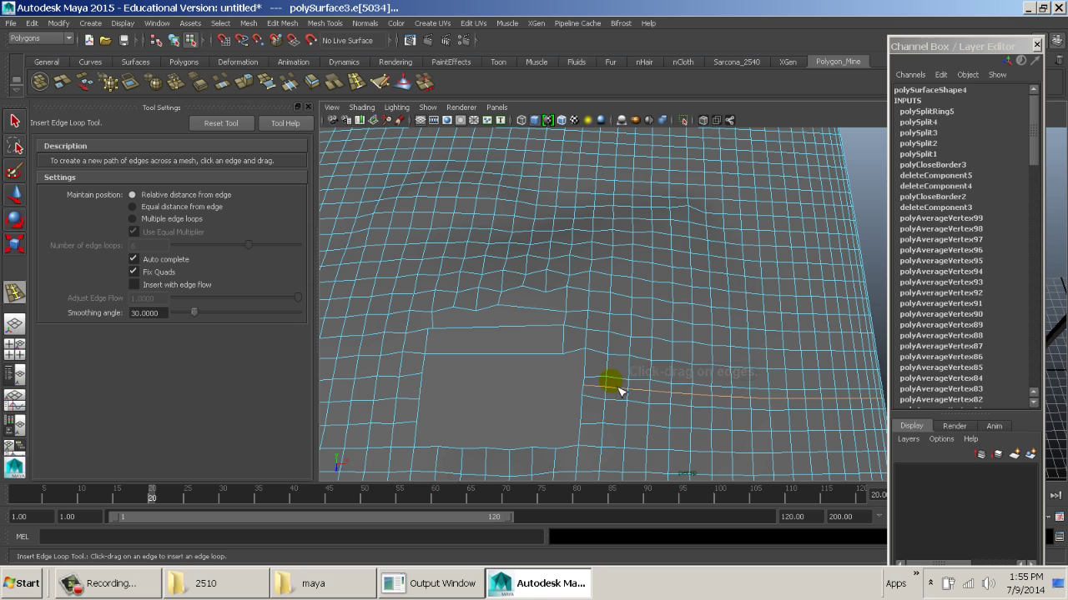
Insert two more edge loops through the terrain quads beside the filled face's far corner and leave the tool.
click(590, 338)
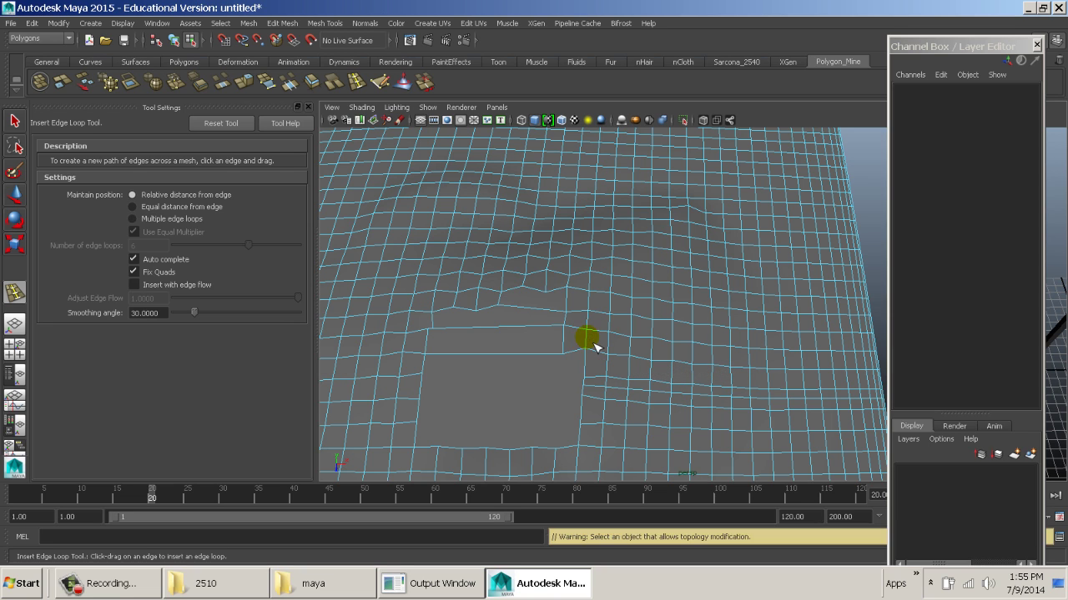
click(579, 309)
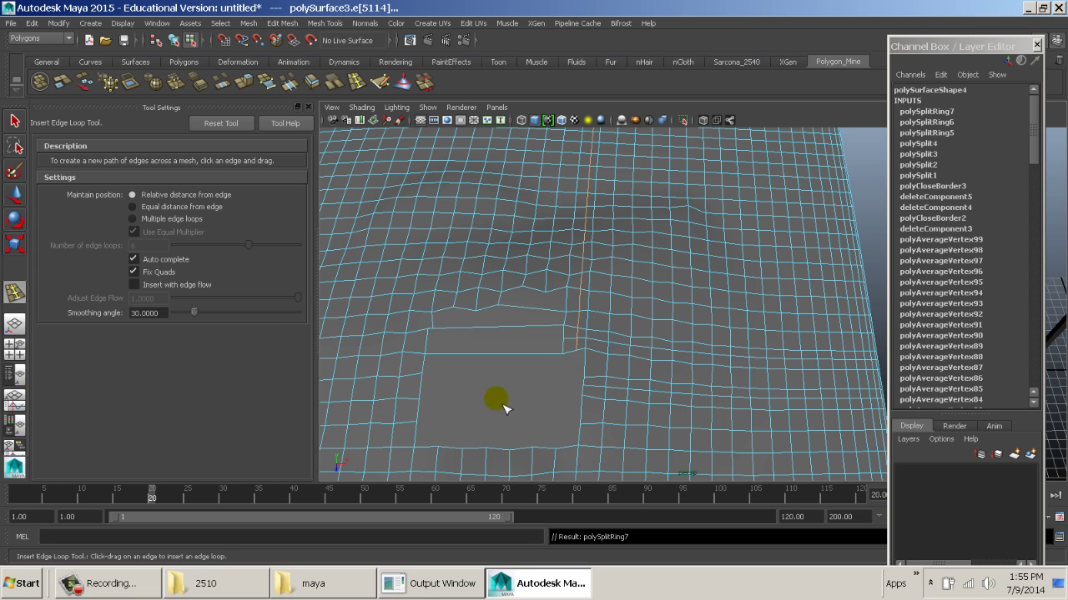
key(w)
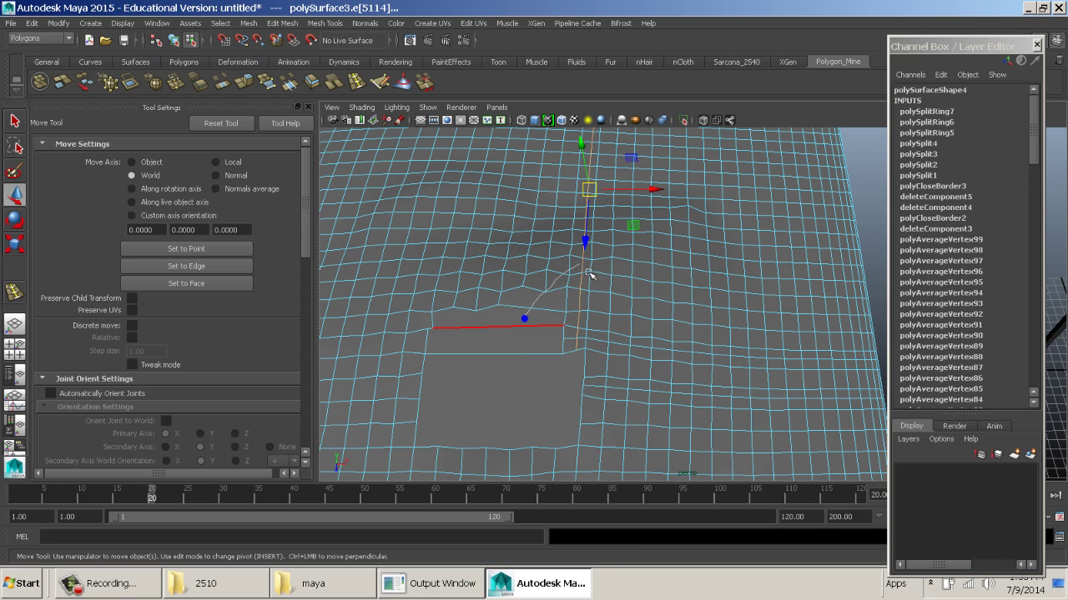
Return the terrain to object mode and slice a diagonal cut across the whole mesh with the Cut Faces Tool.
right_drag(562, 271, 595, 422)
alt+right_drag(740, 328, 682, 360)
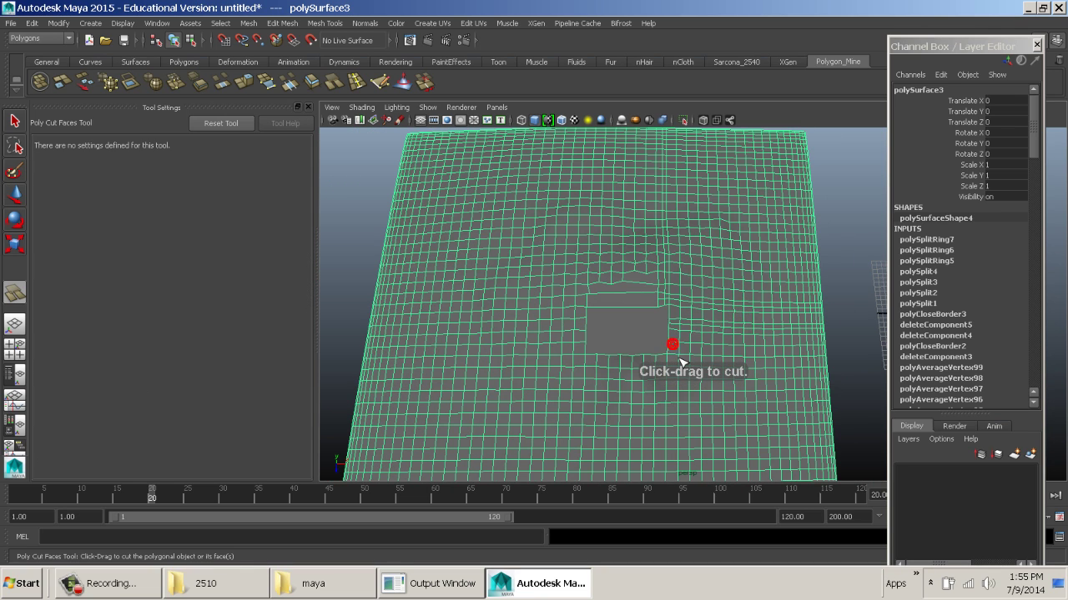
mouse_move(699, 259)
mouse_down()
mouse_move(626, 345)
mouse_move(571, 314)
mouse_move(564, 369)
mouse_move(756, 378)
mouse_move(611, 385)
mouse_up()
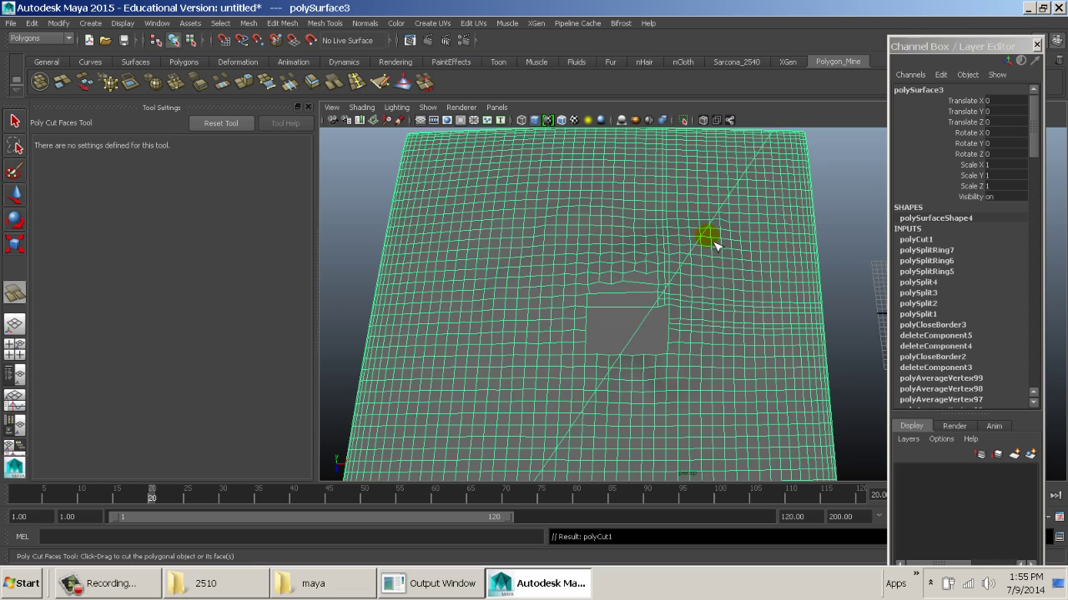
Slice twelve more straight cuts in varied directions across the terrain with the Cut Faces Tool.
alt+drag(716, 397, 560, 414)
drag(520, 302, 515, 167)
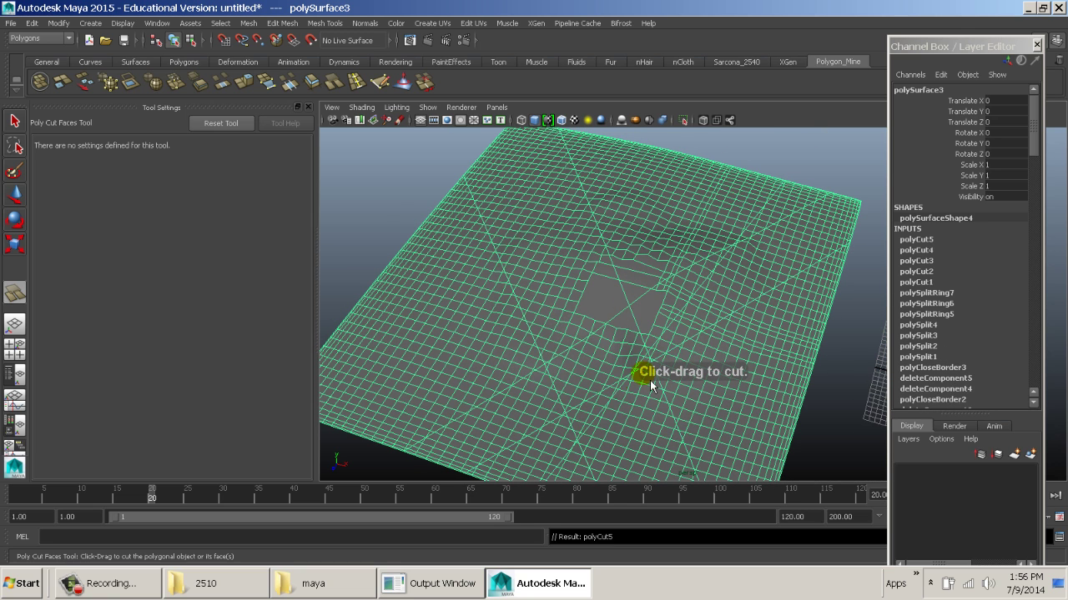
drag(638, 374, 750, 250)
drag(740, 357, 709, 450)
mouse_move(651, 398)
mouse_down()
mouse_move(577, 425)
mouse_move(564, 307)
mouse_move(639, 314)
mouse_up()
drag(604, 377, 603, 374)
drag(495, 373, 491, 327)
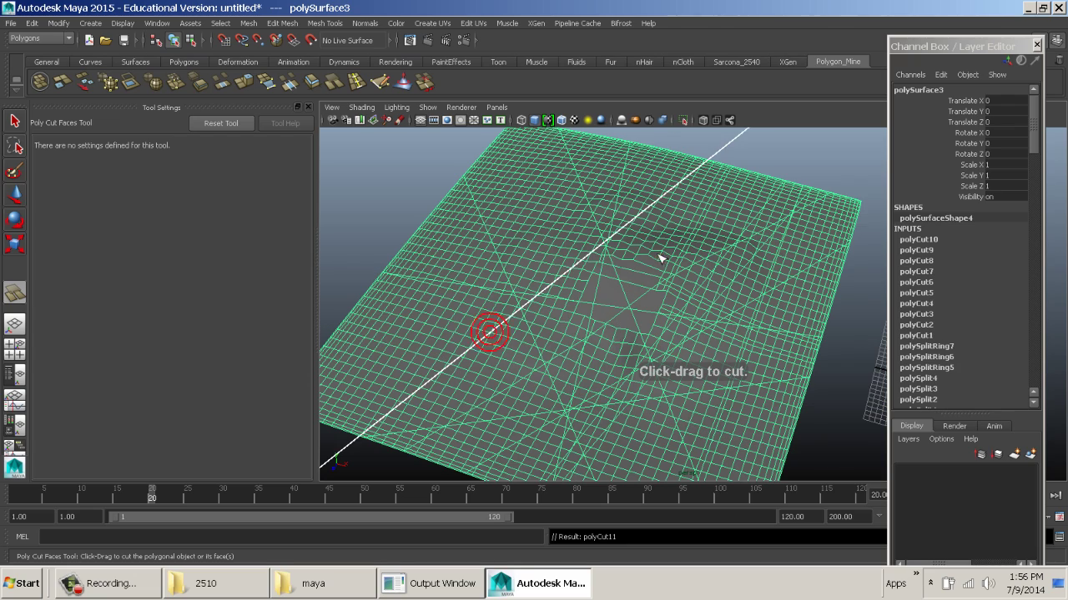
drag(578, 298, 617, 279)
Delete the cut faces in and around the terrain's filled area and undo the deletion.
key(w)
right_drag(624, 244, 627, 279)
drag(705, 271, 645, 376)
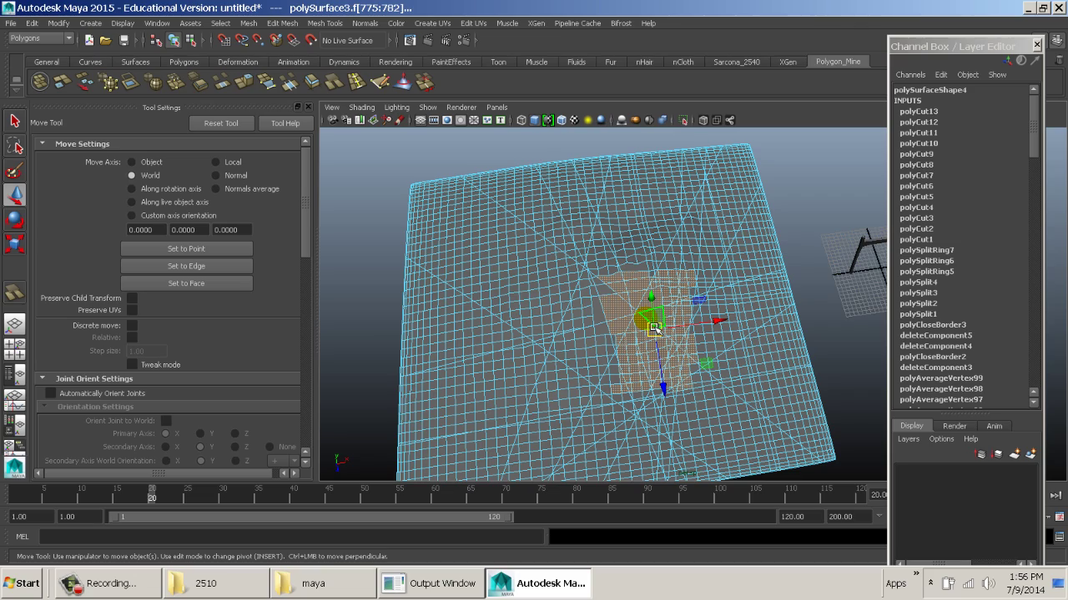
alt+drag(784, 372, 692, 353)
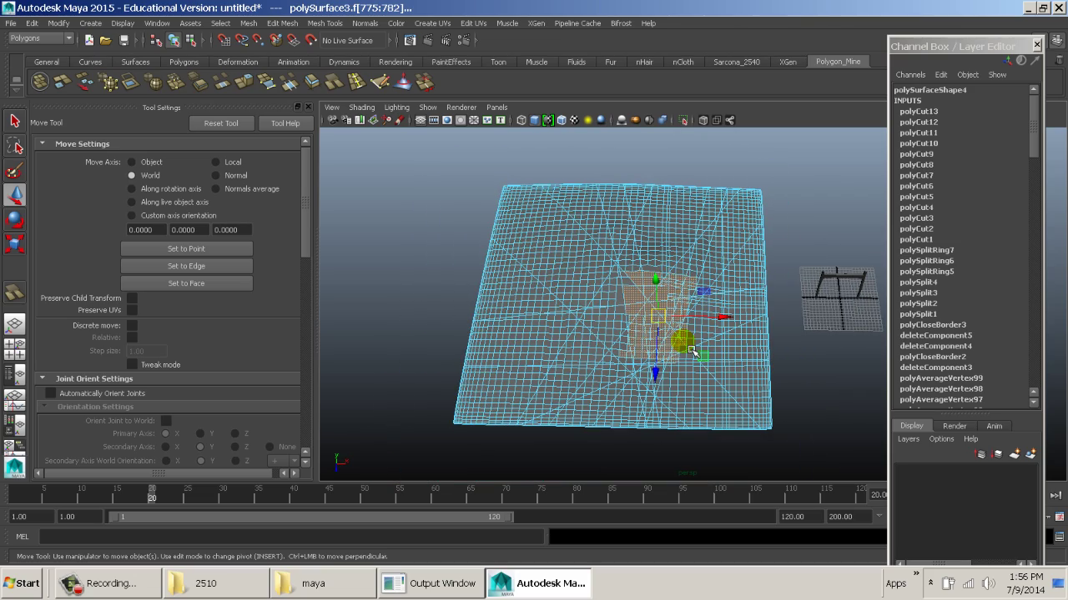
key(Delete)
alt+drag(648, 327, 711, 350)
scroll(672, 305, up, 5)
key(ctrl+z)
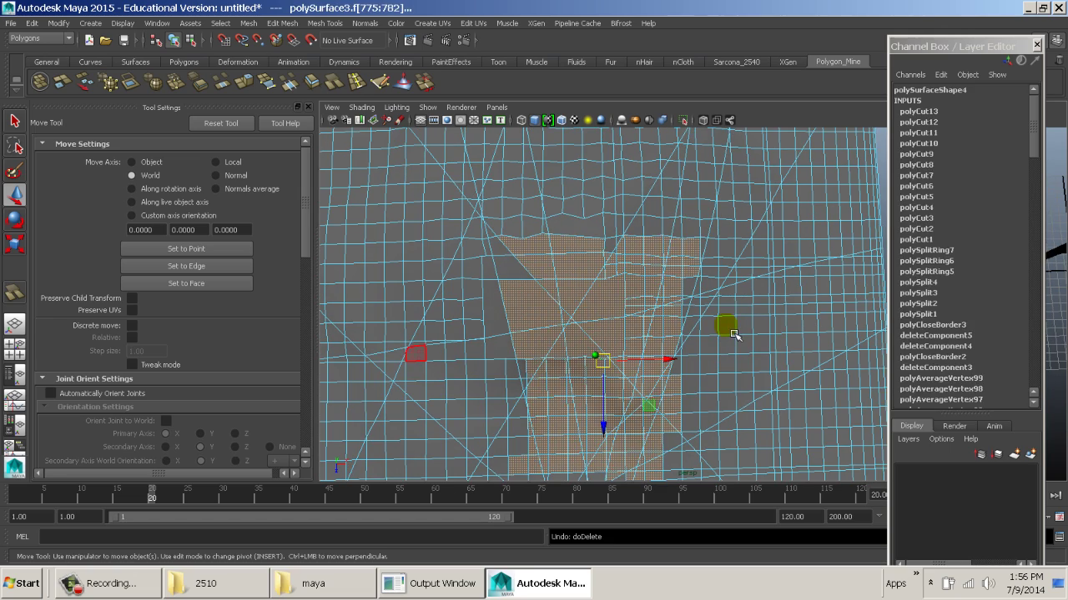
Return the terrain to object mode, tweak vertices near one of its corners with Quad Draw, and reselect the mesh.
key(F8)
alt+right_drag(802, 244, 647, 263)
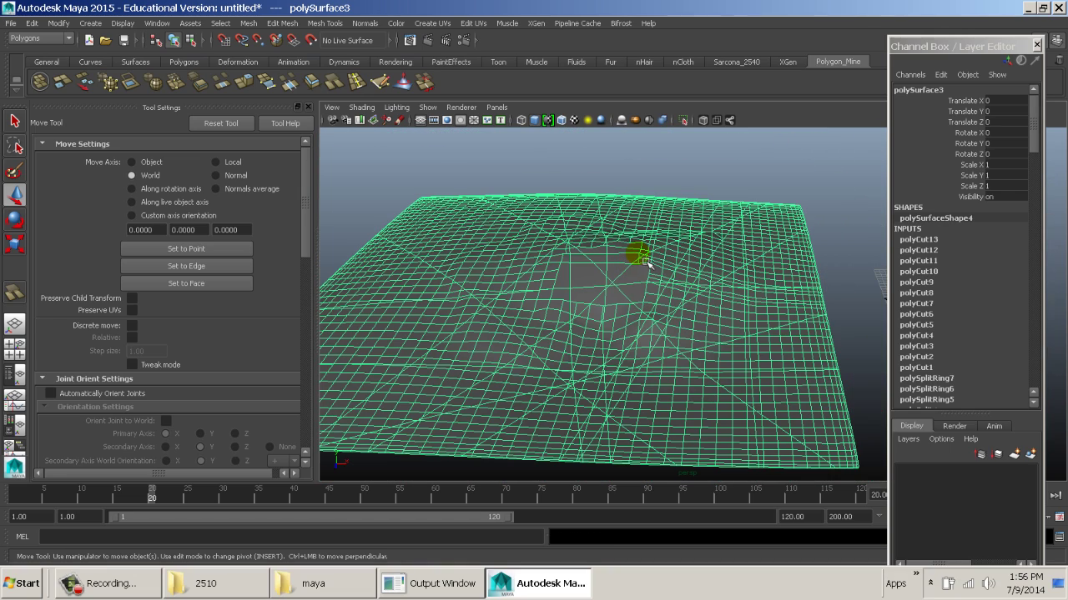
mouse_move(675, 223)
shift+right_down()
mouse_move(694, 405)
mouse_move(679, 376)
mouse_move(584, 317)
mouse_move(689, 258)
mouse_move(622, 346)
mouse_move(540, 328)
shift+right_up()
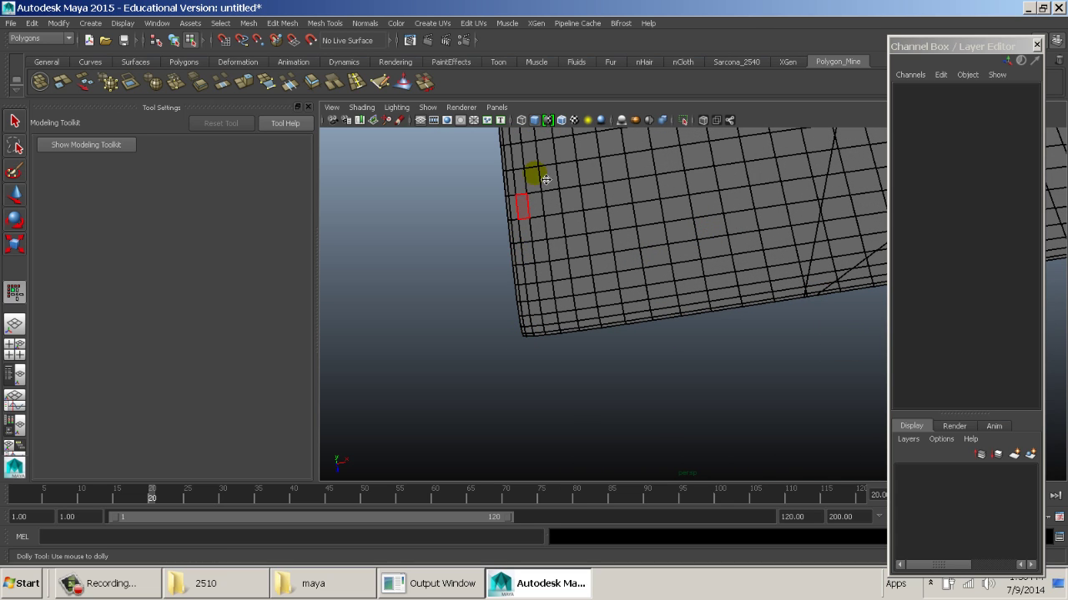
click(511, 237)
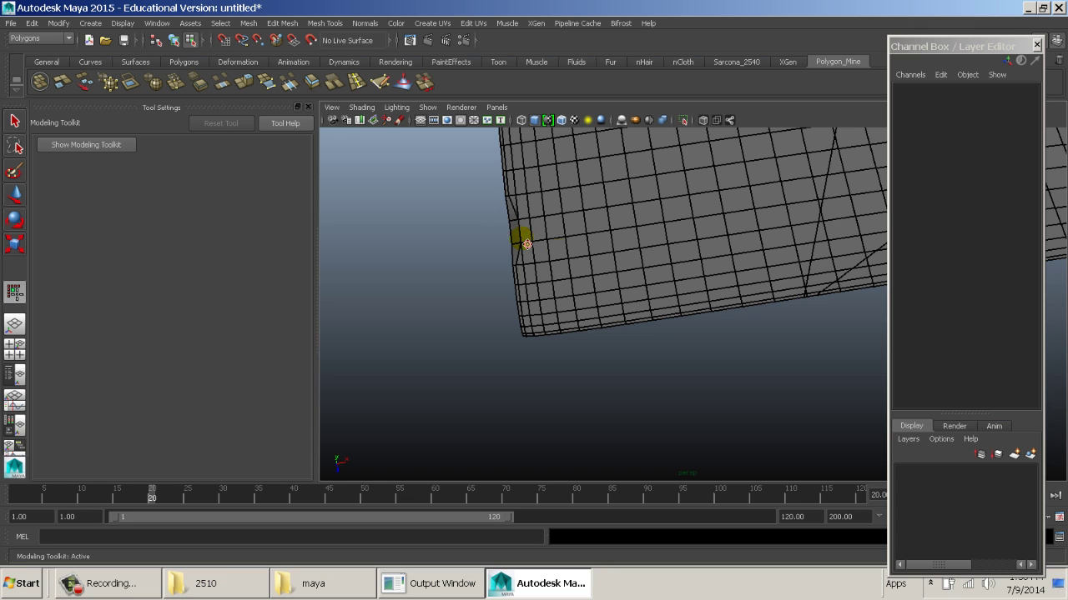
drag(587, 248, 606, 251)
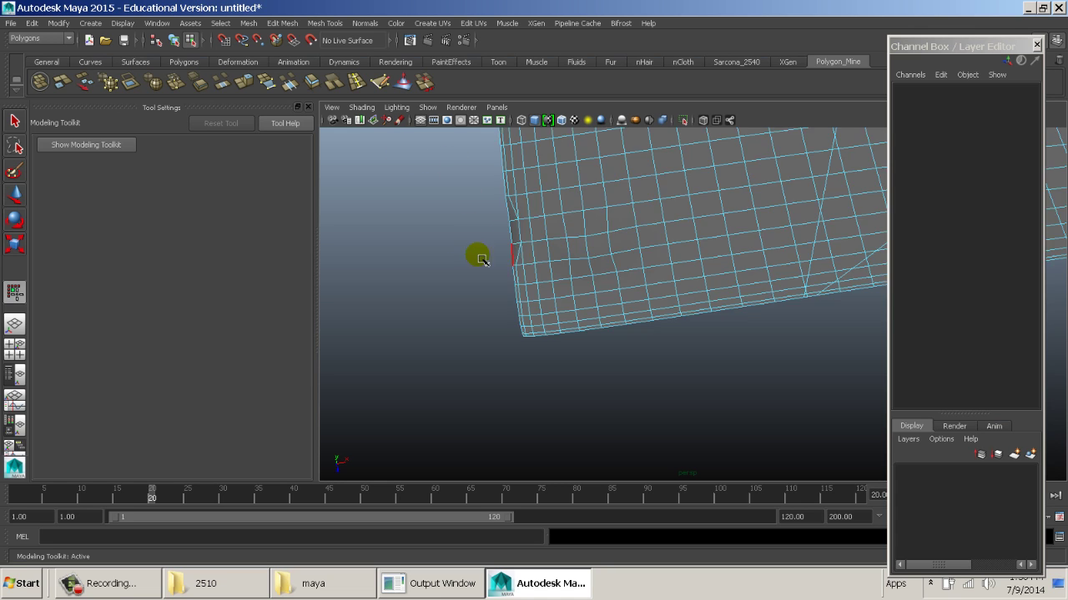
click(577, 227)
key(w)
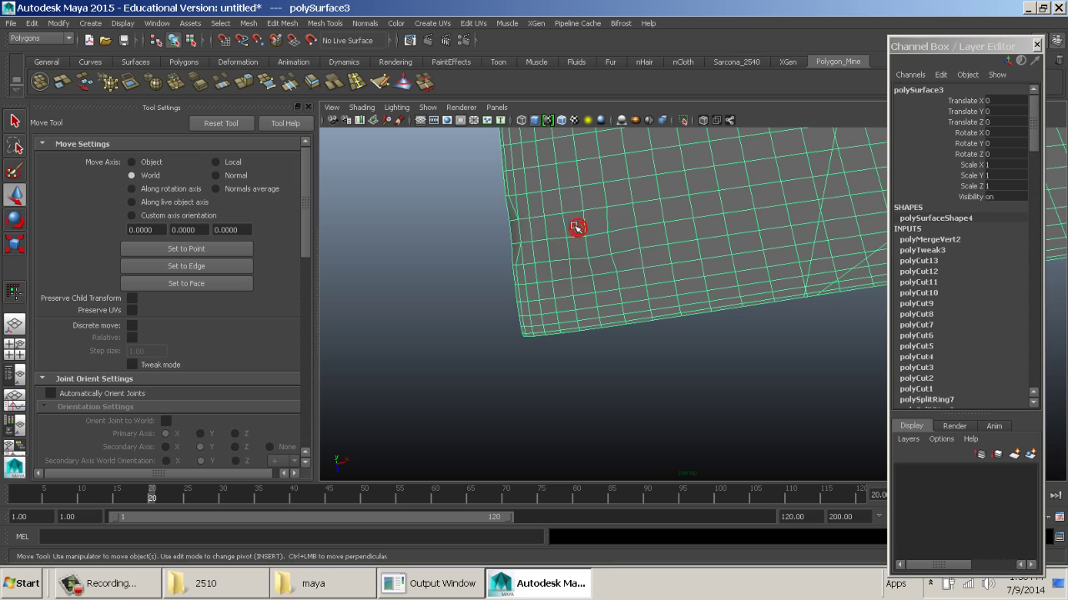
Make the terrain the live surface and place eight Quad Draw points in two rows along its edge from the corner.
click(314, 42)
key(y)
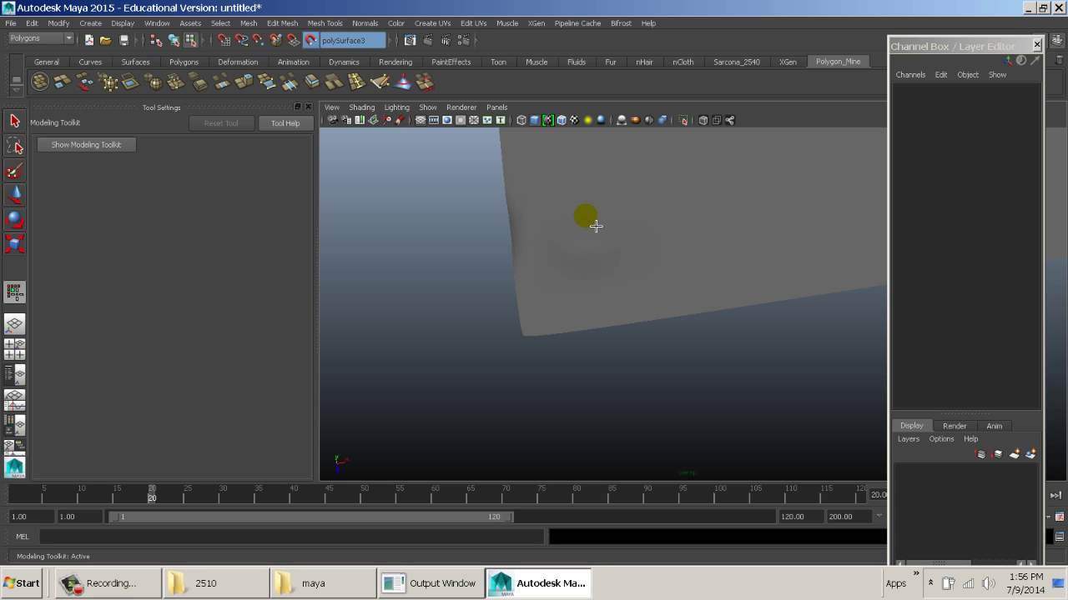
shift+right_drag(591, 238, 586, 409)
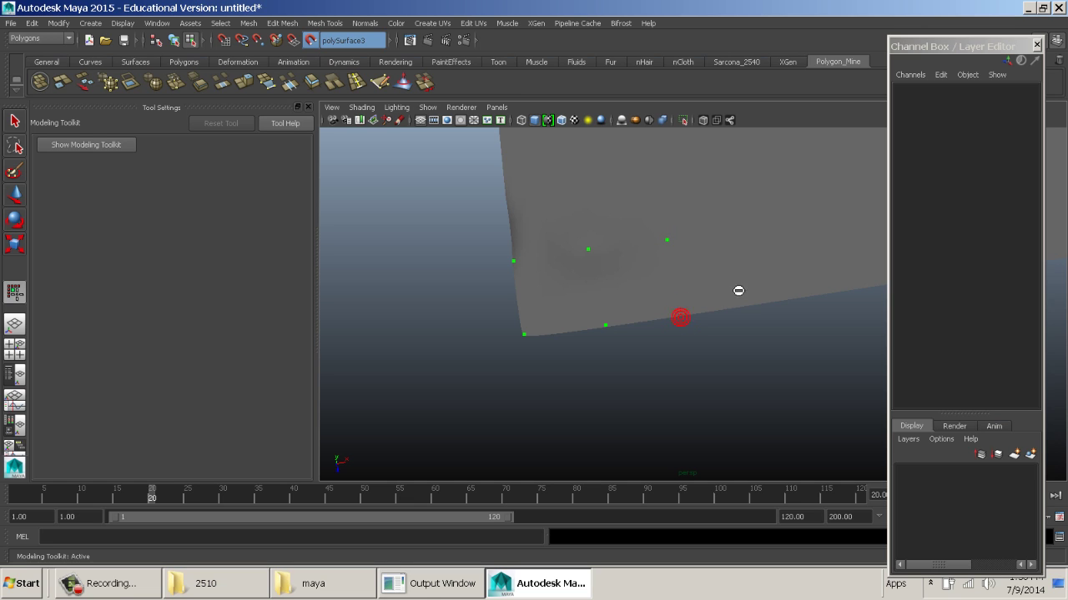
alt+middle_drag(735, 277, 631, 305)
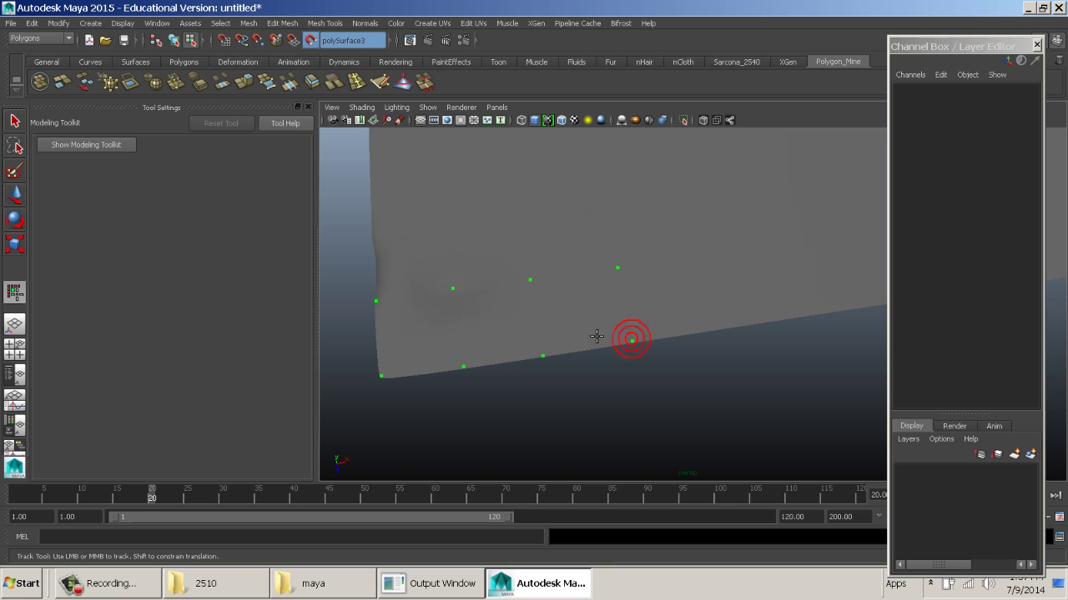
middle_click(431, 308)
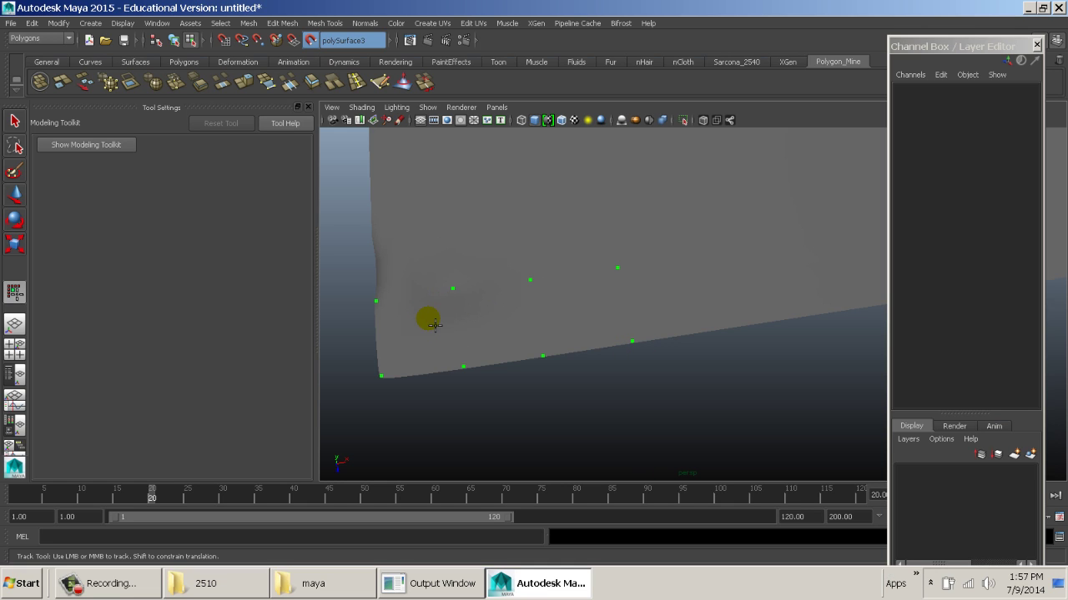
alt+drag(441, 359, 496, 347)
alt+middle_drag(495, 348, 535, 317)
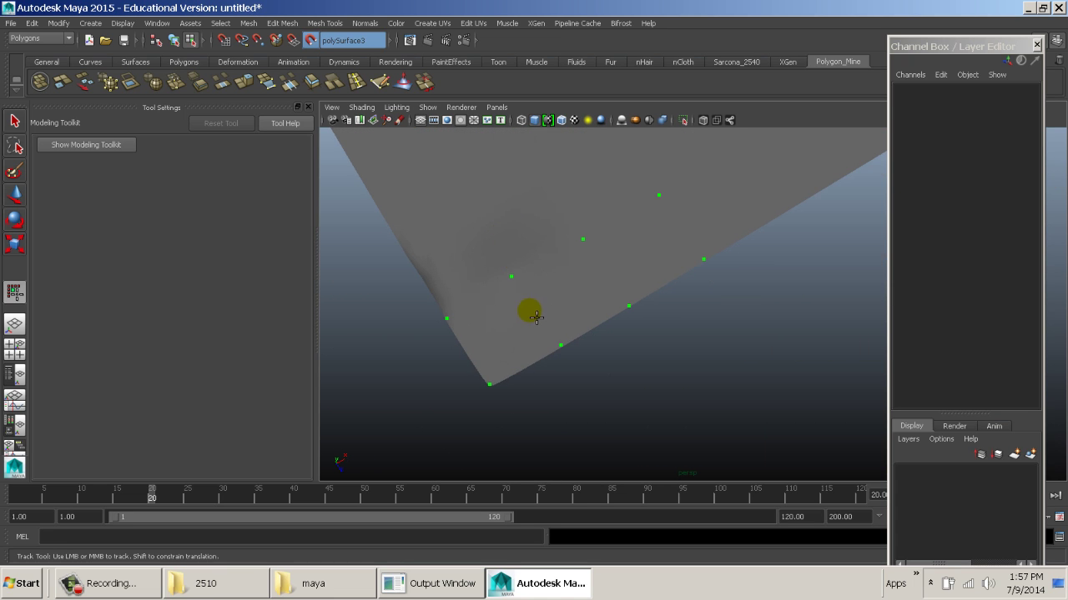
Fill three adjoining quads between the eight Quad Draw points at the terrain's corner.
shift+click(509, 319)
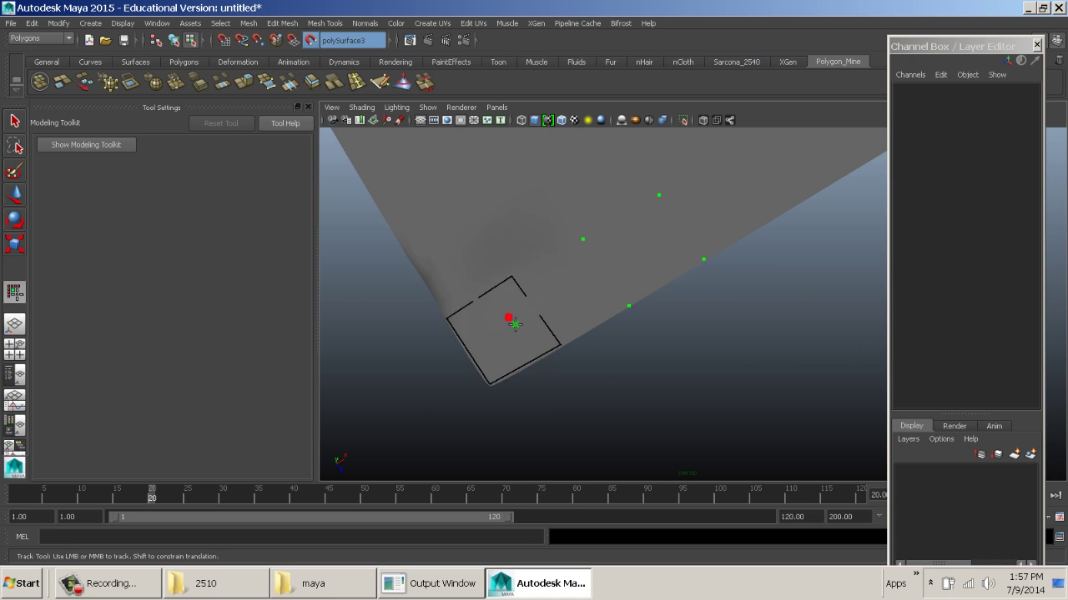
shift+click(551, 292)
shift+click(632, 257)
Extend the quad strip along the terrain's edge with three more quads, placing new points for the last two.
alt+drag(696, 352, 638, 233)
alt+middle_drag(638, 233, 624, 372)
mouse_move(624, 369)
alt+mouse_down()
mouse_move(738, 280)
mouse_move(668, 409)
mouse_move(689, 355)
alt+mouse_up()
alt+middle_drag(689, 355, 686, 296)
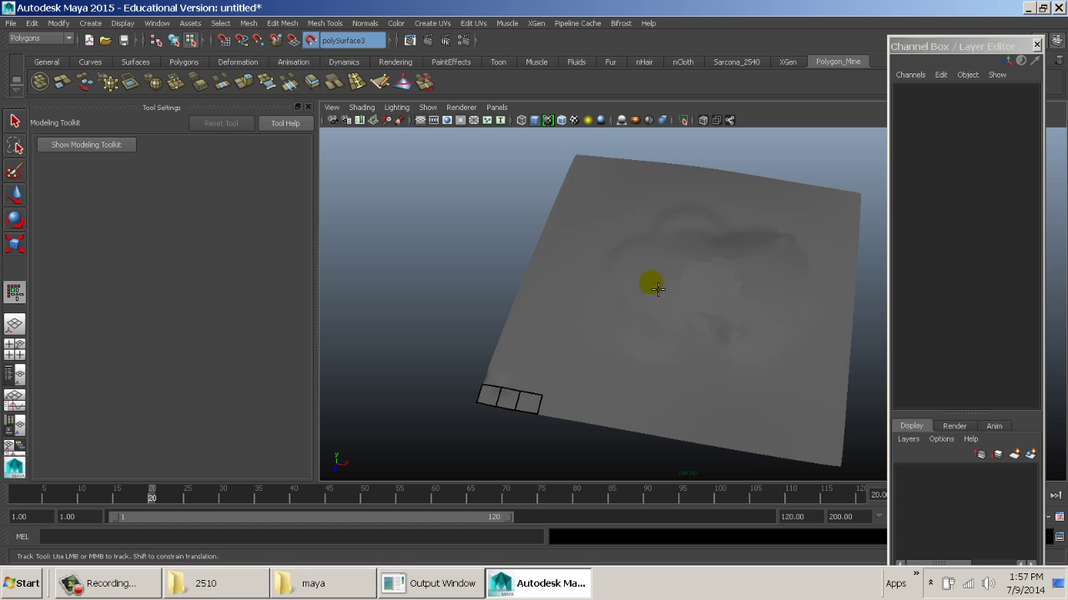
alt+right_drag(648, 283, 580, 277)
alt+middle_drag(580, 278, 560, 322)
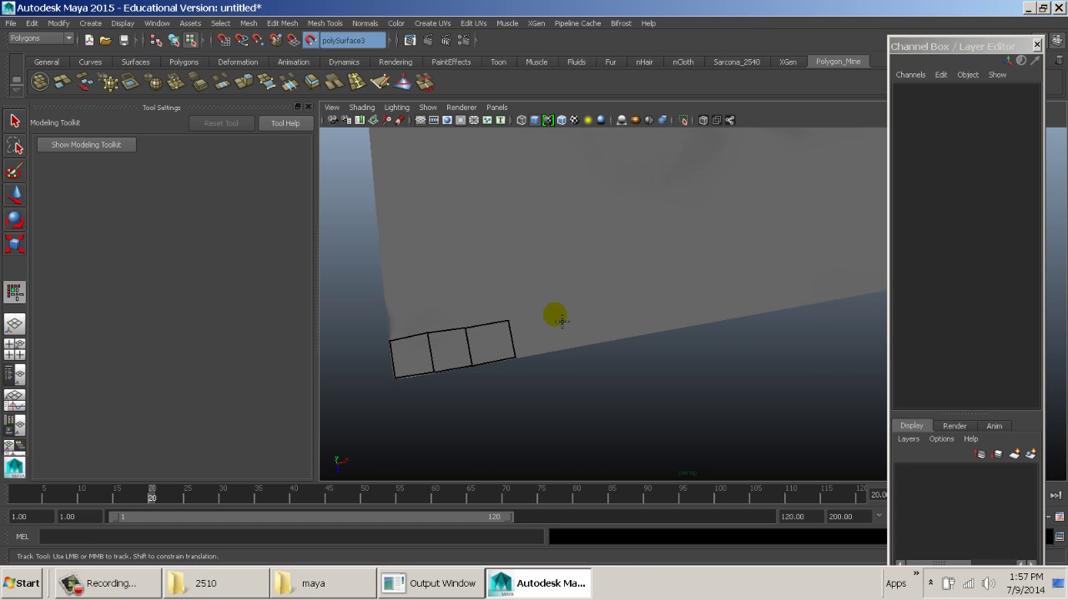
shift+click(543, 338)
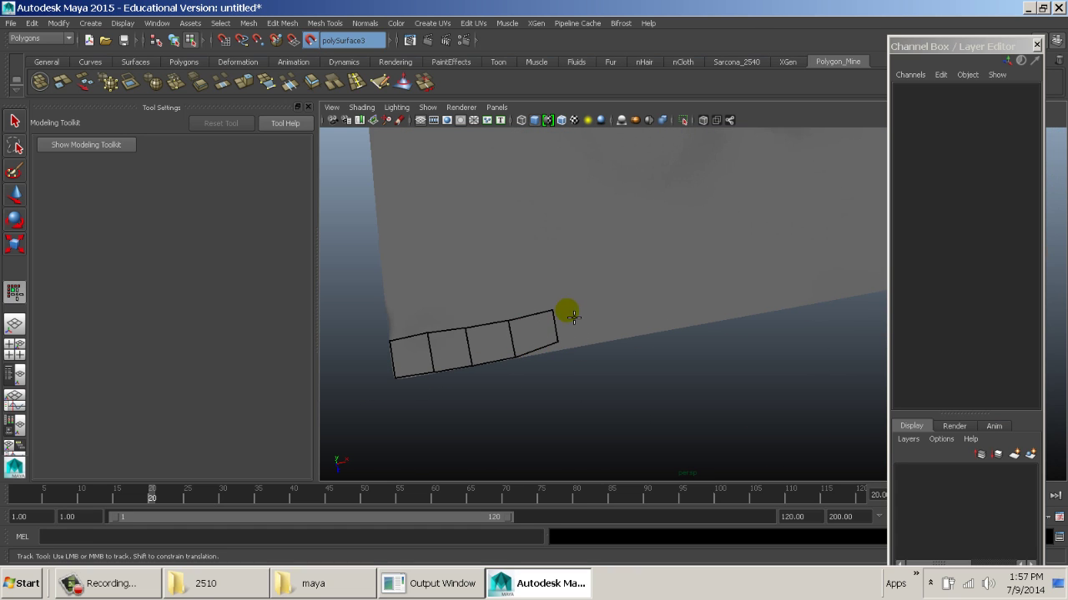
click(585, 301)
shift+click(558, 326)
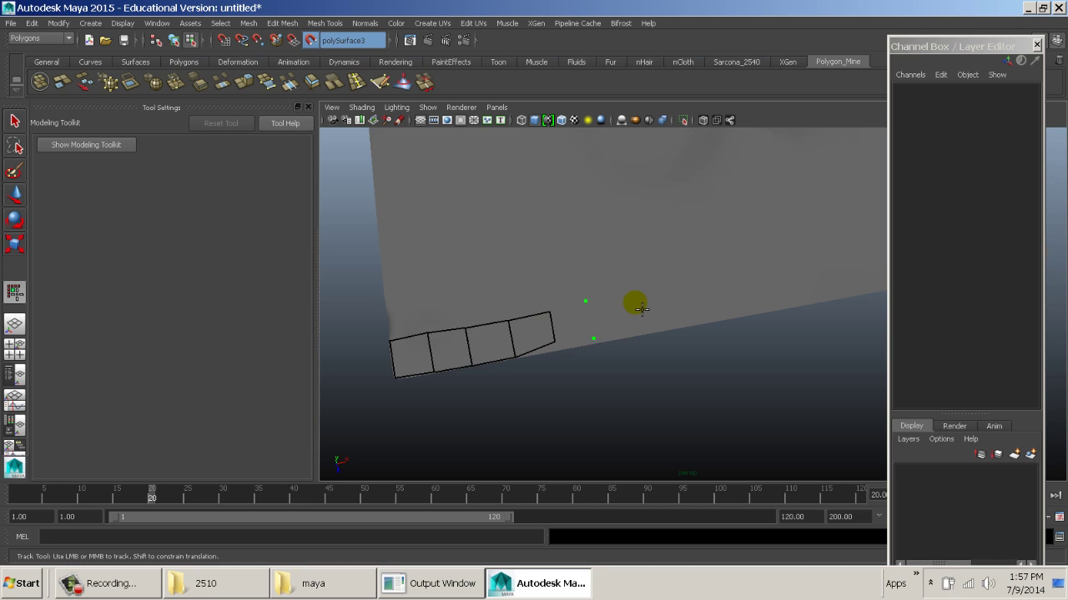
shift+click(577, 319)
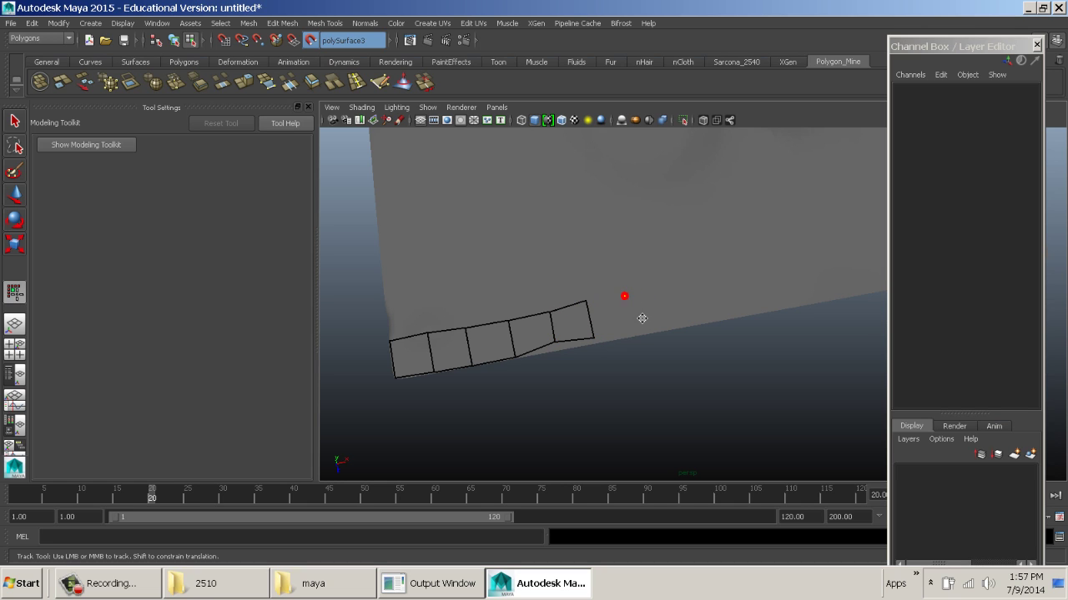
click(632, 330)
shift+click(608, 318)
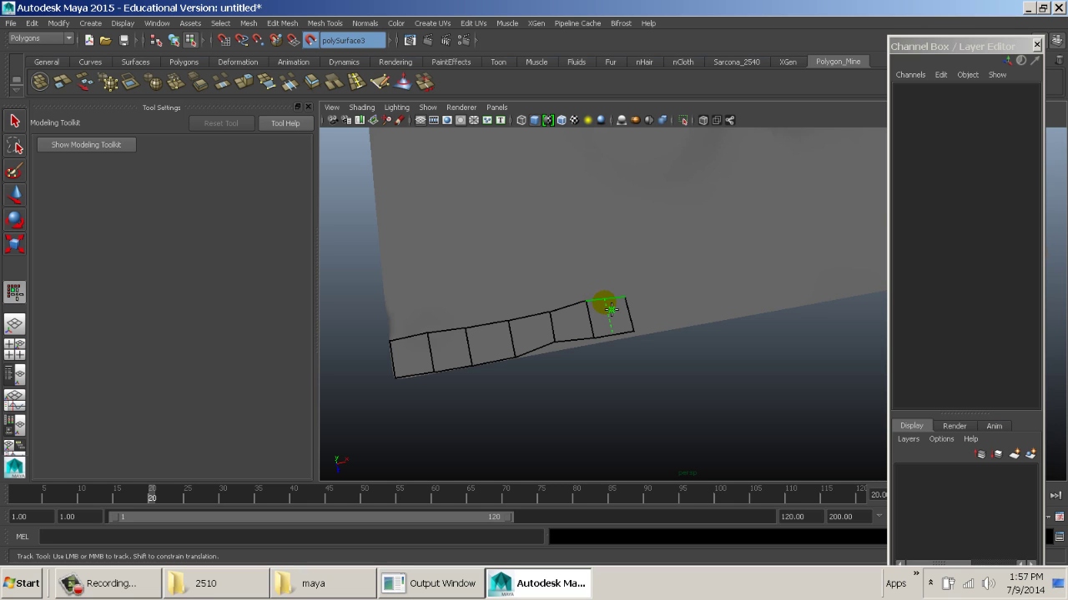
Insert an edge loop through each of the strip's last two quads and relax the strip's vertices.
ctrl+click(610, 309)
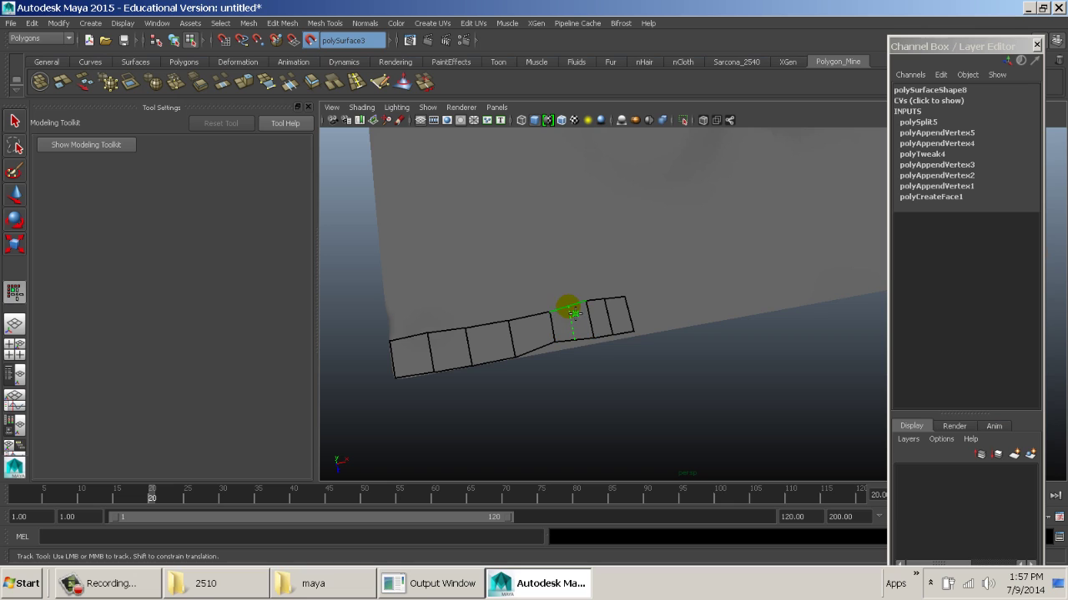
ctrl+click(572, 312)
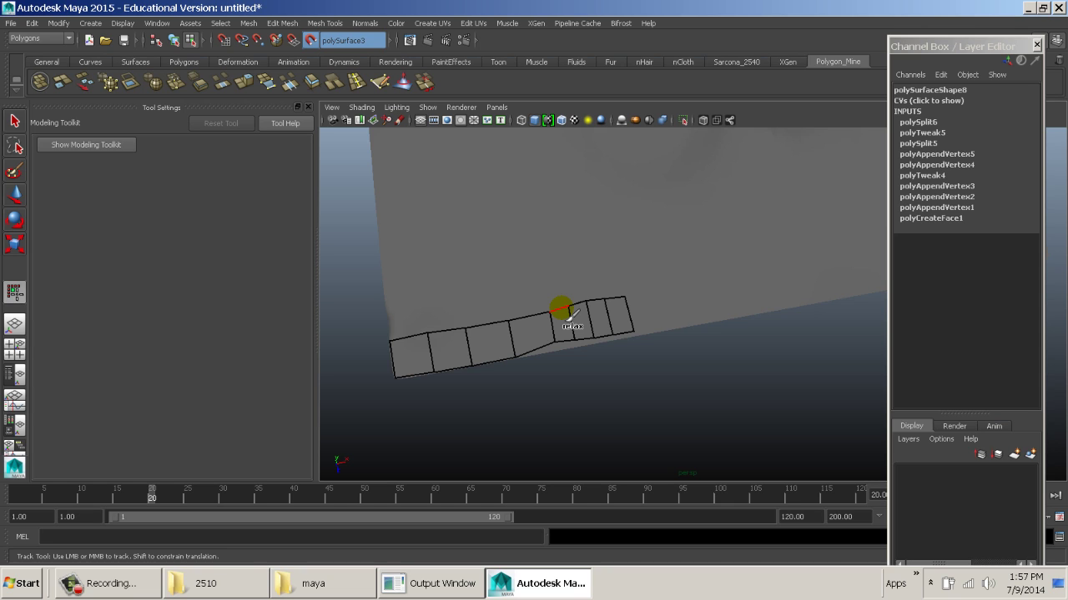
mouse_move(567, 305)
mouse_down()
mouse_move(603, 308)
mouse_move(590, 338)
mouse_move(508, 350)
mouse_move(589, 333)
mouse_move(622, 312)
mouse_move(449, 326)
mouse_move(456, 332)
mouse_move(445, 317)
mouse_move(455, 338)
mouse_up()
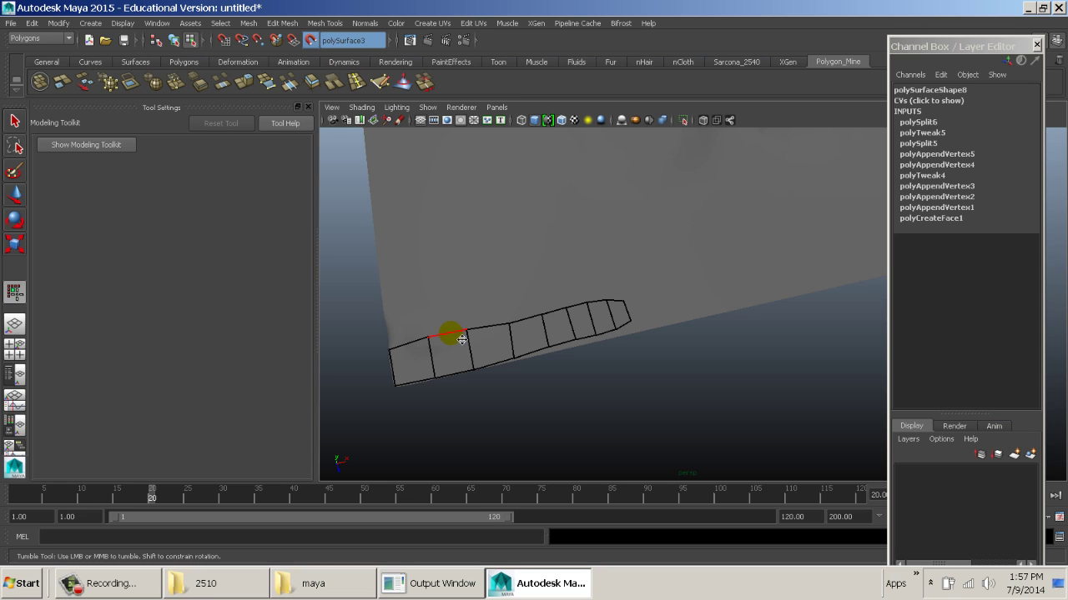
Place a row of eight Quad Draw points on the terrain alongside the inner edge of the quad strip.
right_click(451, 254)
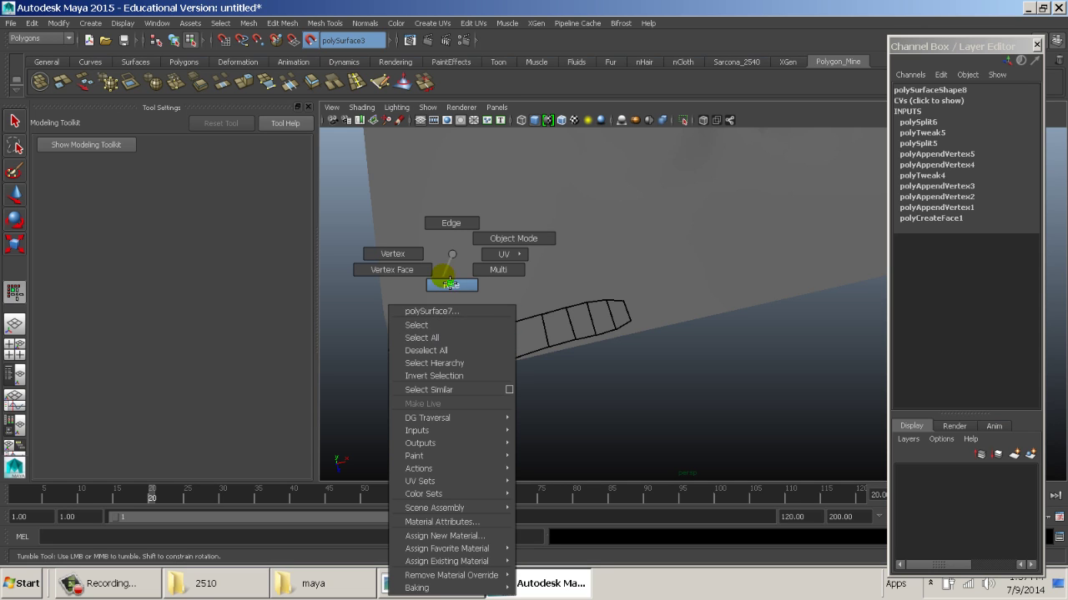
right_drag(451, 255, 451, 285)
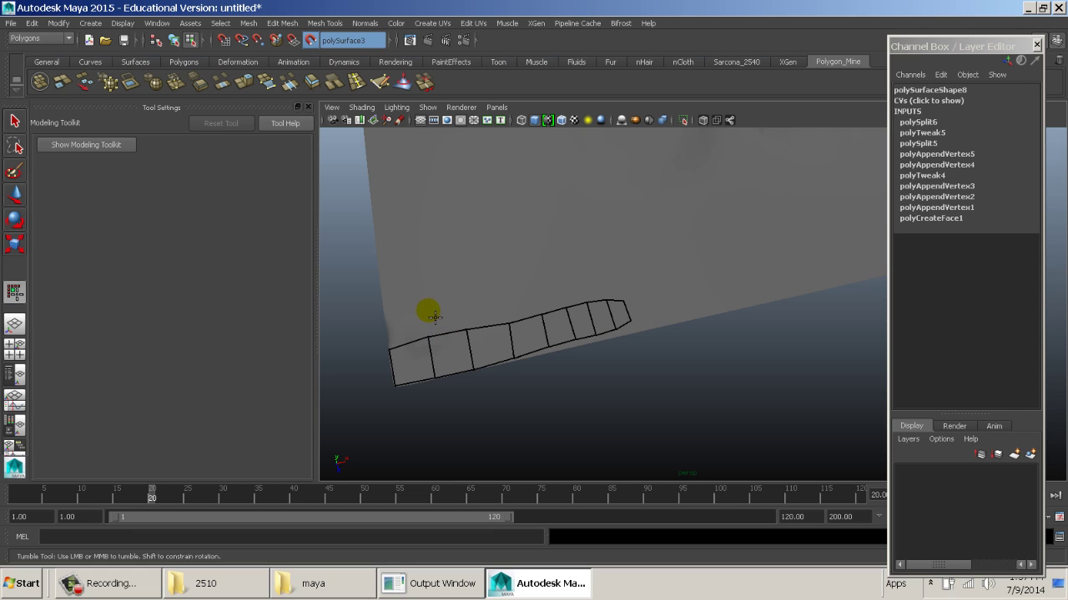
right_click(429, 306)
click(426, 307)
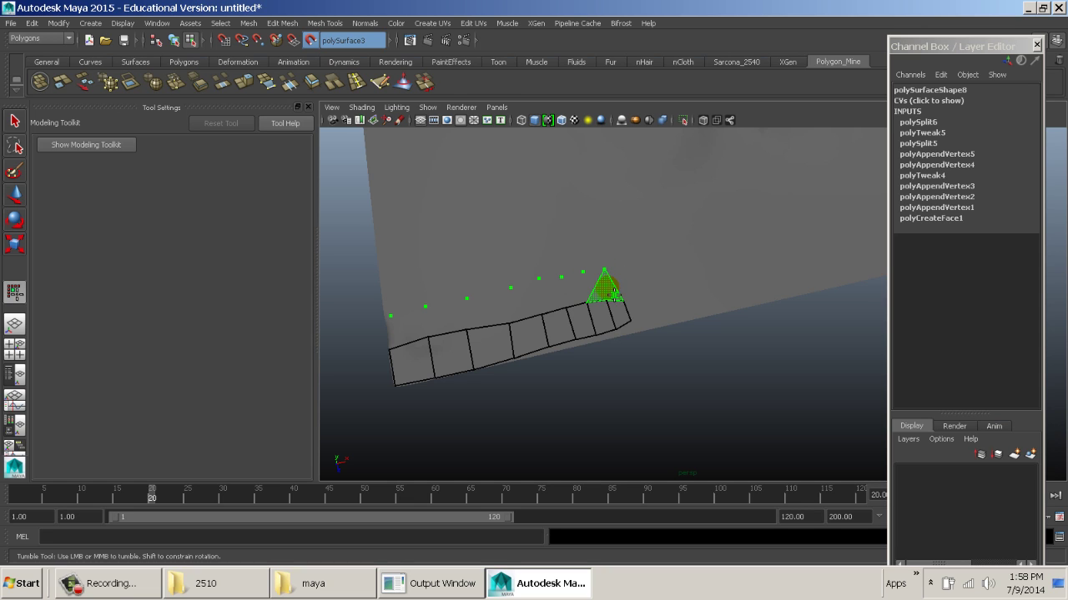
Fill a second row of eight faces between the new points and the existing quad strip.
shift+click(412, 330)
shift+click(450, 315)
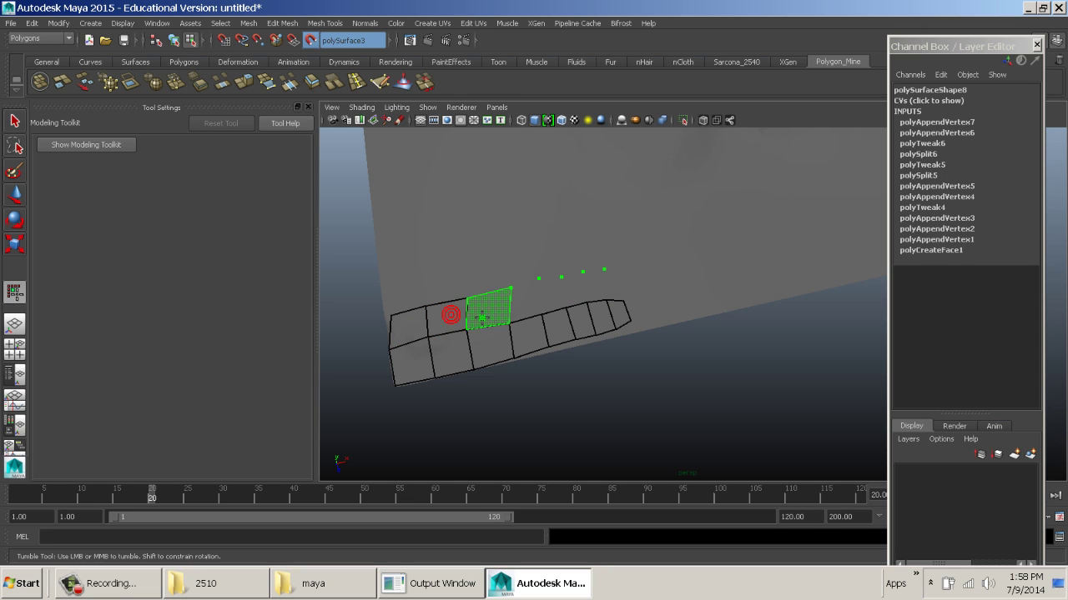
shift+click(492, 313)
shift+click(525, 310)
shift+click(561, 302)
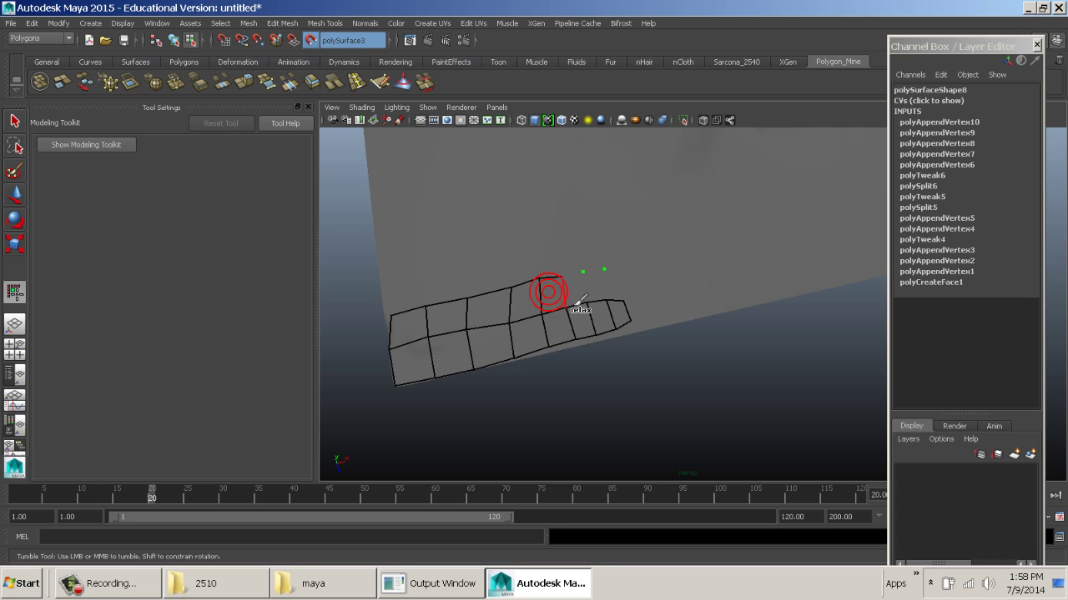
shift+click(584, 301)
shift+click(597, 290)
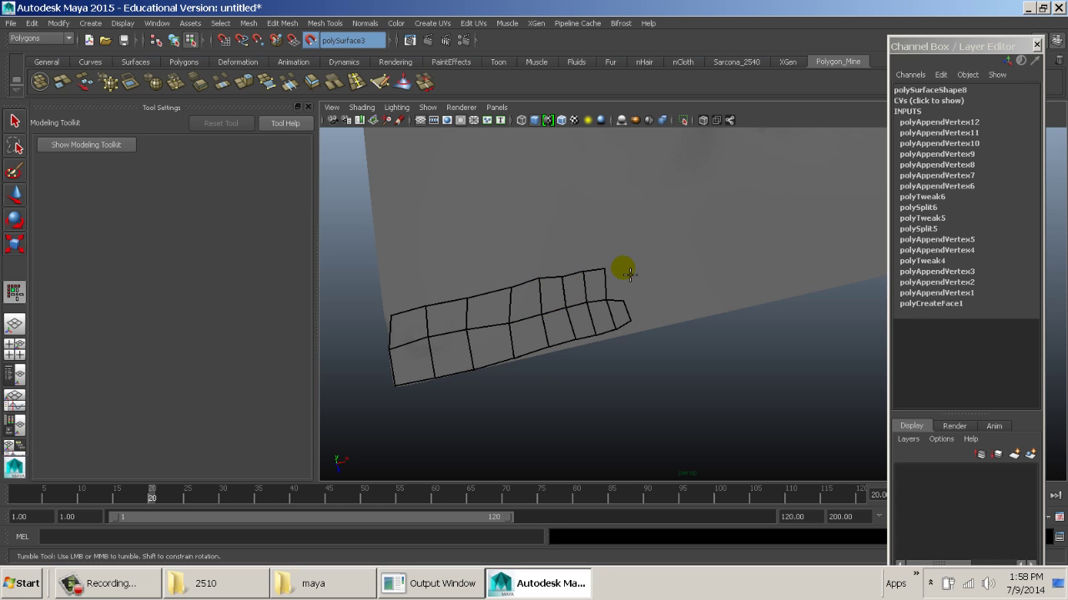
shift+click(621, 271)
Create two adjoining quads on the terrain's hill with Quad Draw, placing new points for each.
alt+drag(687, 358, 739, 320)
alt+middle_drag(739, 319, 784, 440)
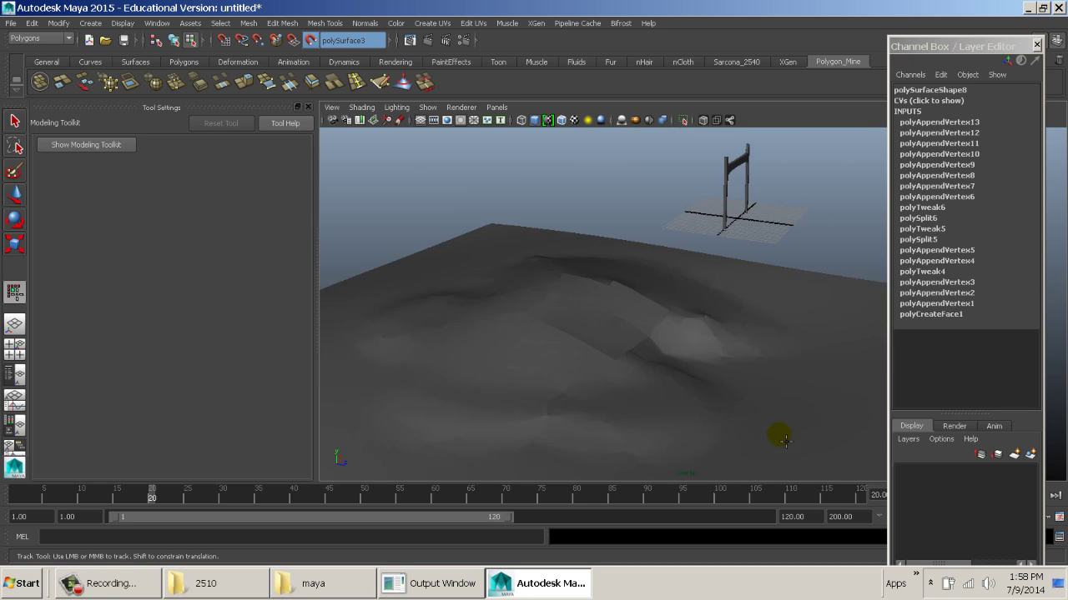
alt+drag(786, 441, 719, 285)
alt+middle_drag(688, 208, 699, 223)
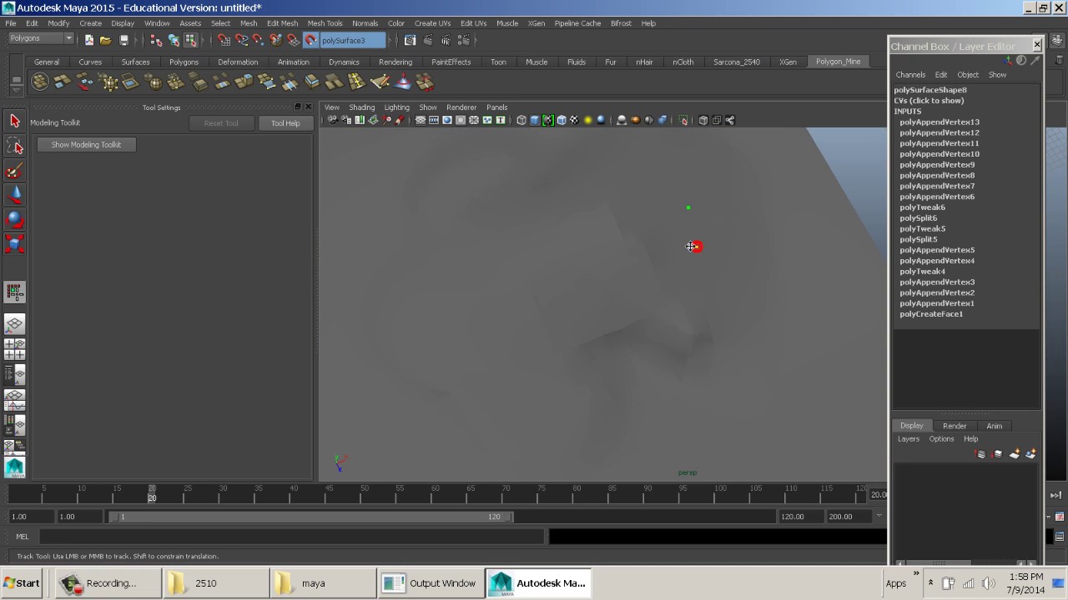
shift+click(664, 247)
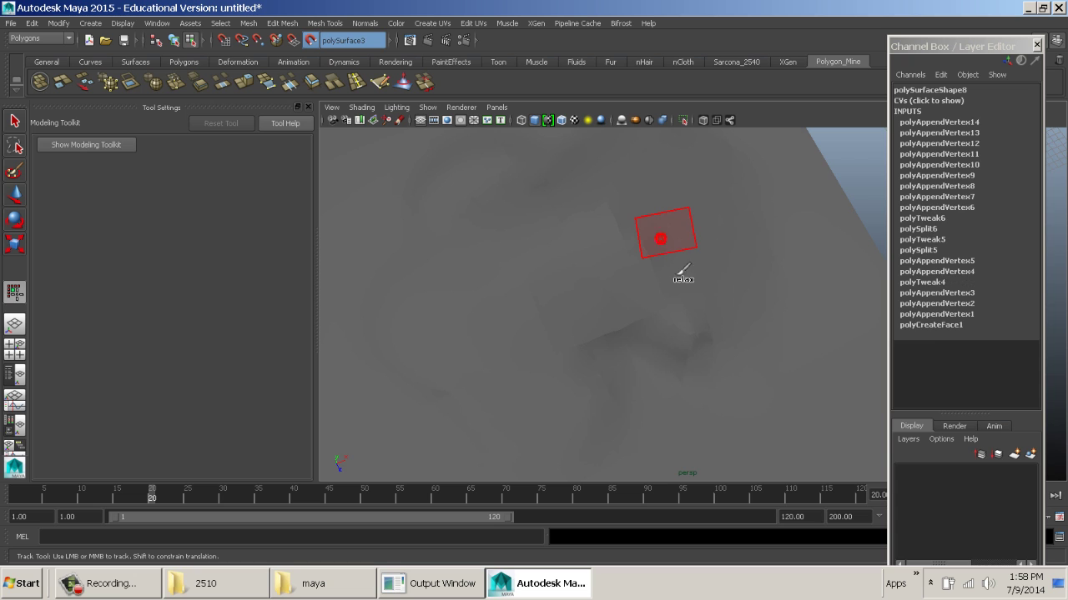
click(703, 281)
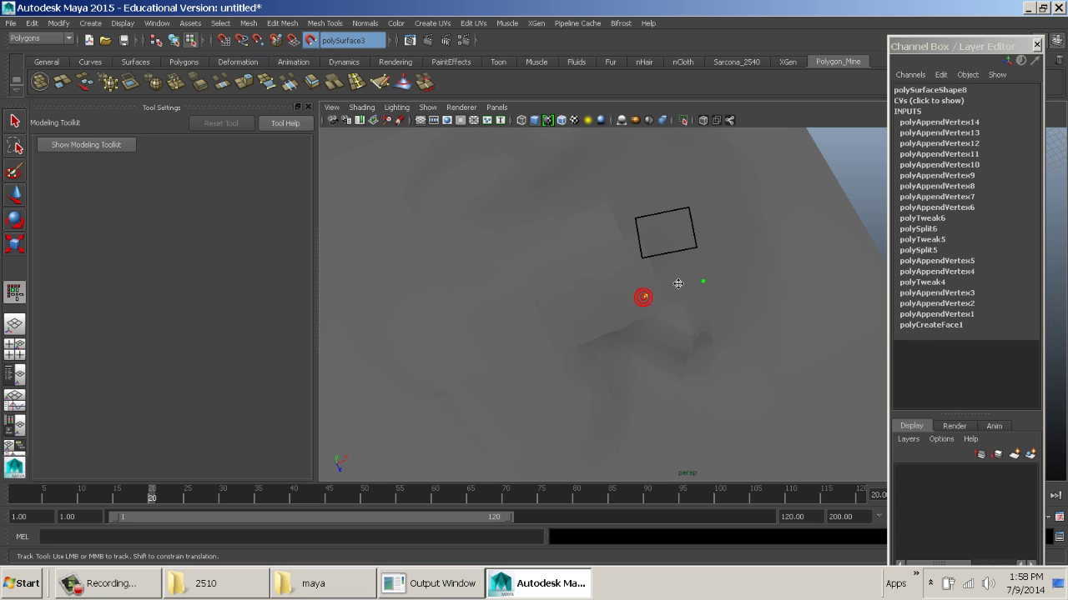
key(Return)
Insert two lengthwise edge loops through both of the new quads on the hill.
alt+drag(672, 281, 656, 341)
alt+right_drag(655, 341, 732, 255)
alt+middle_drag(567, 233, 664, 336)
alt+right_drag(593, 309, 629, 365)
mouse_move(593, 310)
alt+middle_down()
mouse_move(734, 376)
mouse_move(698, 364)
mouse_move(743, 312)
alt+middle_up()
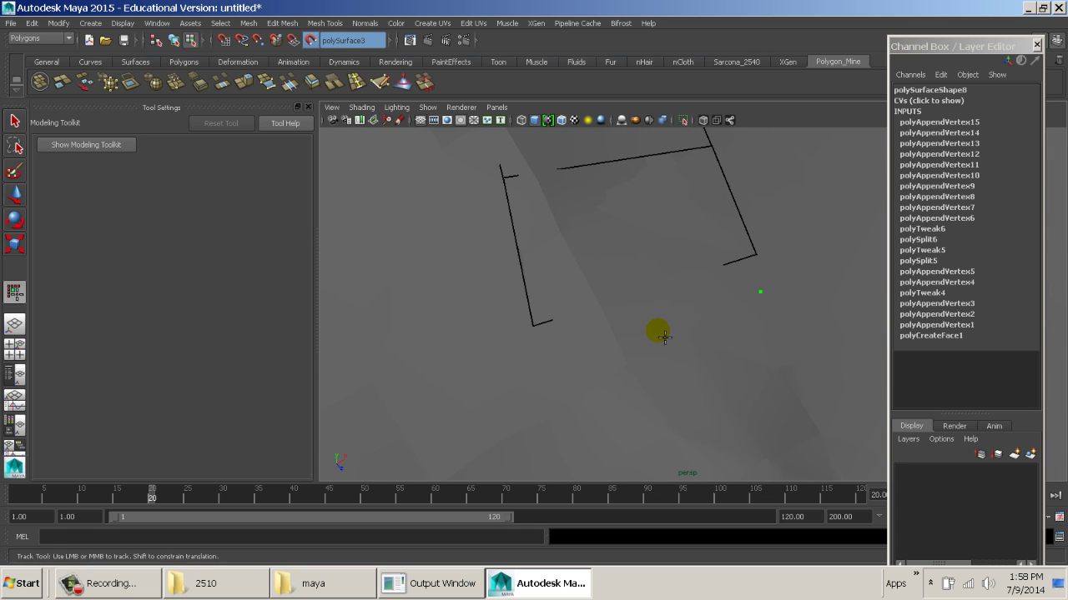
ctrl+click(648, 292)
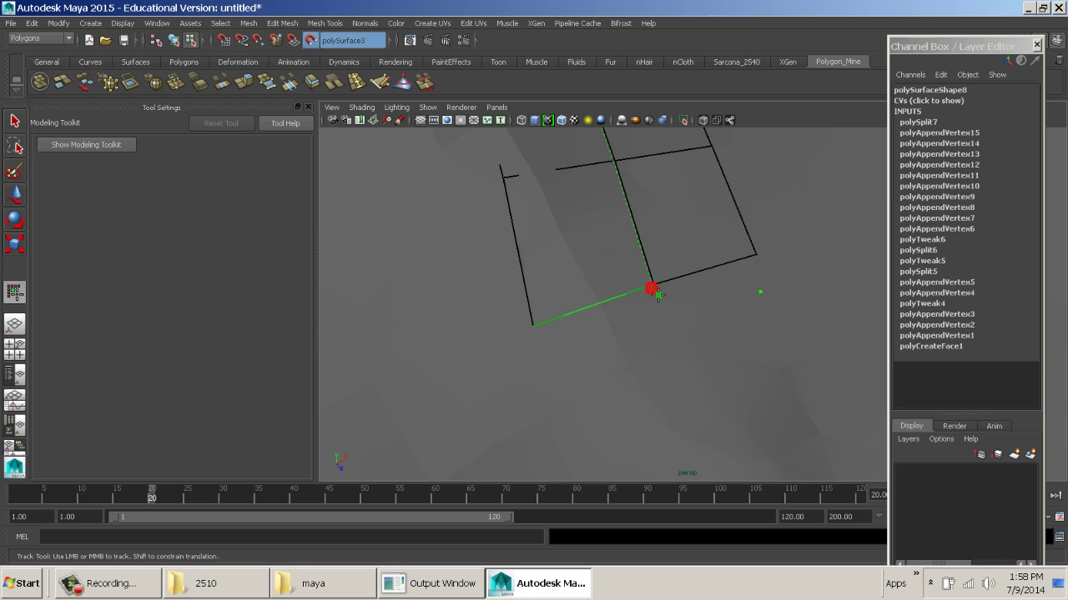
ctrl+click(604, 313)
Insert one crosswise edge loop in each half of the patch and a third lengthwise loop, forming a four-by-four grid.
alt+middle_drag(662, 222, 746, 398)
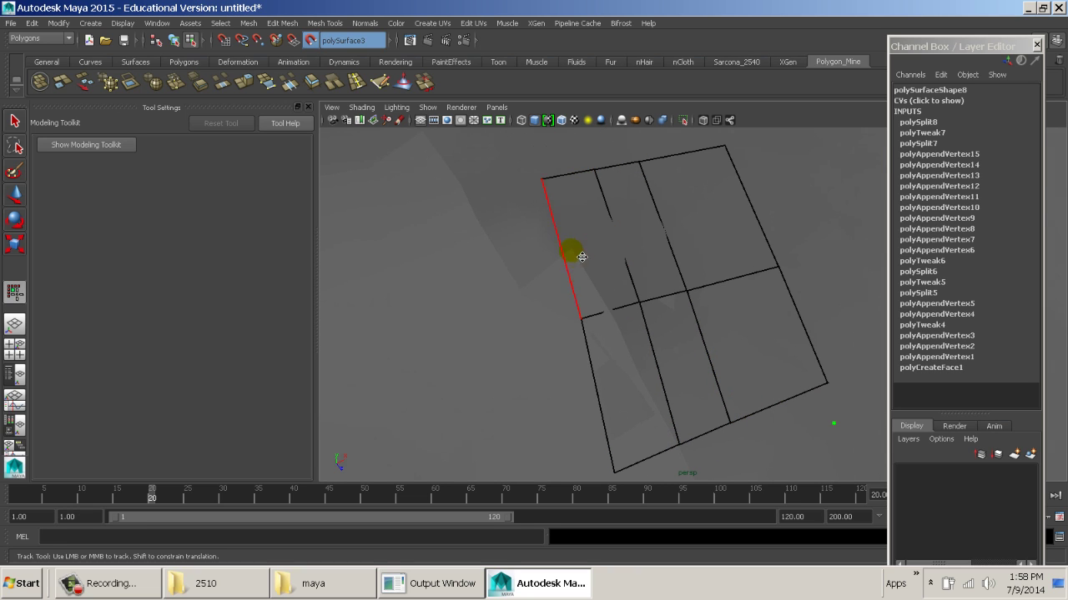
ctrl+click(575, 258)
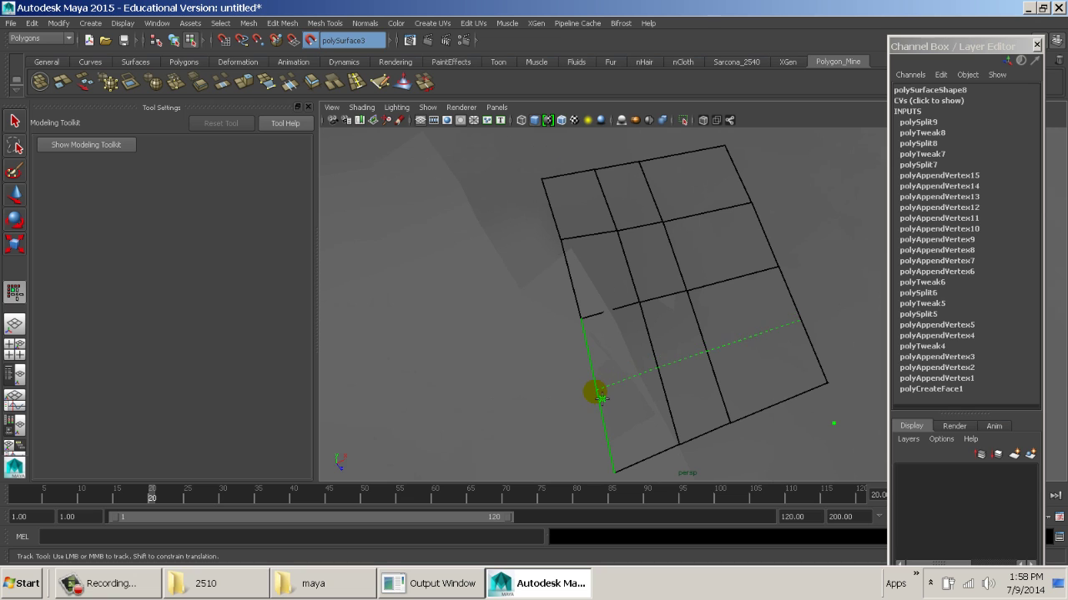
ctrl+click(600, 398)
alt+middle_drag(715, 406, 654, 387)
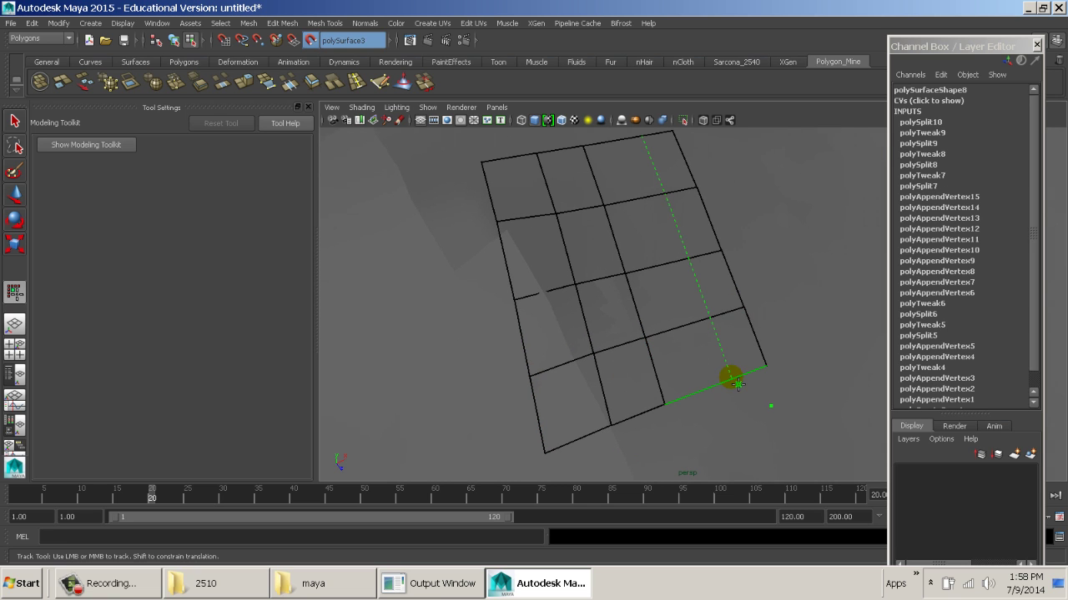
ctrl+click(728, 390)
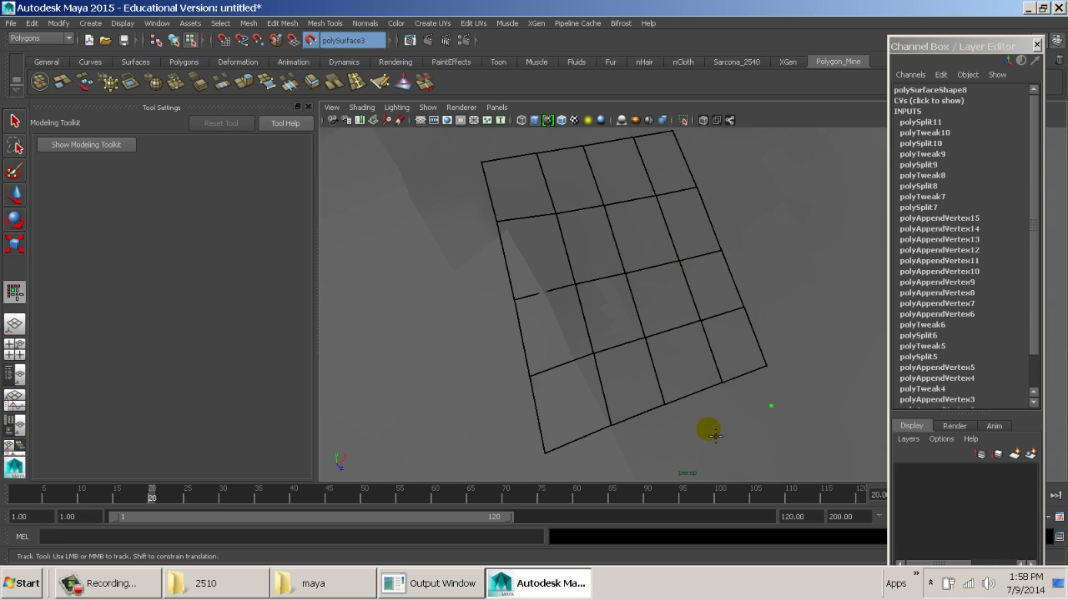
Try adding a row of four quads along the grid's near end edge, and delete the whole row again.
alt+drag(715, 434, 708, 178)
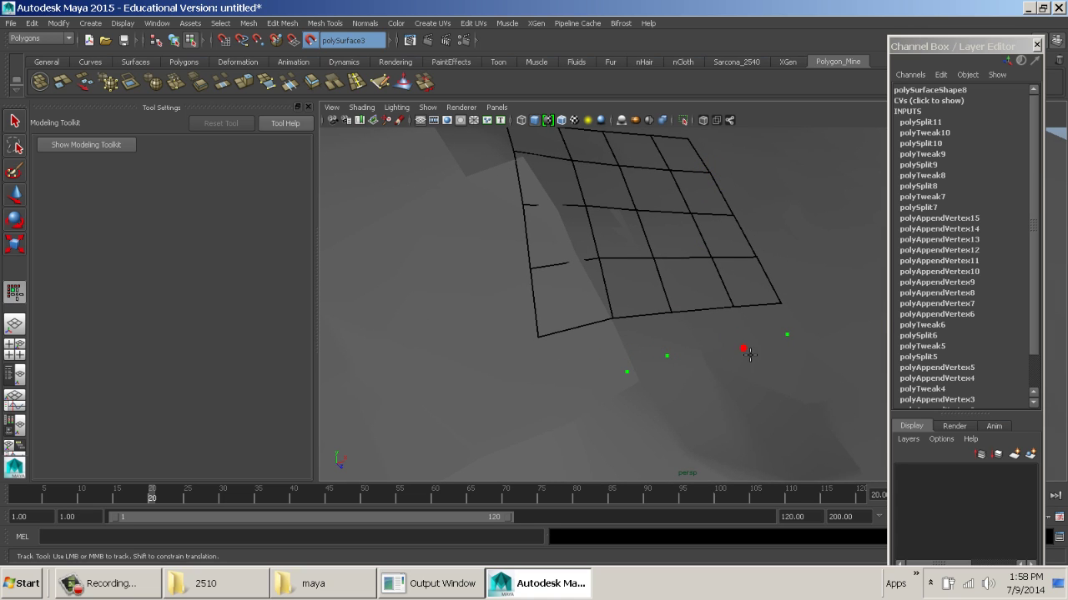
shift+click(759, 326)
shift+click(708, 340)
shift+click(642, 342)
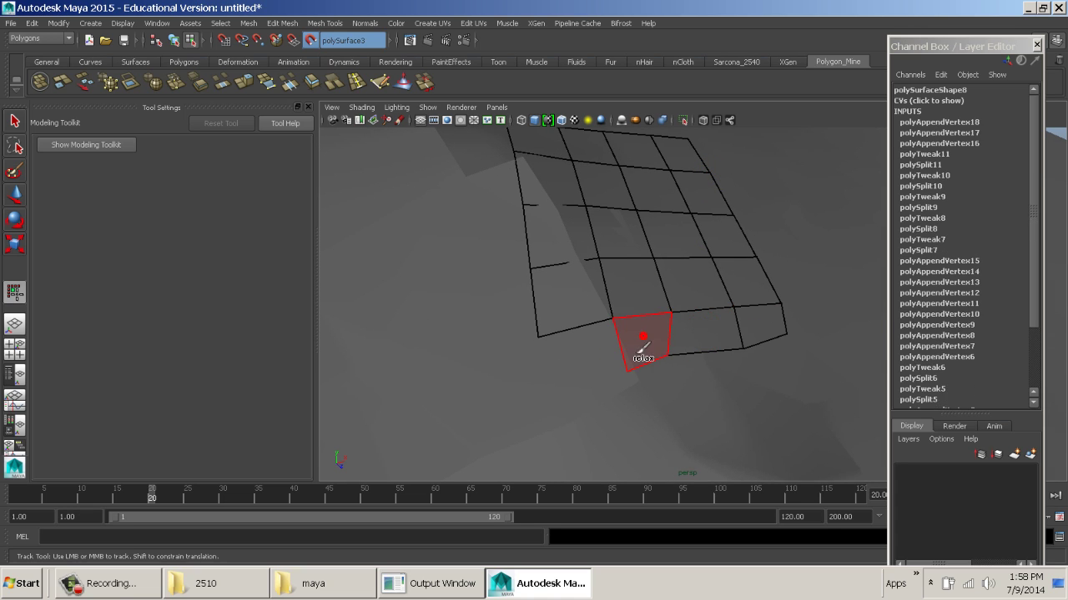
drag(533, 381, 553, 385)
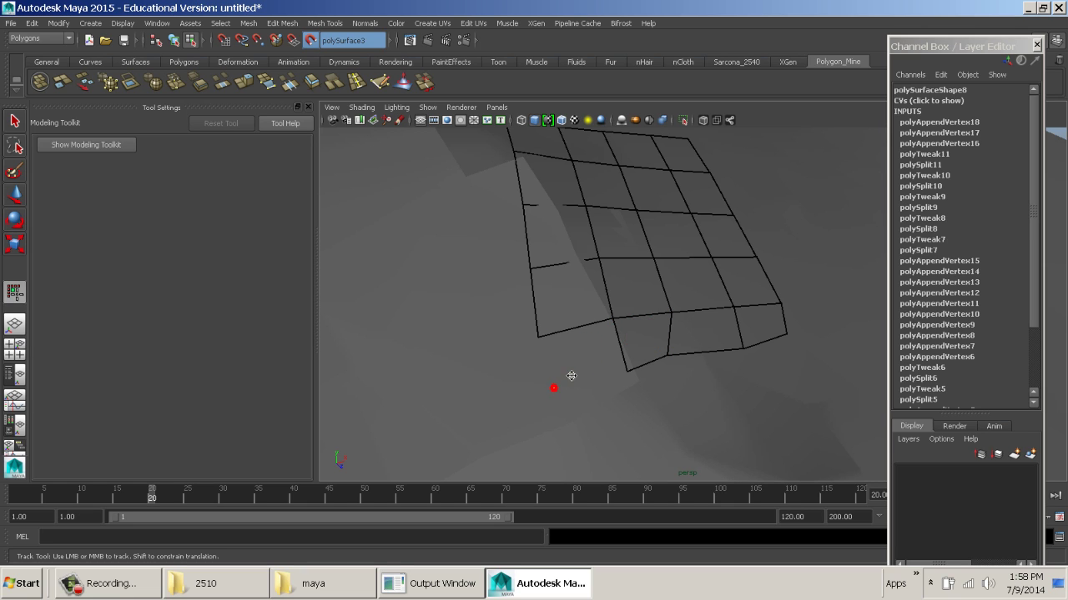
key(Return)
click(604, 385)
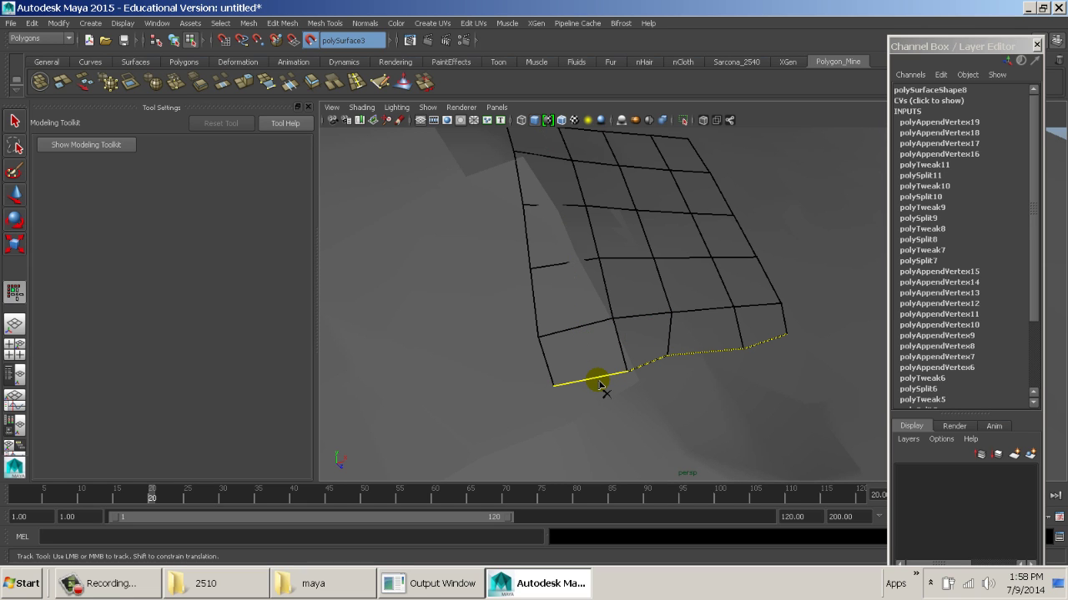
key(Delete)
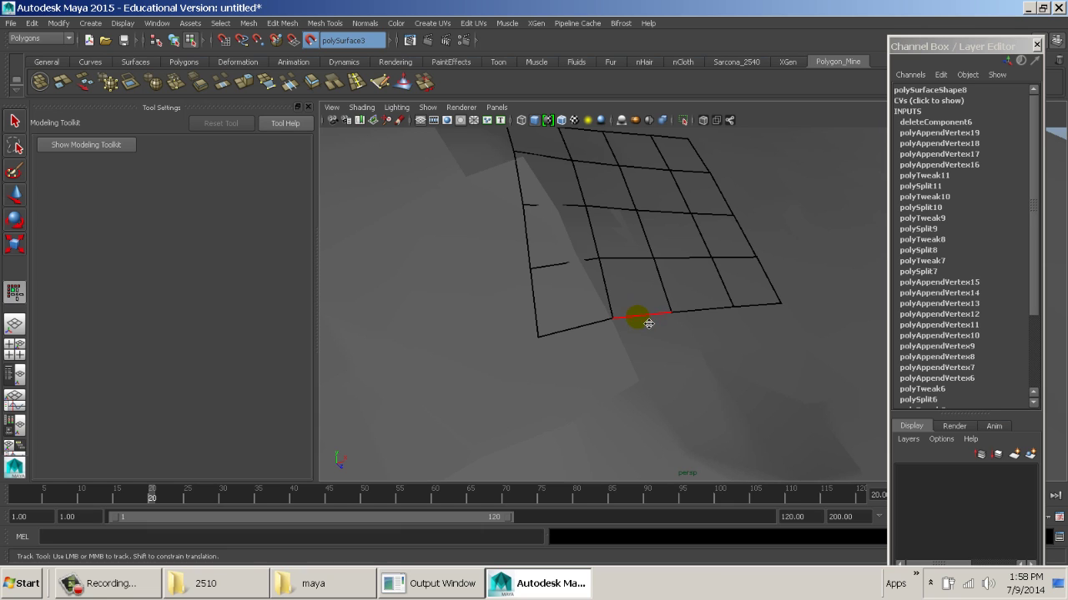
Review the Quad Draw relax and extend options and fill a new row of four quads along the grid's near end edge.
ctrl+shift+right_click(578, 336)
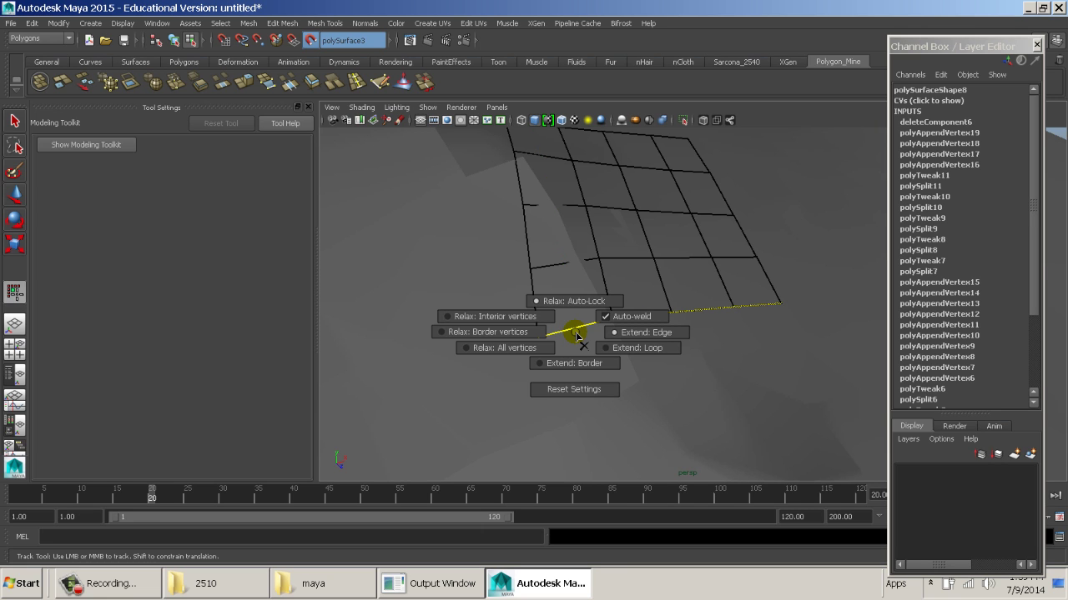
right_drag(567, 256, 567, 289)
ctrl+shift+click(599, 312)
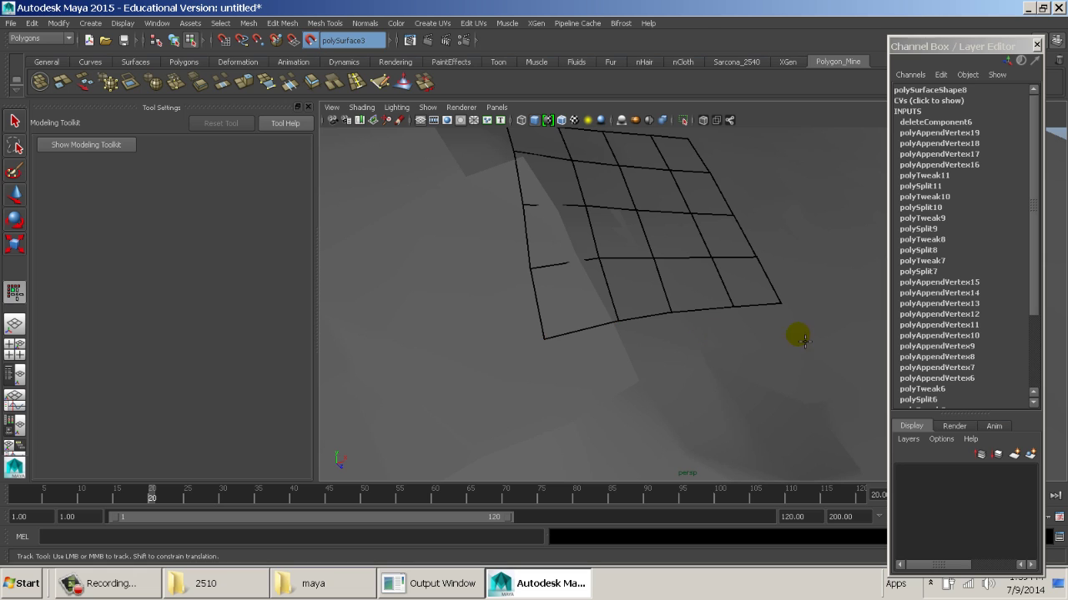
shift+click(583, 357)
shift+click(646, 344)
shift+click(705, 338)
shift+click(766, 332)
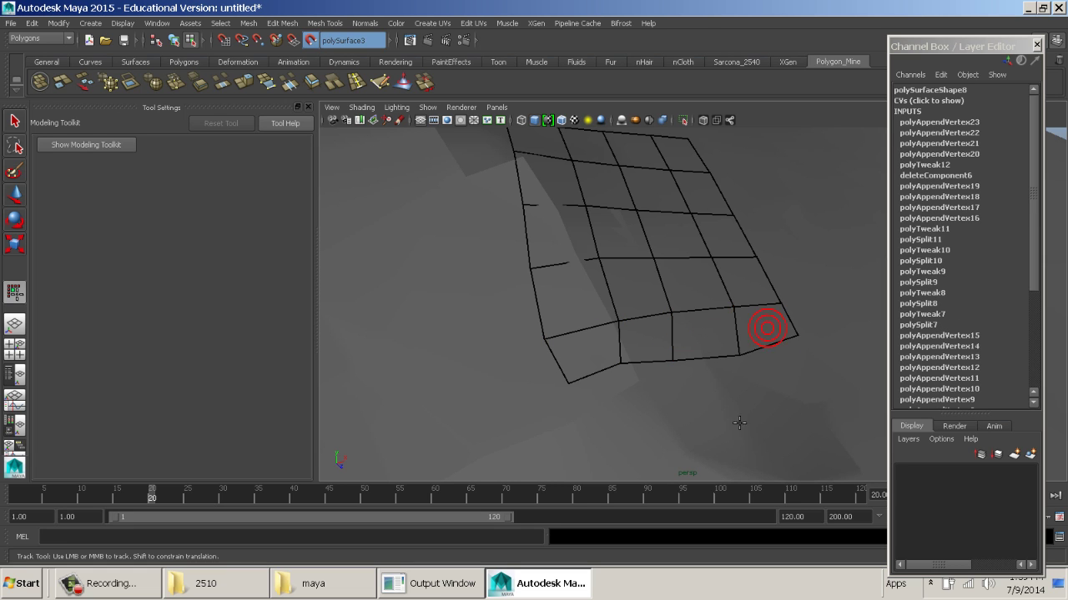
Insert three more edge loops through the extended quad grid.
alt+drag(739, 423, 753, 362)
alt+right_drag(753, 362, 439, 290)
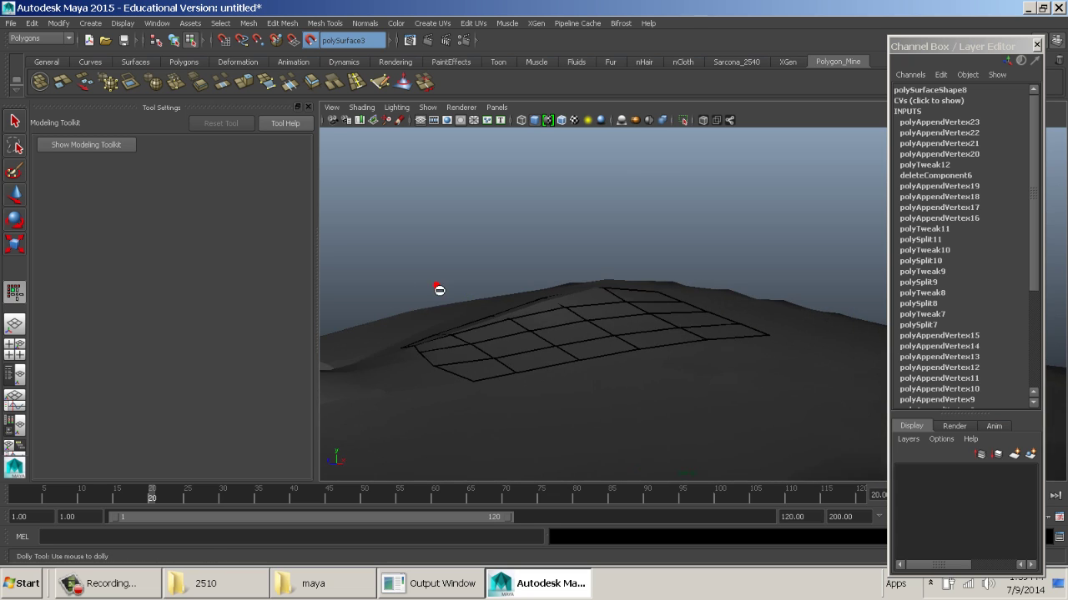
alt+drag(440, 289, 592, 230)
key(Return)
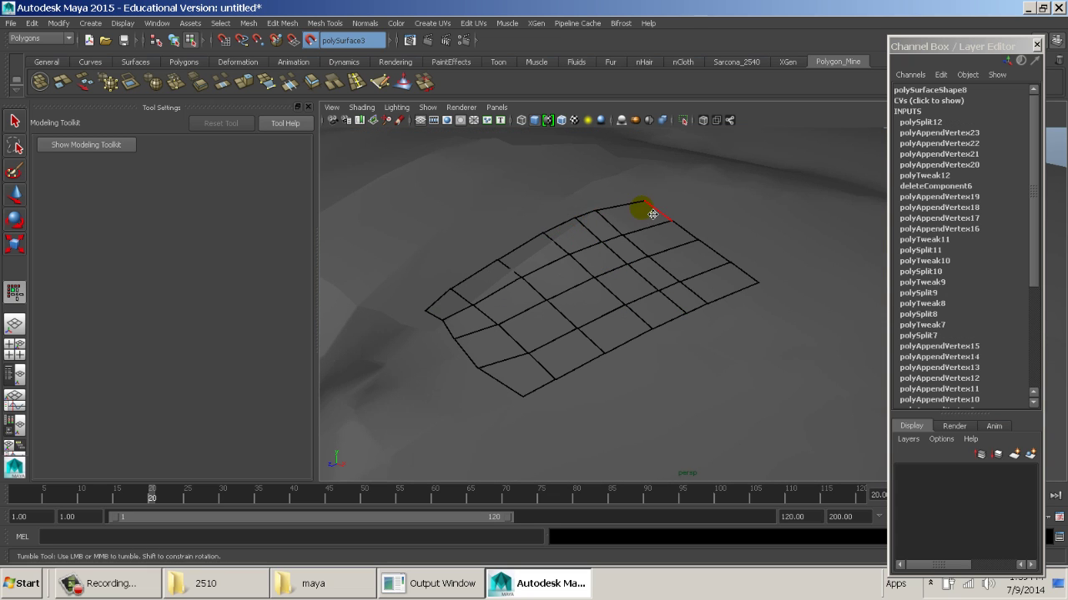
ctrl+click(638, 208)
ctrl+click(529, 238)
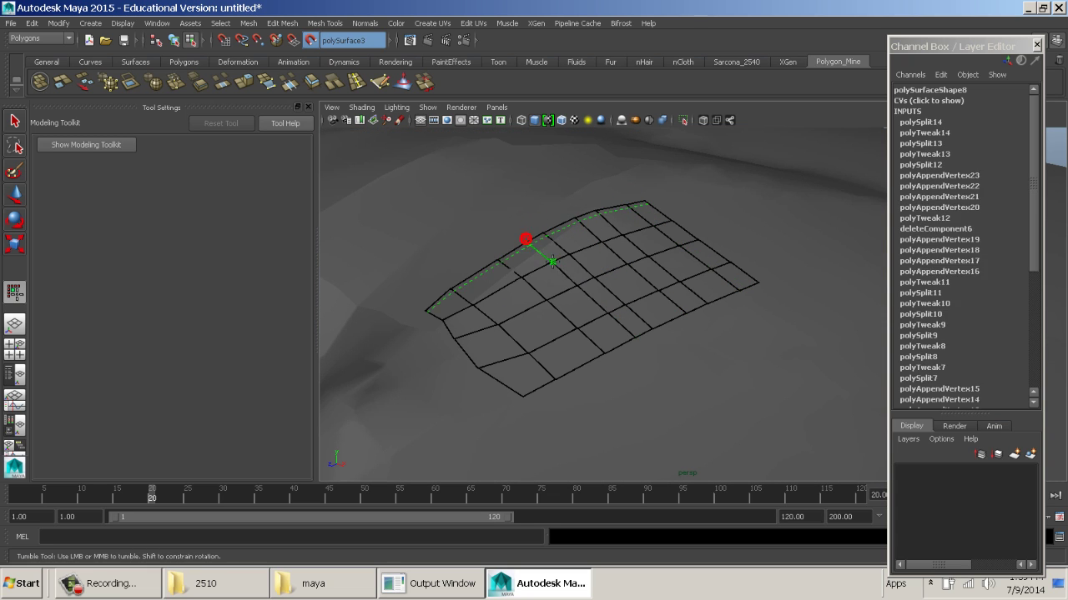
alt+middle_drag(533, 367, 638, 258)
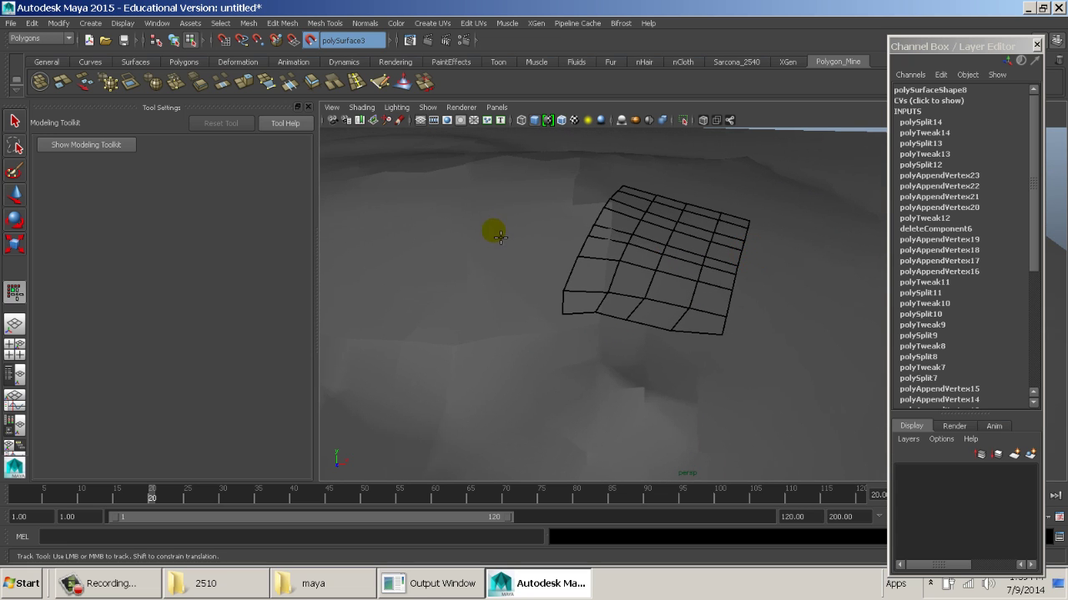
Leave Quad Draw, disable the live surface and delete the terrain.
key(w)
click(674, 256)
alt+drag(675, 255, 542, 252)
click(571, 245)
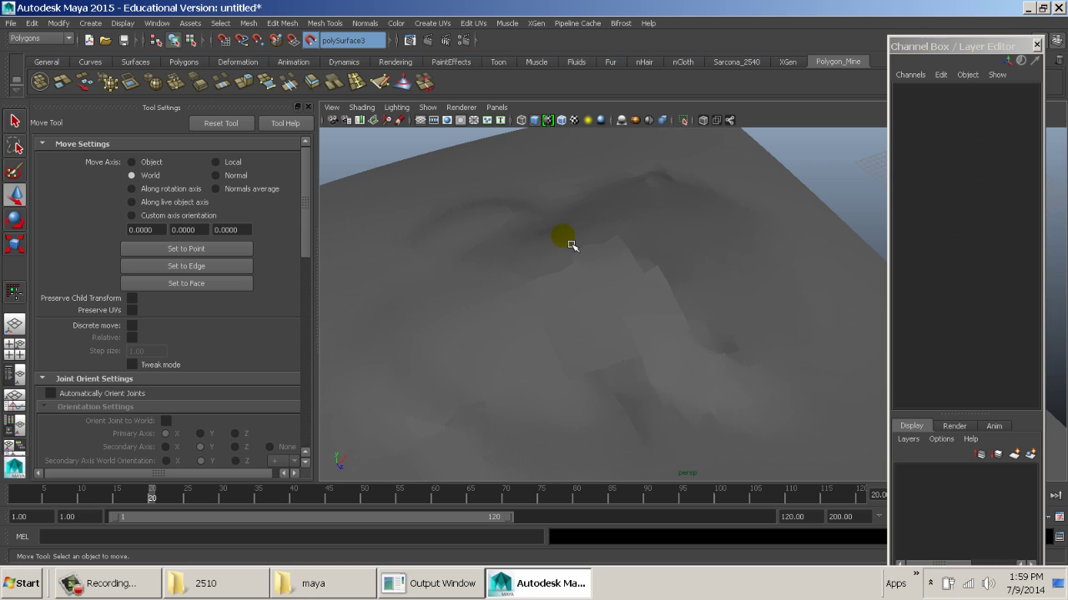
mouse_move(563, 230)
shift+right_down()
mouse_move(585, 415)
mouse_move(551, 231)
mouse_move(559, 245)
shift+right_up()
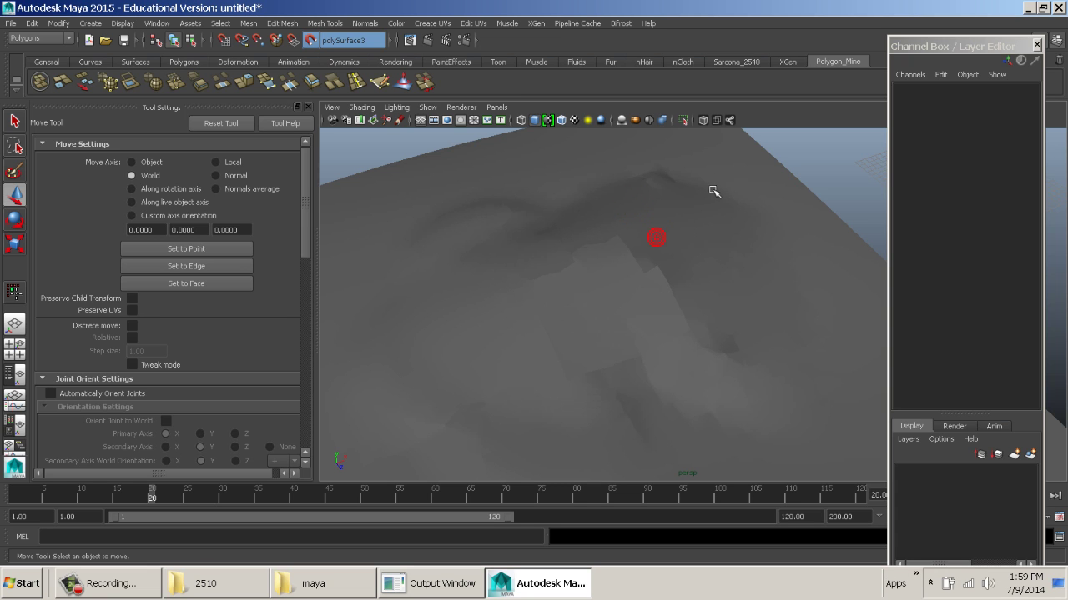
click(310, 40)
click(608, 240)
key(Delete)
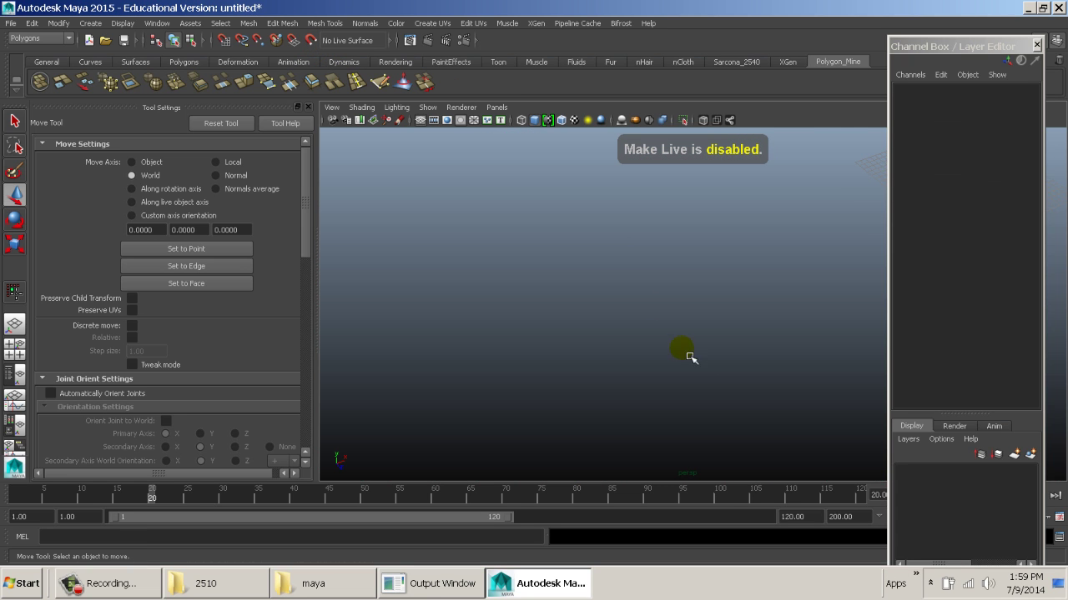
Select the remaining frame mesh at the grid and delete it.
alt+drag(686, 353, 674, 334)
alt+middle_drag(667, 300, 546, 345)
drag(629, 228, 794, 339)
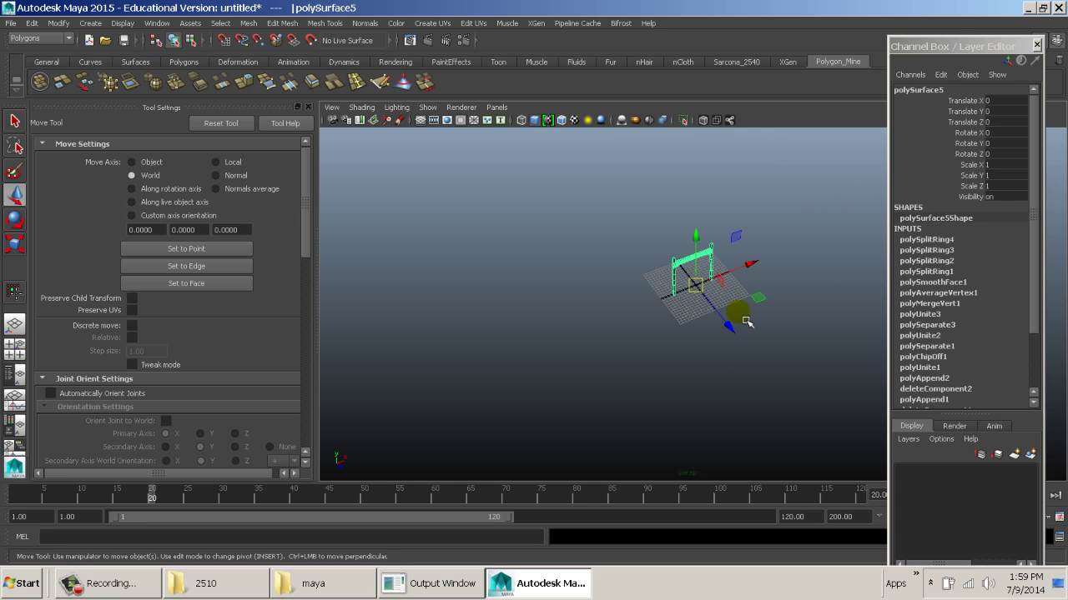
key(Delete)
Start a new empty scene and close Maya.
key(ctrl+n)
key(Return)
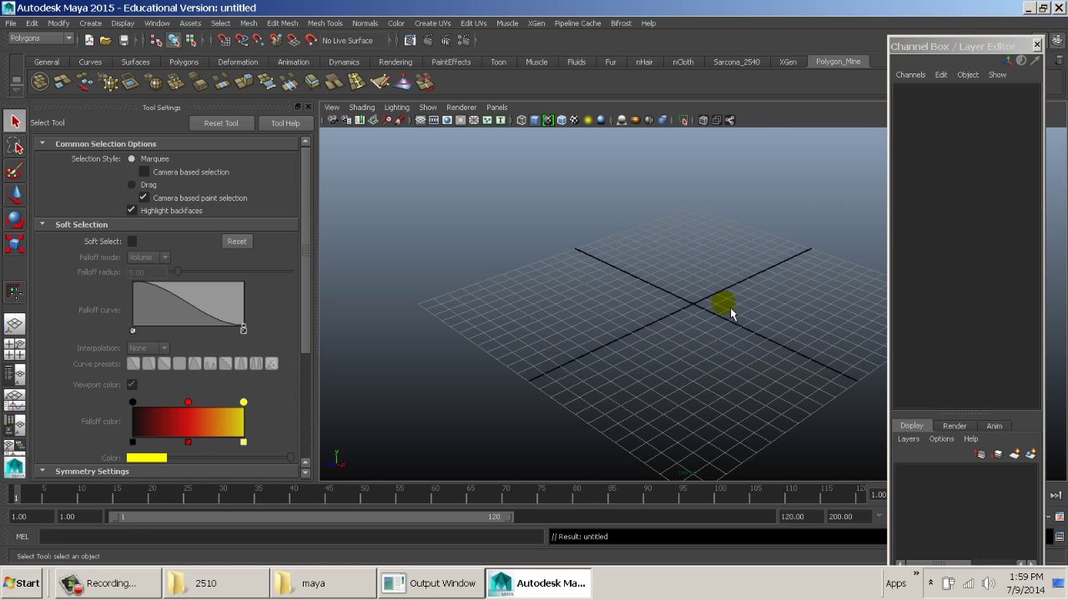
click(308, 107)
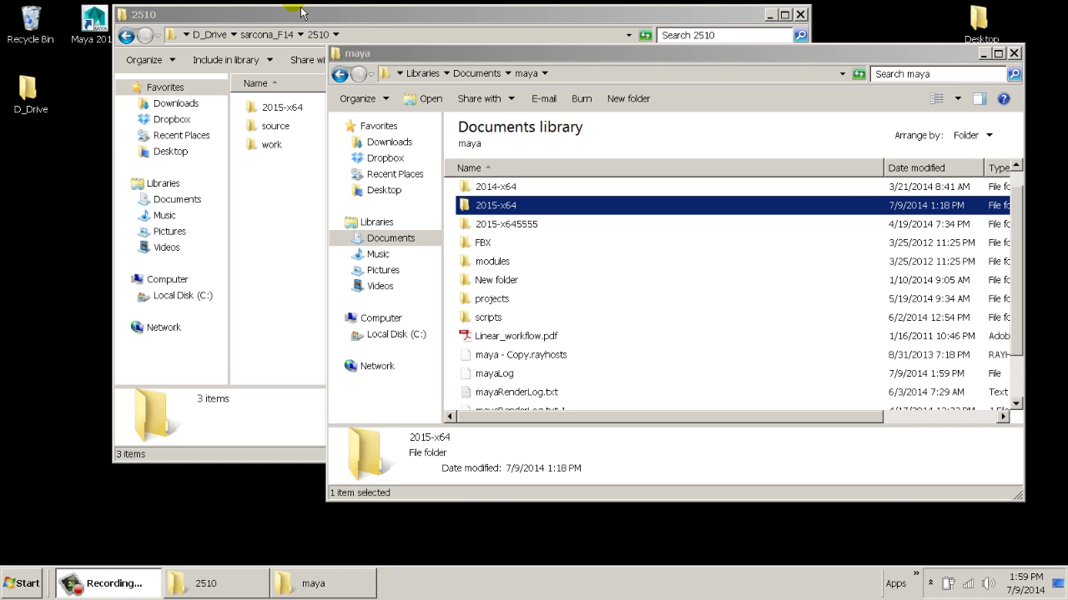
In the Documents maya folder, examine 2015-x64 > prefs > markingMenus for menu_PolygonTools.mel and return to the maya folder.
double_click(511, 207)
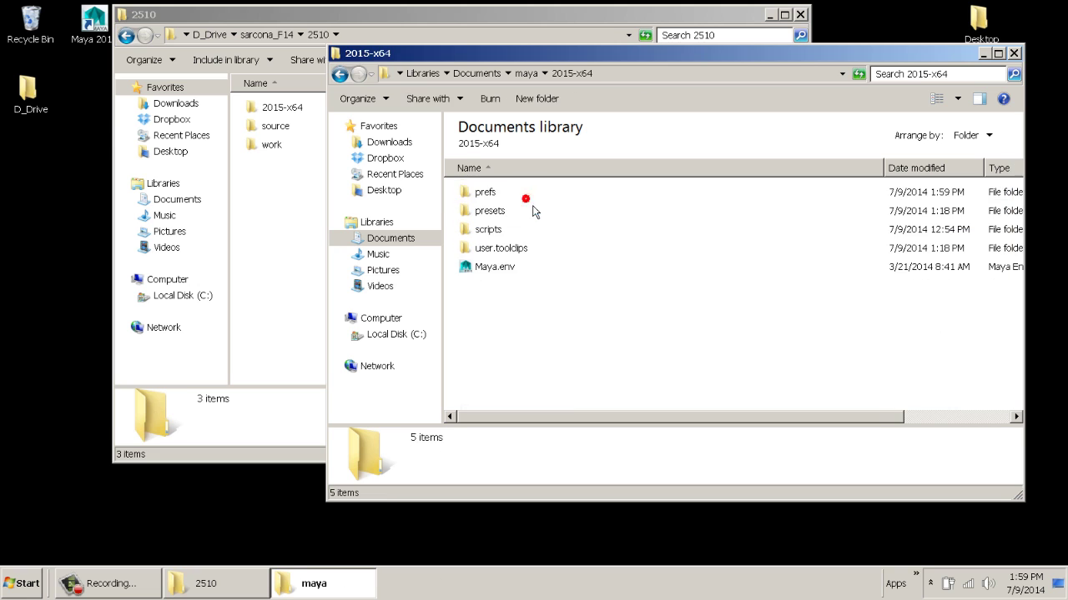
double_click(493, 191)
click(505, 229)
double_click(507, 232)
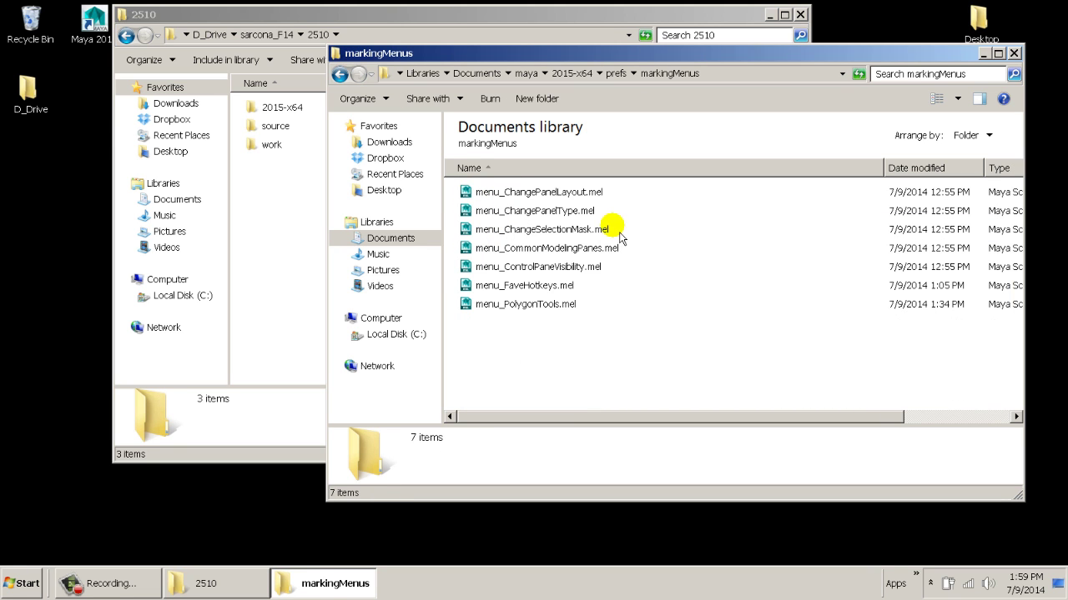
click(565, 304)
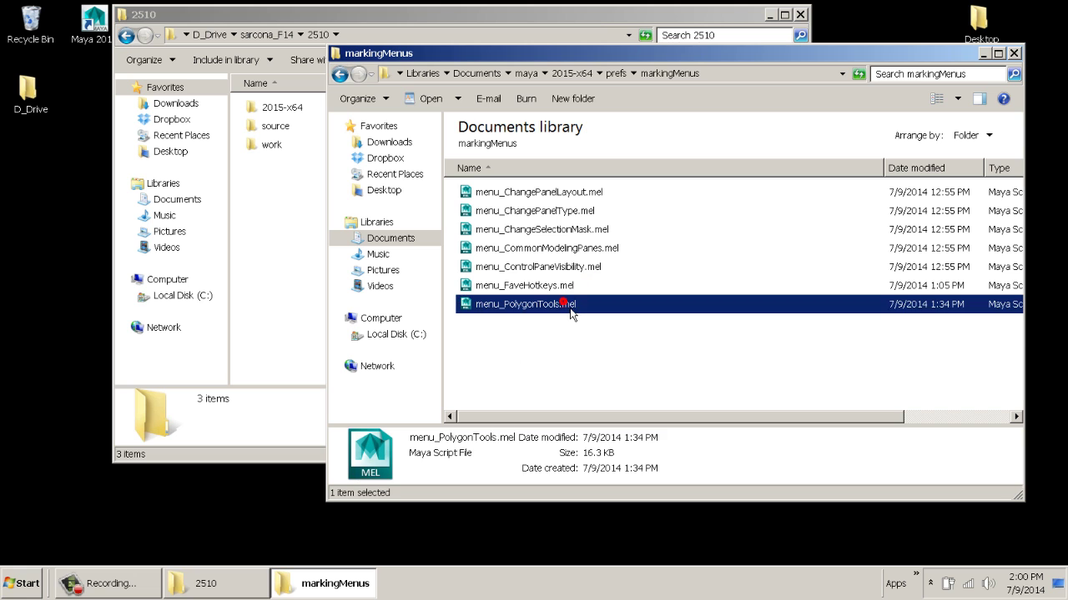
click(341, 75)
click(340, 75)
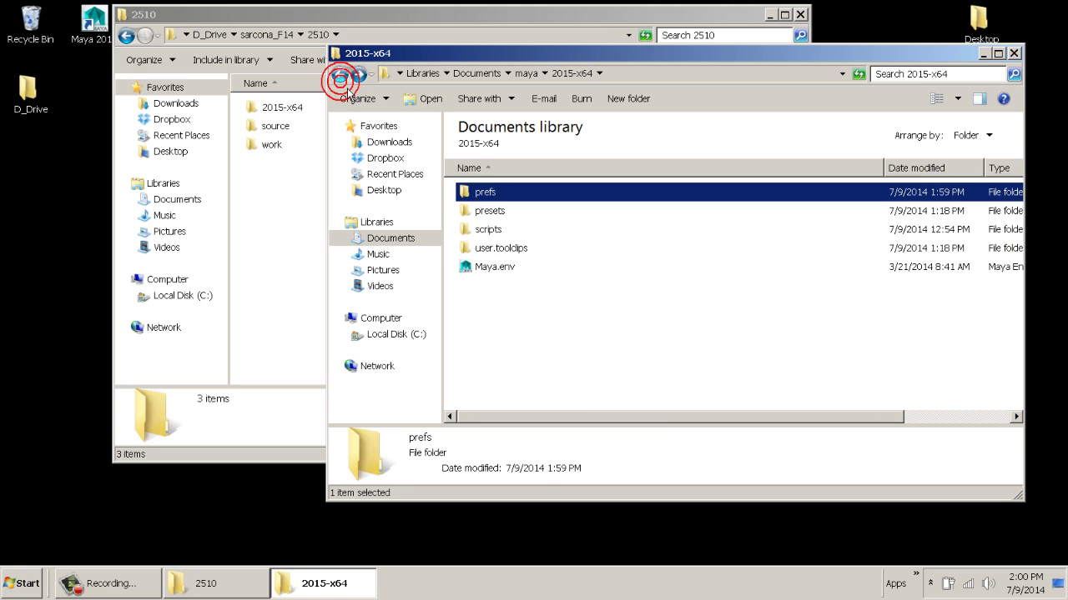
click(340, 75)
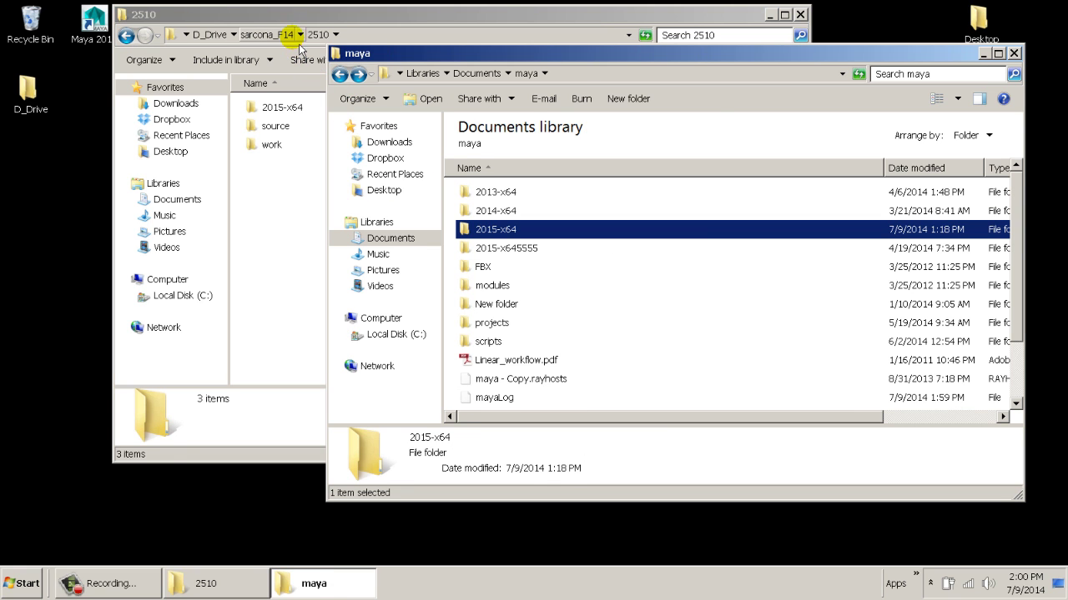
Delete the outdated 2015-x64 folder from the 2510 folder.
click(277, 106)
key(Delete)
key(Return)
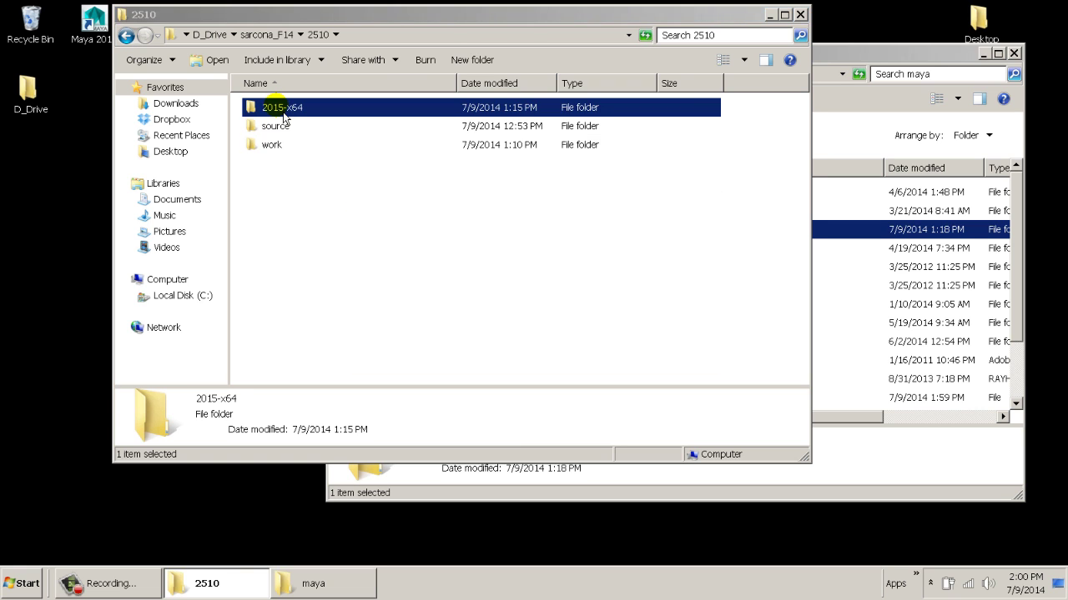
Copy the 2015-x64 folder from the Documents maya folder into 2510 and place the 2510 window level with the maya window.
click(843, 60)
right_drag(550, 223, 295, 223)
click(311, 232)
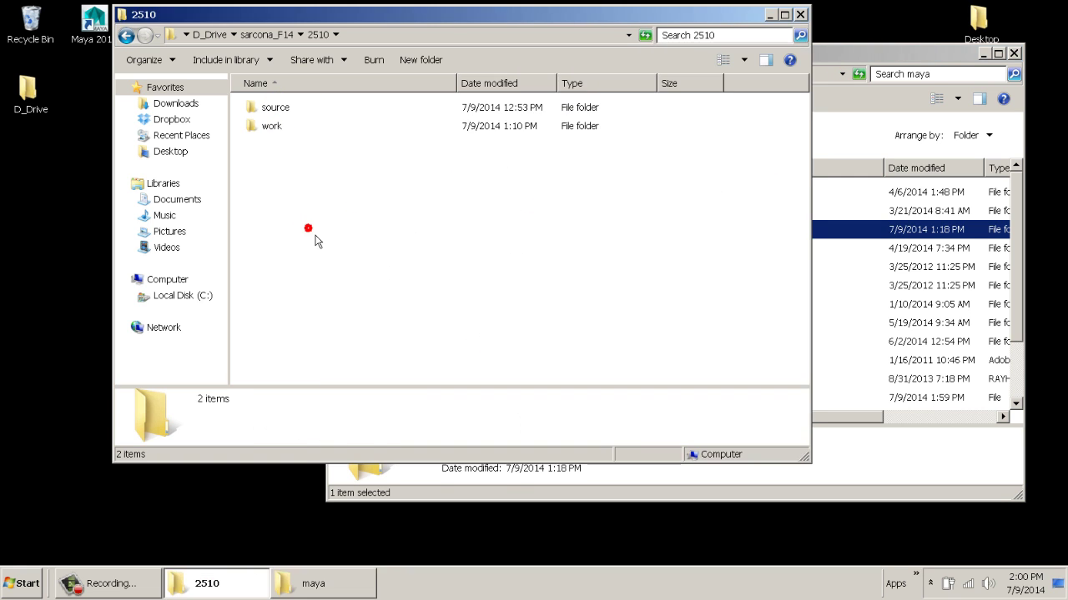
click(293, 246)
click(286, 142)
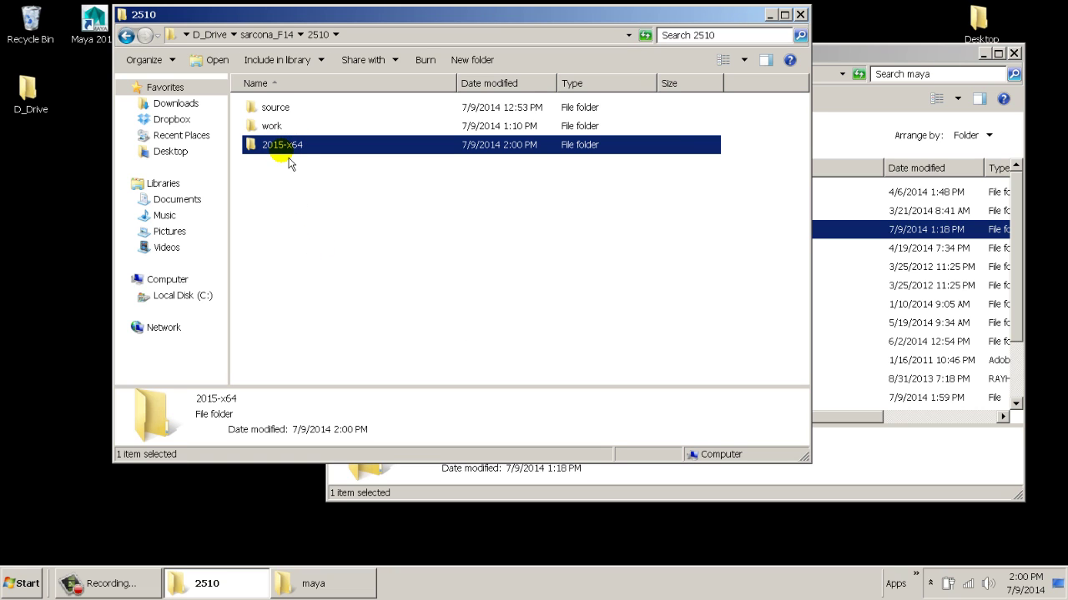
mouse_move(282, 152)
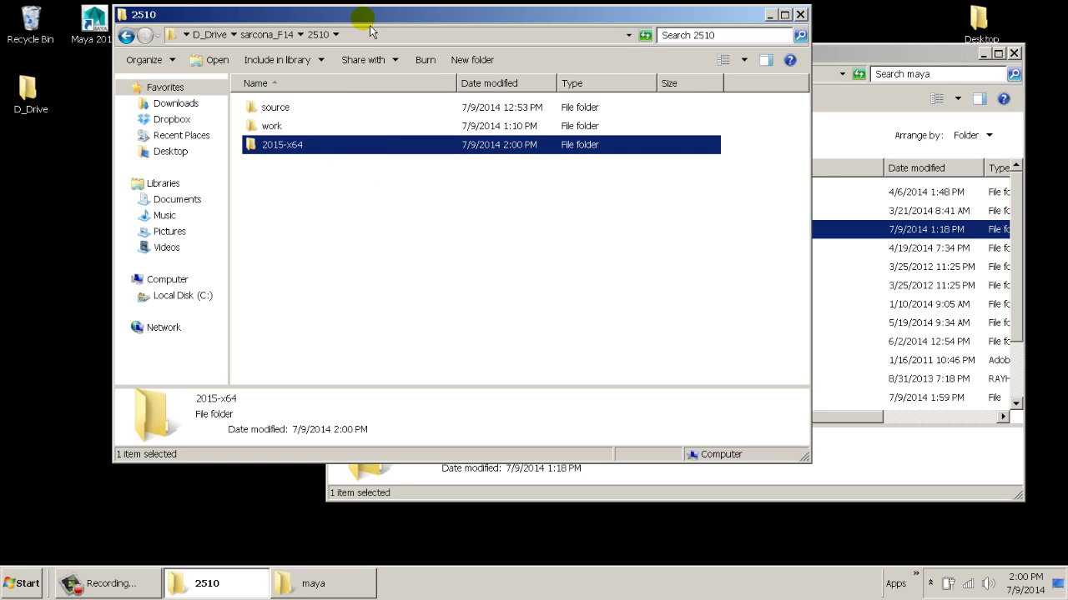
drag(364, 18, 321, 72)
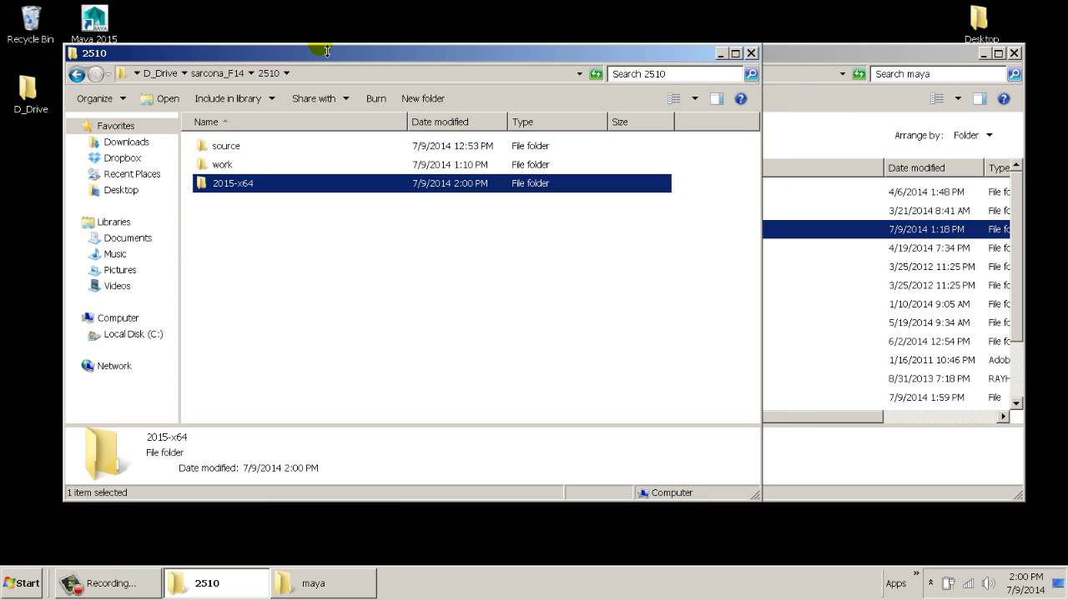